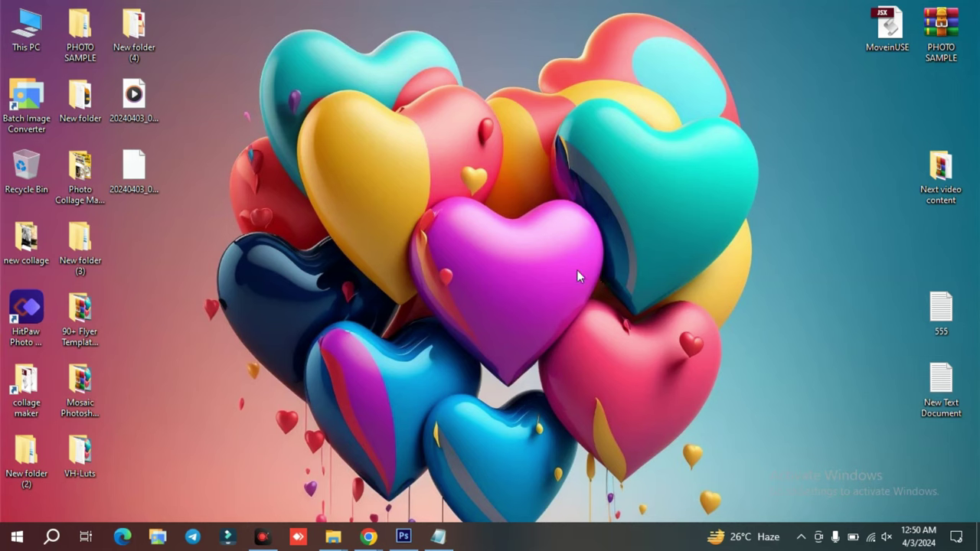
- Bring up the Mug-x Print Plugin Pro 6.0 YouTube video and circle its collapsed description
mouse_move(368, 536)
click(444, 479)
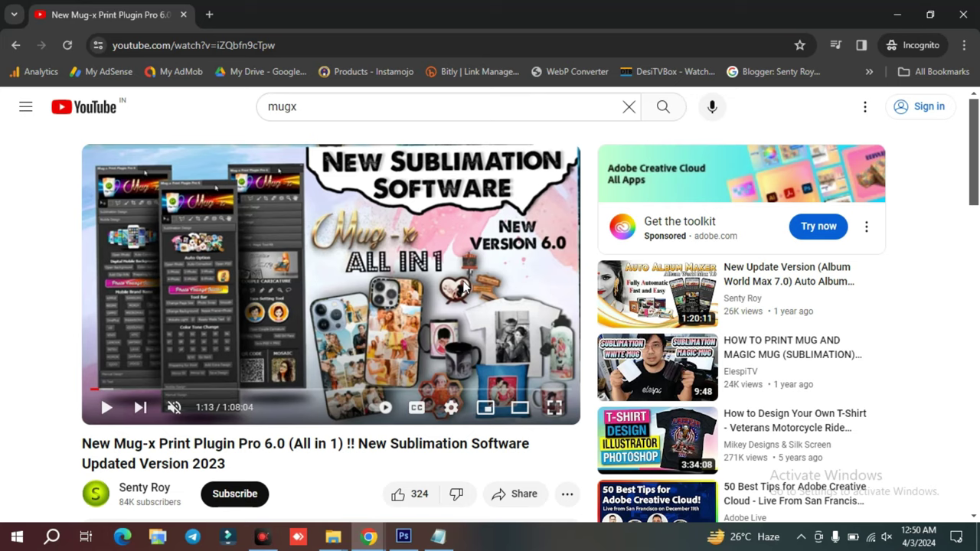
scroll(458, 287, down, 1)
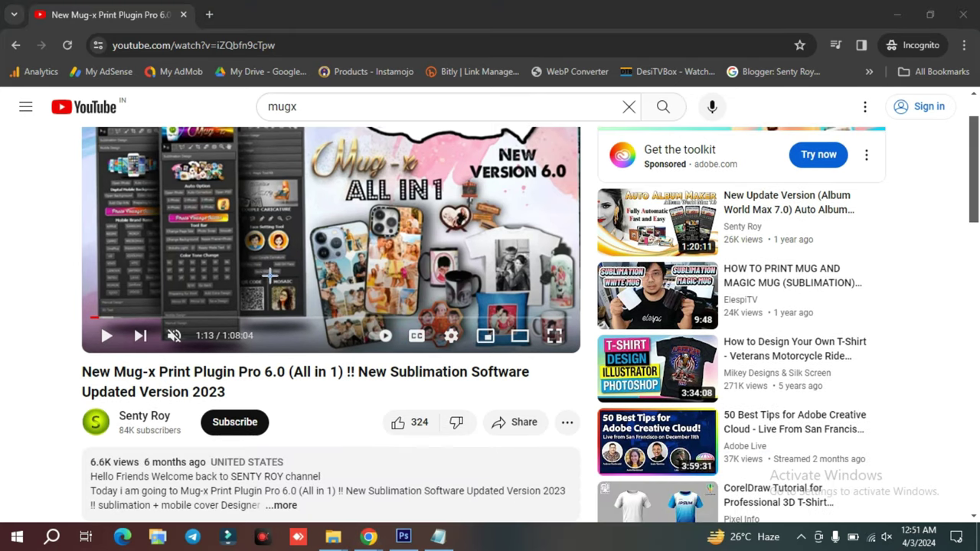
scroll(280, 349, down, 1)
scroll(279, 349, down, 2)
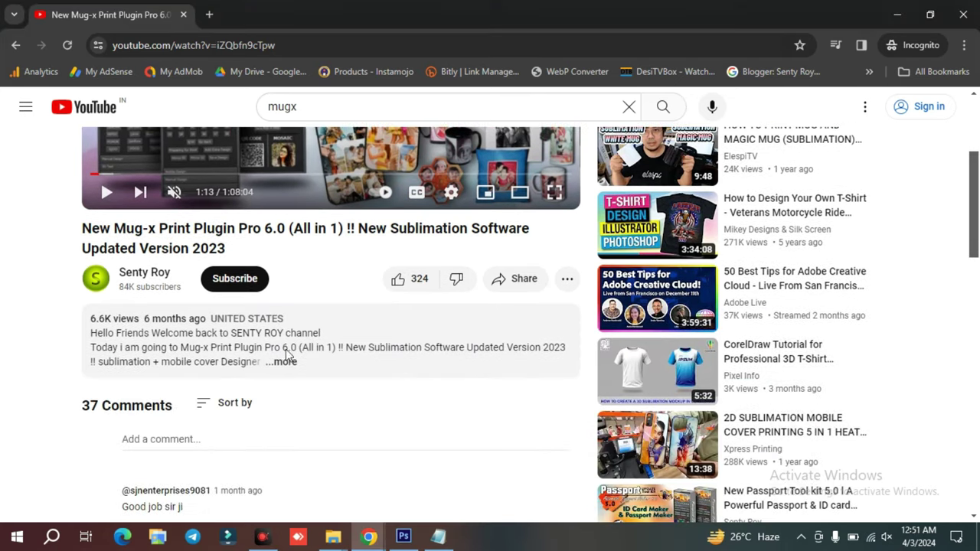
mouse_move(229, 303)
mouse_down()
mouse_move(262, 301)
mouse_move(240, 306)
mouse_up()
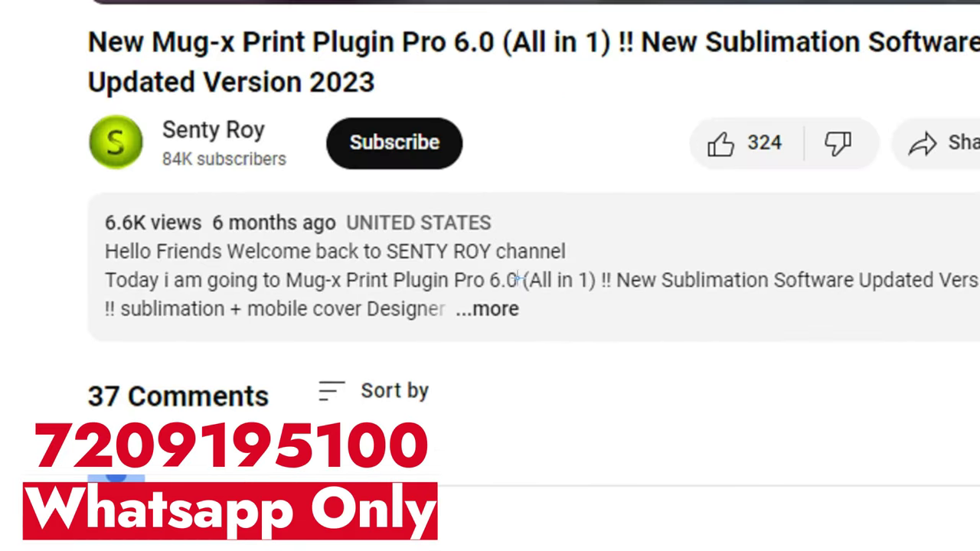
mouse_move(517, 279)
mouse_down()
mouse_move(558, 328)
mouse_move(465, 300)
mouse_move(507, 274)
mouse_up()
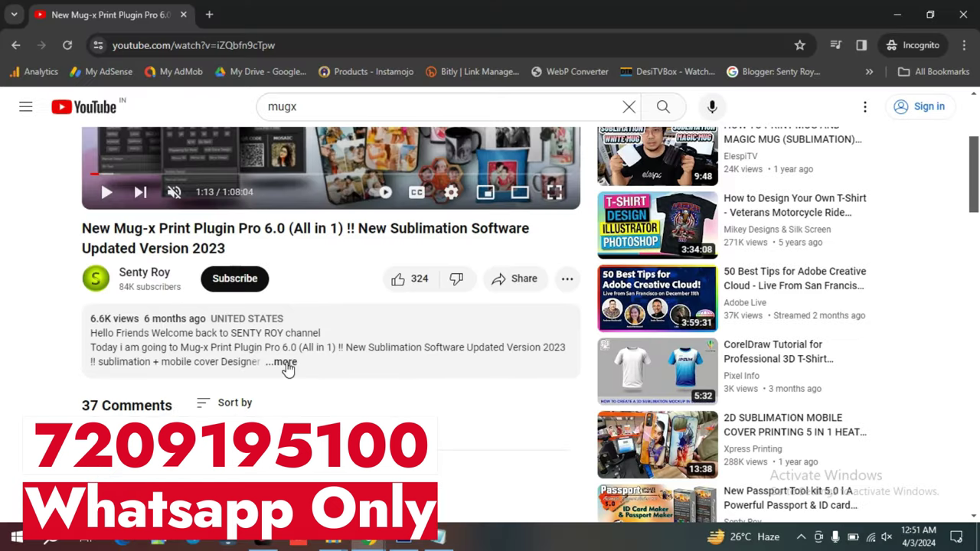
- Expand the full video description and circle the follow-me social links in red
click(284, 365)
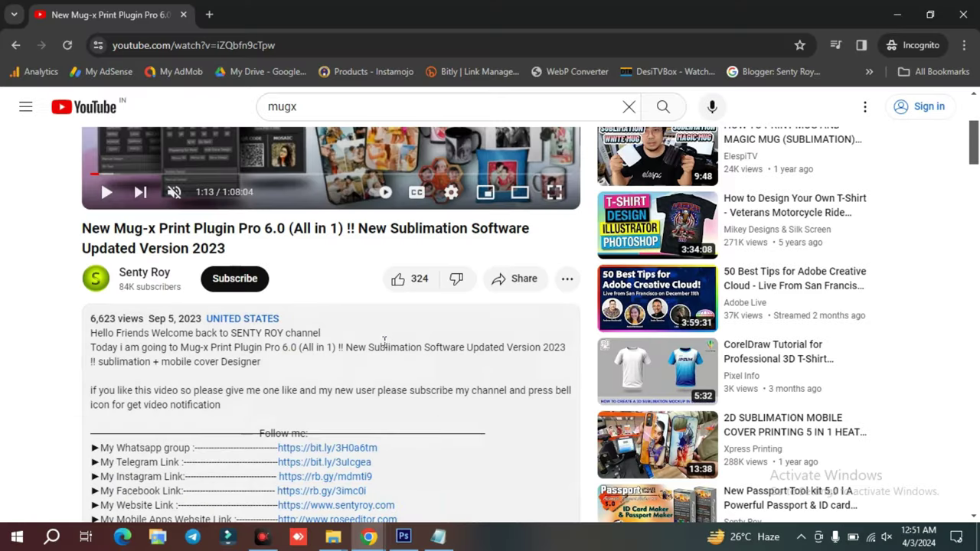
scroll(398, 341, down, 2)
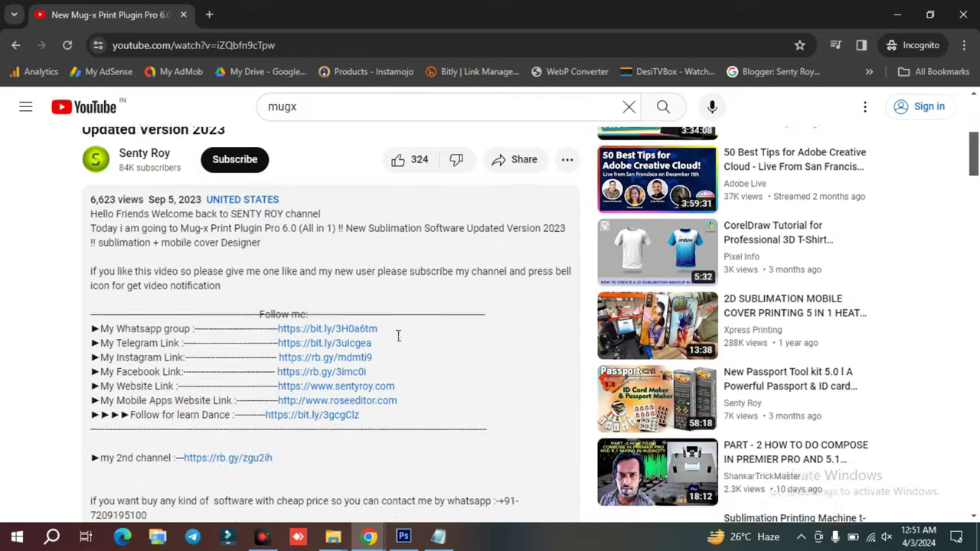
scroll(334, 217, down, 1)
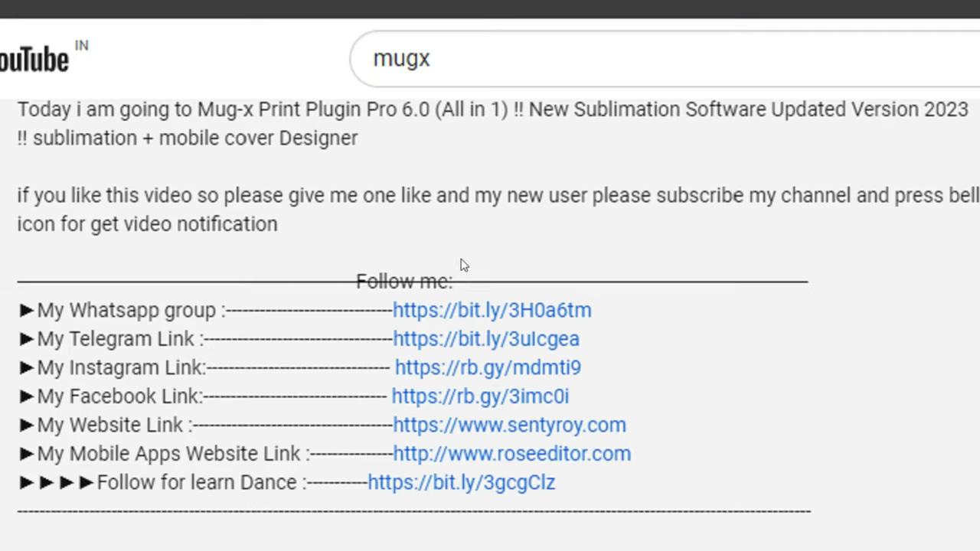
drag(306, 199, 104, 343)
key(e)
drag(306, 201, 457, 249)
mouse_move(744, 339)
mouse_down()
mouse_move(648, 507)
mouse_move(2, 525)
mouse_up()
mouse_move(1, 237)
mouse_down()
mouse_move(151, 234)
mouse_move(505, 260)
mouse_up()
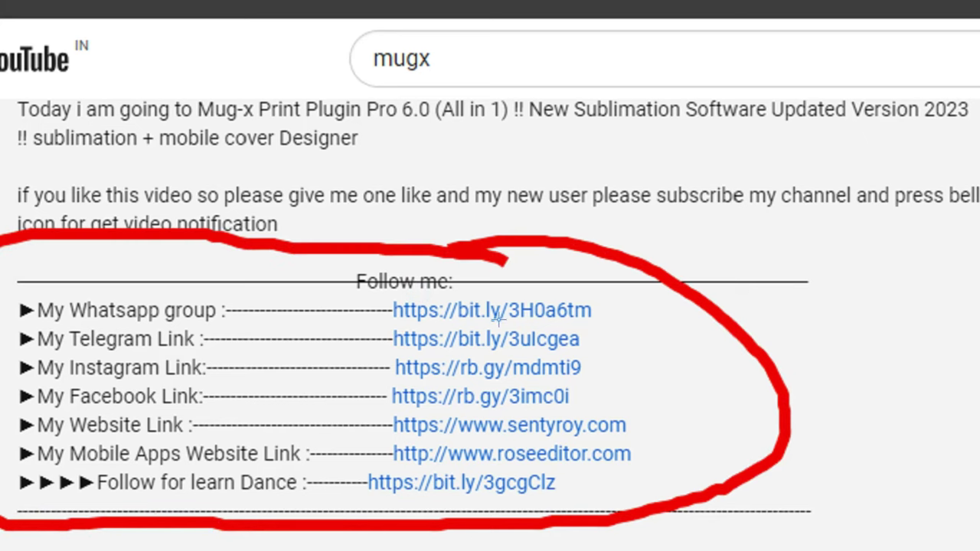
key(Escape)
- Scroll to the Download Link section and highlight its heading and download line
scroll(429, 414, down, 3)
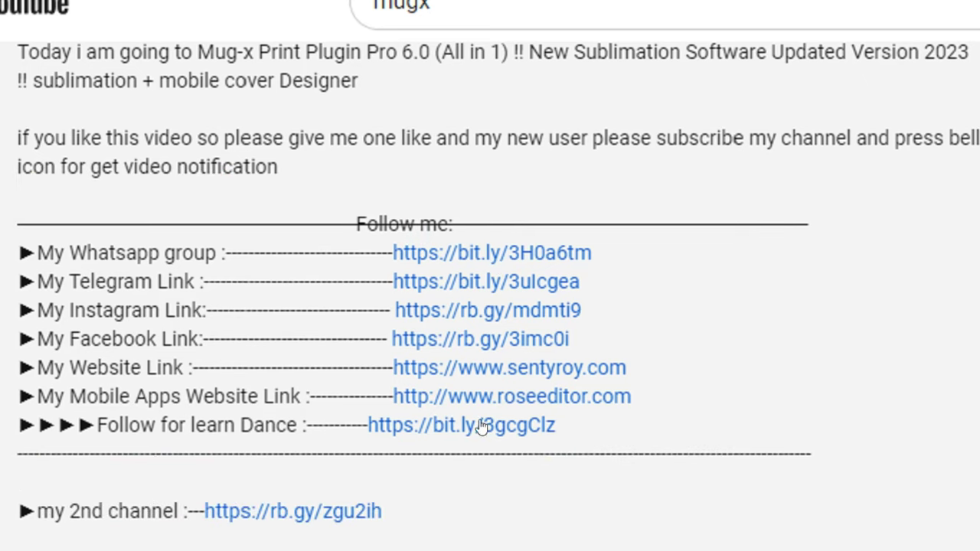
scroll(364, 414, down, 2)
scroll(363, 421, down, 2)
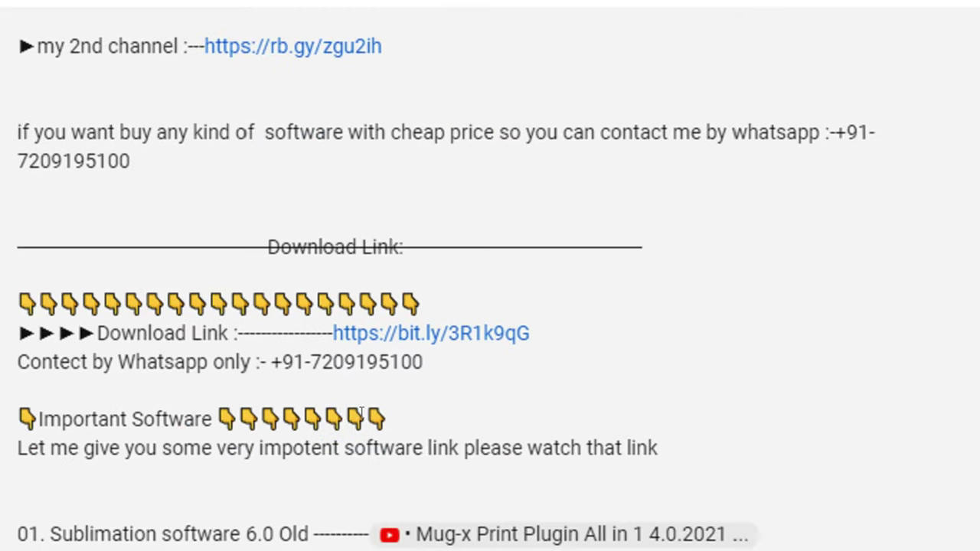
drag(281, 272, 513, 271)
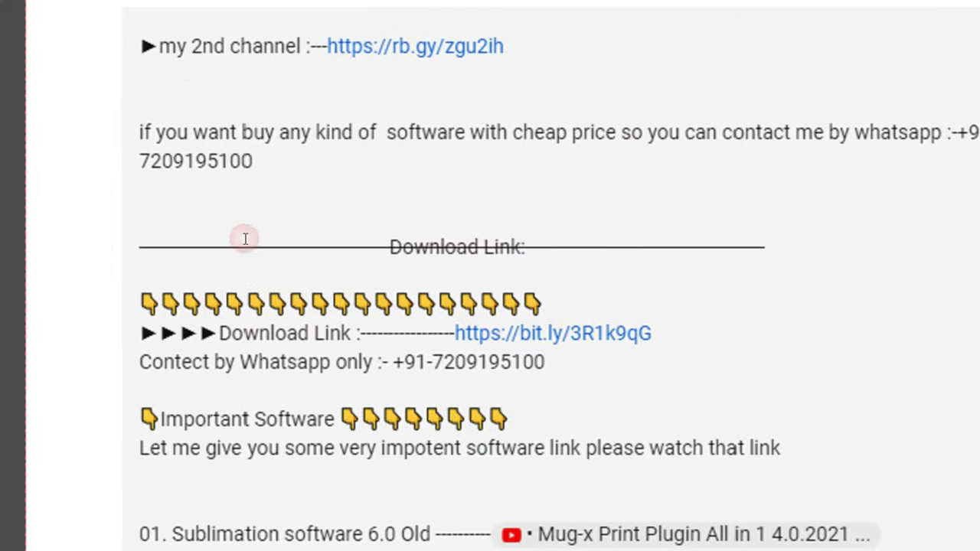
mouse_move(183, 298)
mouse_down()
mouse_move(596, 345)
mouse_move(648, 370)
mouse_up()
click(643, 379)
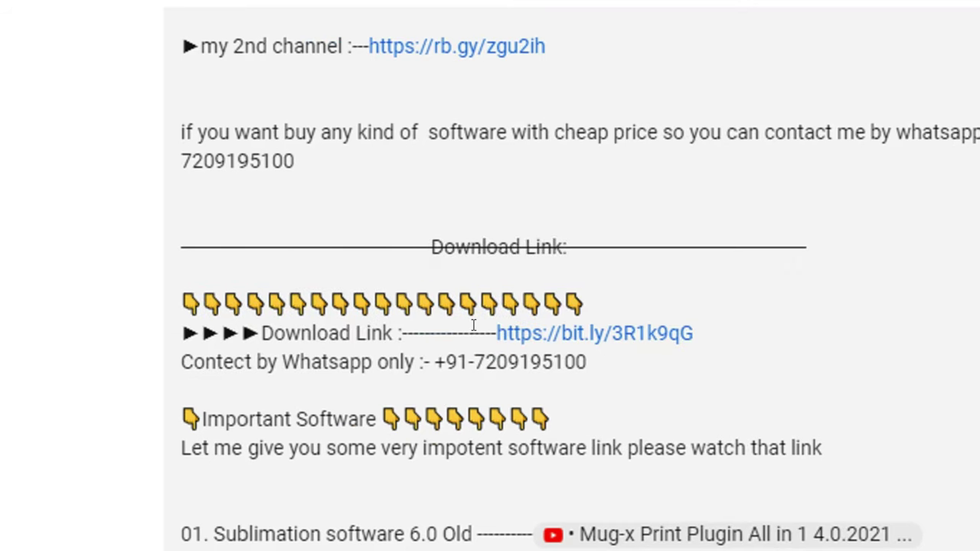
- Circle the bit.ly download link in red and follow it
drag(494, 329, 611, 330)
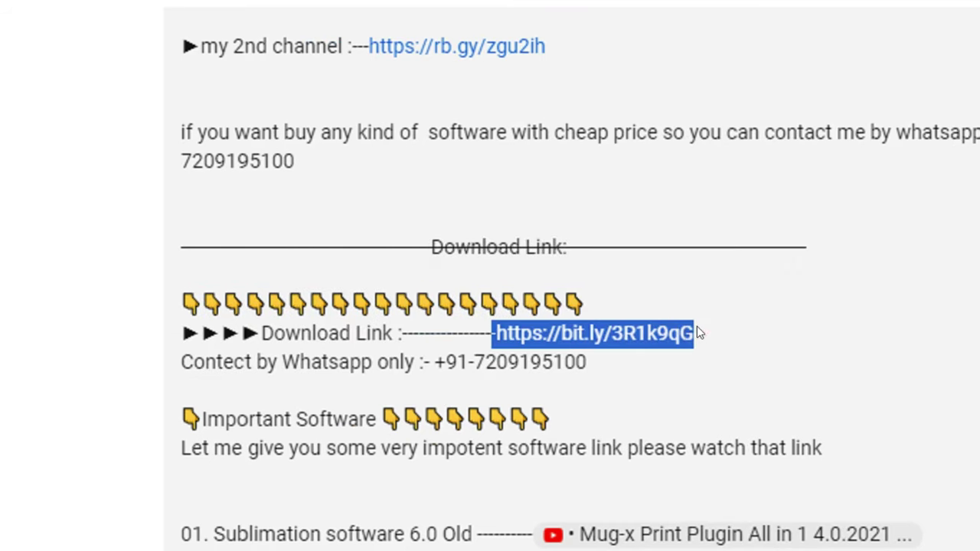
click(727, 322)
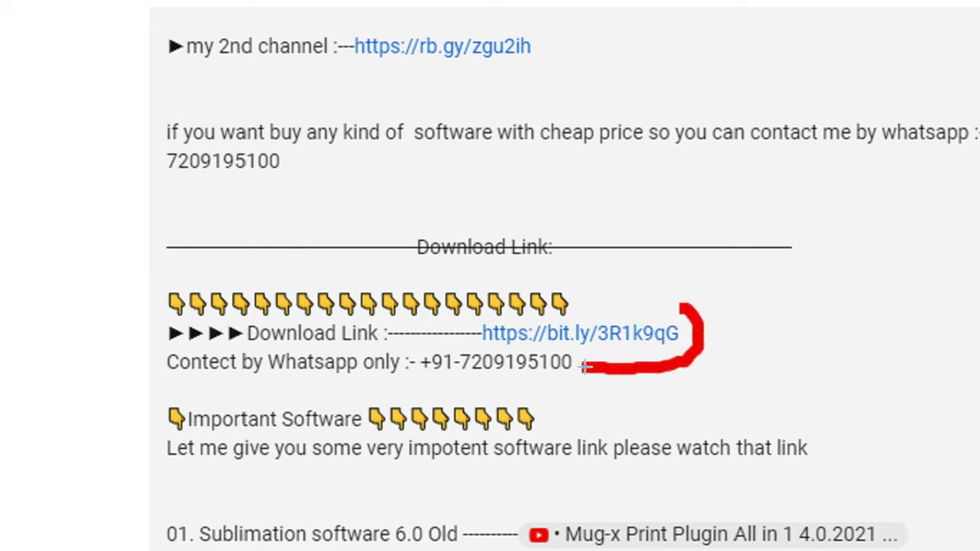
drag(698, 337, 635, 285)
key(Escape)
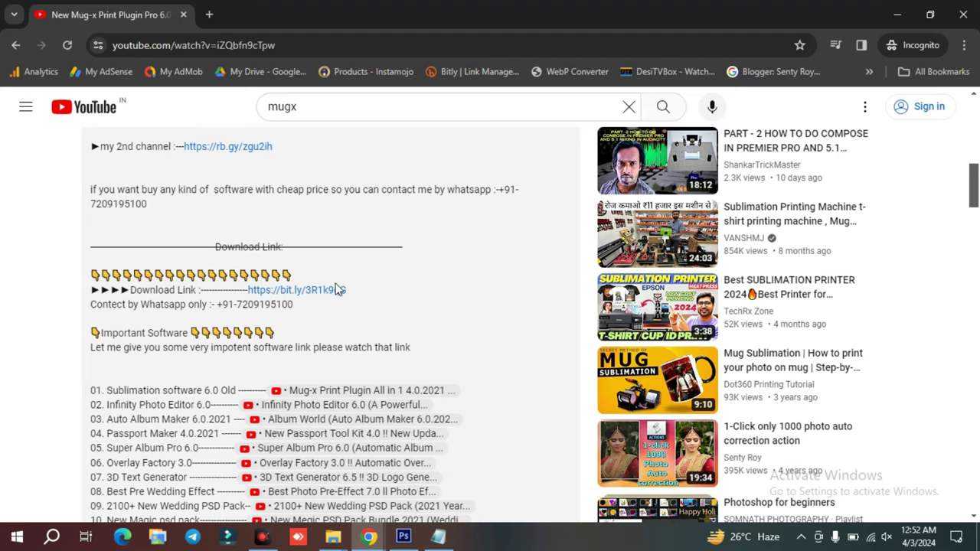
click(321, 288)
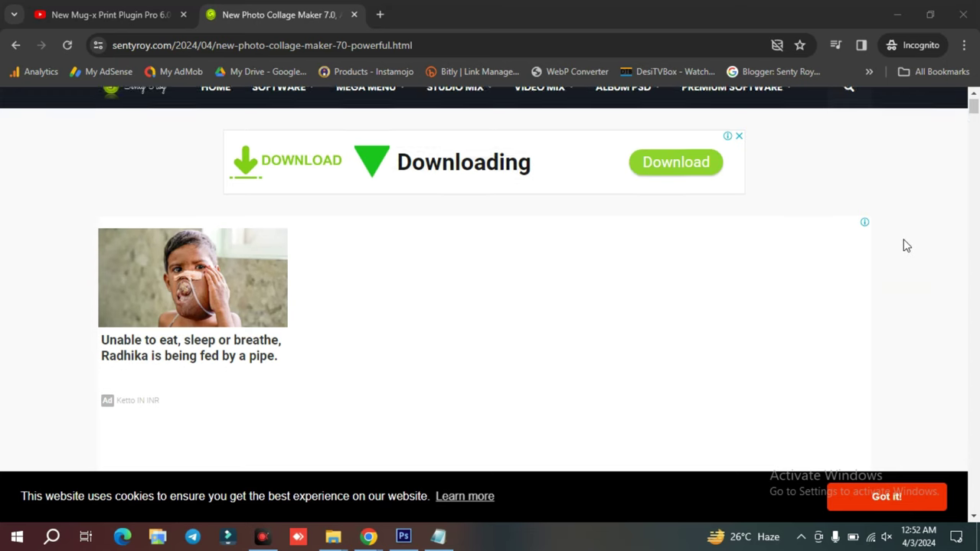
- Scroll past the sample collages and circle the Photo Collage Maker banner
scroll(903, 245, down, 5)
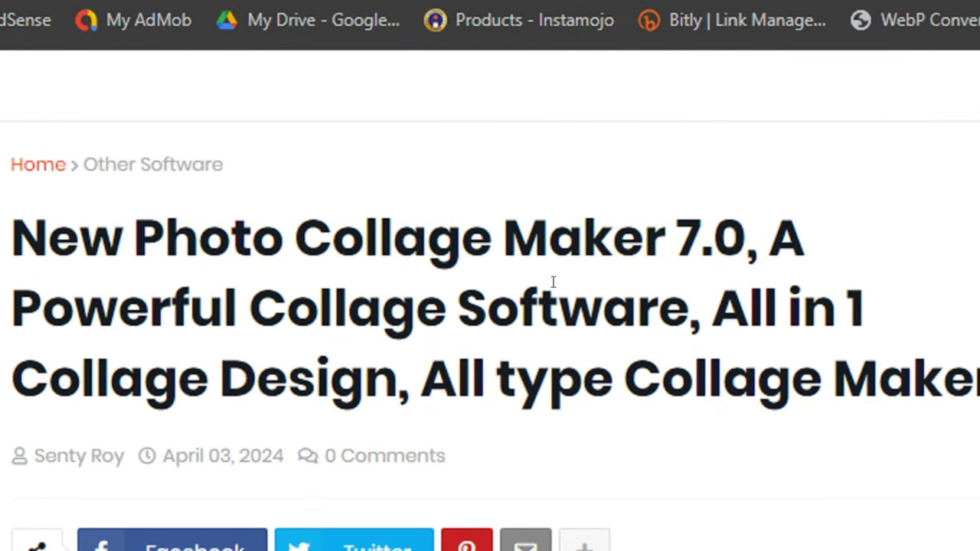
scroll(441, 283, down, 1)
scroll(441, 283, down, 2)
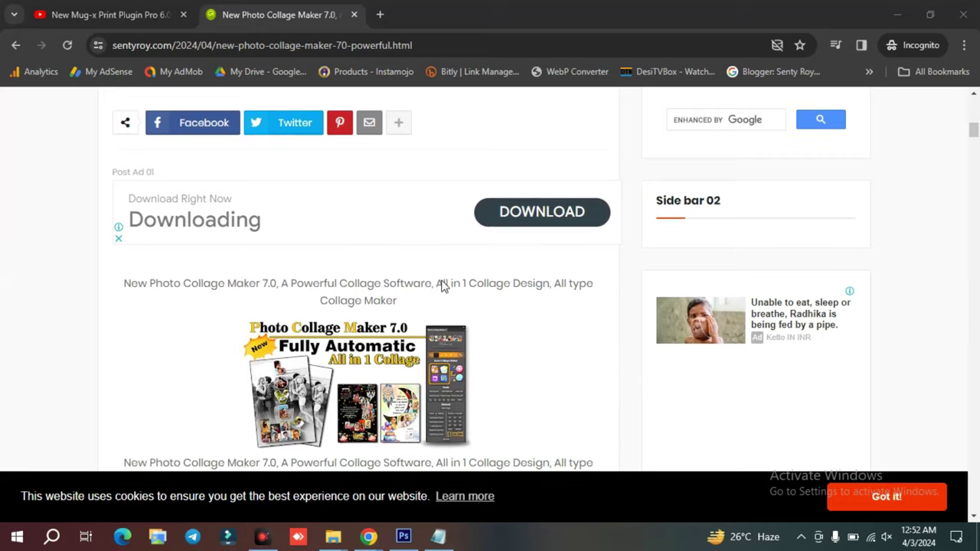
scroll(441, 283, down, 1)
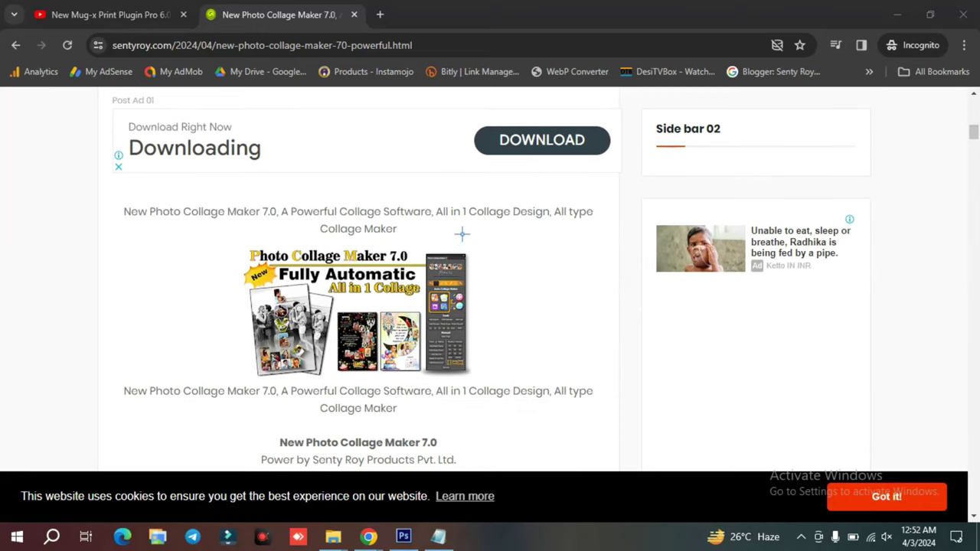
drag(461, 232, 379, 243)
- Circle the article's two description paragraphs in red
scroll(391, 308, down, 3)
scroll(391, 308, down, 2)
scroll(424, 305, down, 1)
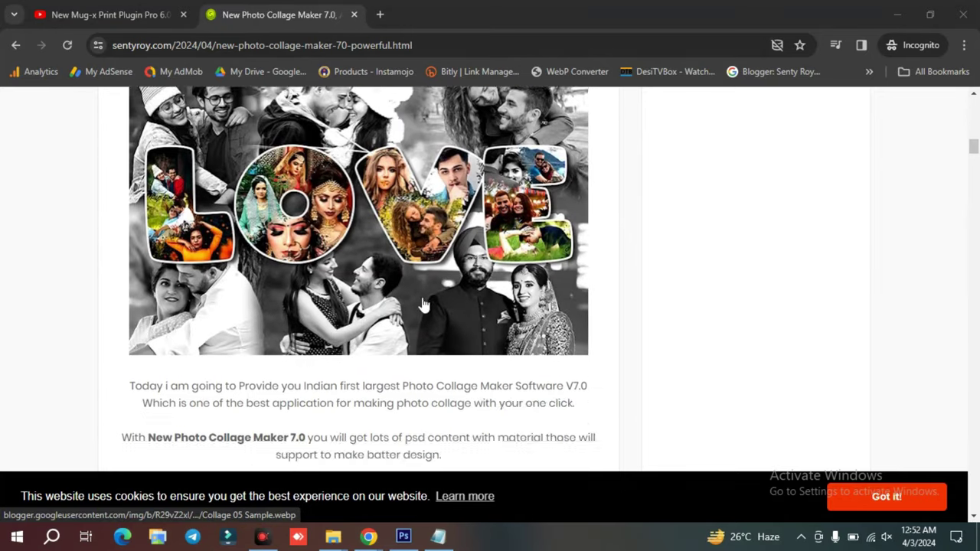
scroll(423, 304, down, 2)
drag(470, 235, 446, 258)
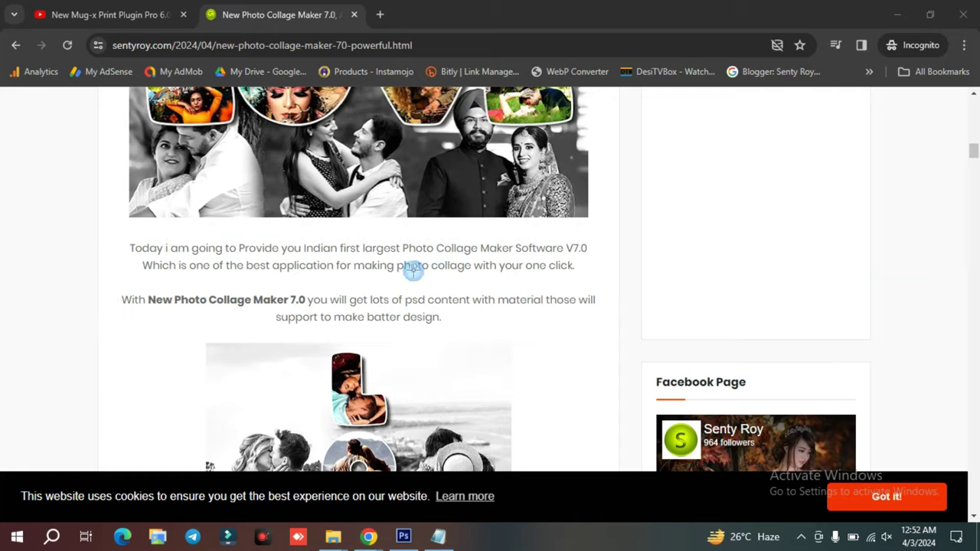
- Circle the DOWNLOAD button in red, then clear the ink
scroll(359, 321, down, 4)
scroll(361, 321, down, 3)
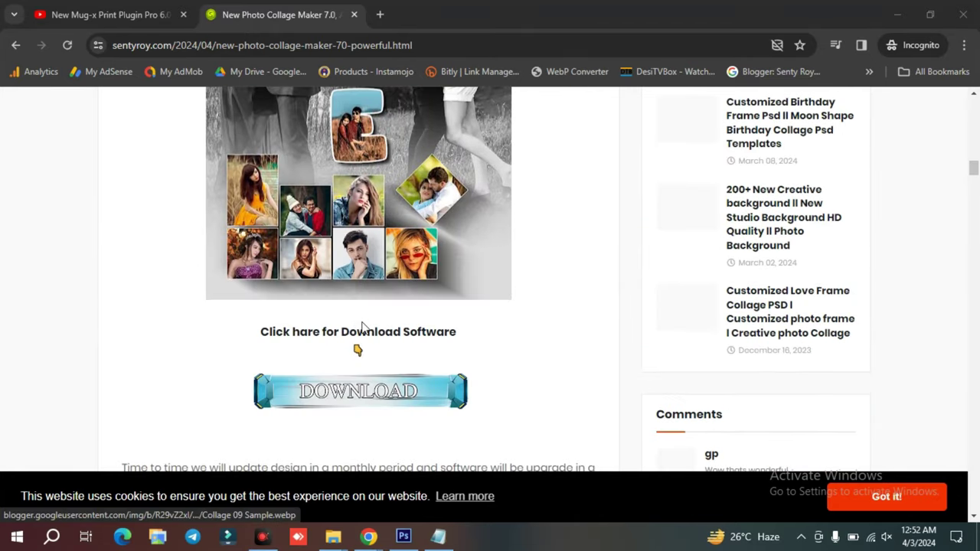
scroll(383, 317, down, 1)
drag(510, 274, 404, 368)
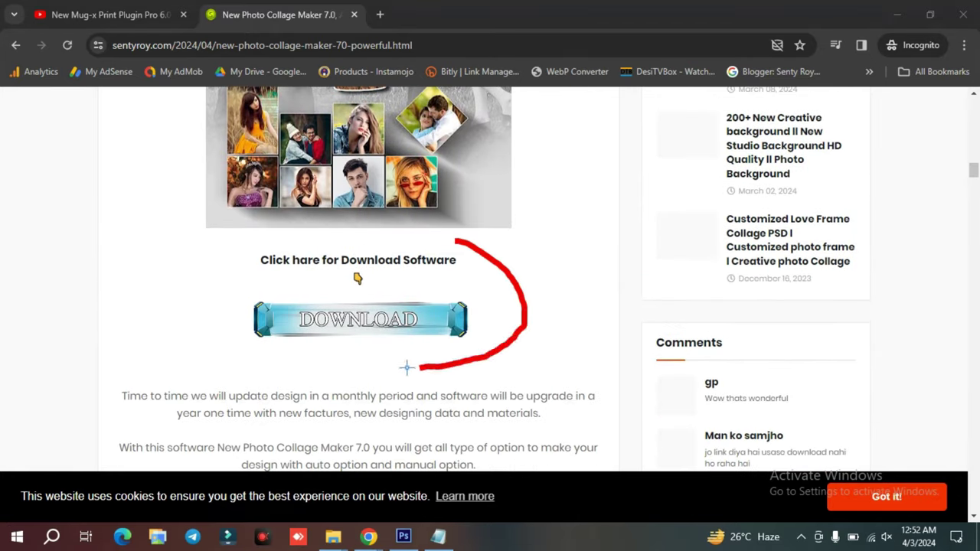
mouse_move(471, 280)
mouse_down()
mouse_move(507, 345)
mouse_move(287, 358)
mouse_up()
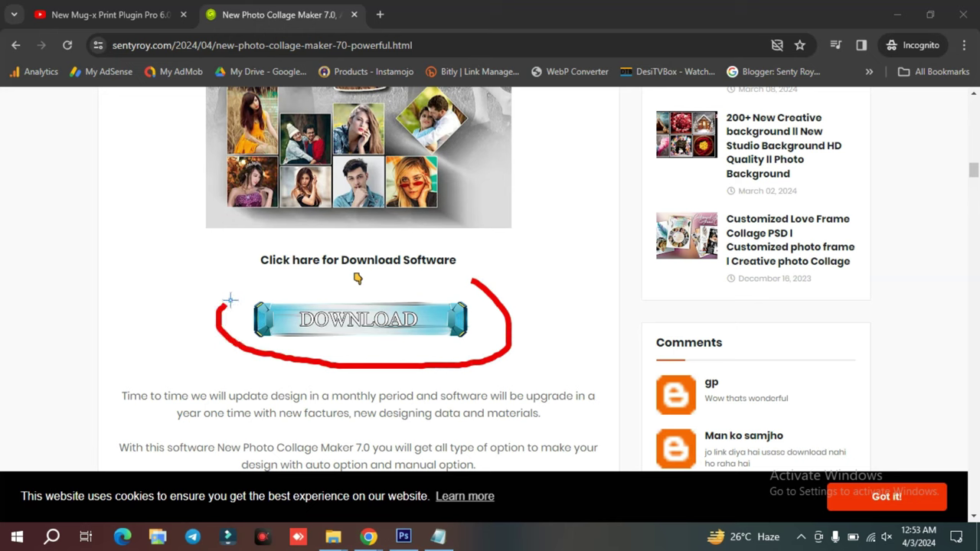
right_click(437, 287)
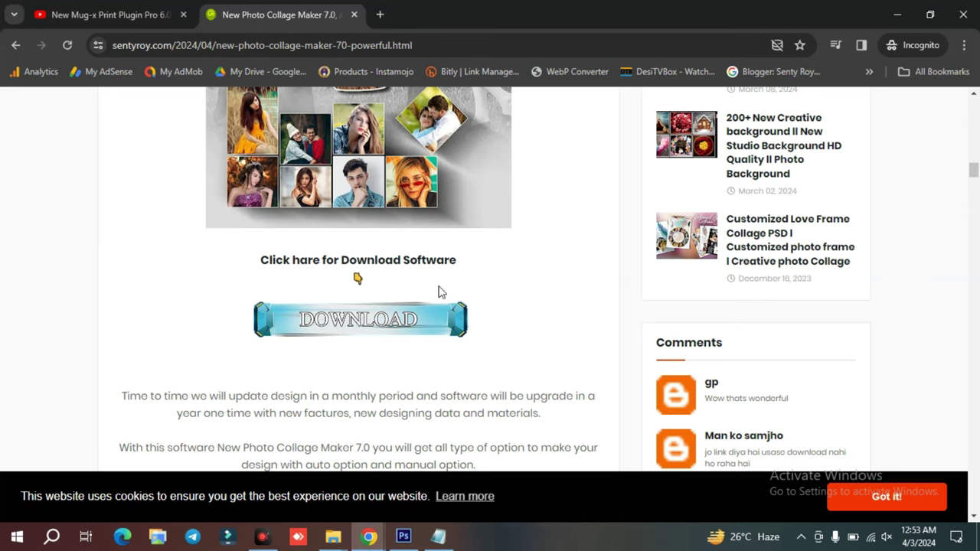
- Scroll further down the post and circle the software download link in red
scroll(443, 293, down, 1)
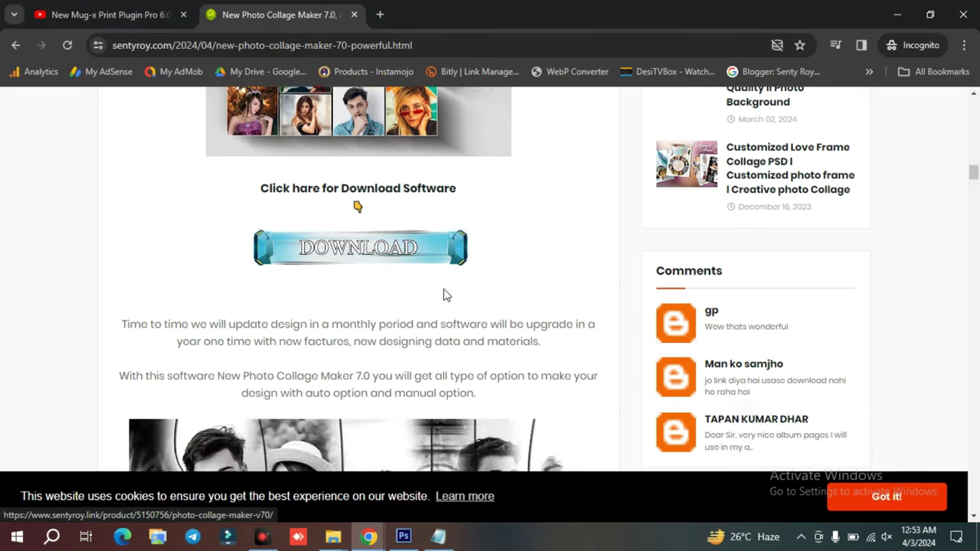
scroll(444, 294, down, 4)
scroll(382, 276, up, 3)
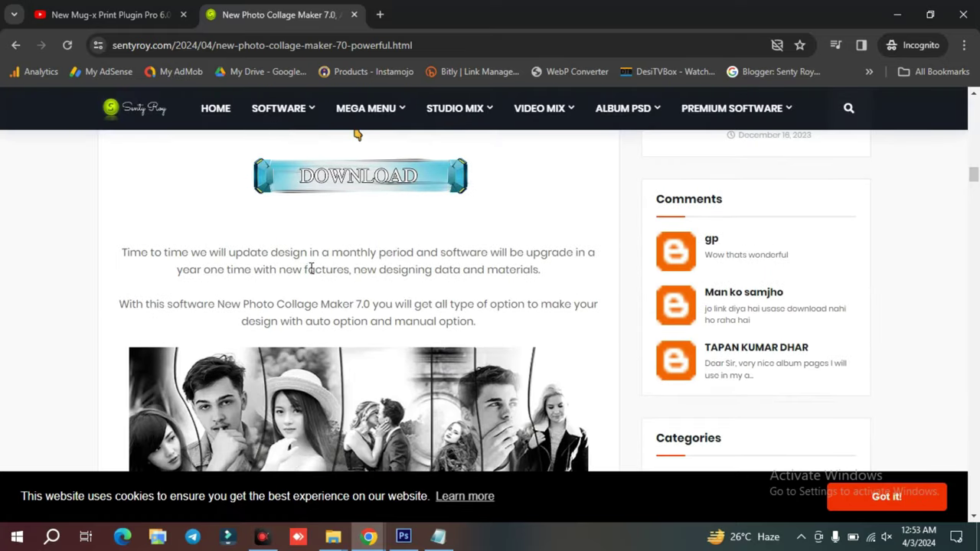
scroll(360, 292, down, 3)
scroll(398, 332, down, 5)
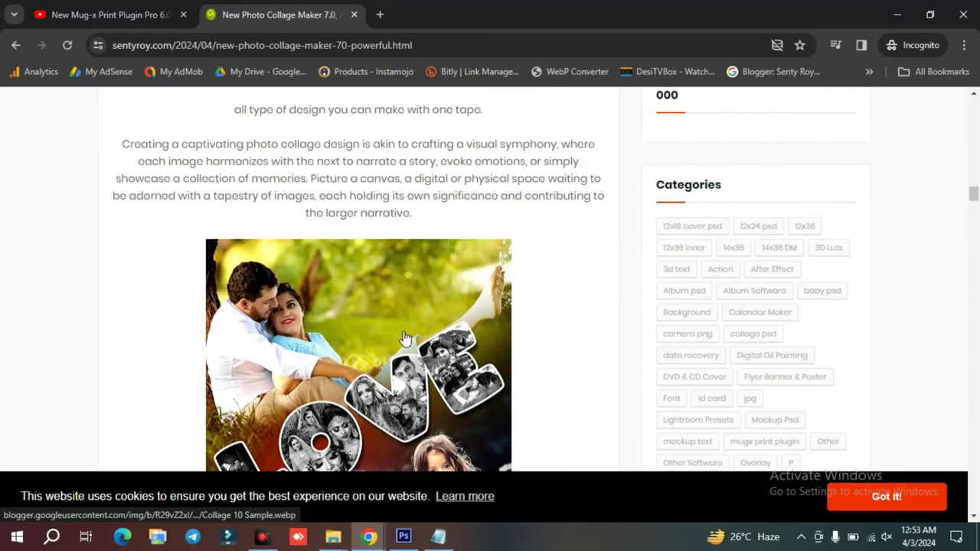
scroll(406, 338, down, 1)
scroll(406, 338, down, 3)
scroll(406, 338, down, 3)
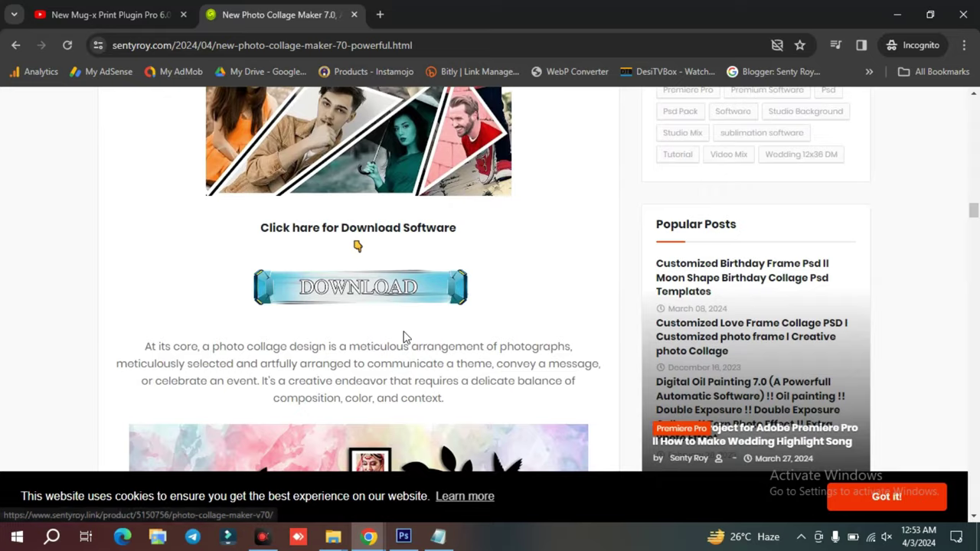
scroll(406, 338, down, 3)
scroll(405, 339, down, 1)
scroll(406, 339, down, 3)
scroll(406, 339, down, 1)
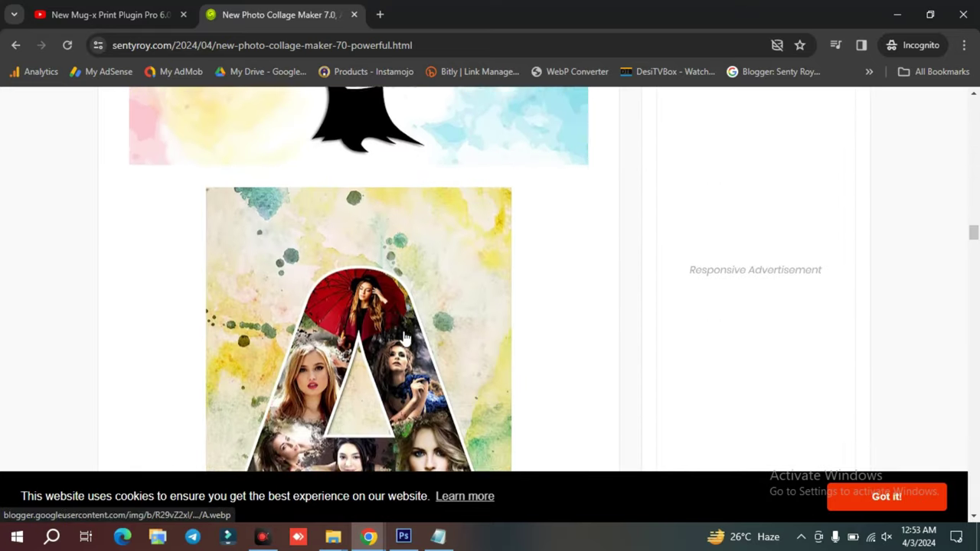
scroll(406, 338, down, 2)
scroll(406, 338, down, 2)
scroll(406, 338, down, 4)
scroll(405, 338, down, 2)
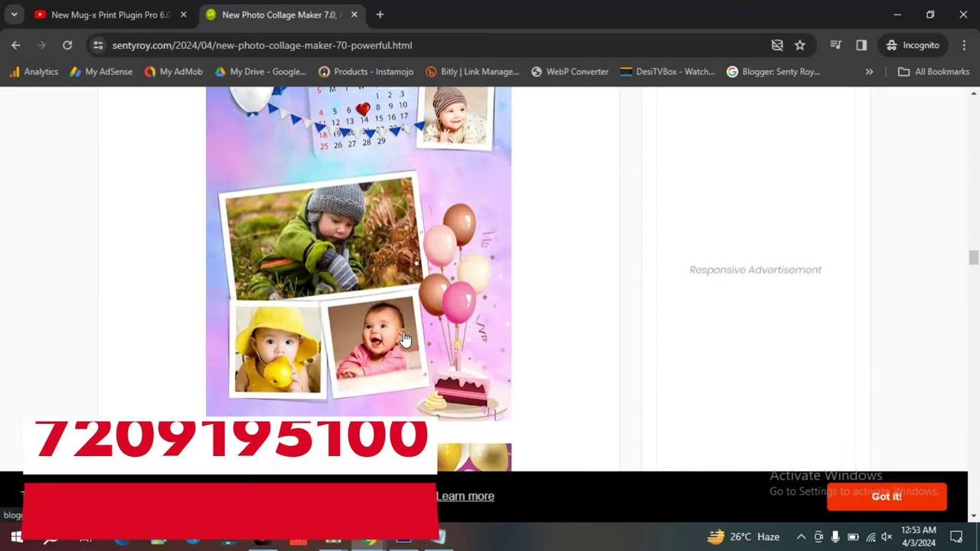
scroll(406, 338, down, 3)
scroll(406, 339, down, 1)
scroll(406, 338, down, 3)
scroll(406, 338, down, 2)
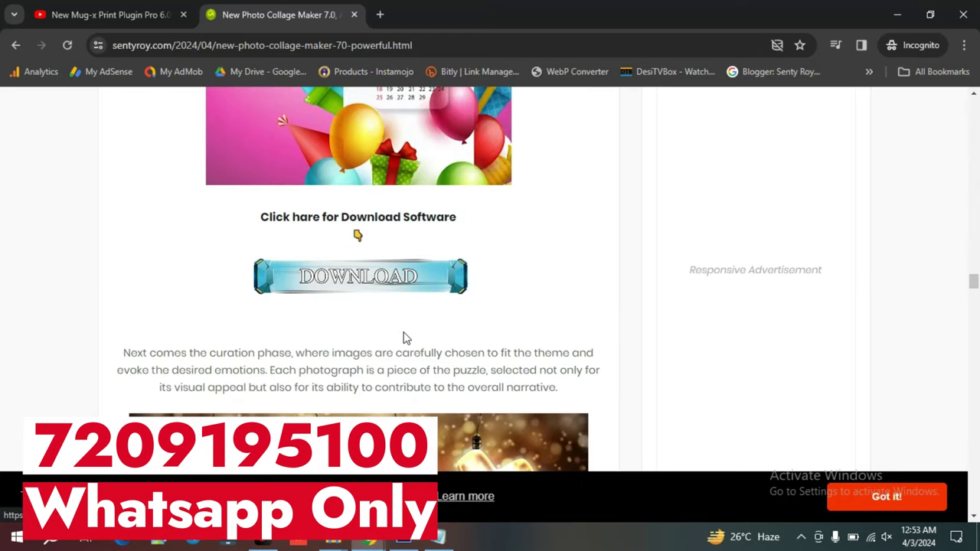
drag(484, 227, 228, 307)
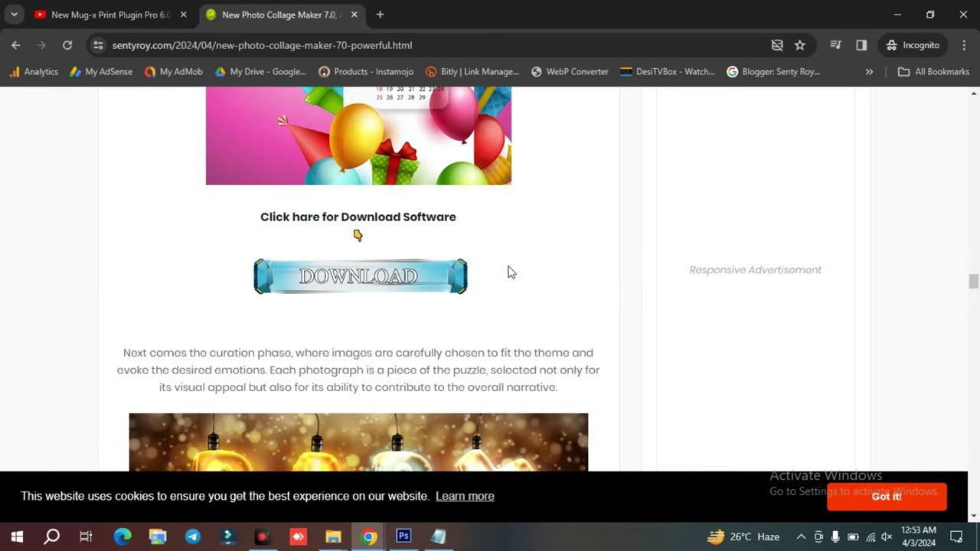
- Scroll down to the Features of New Photo Collage Maker 7.0 list
scroll(520, 272, down, 2)
scroll(518, 270, down, 4)
scroll(514, 272, down, 3)
scroll(513, 272, down, 2)
scroll(513, 271, down, 3)
scroll(513, 272, down, 1)
scroll(513, 272, down, 4)
scroll(428, 279, down, 4)
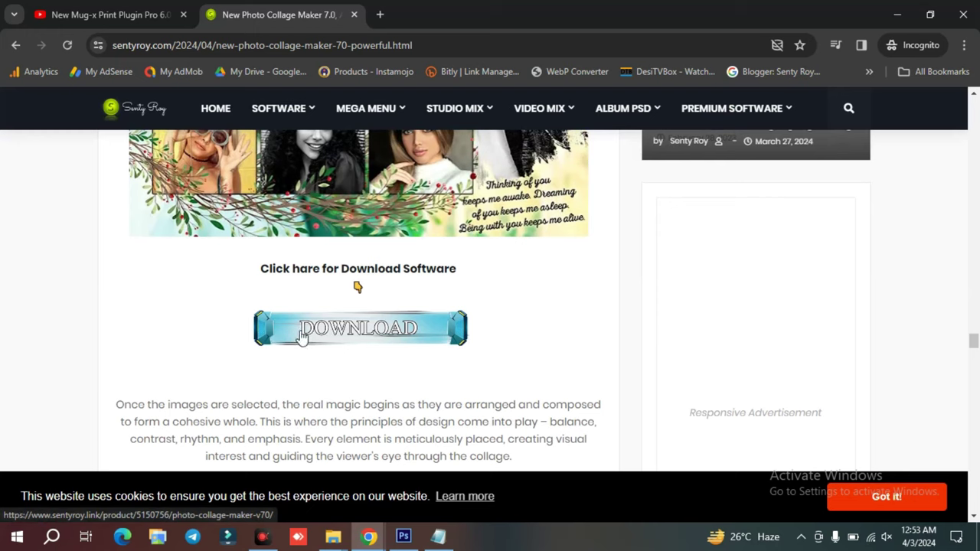
scroll(564, 339, down, 5)
scroll(480, 339, down, 3)
scroll(479, 339, down, 3)
scroll(482, 340, down, 3)
scroll(480, 340, down, 4)
scroll(480, 340, down, 3)
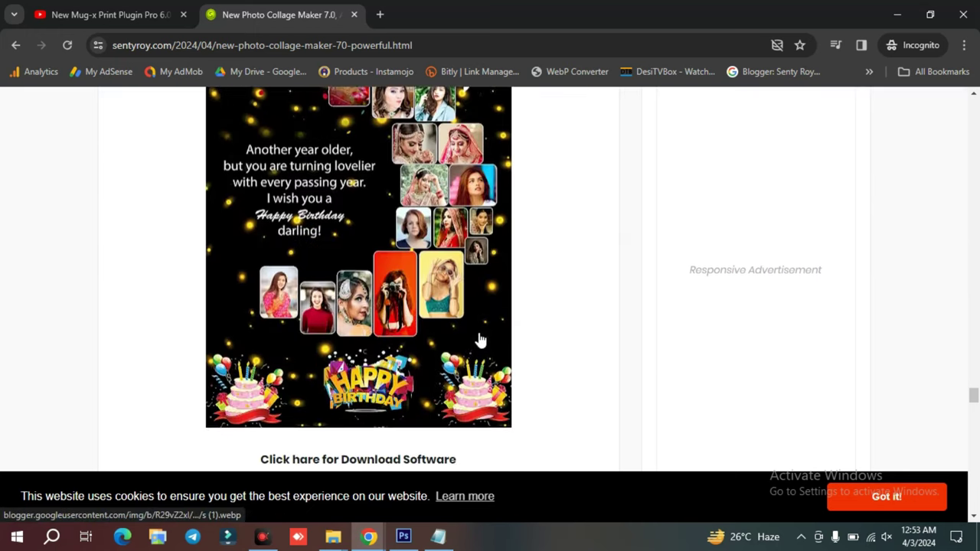
scroll(478, 339, down, 4)
scroll(478, 339, up, 4)
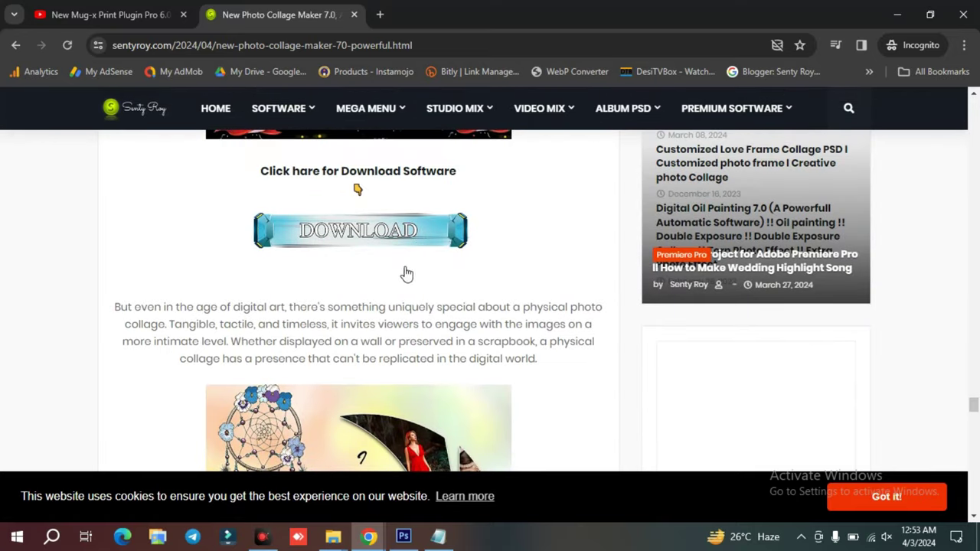
scroll(444, 329, down, 4)
scroll(444, 331, down, 3)
scroll(440, 335, down, 1)
scroll(442, 335, down, 5)
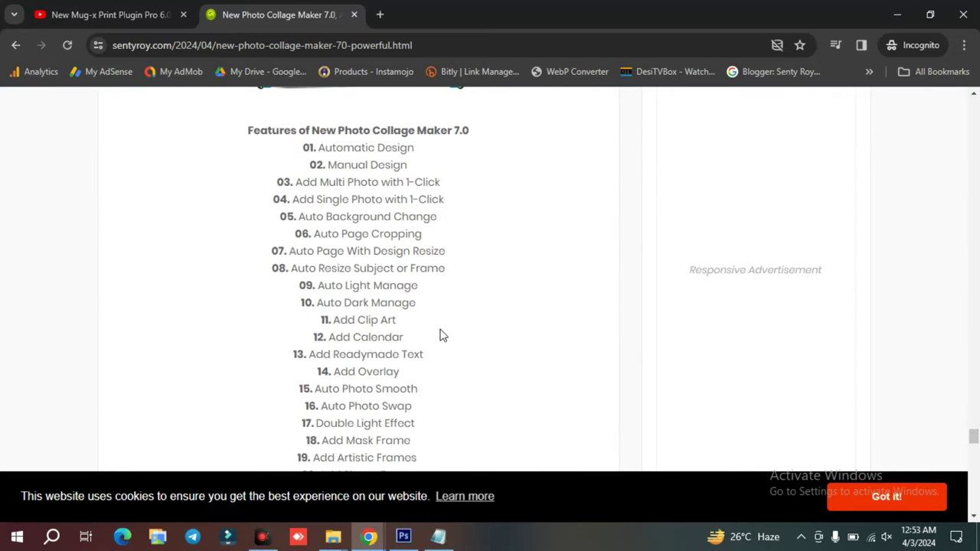
scroll(441, 335, up, 2)
scroll(289, 239, down, 1)
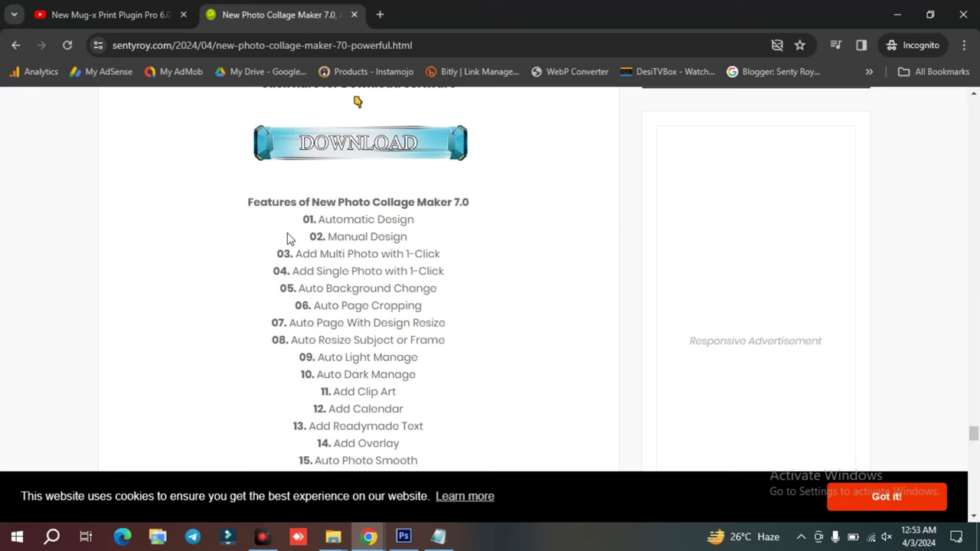
- Circle the features list, then the setup details section, with the annotation pen
drag(245, 187, 170, 228)
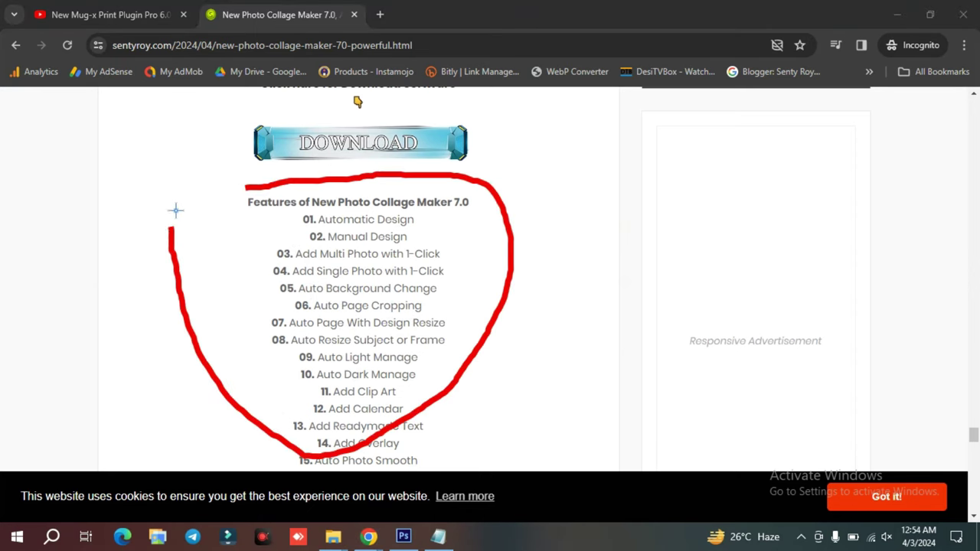
key(Escape)
scroll(353, 260, down, 4)
scroll(395, 256, down, 2)
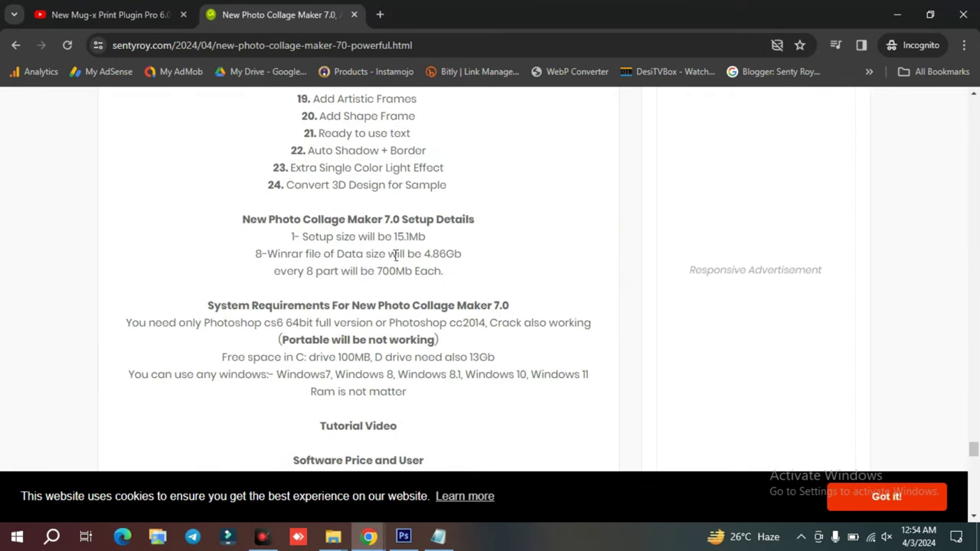
key(ctrl+2)
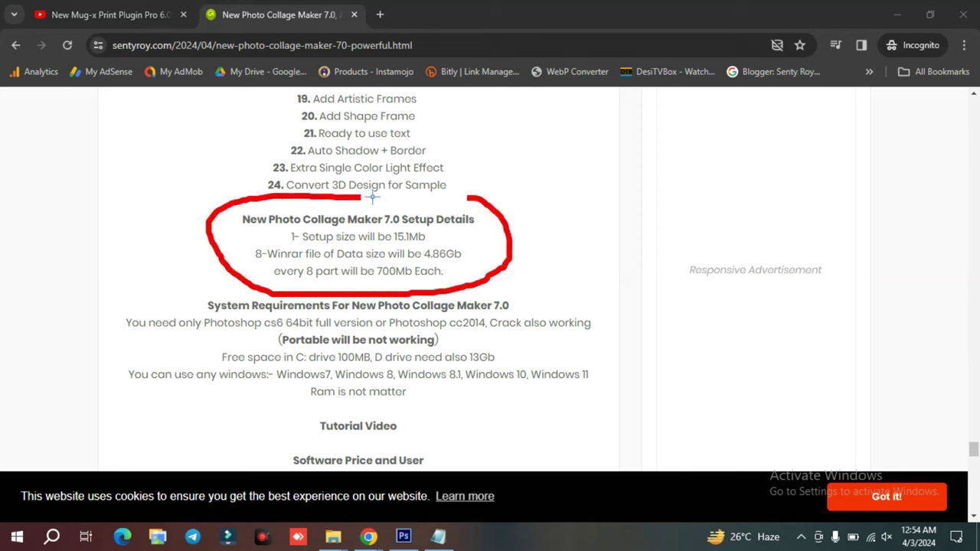
drag(372, 196, 443, 198)
key(e)
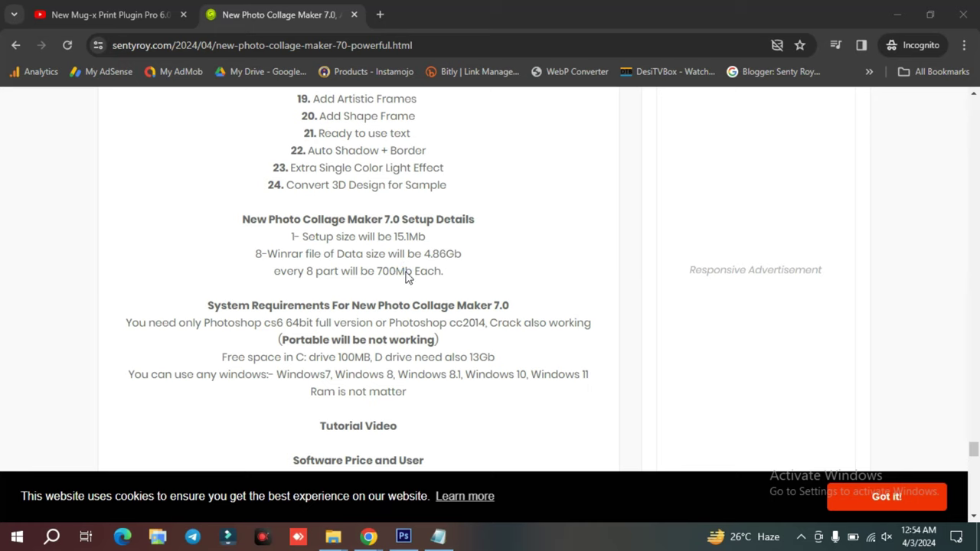
- Circle the system requirements and then the software price list
scroll(406, 277, down, 1)
scroll(406, 277, down, 1)
mouse_move(440, 211)
mouse_down()
mouse_move(431, 334)
mouse_move(142, 335)
mouse_up()
drag(93, 238, 448, 215)
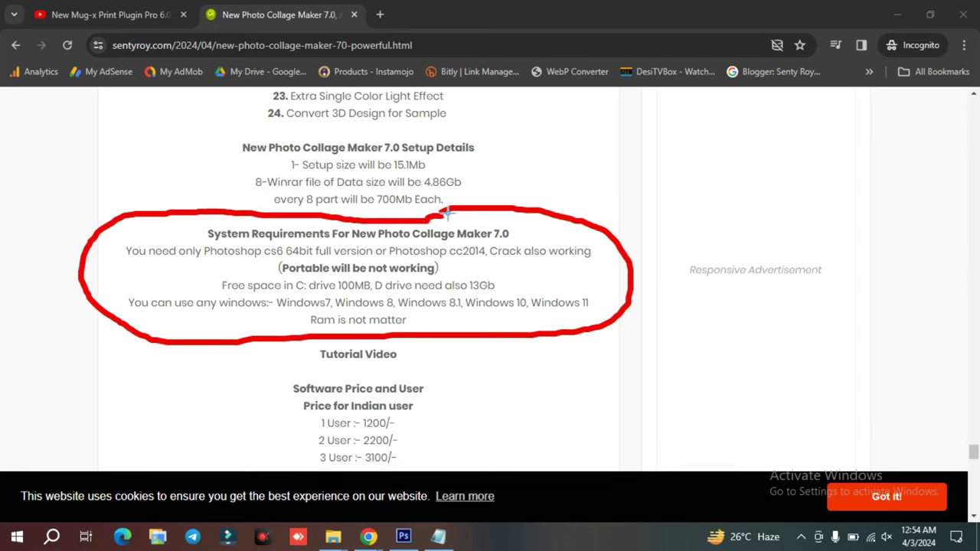
key(Escape)
scroll(379, 320, down, 1)
scroll(378, 320, down, 3)
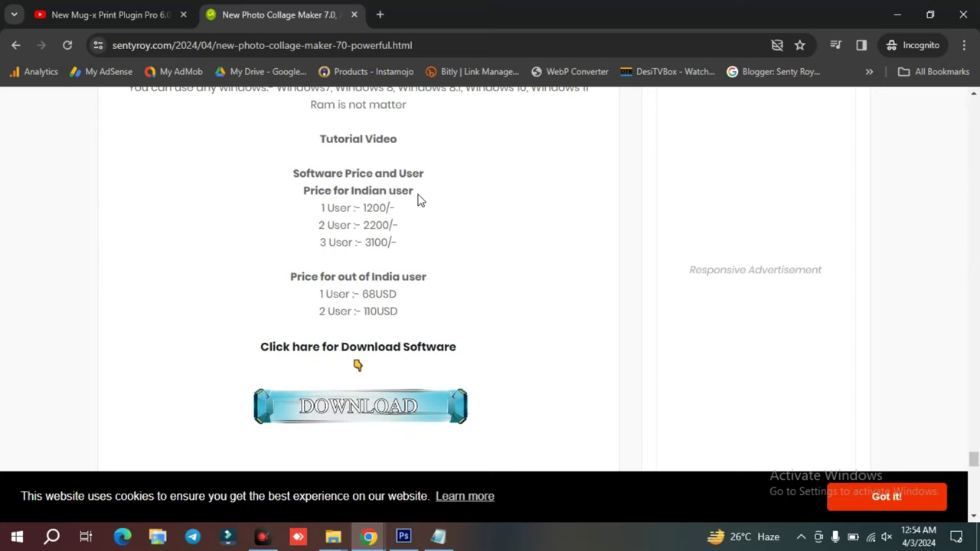
drag(425, 312, 281, 150)
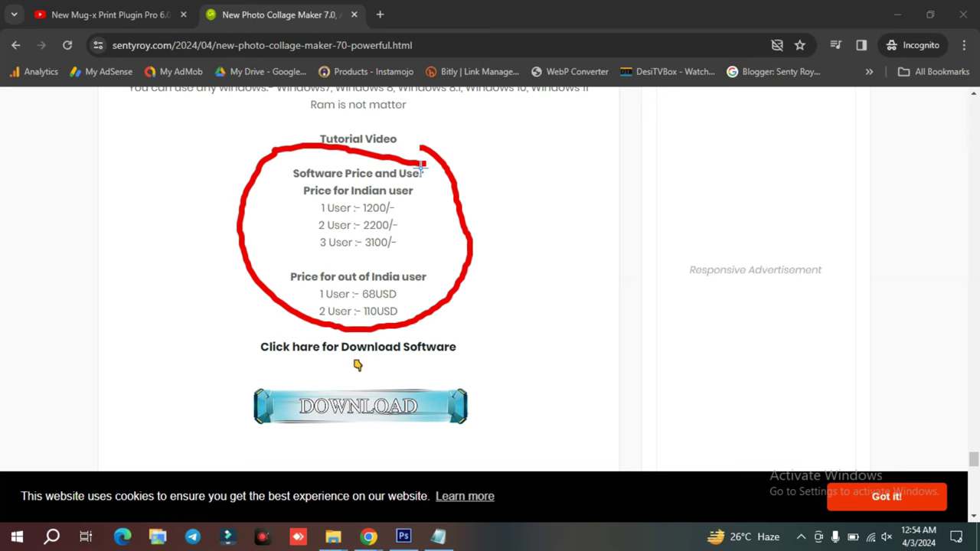
key(Escape)
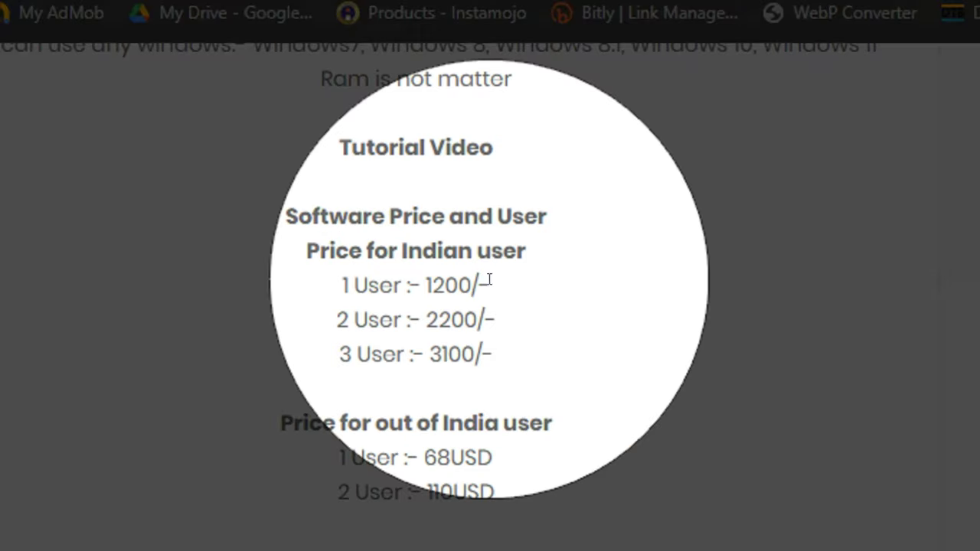
- Mark the Indian user prices: 1 User 1200/-, 2 User 2200/-, 3 User 3100/-
drag(492, 274, 569, 269)
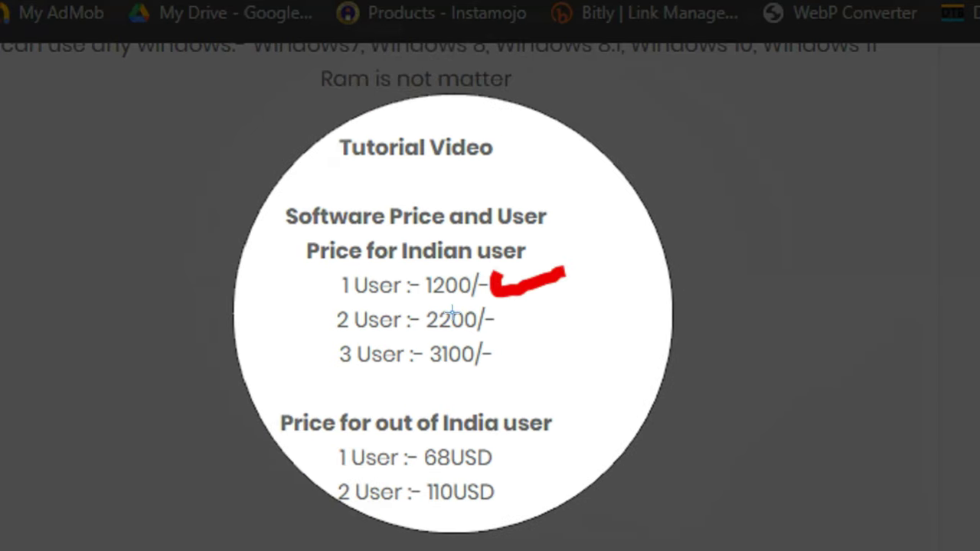
drag(501, 312, 569, 295)
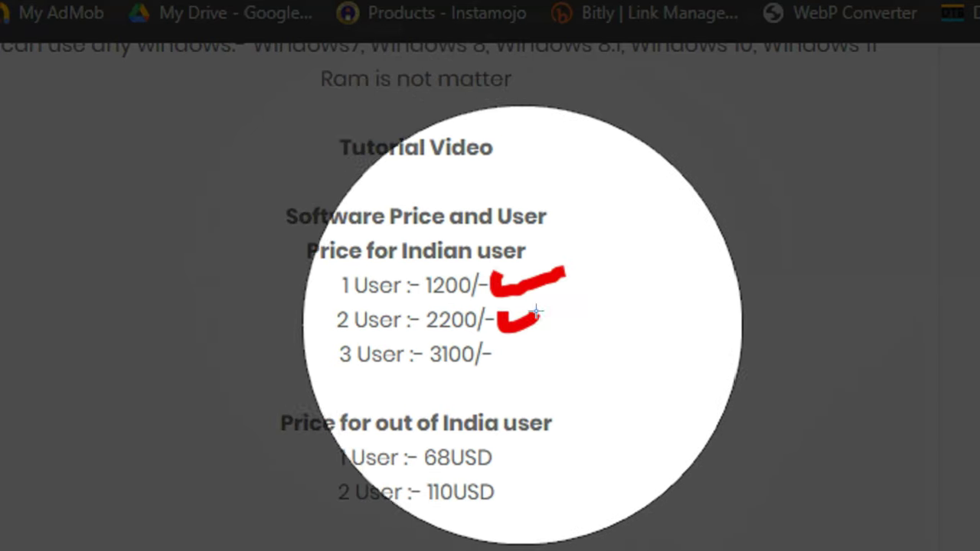
key(e)
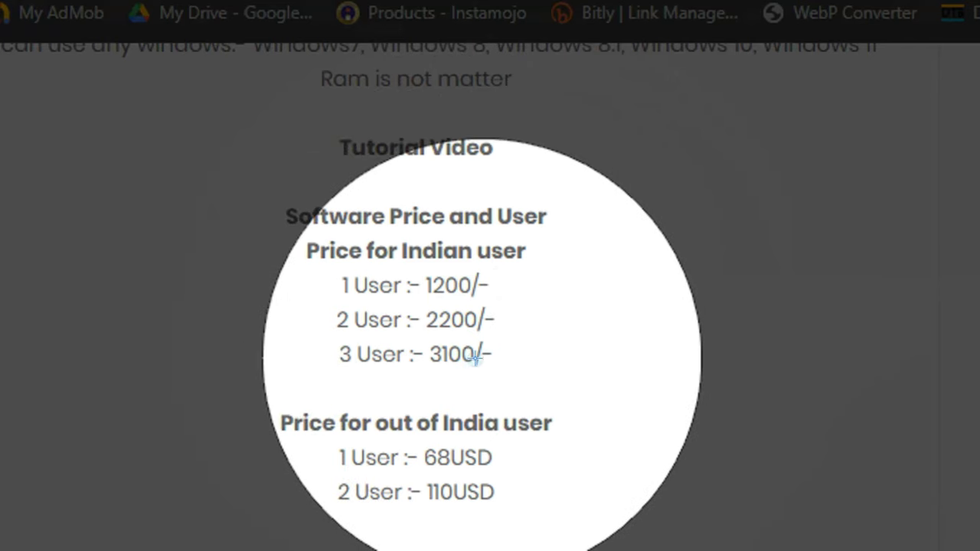
drag(491, 346, 484, 339)
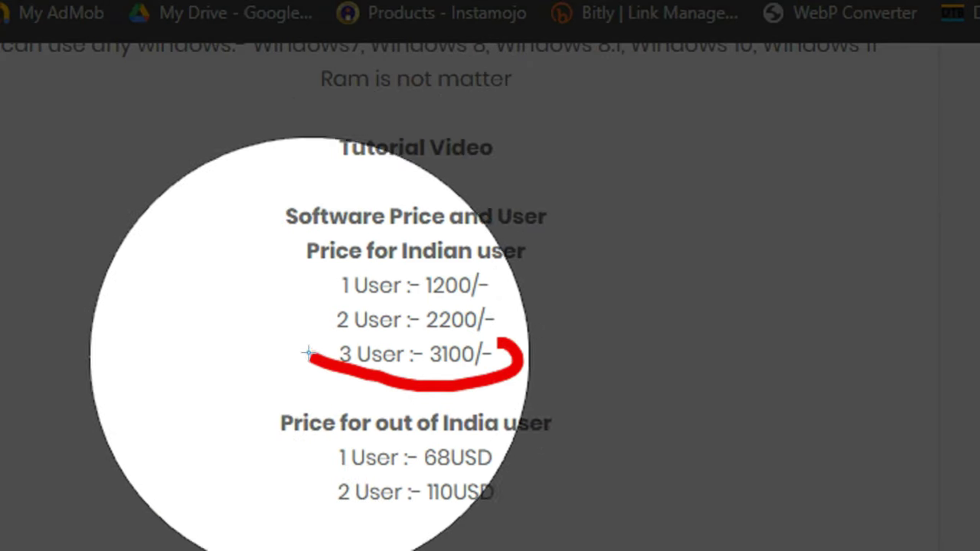
key(e)
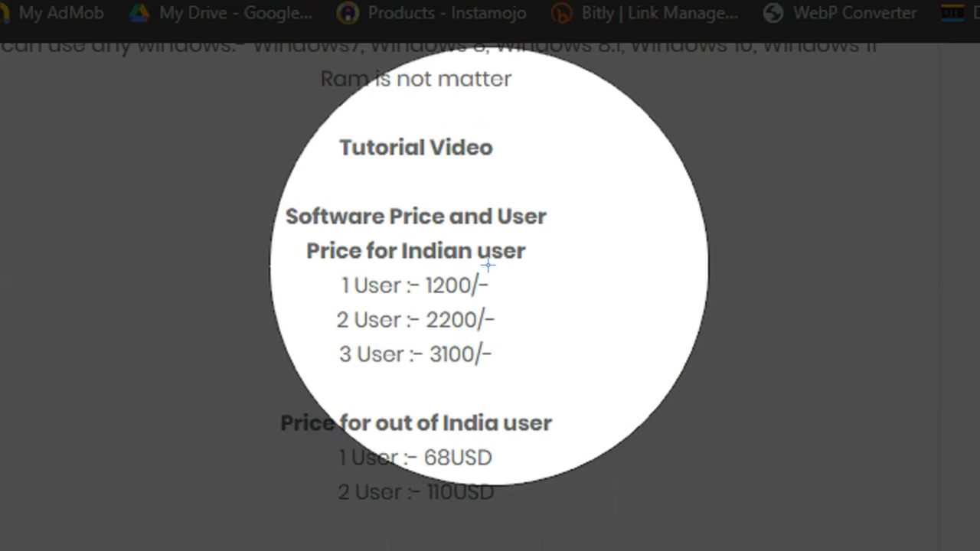
drag(487, 265, 506, 260)
key(Escape)
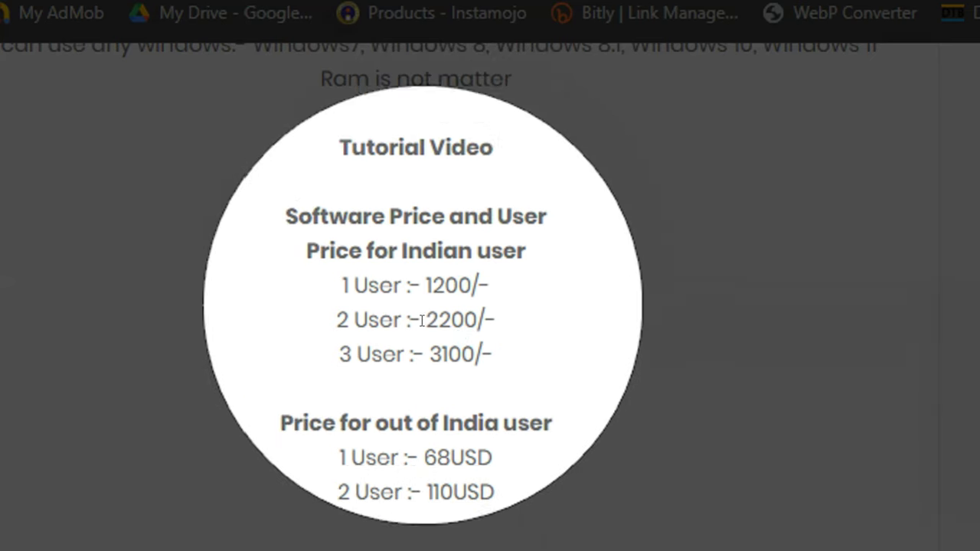
- Underline the out-of-India prices, mark 1 User 68USD, and scroll toward the download link
mouse_move(436, 392)
mouse_down()
mouse_move(584, 443)
mouse_move(492, 518)
mouse_move(375, 518)
mouse_move(308, 457)
mouse_move(420, 389)
mouse_up()
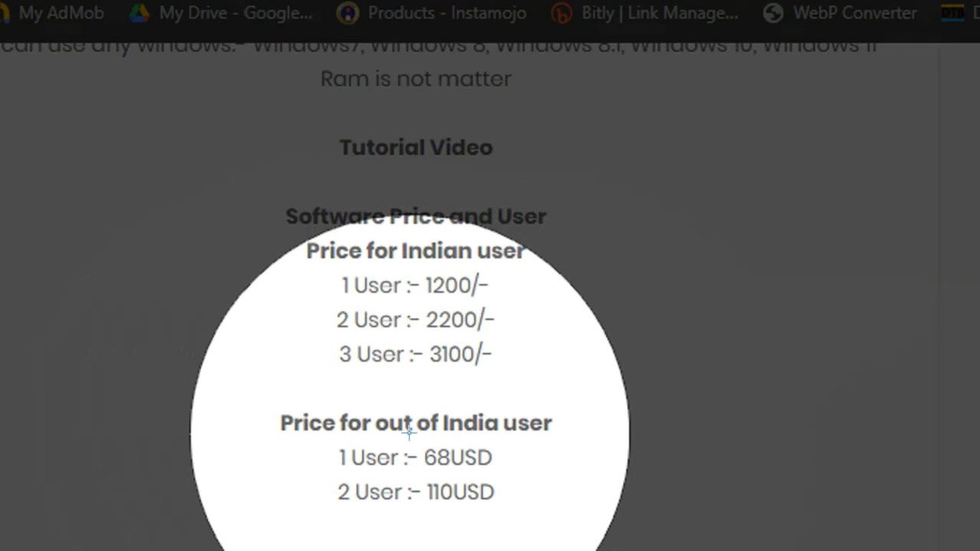
drag(503, 449, 548, 461)
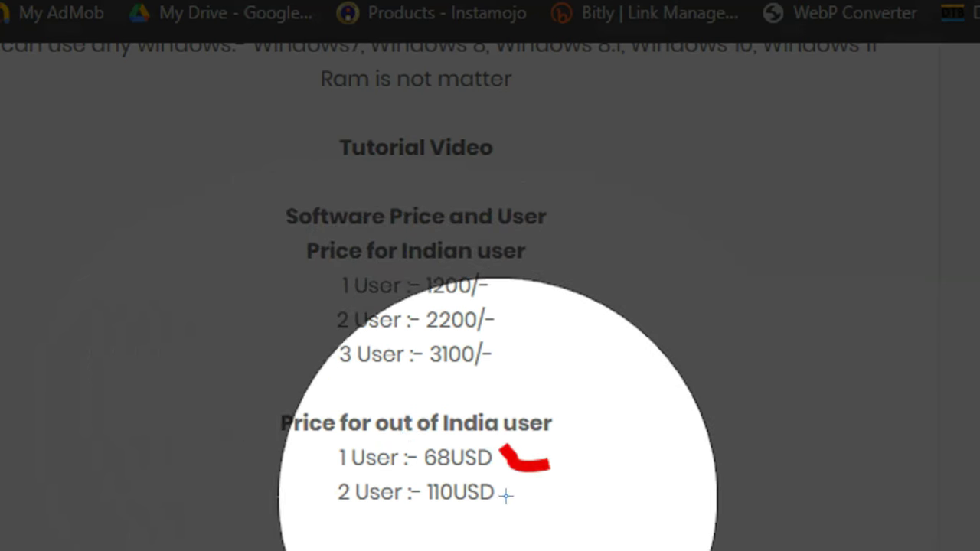
scroll(511, 490, down, 1)
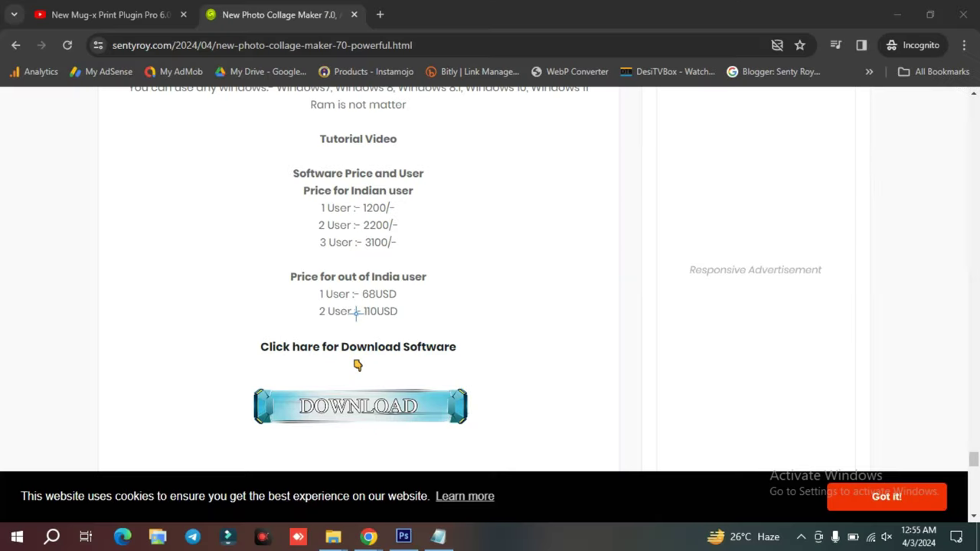
scroll(359, 386, up, 2)
scroll(359, 387, up, 3)
scroll(367, 386, down, 5)
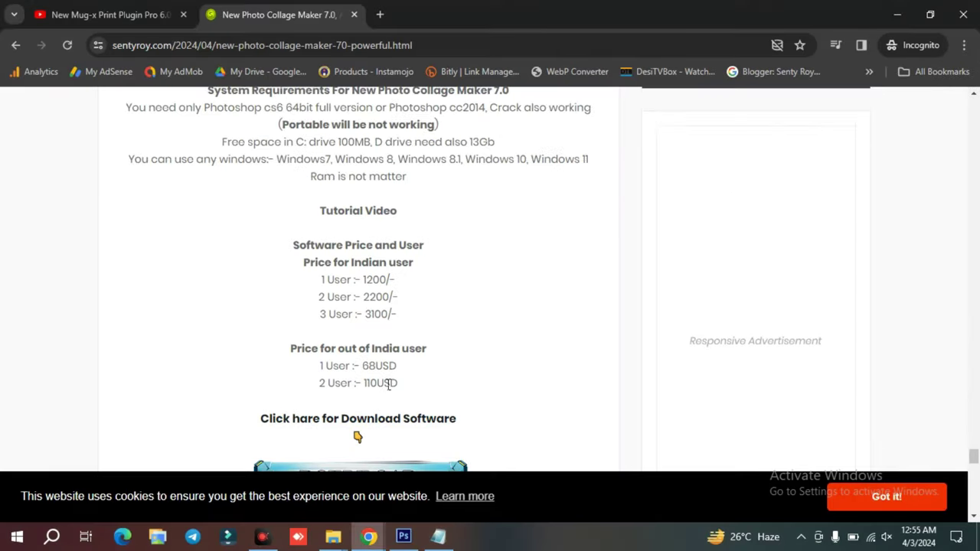
scroll(381, 385, down, 3)
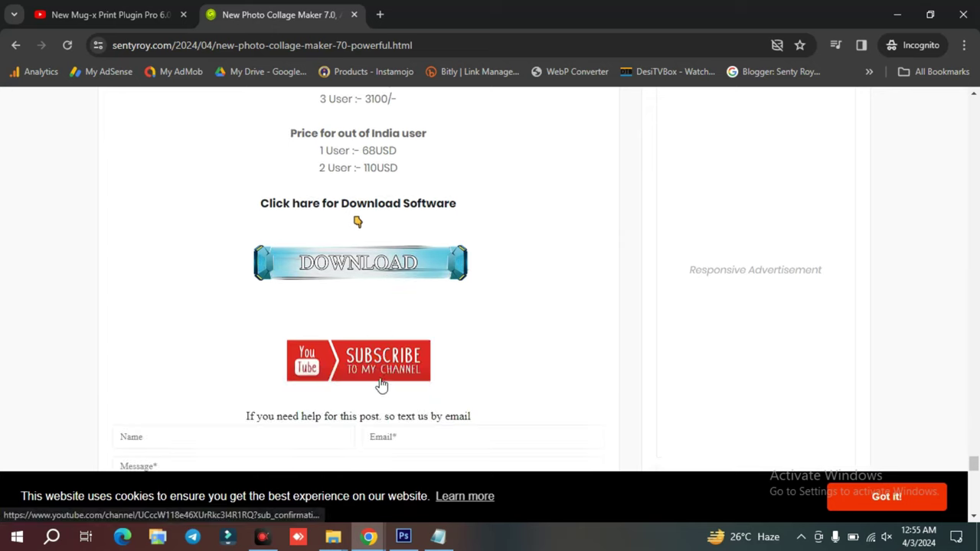
- Open the software's purchase page and underline the Senty Roy Products store name
click(420, 261)
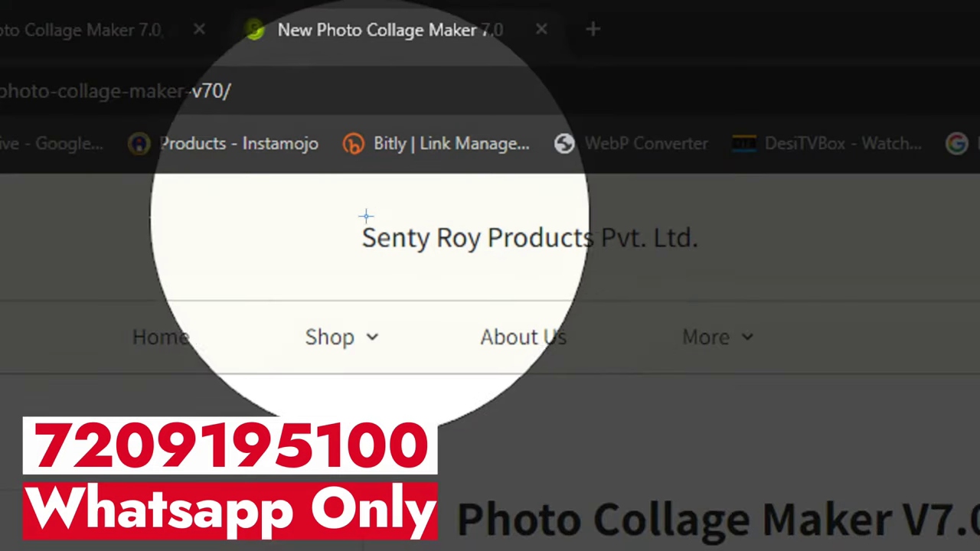
mouse_move(356, 212)
mouse_down()
mouse_move(663, 207)
mouse_move(717, 278)
mouse_move(479, 284)
mouse_move(356, 270)
mouse_up()
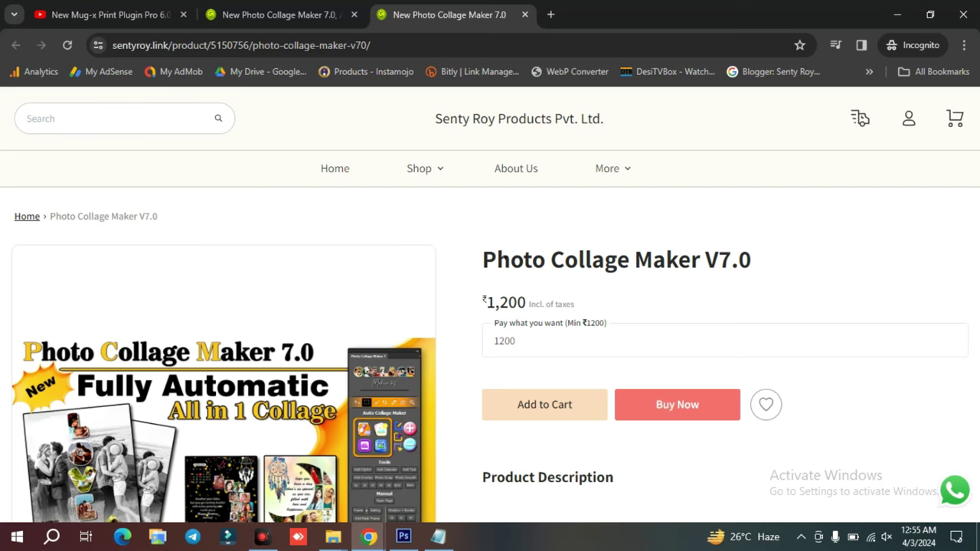
scroll(428, 314, down, 1)
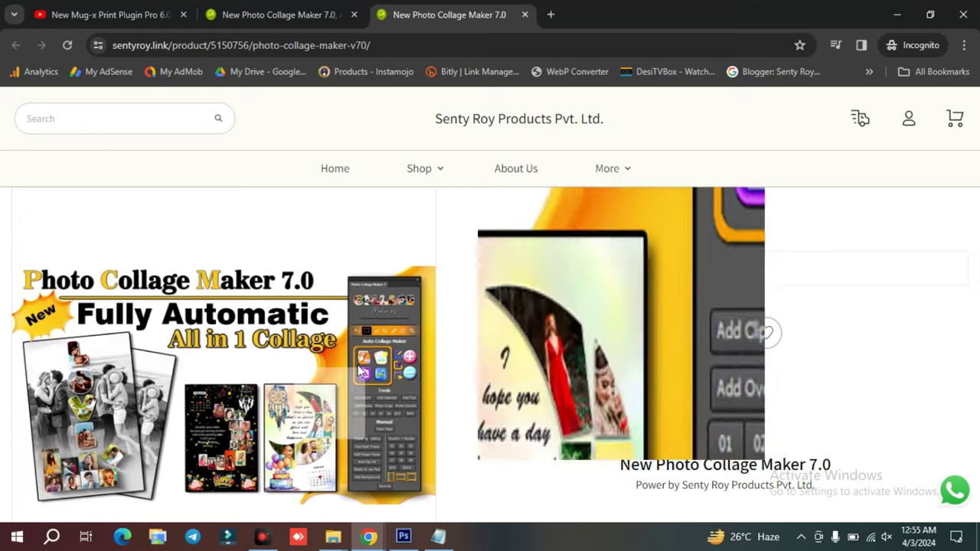
scroll(566, 270, up, 1)
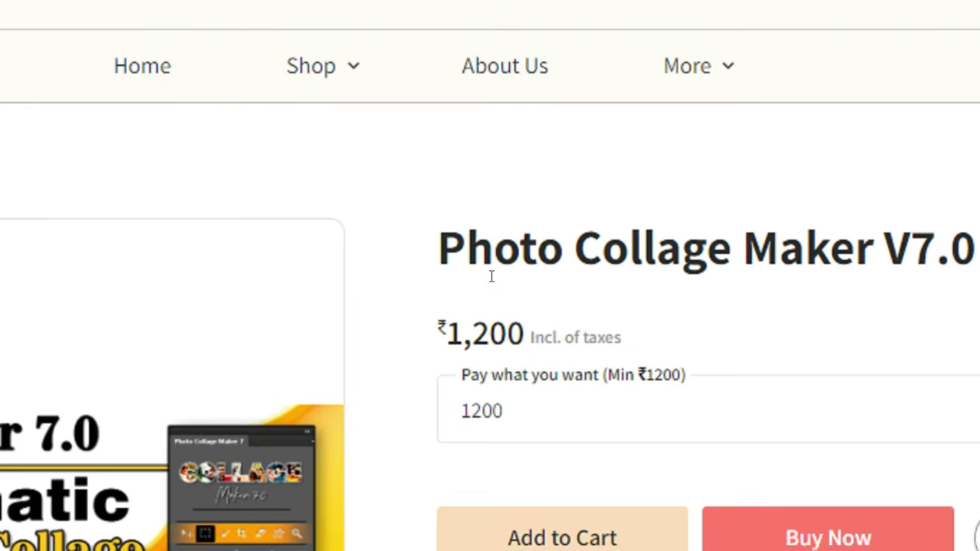
- Highlight the Photo Collage Maker V7.0 title, ₹1,200 price and the 1200 pay-what-you-want amount
drag(434, 257, 736, 264)
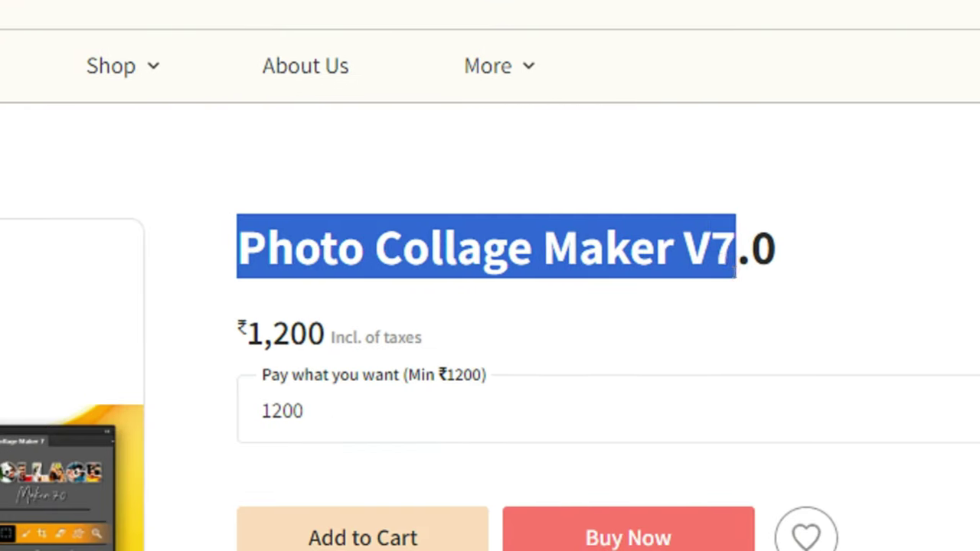
drag(245, 335, 350, 335)
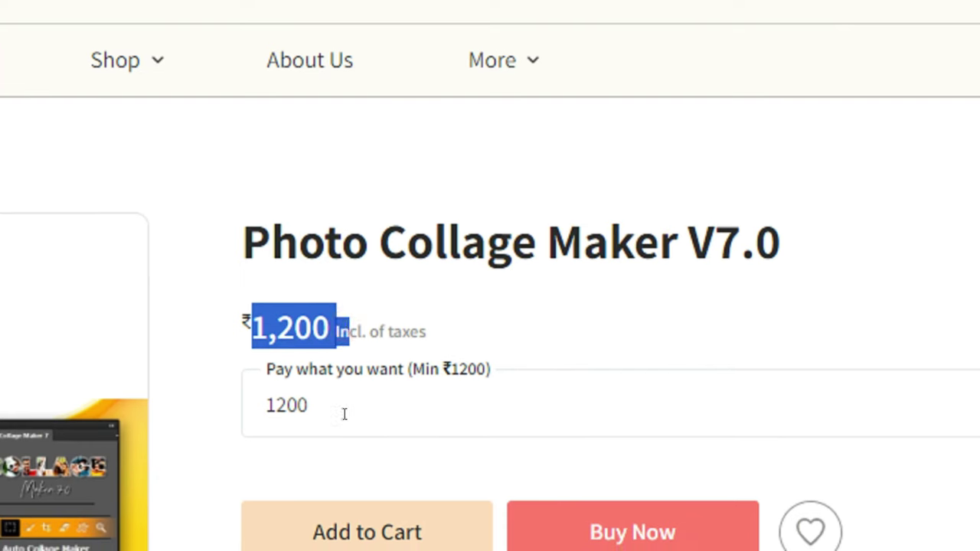
drag(309, 405, 288, 406)
click(333, 404)
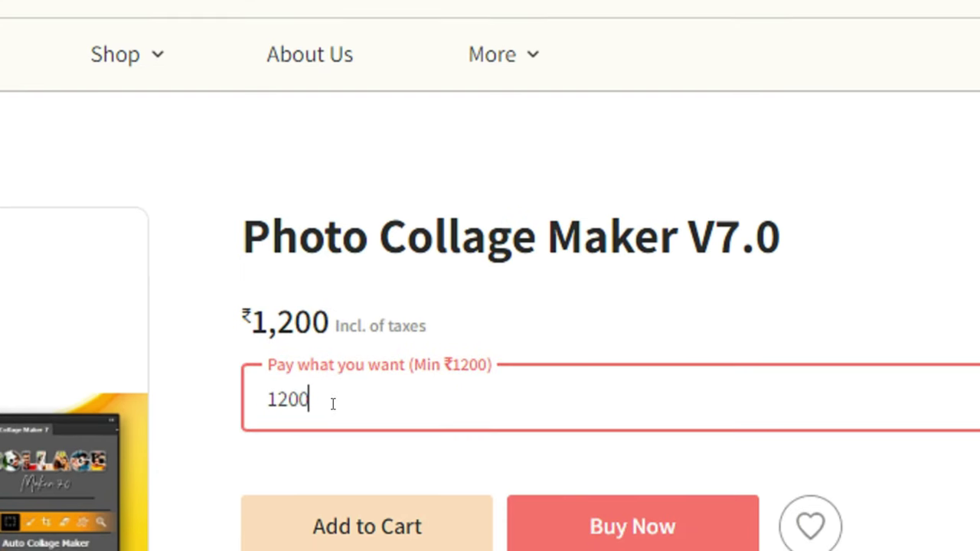
drag(294, 401, 256, 401)
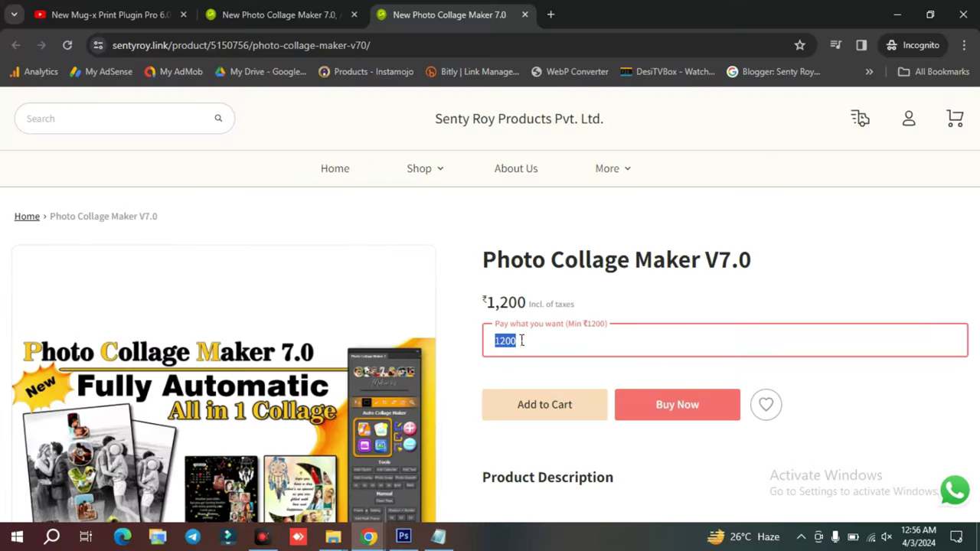
click(536, 338)
- Scroll through the Photo Collage Maker V7.0 product description
scroll(570, 331, down, 2)
scroll(713, 354, down, 3)
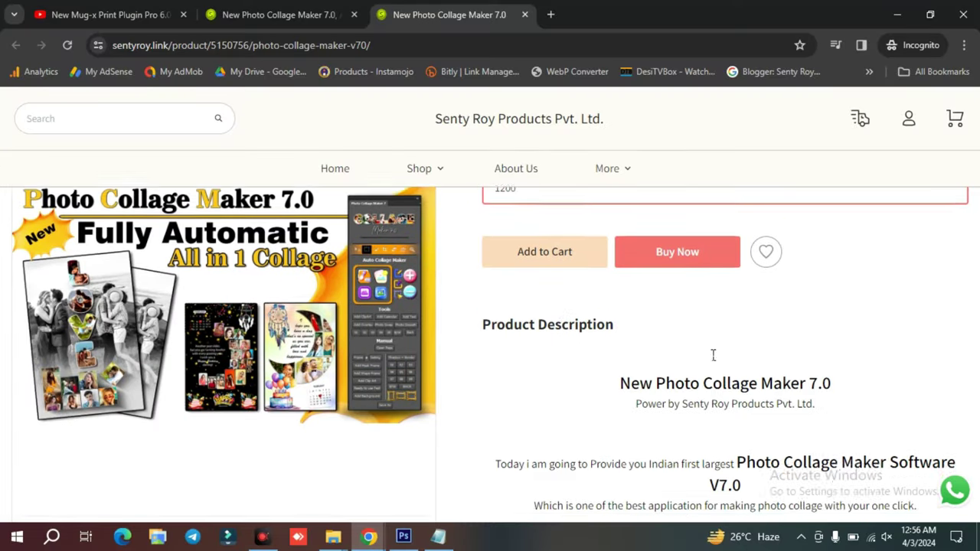
scroll(773, 318, down, 4)
scroll(773, 318, down, 2)
scroll(773, 318, down, 3)
scroll(774, 318, down, 4)
scroll(773, 320, down, 3)
scroll(773, 320, up, 5)
scroll(716, 334, up, 5)
scroll(669, 368, up, 1)
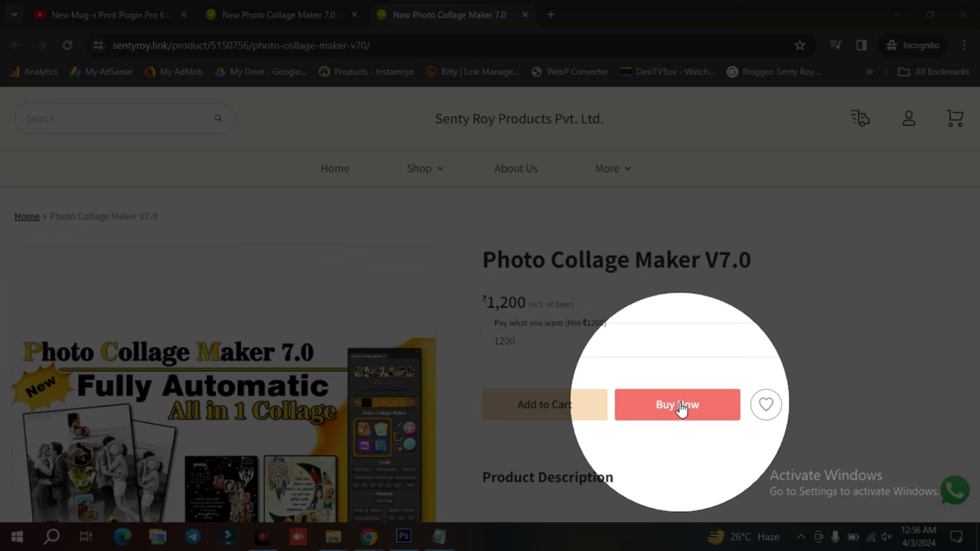
- Annotate the buy option and the first name, last name, email and phone fields, then clear the marks
mouse_move(733, 381)
mouse_down()
mouse_move(713, 436)
mouse_move(634, 400)
mouse_move(702, 380)
mouse_up()
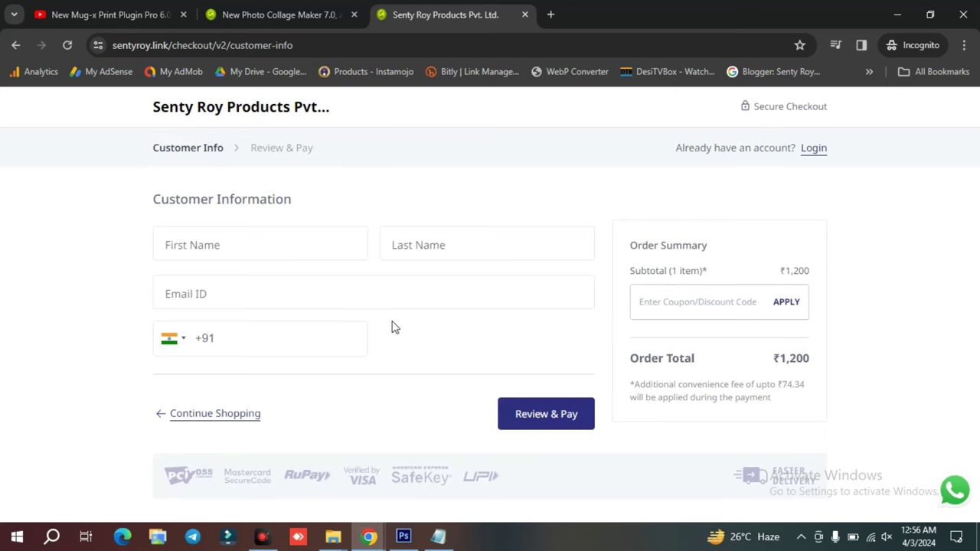
drag(369, 173, 493, 143)
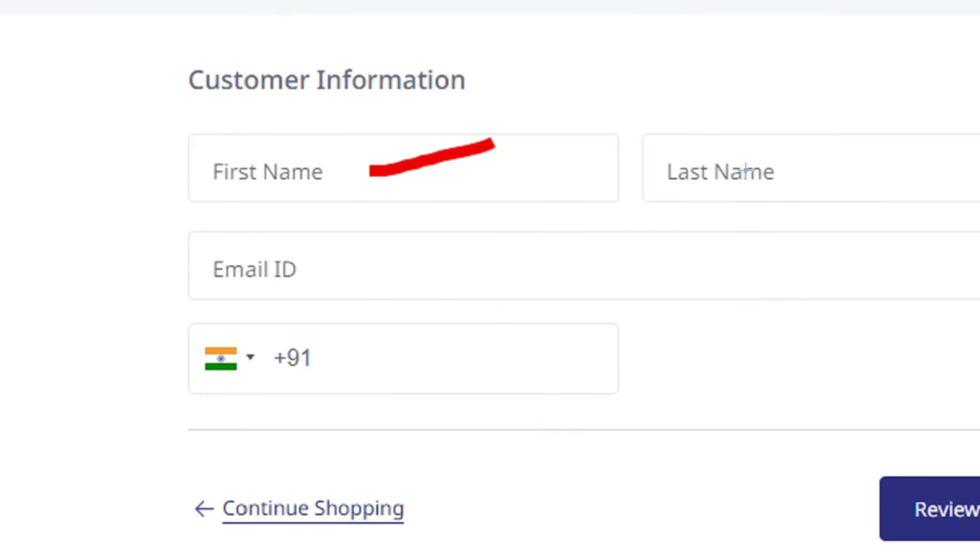
drag(746, 172, 865, 138)
drag(356, 269, 543, 222)
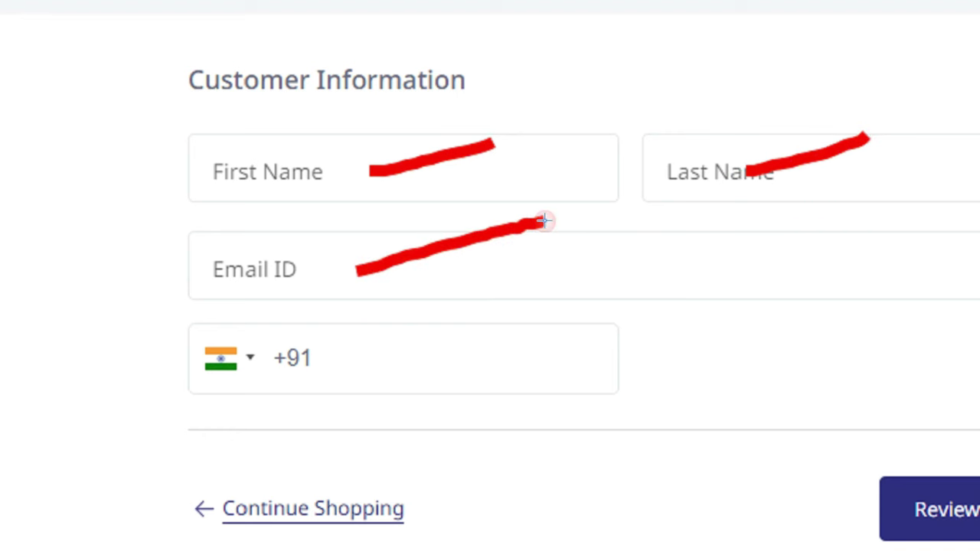
drag(387, 365, 525, 348)
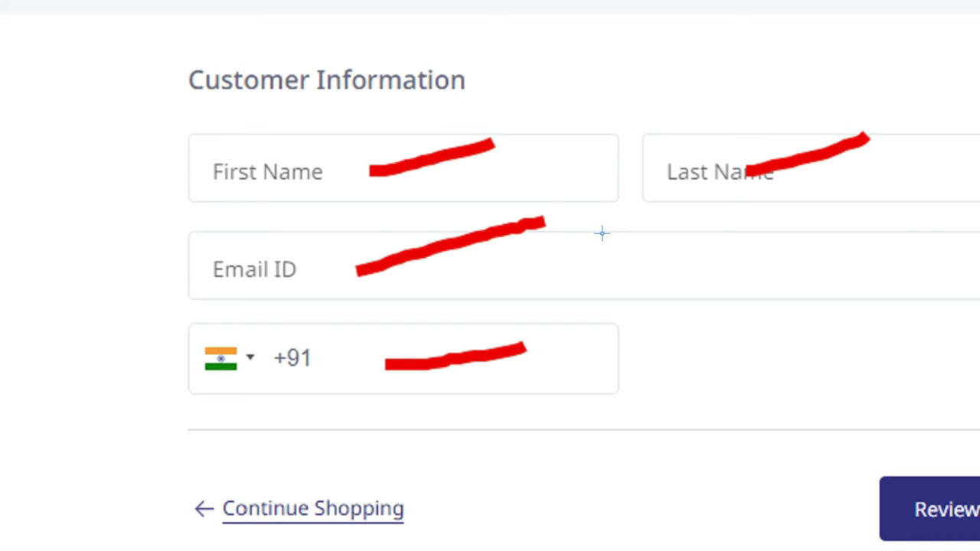
key(Escape)
- Fill in the customer's name from saved entries, their email and phone number, and continue to order review
click(474, 177)
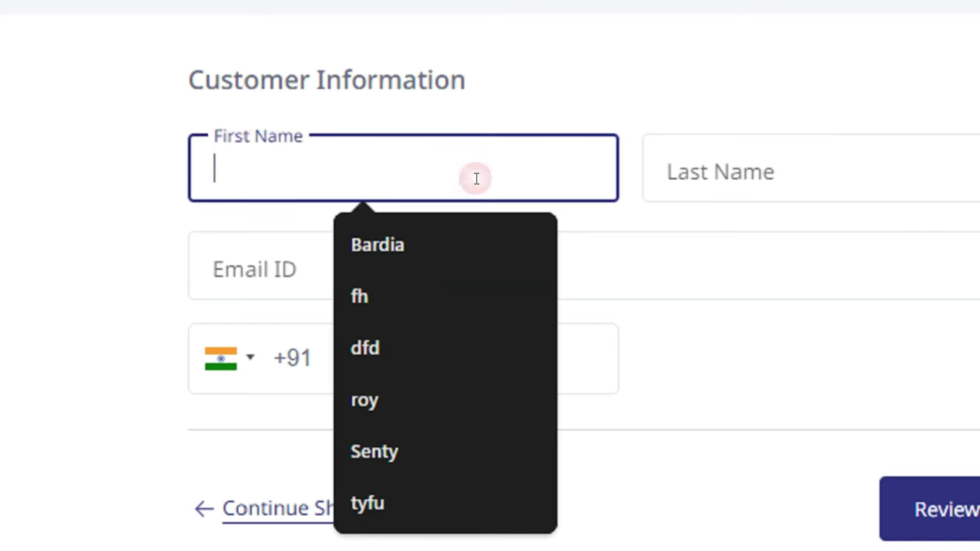
click(423, 237)
click(739, 164)
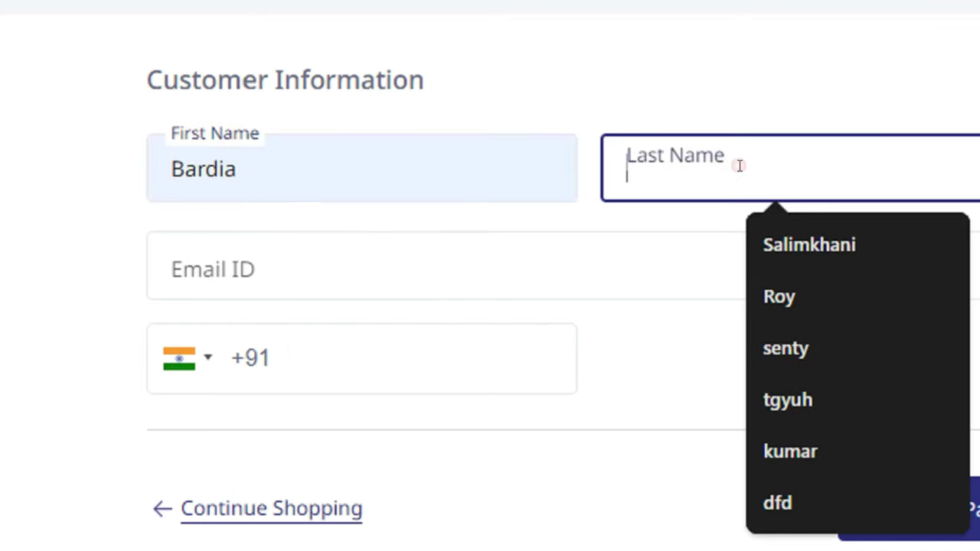
click(809, 243)
click(272, 274)
click(313, 356)
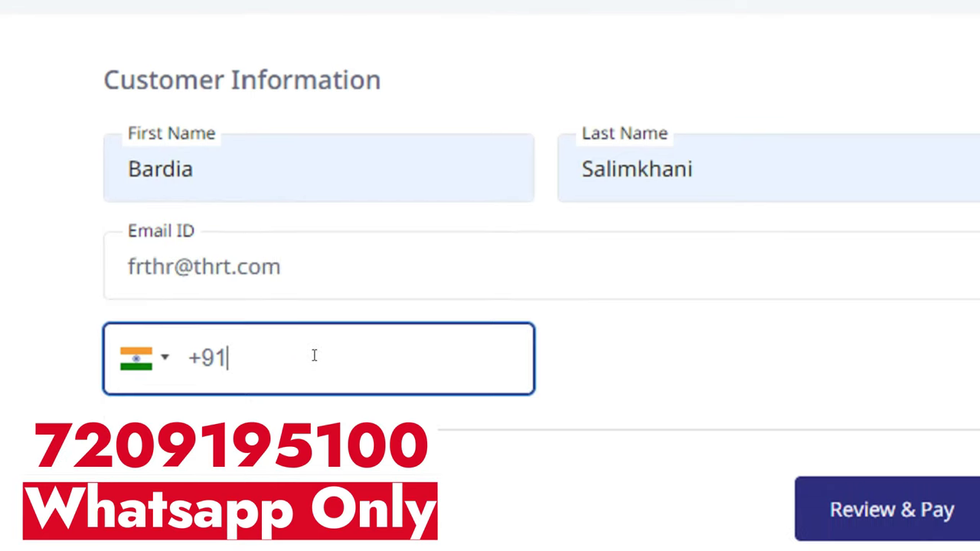
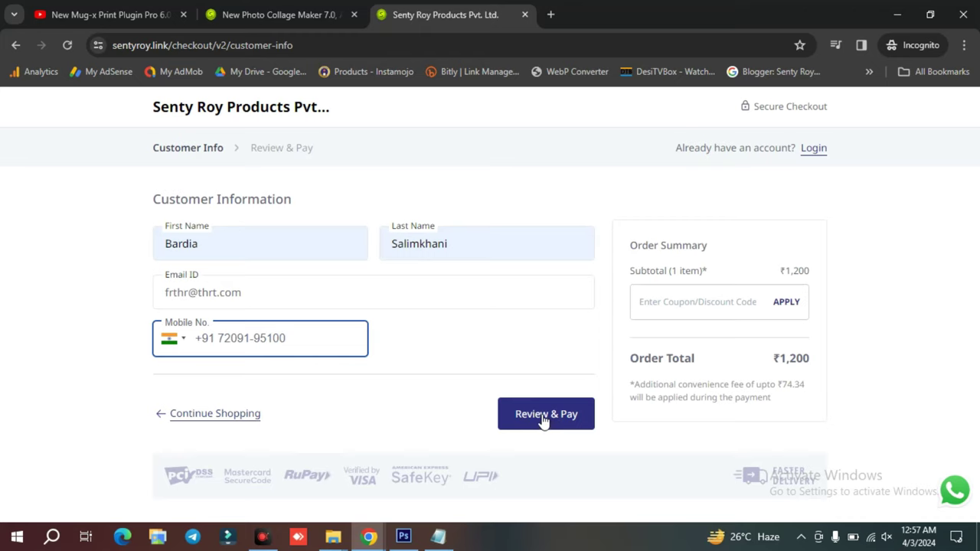
click(543, 418)
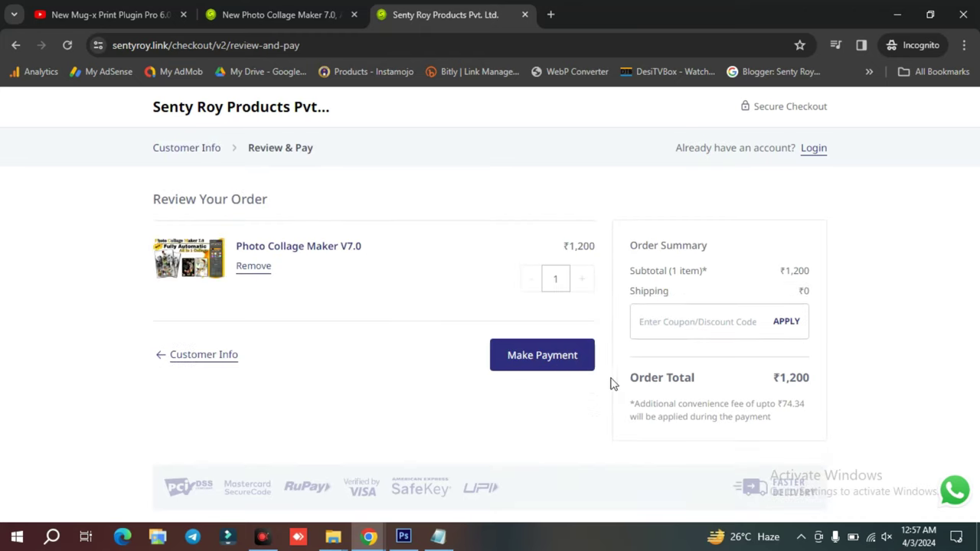
- Open the ₹1,274.34 payment window and mark its UPI, Net Banking and Wallets options
click(560, 368)
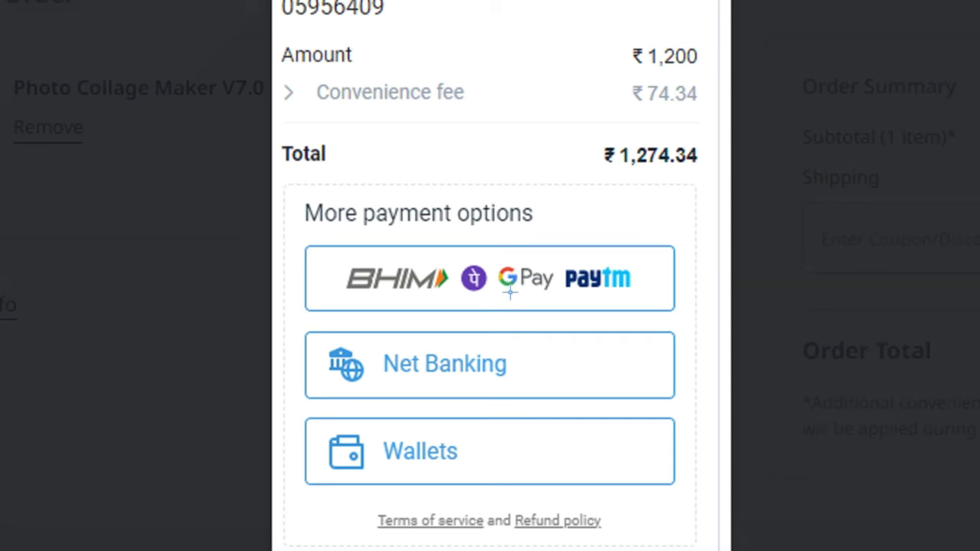
mouse_move(468, 284)
mouse_down()
mouse_move(596, 276)
mouse_move(746, 238)
mouse_up()
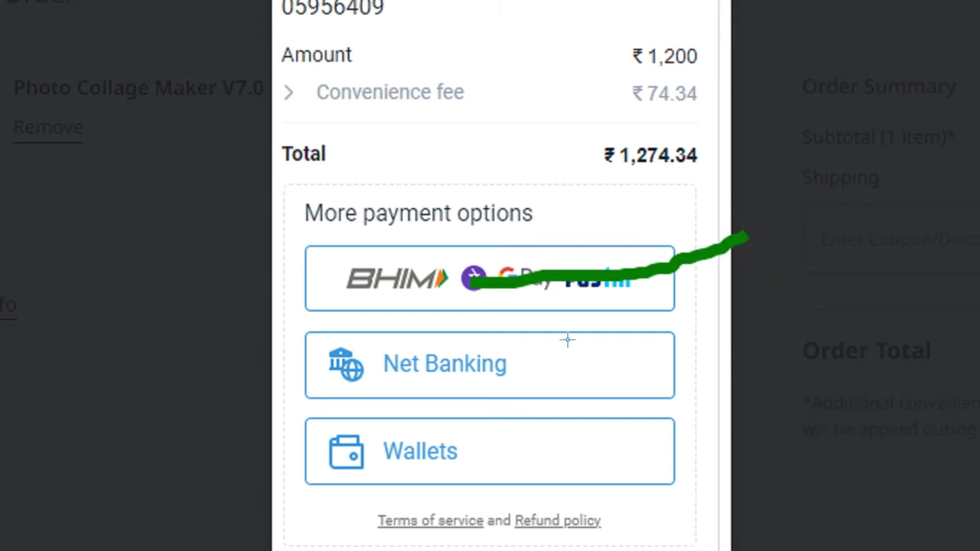
drag(479, 367, 727, 308)
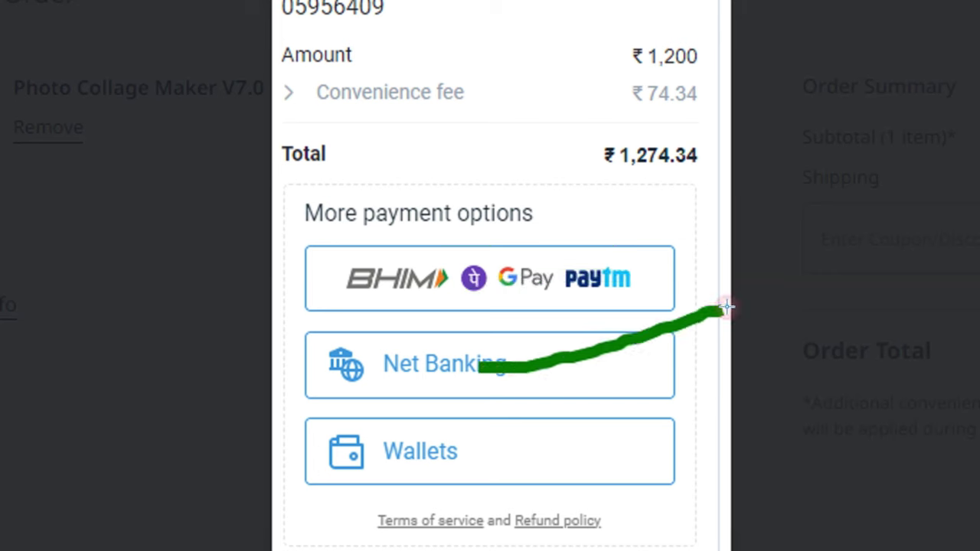
drag(466, 453, 692, 406)
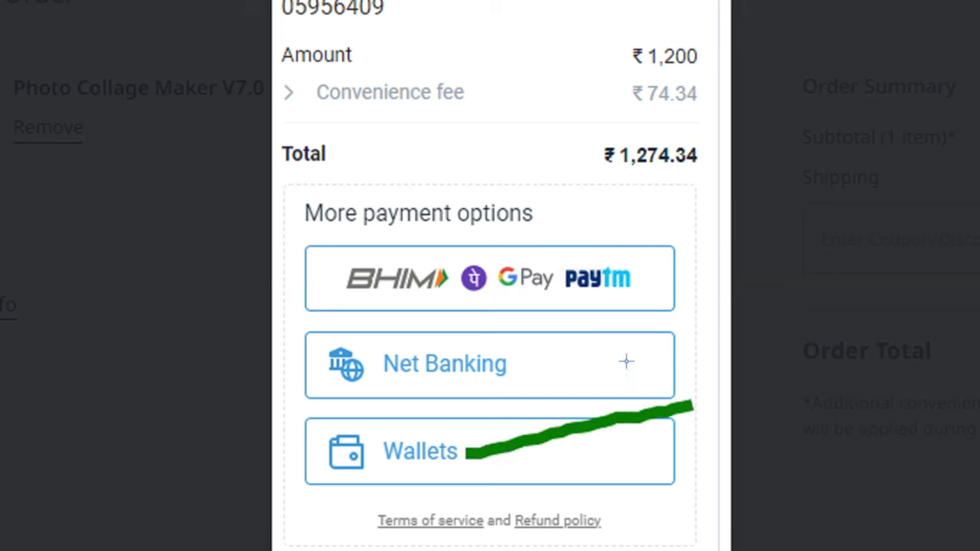
mouse_move(643, 227)
mouse_down()
mouse_move(699, 266)
mouse_move(558, 333)
mouse_move(272, 260)
mouse_move(536, 219)
mouse_move(658, 218)
mouse_move(677, 230)
mouse_up()
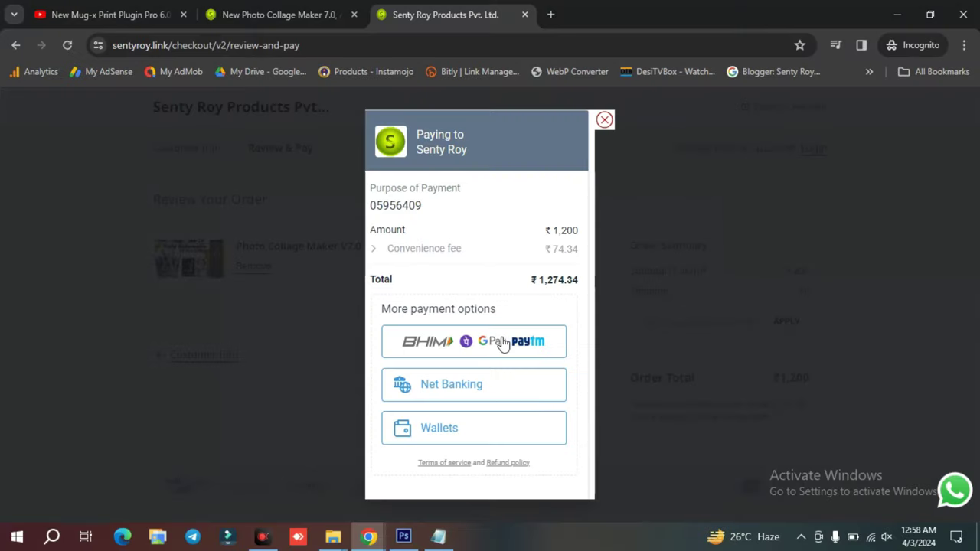
- Choose BHIM/GPay/Paytm to show the UPI QR code, then close the payment window
click(502, 343)
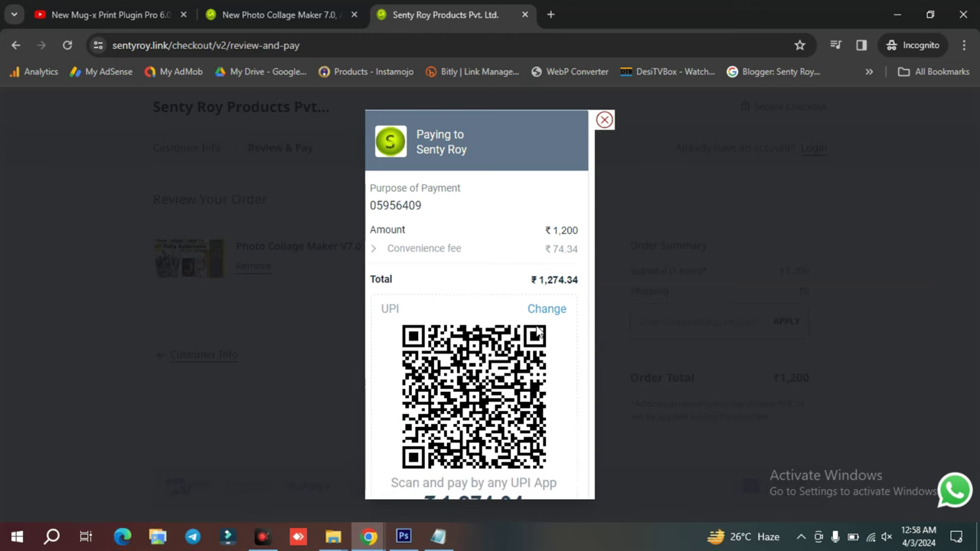
scroll(538, 330, down, 1)
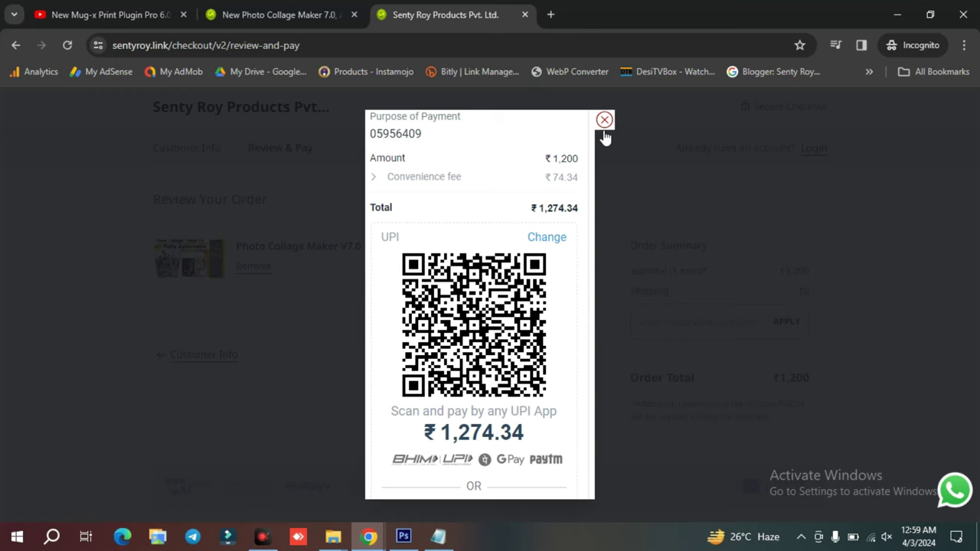
click(604, 120)
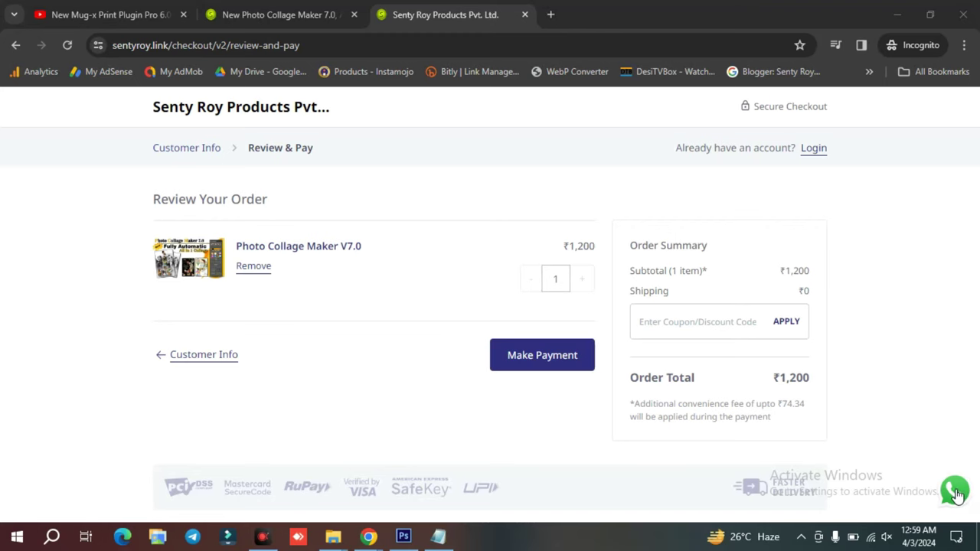
click(955, 491)
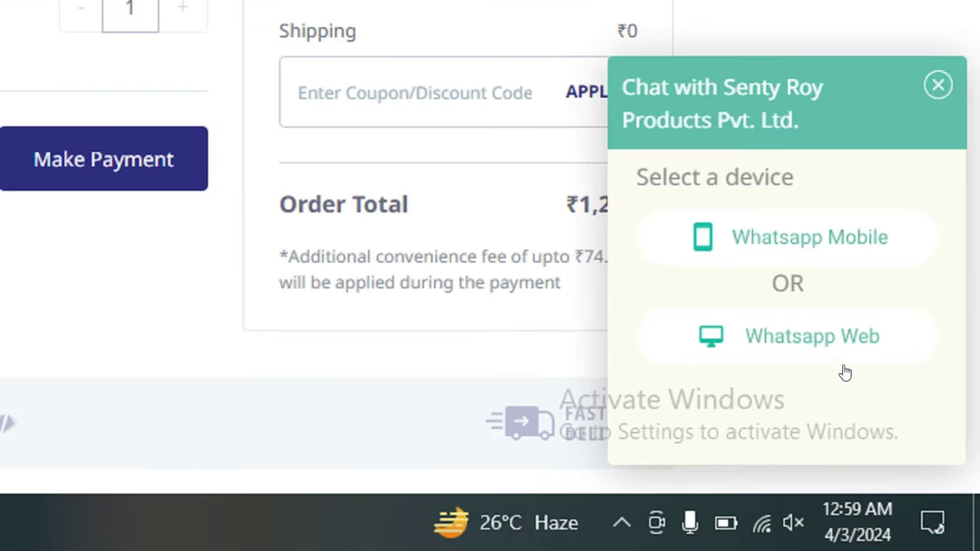
mouse_move(792, 167)
mouse_down()
mouse_move(962, 219)
mouse_move(646, 389)
mouse_move(788, 125)
mouse_up()
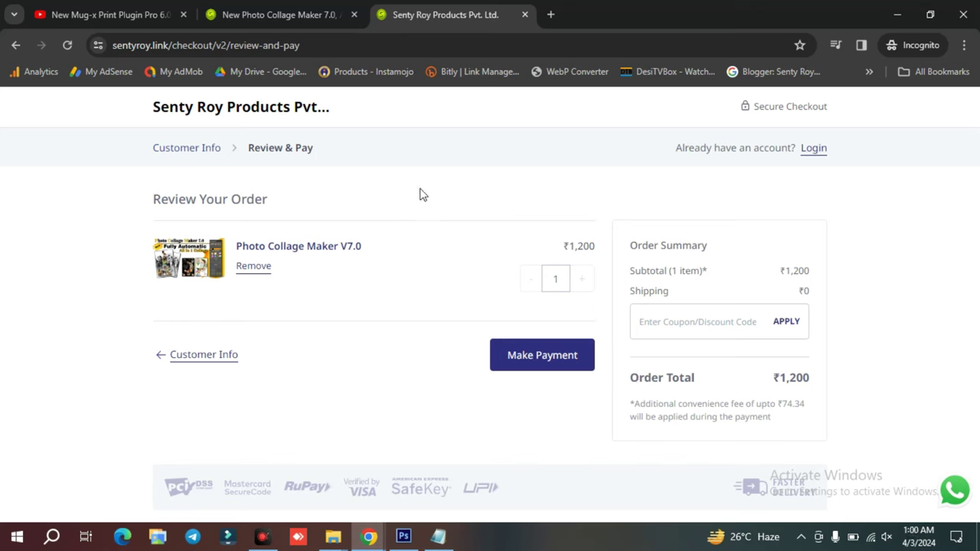
- Return to the Senty Roy Products home page and scroll down through the product list
click(254, 113)
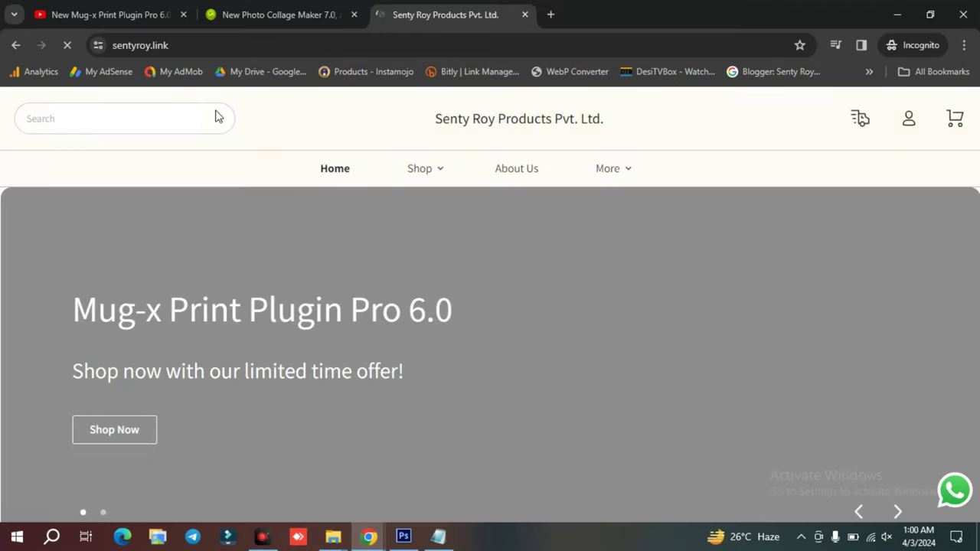
scroll(513, 368, down, 2)
scroll(536, 367, down, 4)
scroll(573, 360, down, 2)
scroll(573, 361, down, 3)
scroll(802, 326, down, 2)
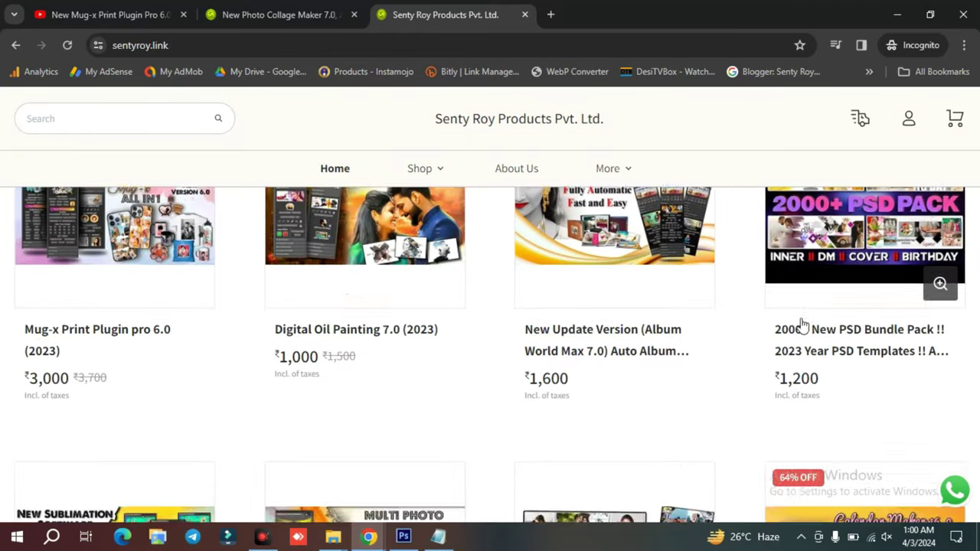
scroll(406, 366, down, 1)
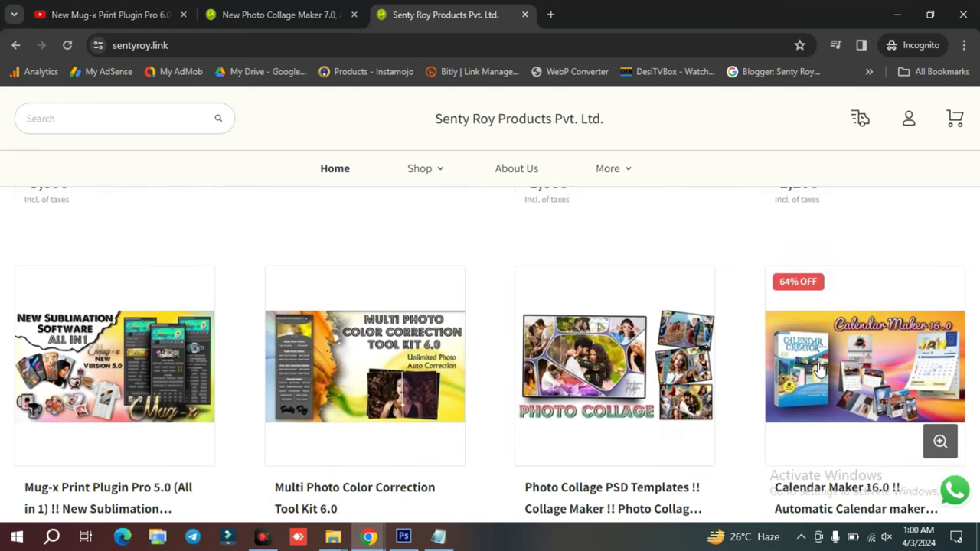
scroll(388, 385, down, 5)
scroll(760, 368, down, 5)
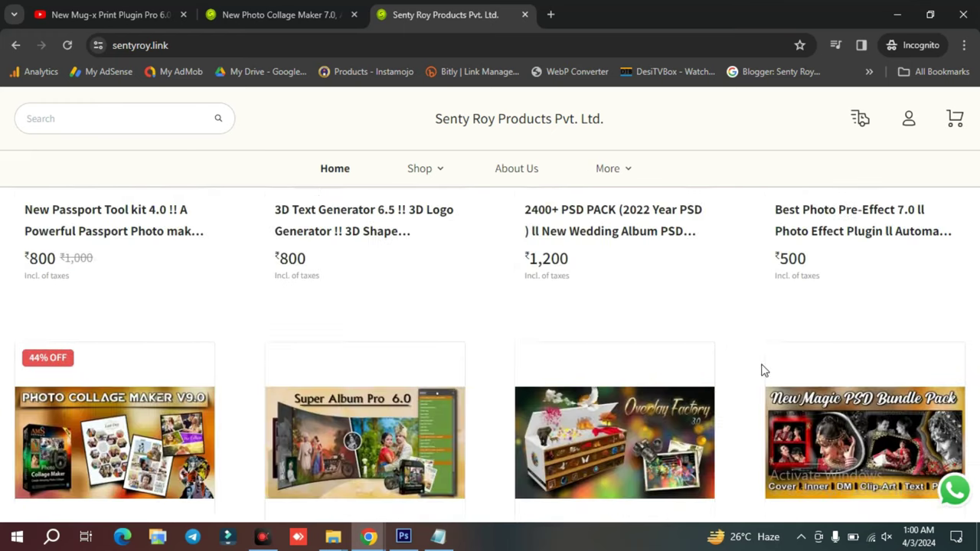
scroll(796, 337, down, 5)
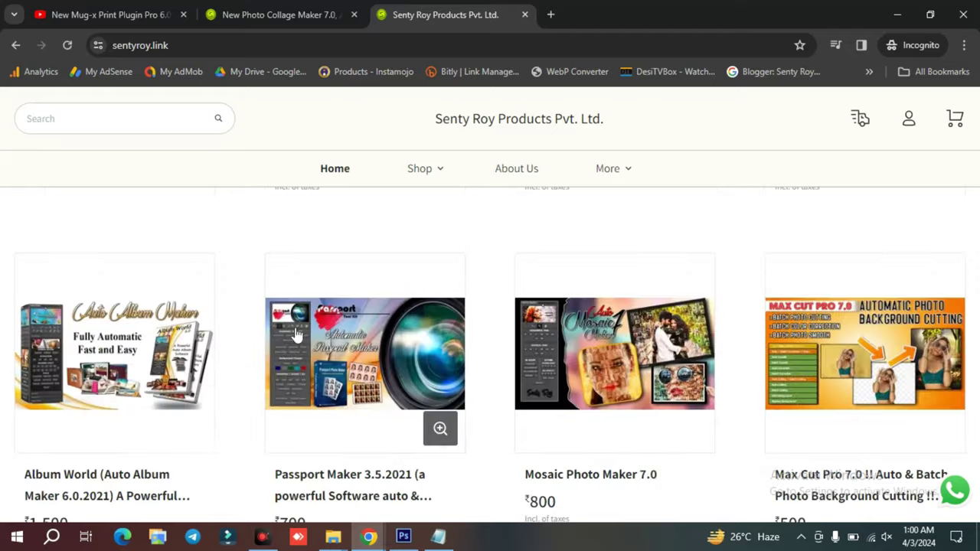
scroll(776, 345, down, 5)
scroll(761, 222, down, 5)
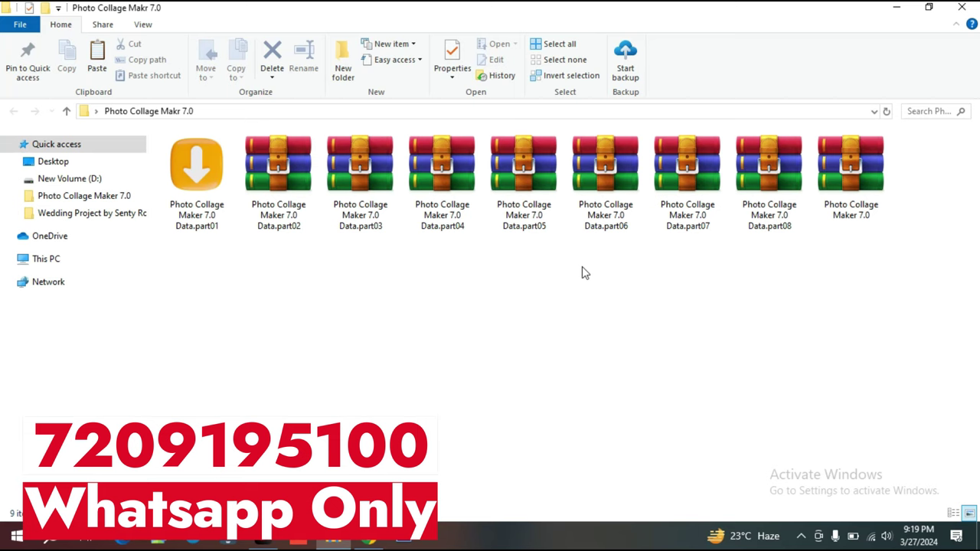
drag(914, 327, 249, 264)
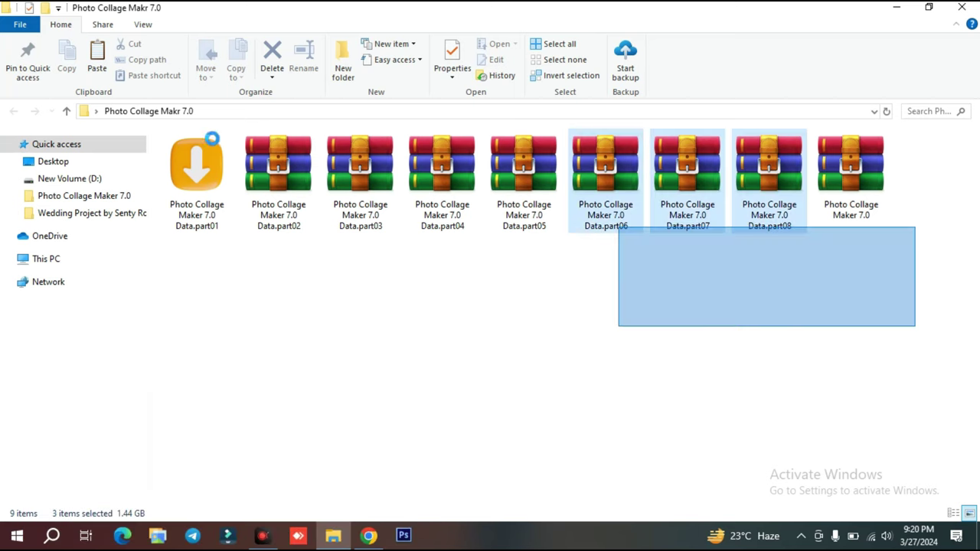
drag(936, 367, 161, 166)
click(858, 185)
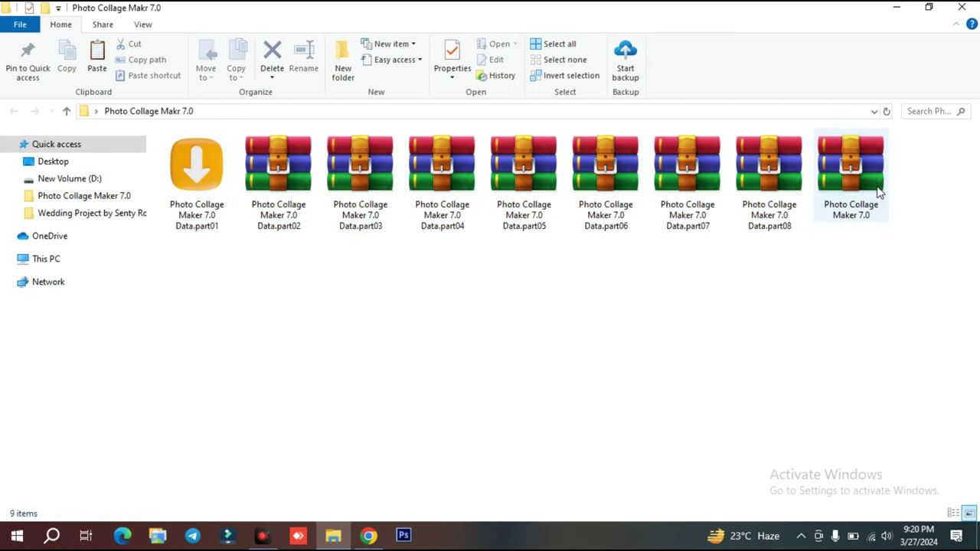
mouse_move(831, 185)
mouse_down()
mouse_move(630, 392)
mouse_move(842, 176)
mouse_up()
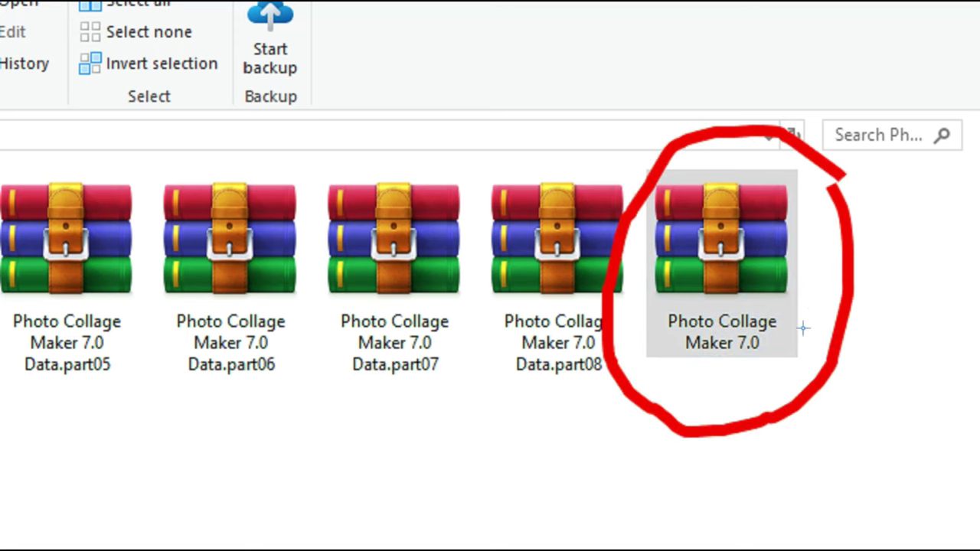
key(Escape)
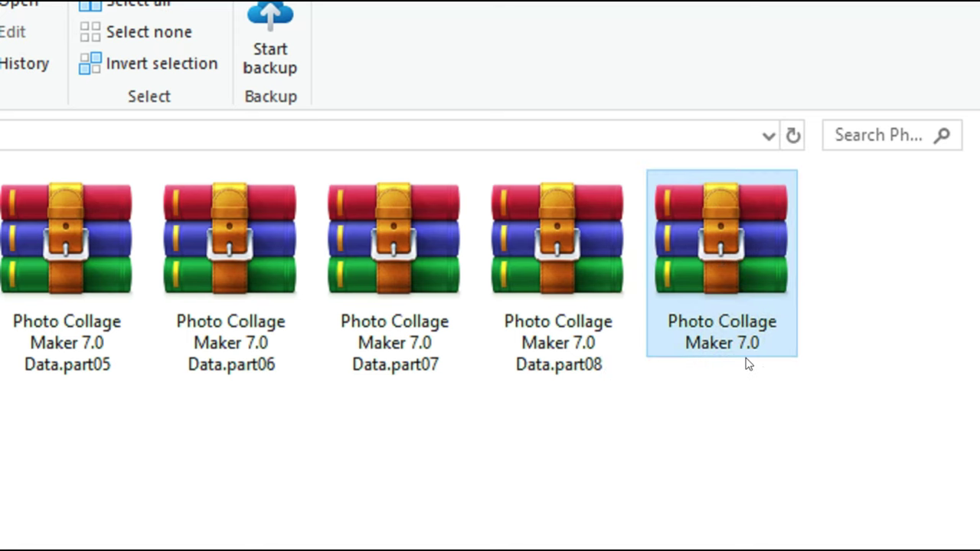
mouse_move(806, 212)
mouse_down()
mouse_move(506, 255)
mouse_move(201, 263)
mouse_move(143, 197)
mouse_move(207, 115)
mouse_move(728, 110)
mouse_move(809, 120)
mouse_up()
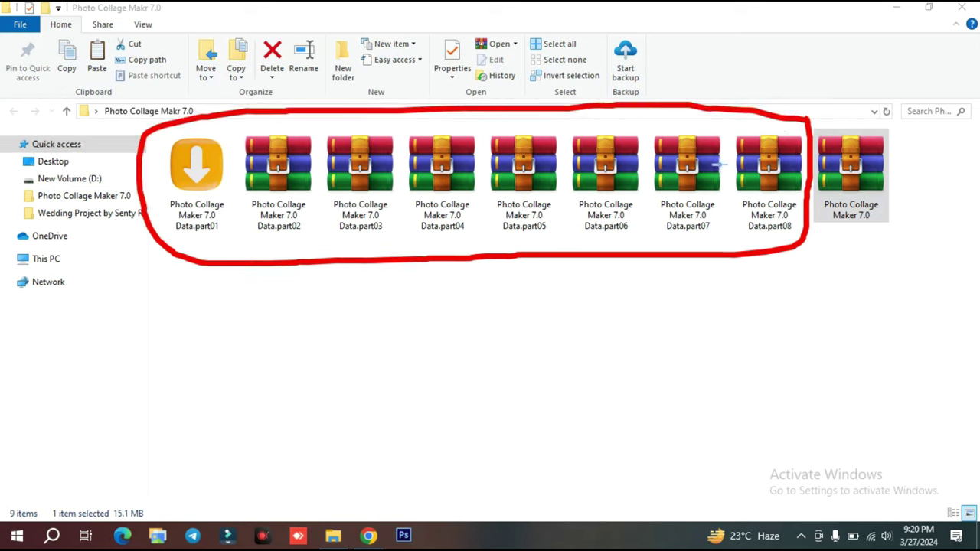
key(e)
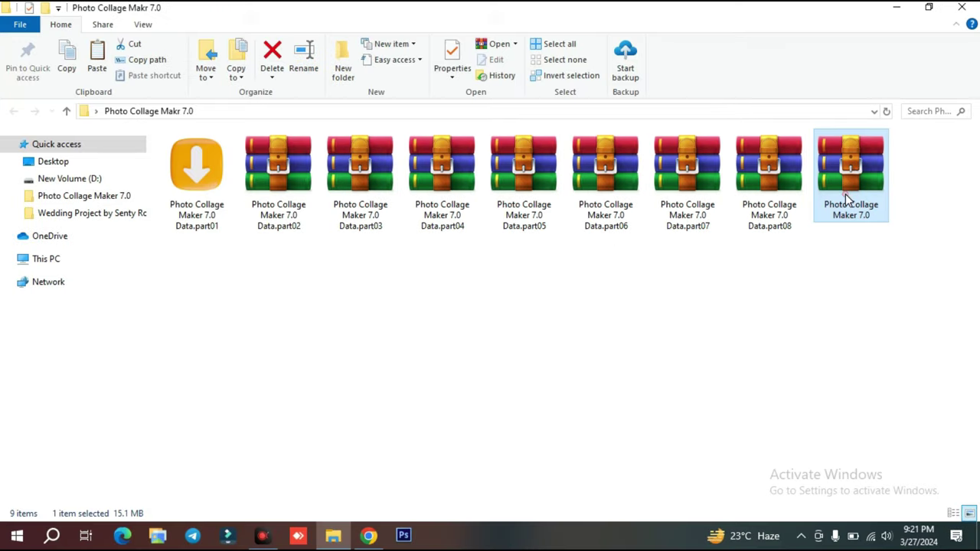
- Extract the Photo Collage Maker 7.0 archive with WinRAR's Extract To and close WinRAR
double_click(845, 197)
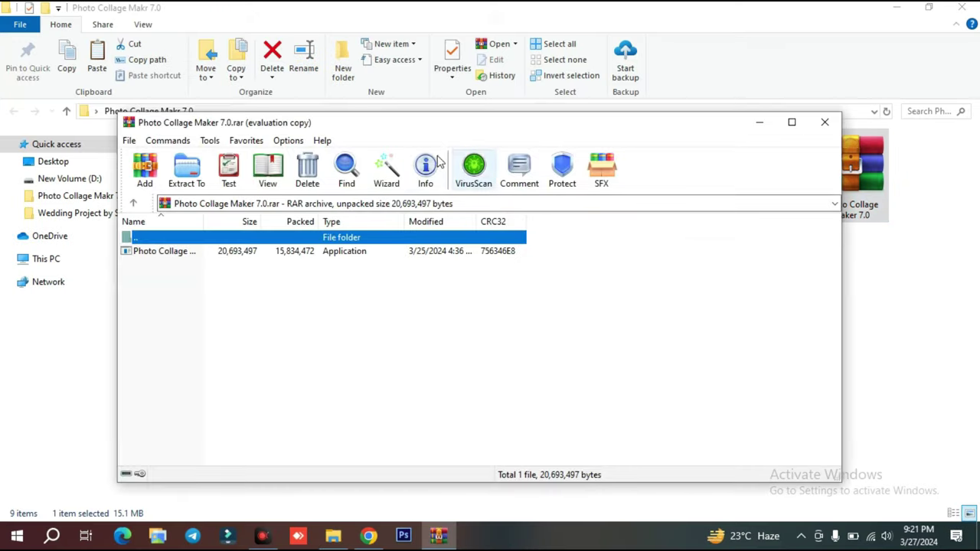
click(241, 150)
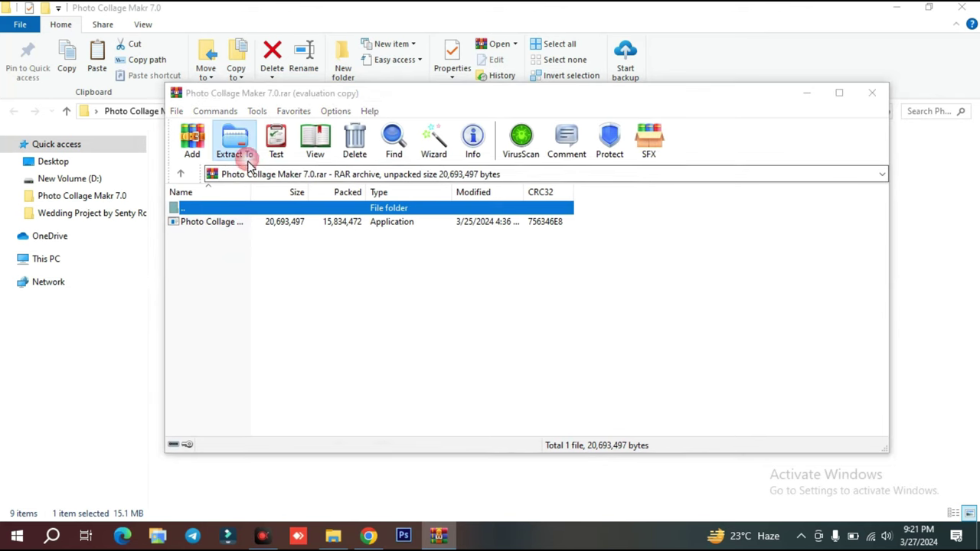
click(548, 424)
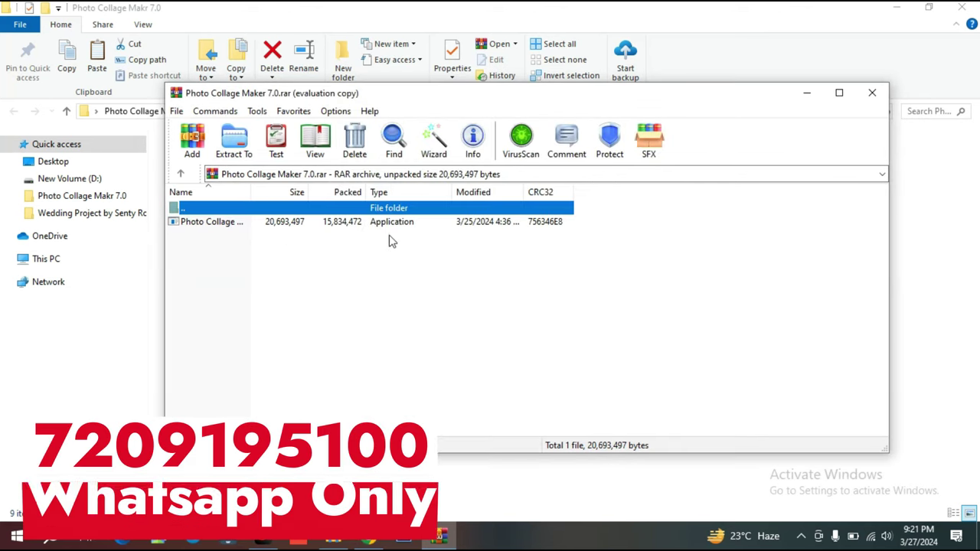
click(872, 94)
- Open the extracted Photo Collage Maker 7.0 folder and view it as extra large icons
mouse_move(184, 206)
mouse_down()
mouse_move(261, 356)
mouse_move(188, 211)
mouse_up()
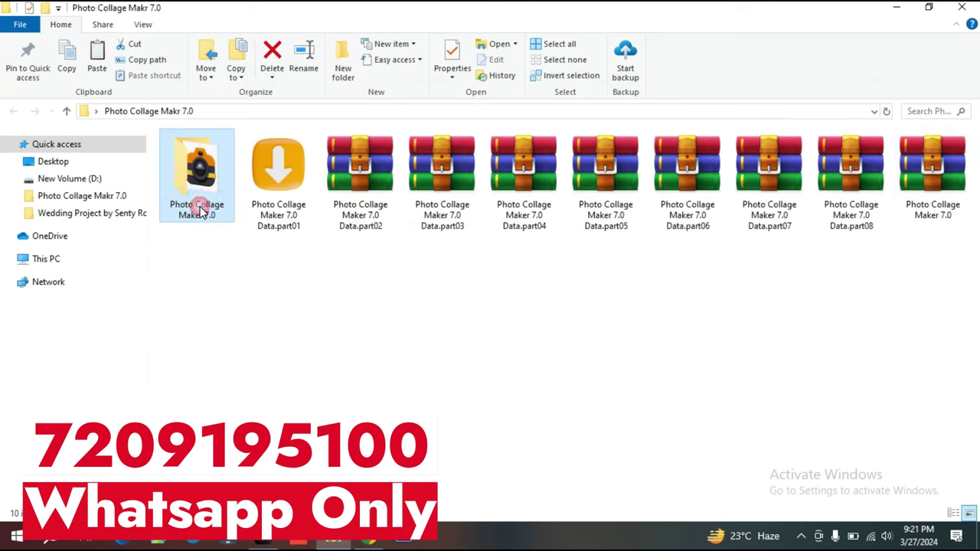
double_click(204, 204)
right_click(346, 243)
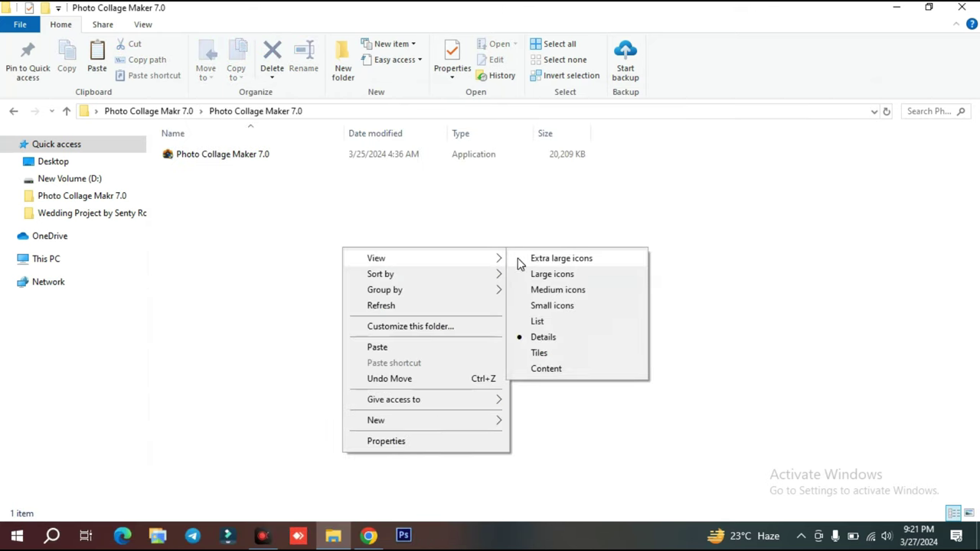
click(528, 263)
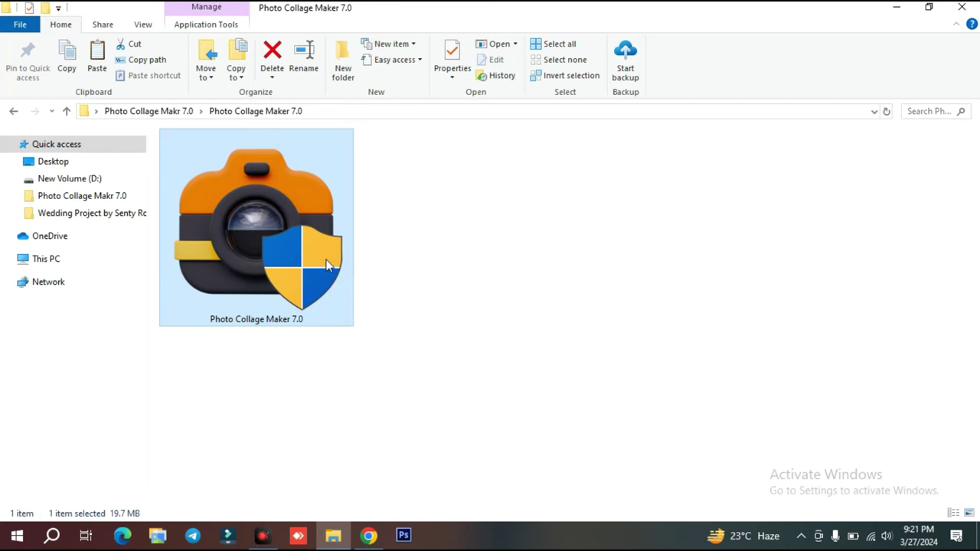
drag(274, 232, 283, 249)
double_click(283, 245)
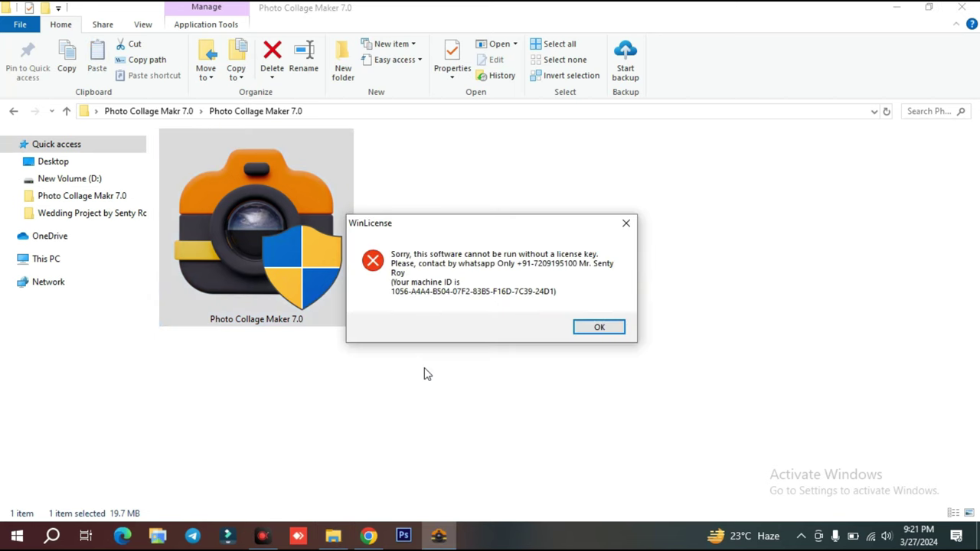
drag(504, 228, 590, 225)
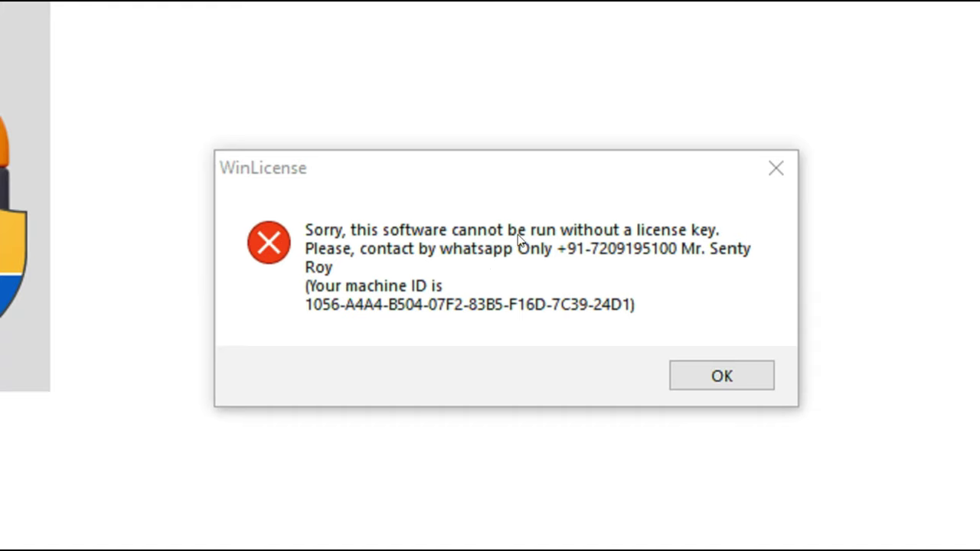
drag(534, 171, 503, 164)
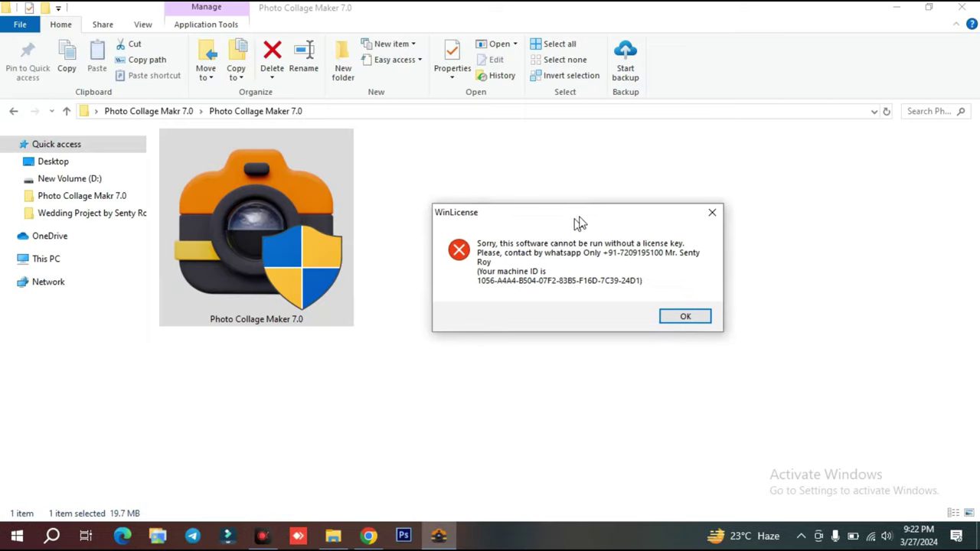
drag(579, 220, 558, 215)
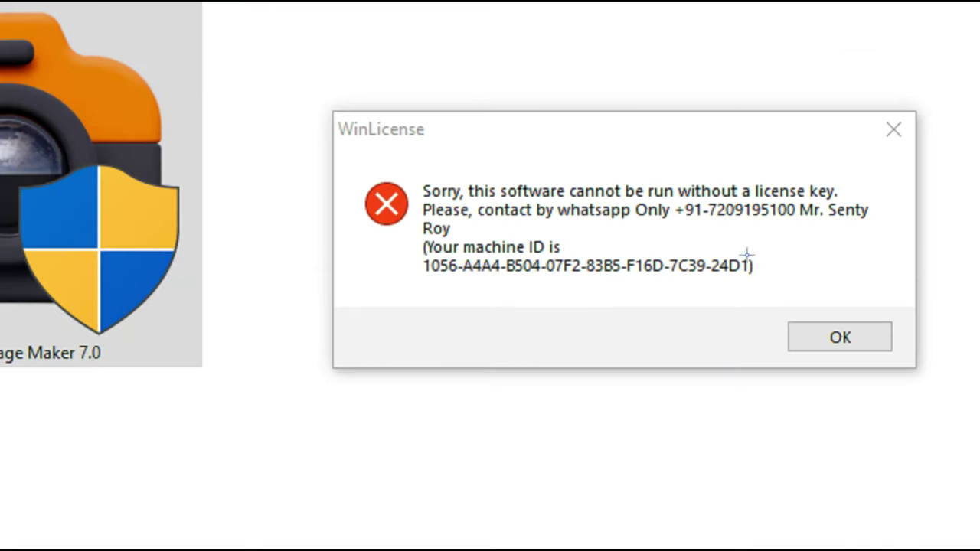
mouse_move(769, 235)
mouse_down()
mouse_move(784, 281)
mouse_move(453, 298)
mouse_move(746, 229)
mouse_move(744, 247)
mouse_up()
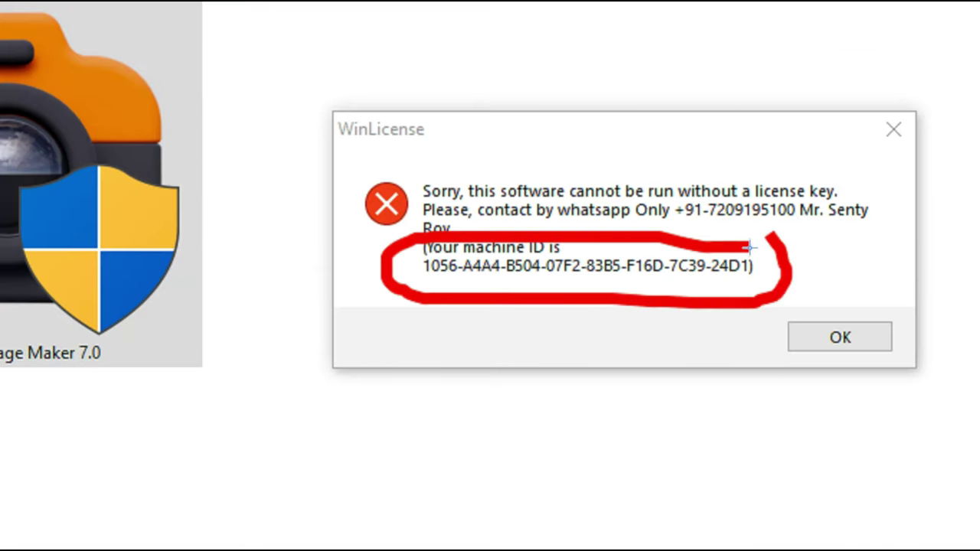
key(e)
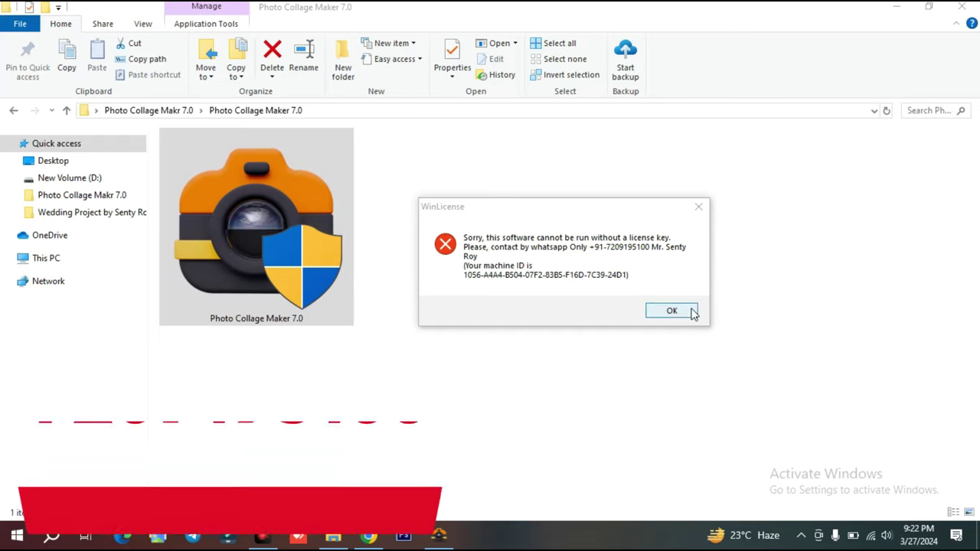
click(672, 311)
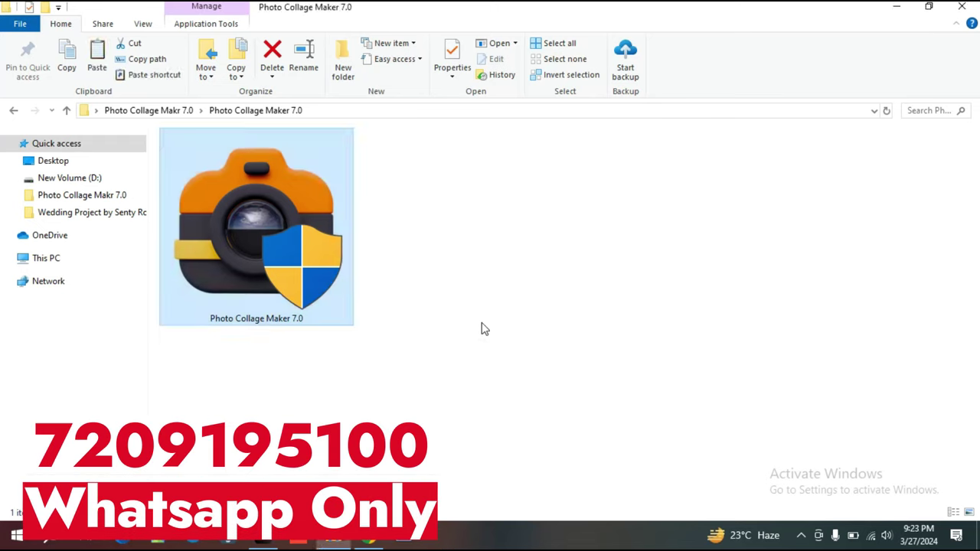
- Paste the key.dat license file into the installer folder and select it
drag(447, 203, 600, 322)
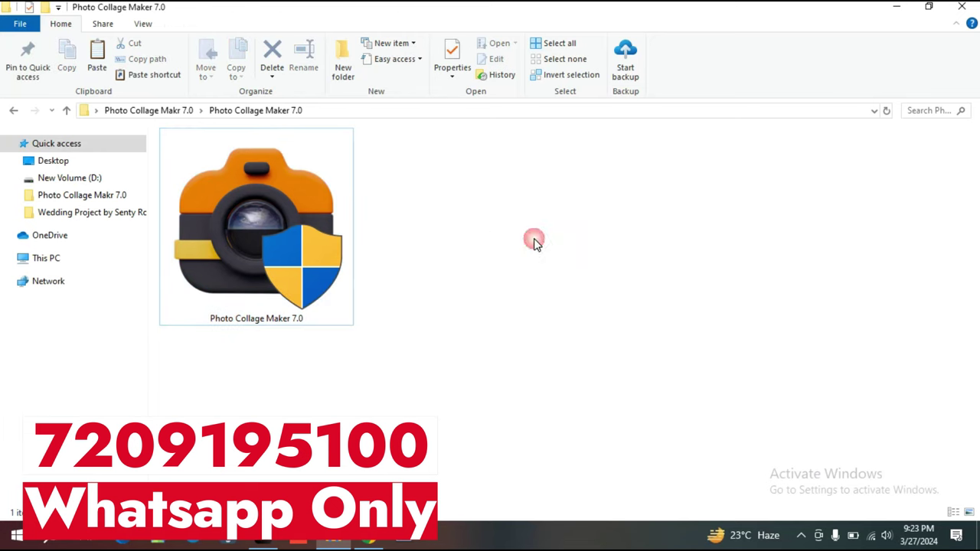
right_click(494, 222)
click(540, 318)
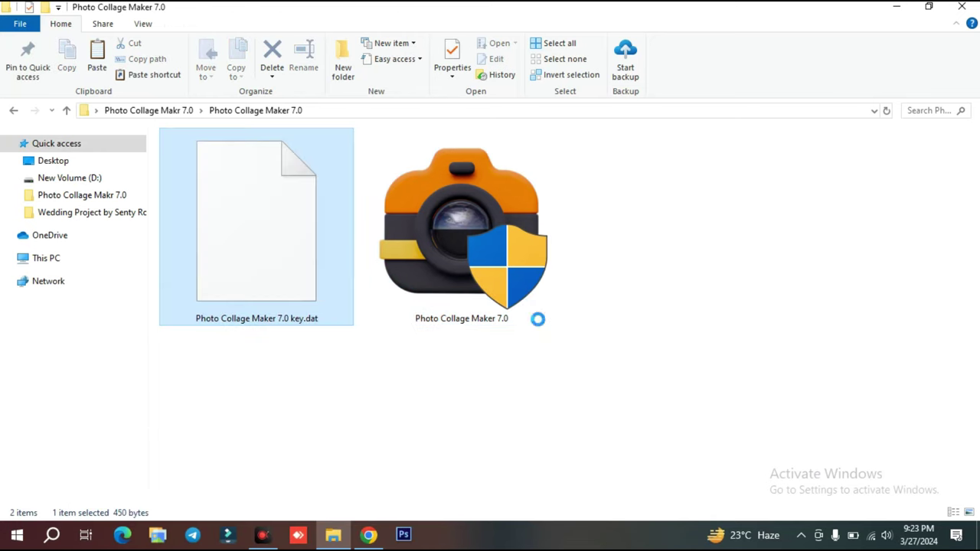
click(298, 351)
drag(365, 391, 203, 180)
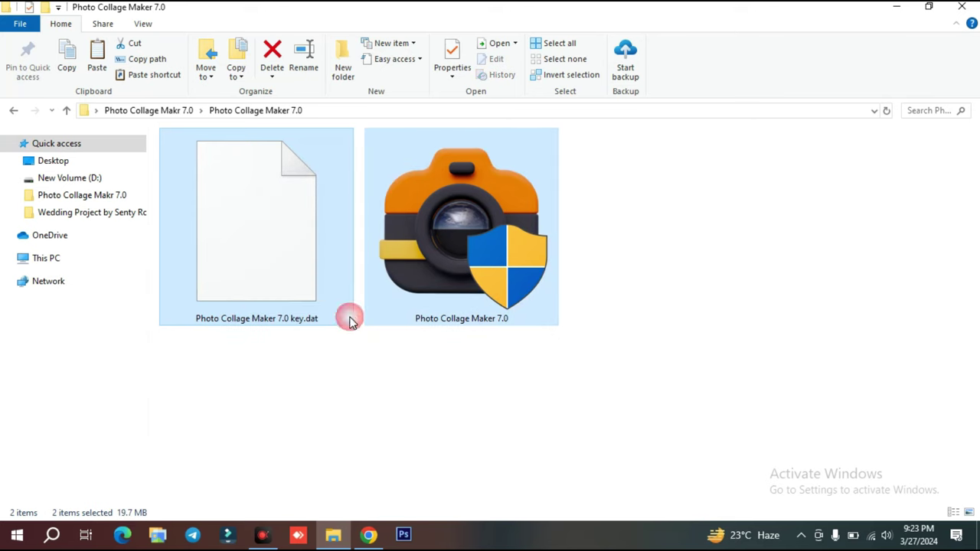
drag(361, 362, 202, 179)
click(282, 281)
drag(619, 420, 219, 188)
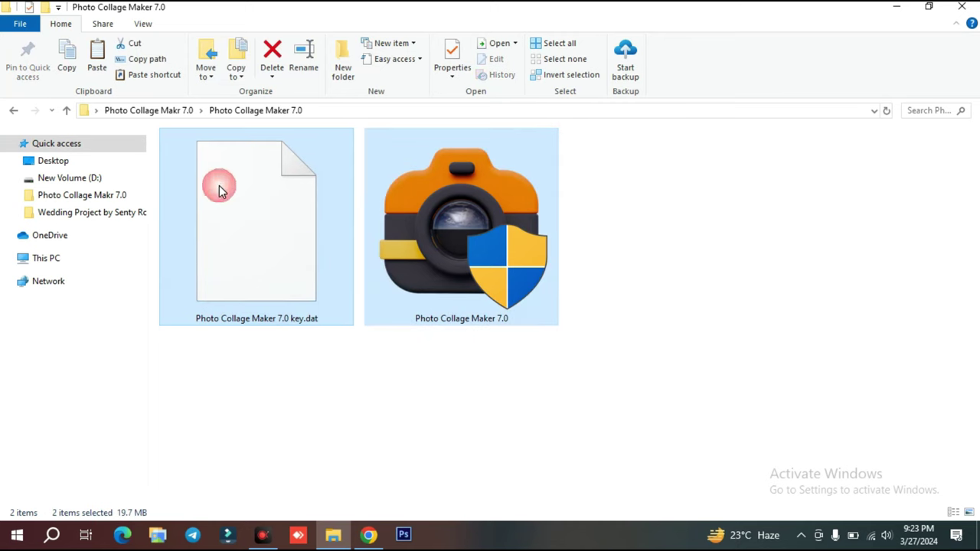
click(277, 268)
mouse_move(304, 310)
mouse_down()
mouse_move(277, 287)
mouse_move(302, 258)
mouse_up()
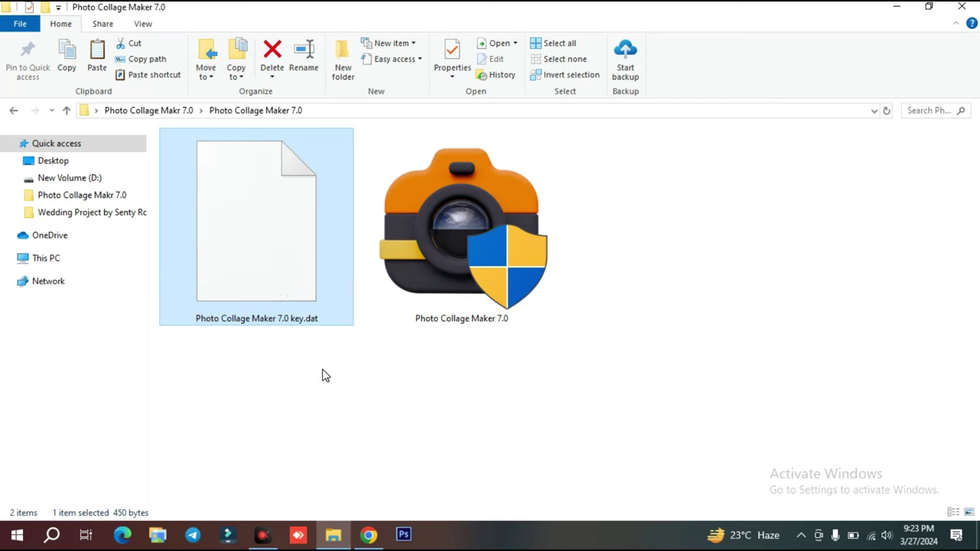
- Launch the Photo Collage Maker 7.0 installer and acknowledge the registration notice
click(487, 256)
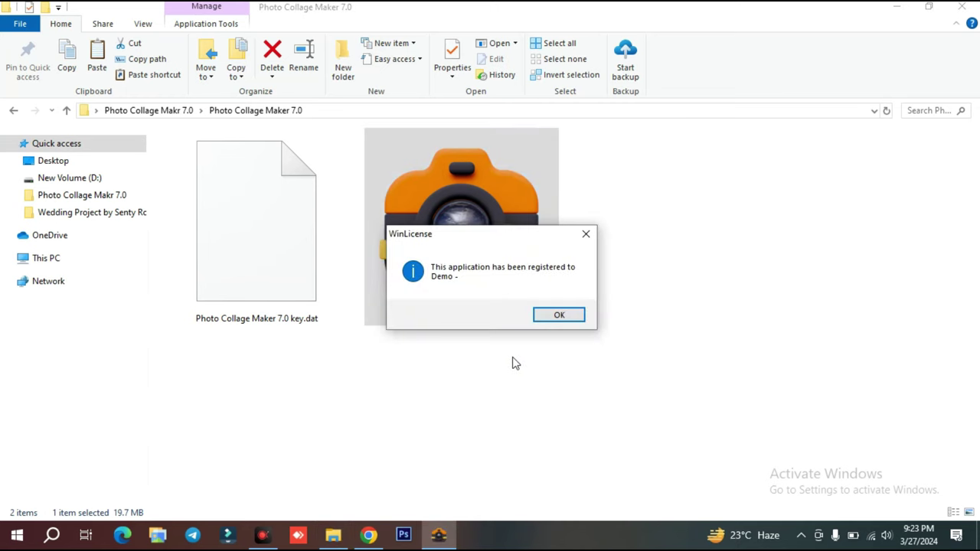
drag(495, 239, 614, 290)
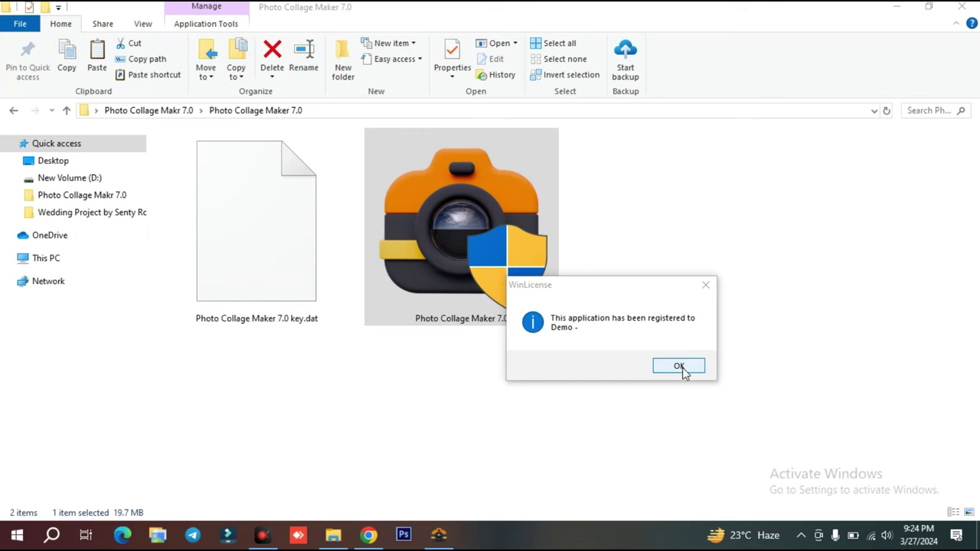
click(679, 367)
mouse_move(521, 153)
mouse_down()
mouse_move(623, 193)
mouse_move(594, 171)
mouse_up()
- Accept the license agreement, paste in the company code, and start the installation
click(626, 410)
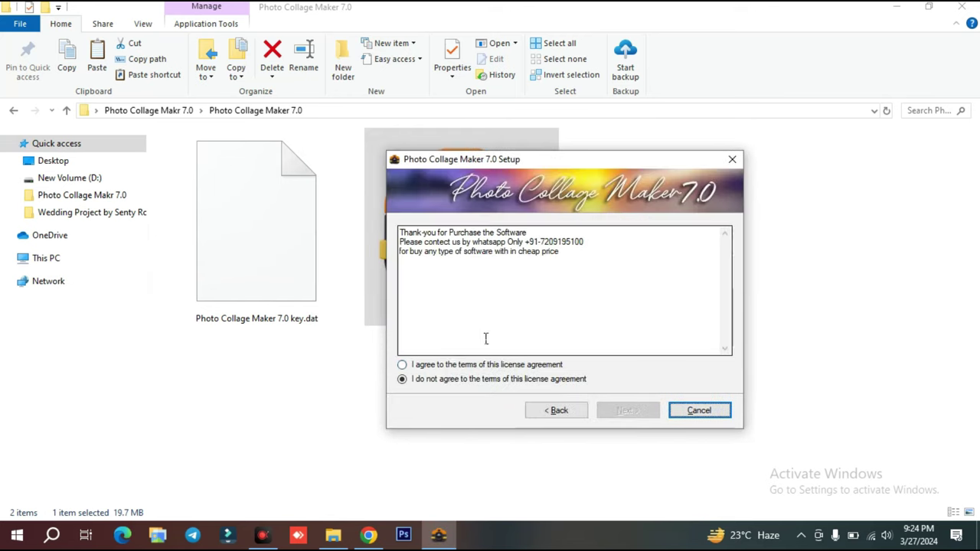
click(483, 365)
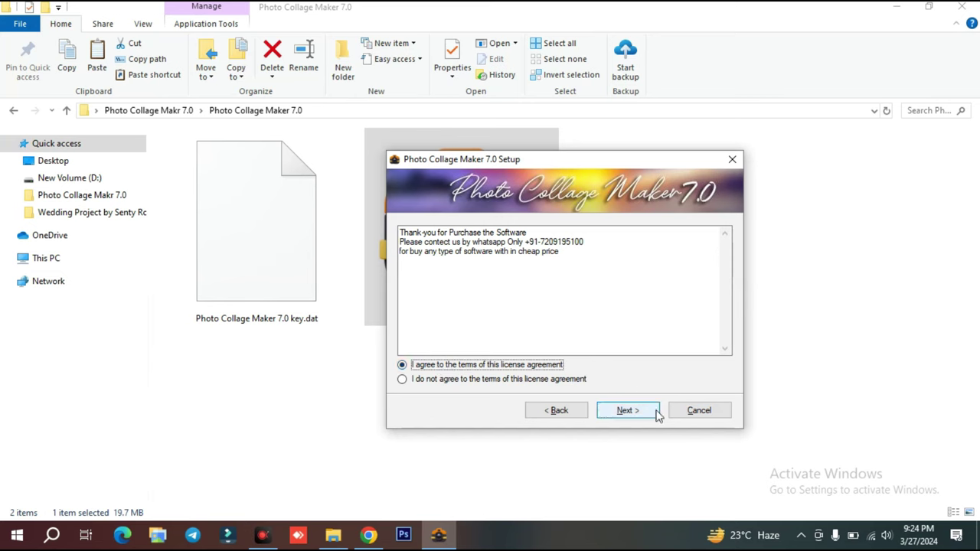
click(621, 410)
click(483, 249)
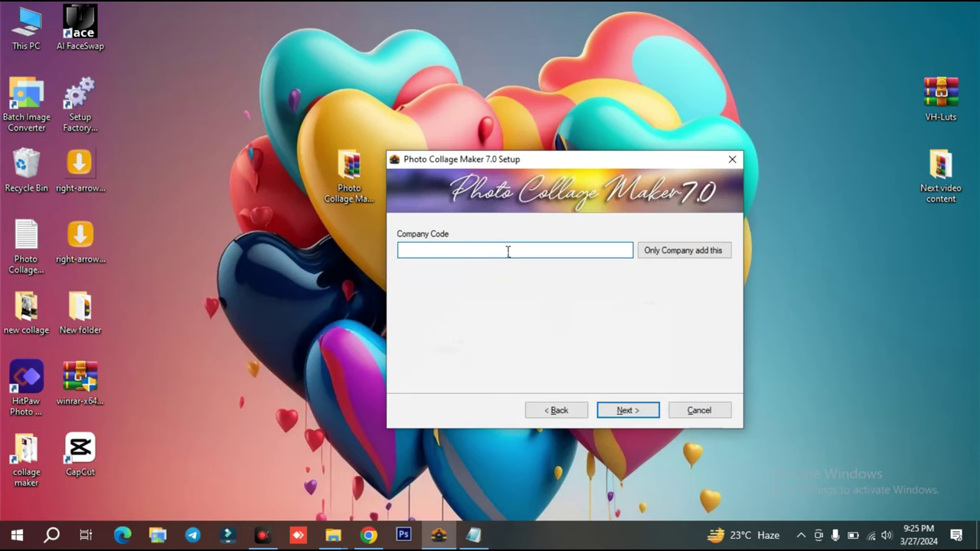
key(ctrl+v)
click(628, 410)
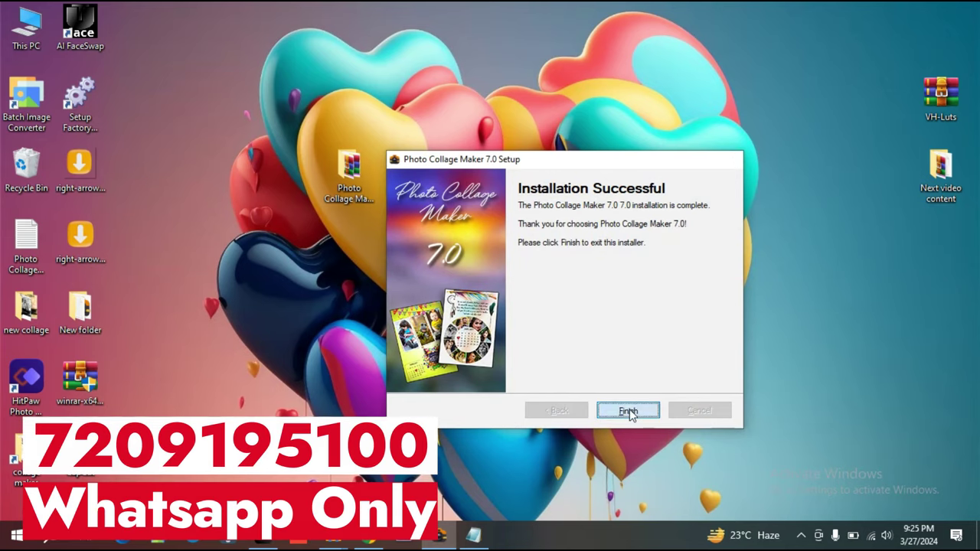
- Finish the installer and locate Data.part01 in the parent folder, briefly annotating it
click(627, 411)
mouse_move(333, 535)
click(357, 478)
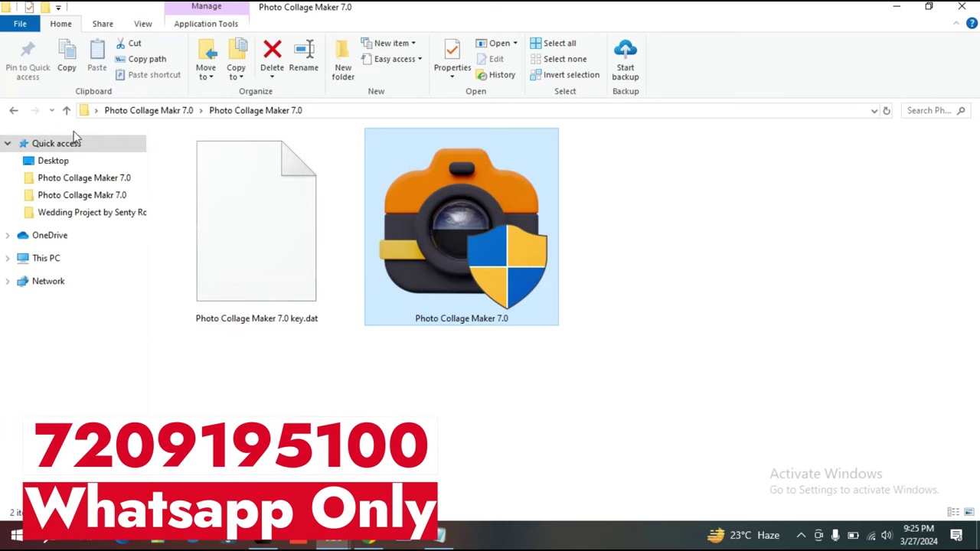
click(67, 113)
click(289, 201)
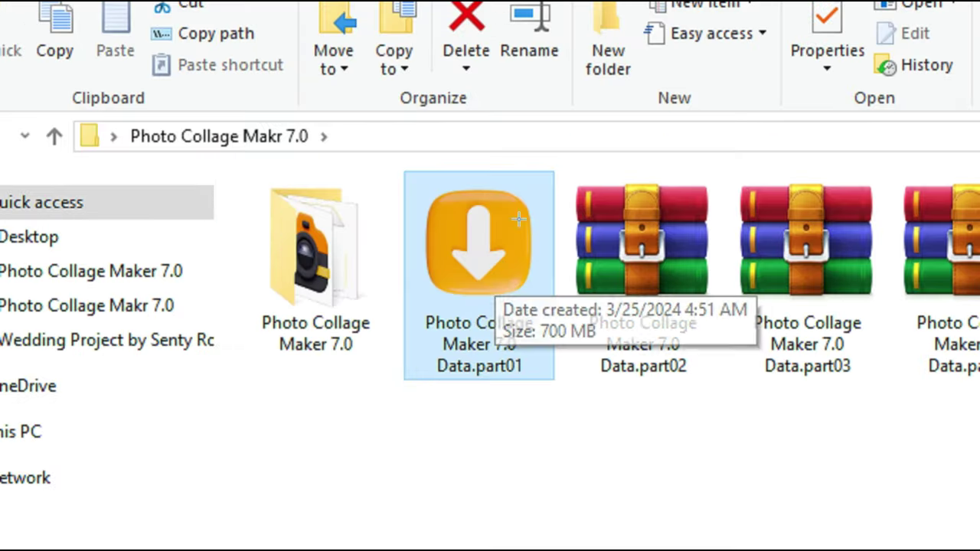
mouse_move(579, 185)
mouse_down()
mouse_move(521, 422)
mouse_move(580, 172)
mouse_up()
key(Escape)
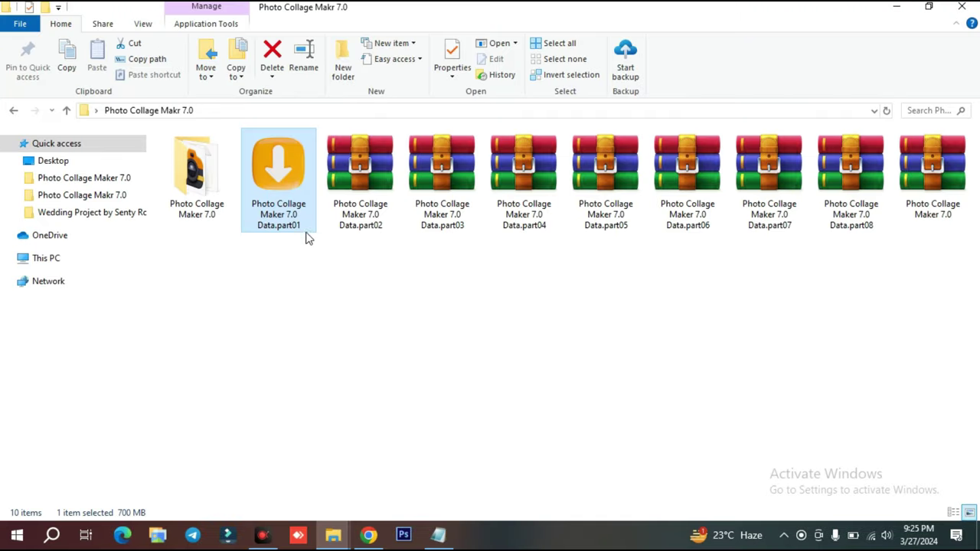
- Run the Data.part01 installer, close it without accepting, then close the folder window
double_click(305, 235)
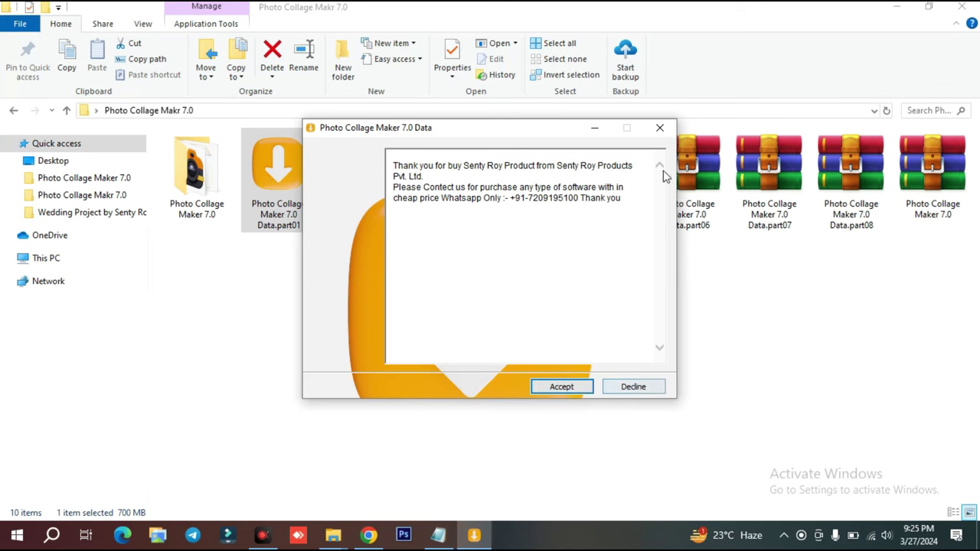
click(659, 128)
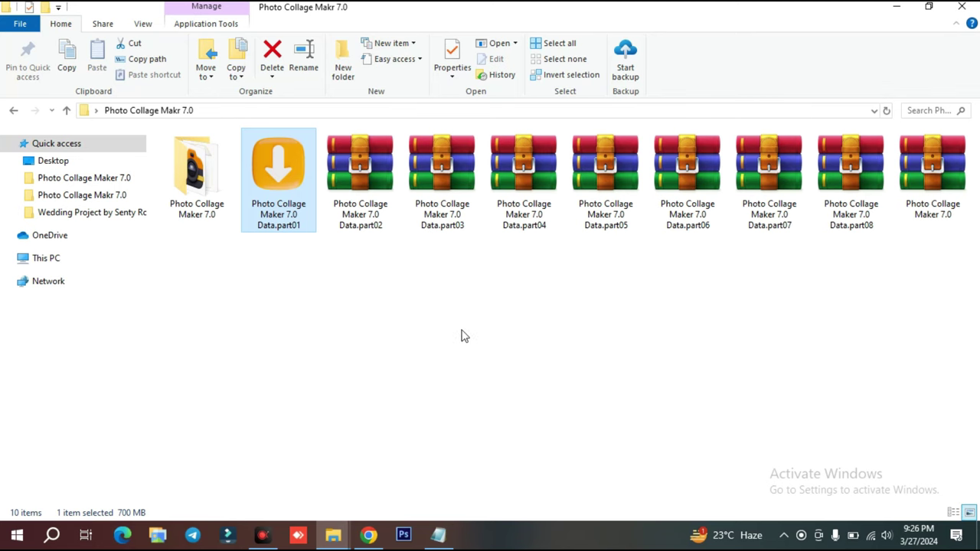
drag(263, 297, 314, 184)
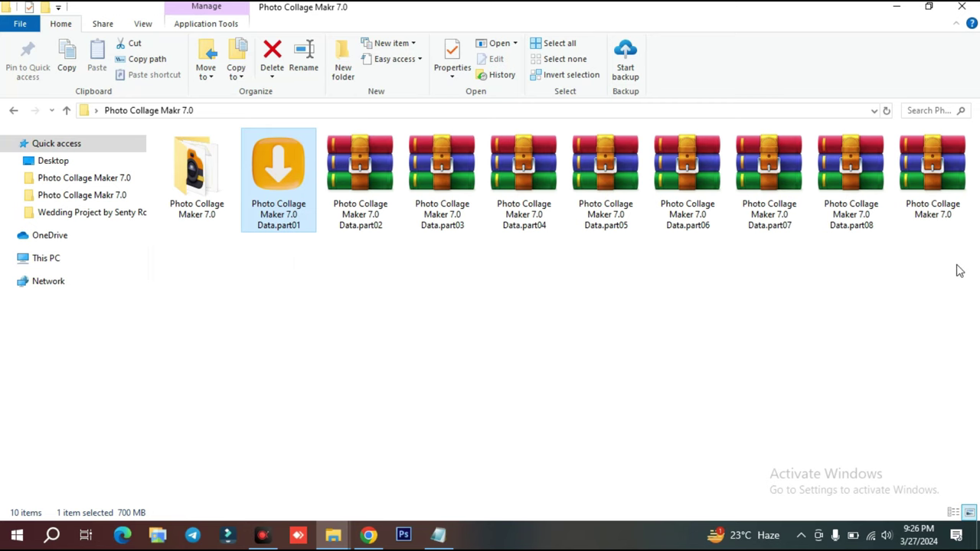
click(961, 6)
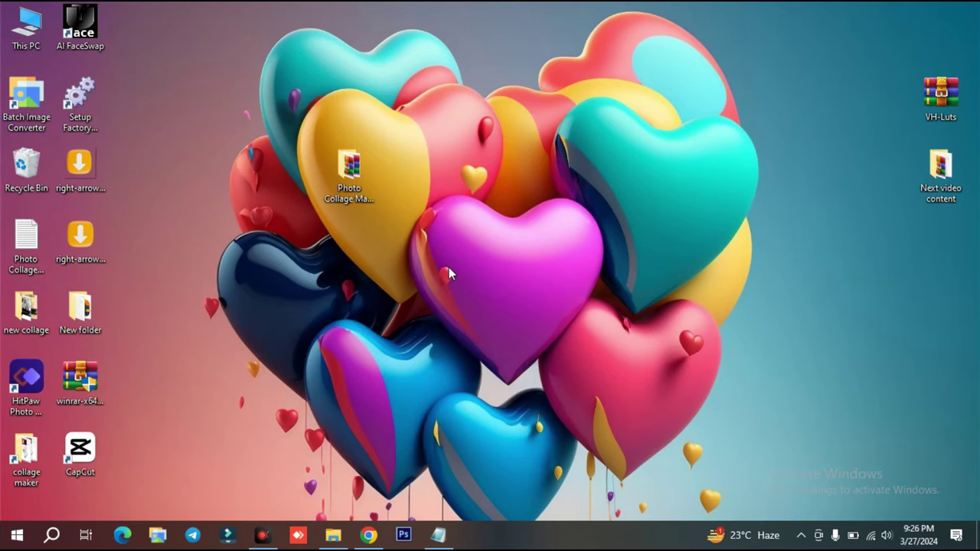
- Launch Photoshop and open Window > Extensions > Photo Collage Maker 7
click(406, 543)
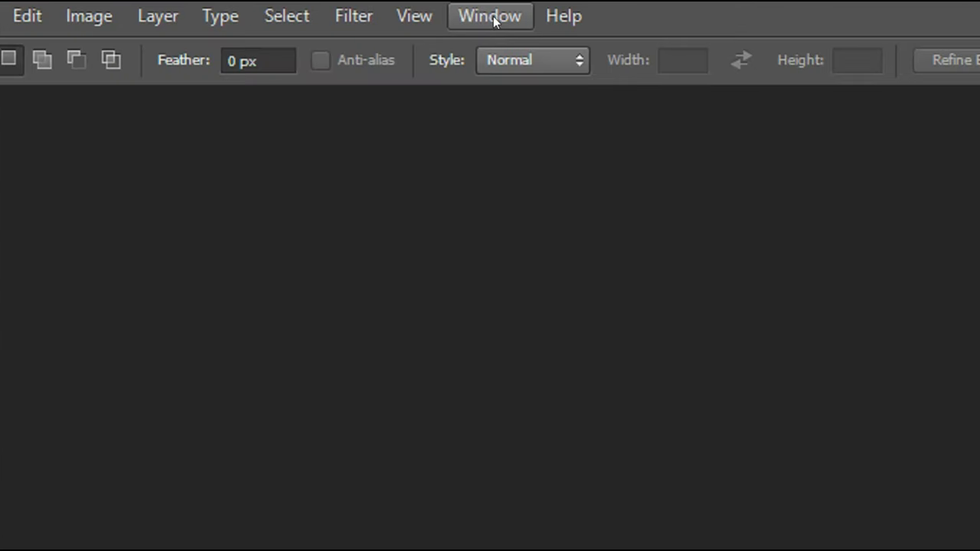
click(494, 22)
mouse_move(310, 59)
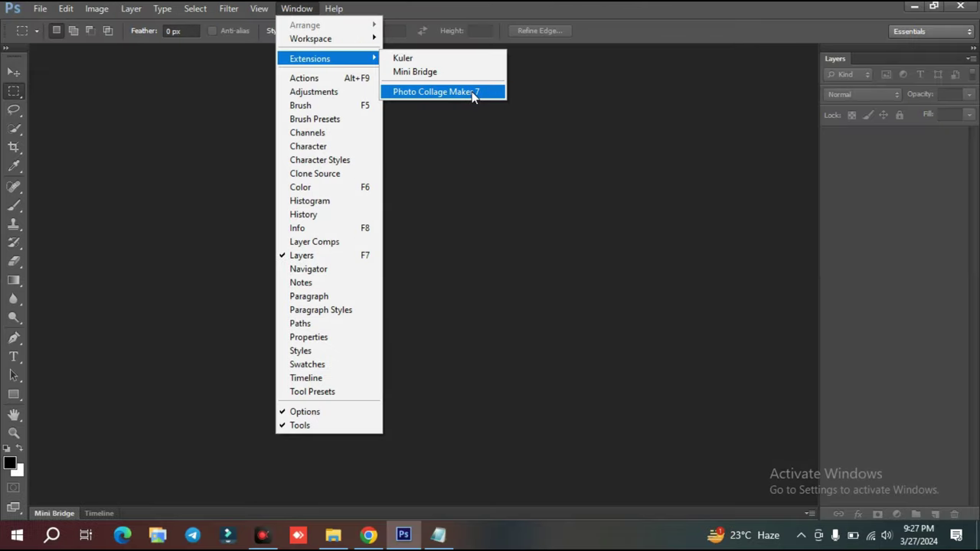
click(470, 93)
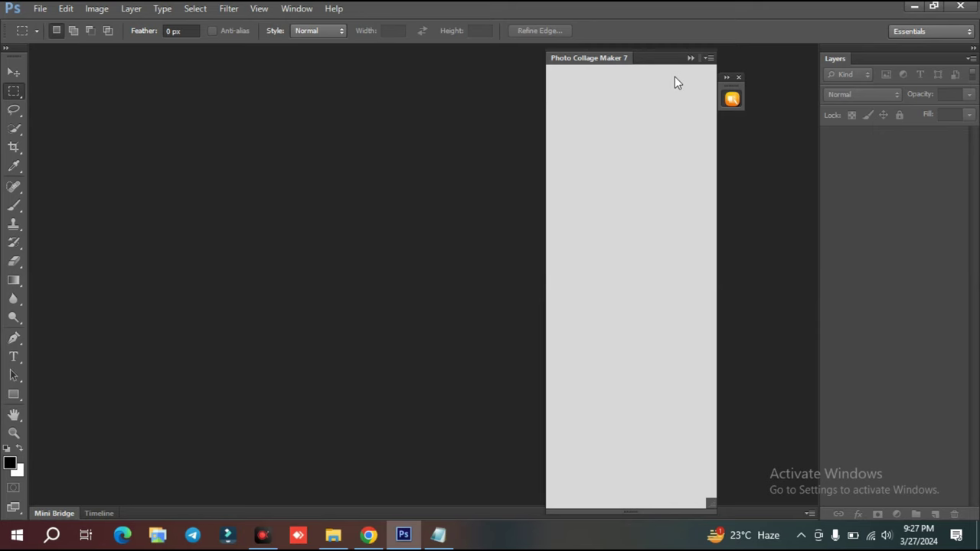
- Float the Photo Collage Maker 7 panel and annotate its logo, tool set and Auto Collage Maker section
mouse_move(649, 58)
mouse_down()
mouse_move(588, 69)
mouse_move(797, 71)
mouse_up()
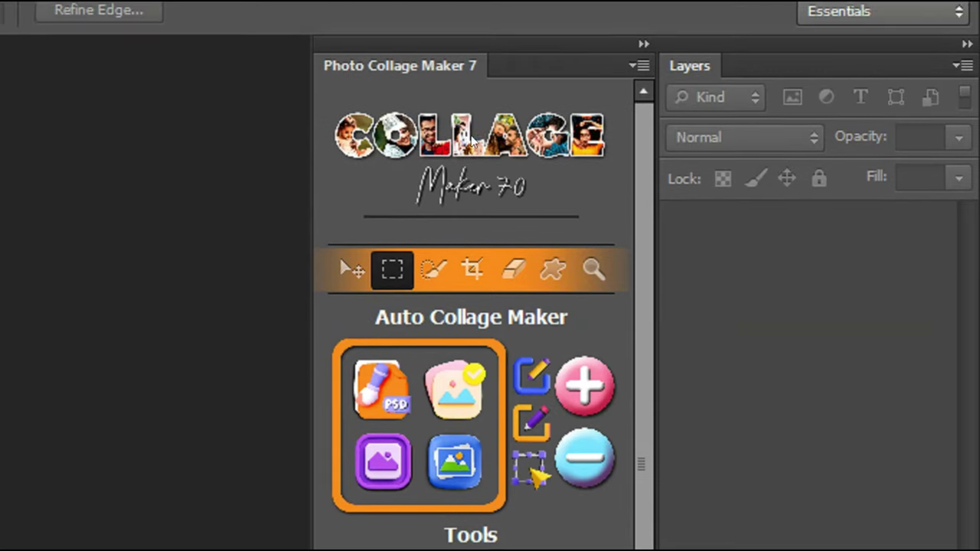
mouse_move(630, 100)
mouse_down()
mouse_move(314, 89)
mouse_move(643, 93)
mouse_up()
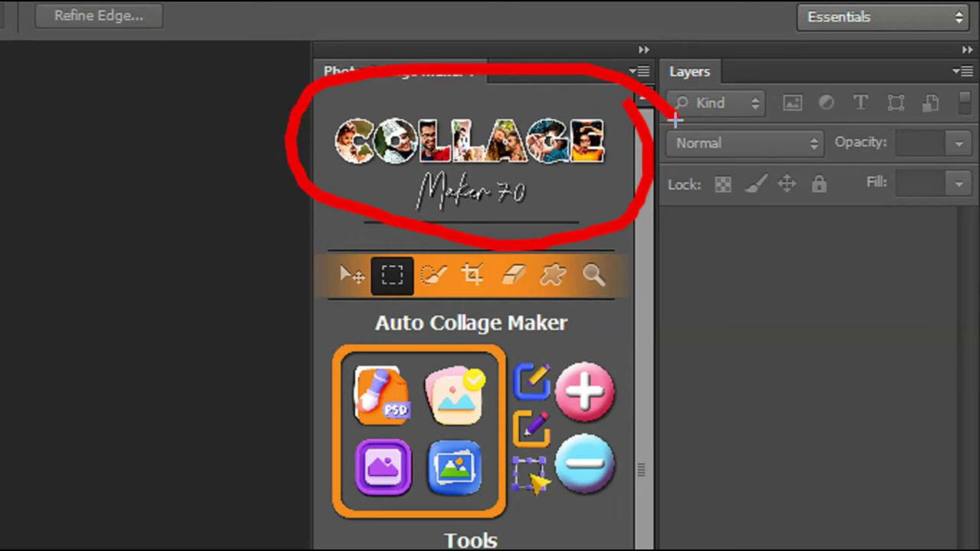
key(e)
drag(528, 244, 557, 245)
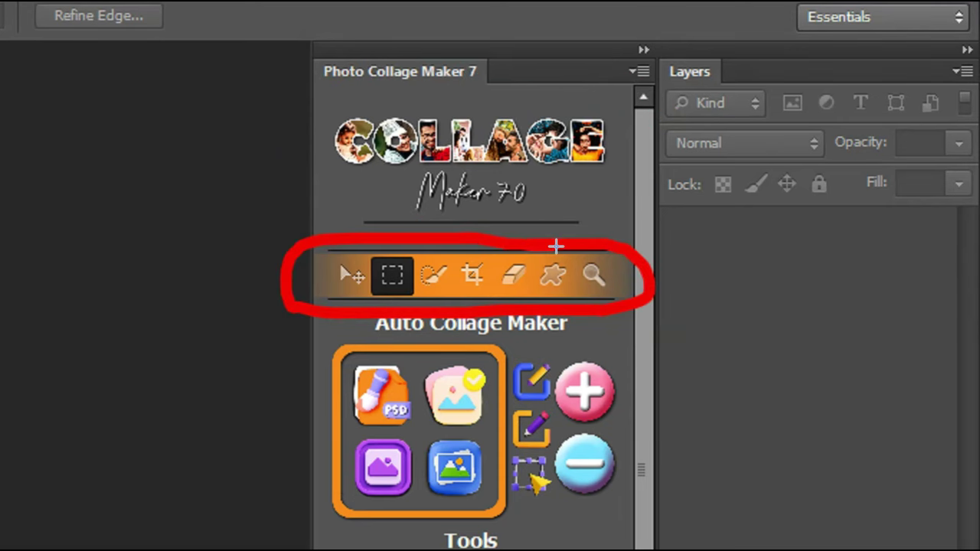
key(e)
mouse_move(564, 309)
mouse_down()
mouse_move(418, 343)
mouse_move(347, 316)
mouse_move(587, 293)
mouse_up()
key(e)
mouse_move(639, 349)
mouse_down()
mouse_move(292, 359)
mouse_move(520, 335)
mouse_move(645, 352)
mouse_up()
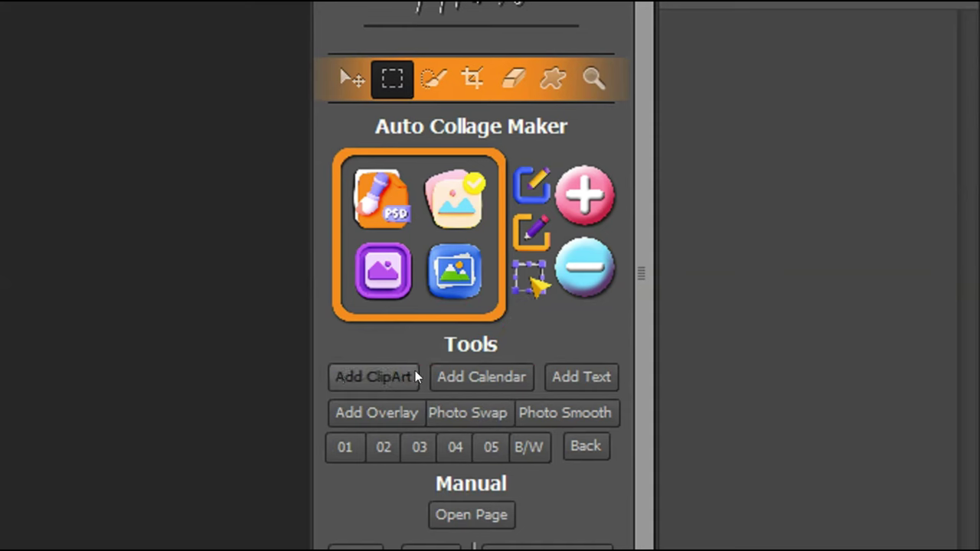
mouse_move(578, 345)
mouse_down()
mouse_move(585, 472)
mouse_move(449, 333)
mouse_move(602, 343)
mouse_up()
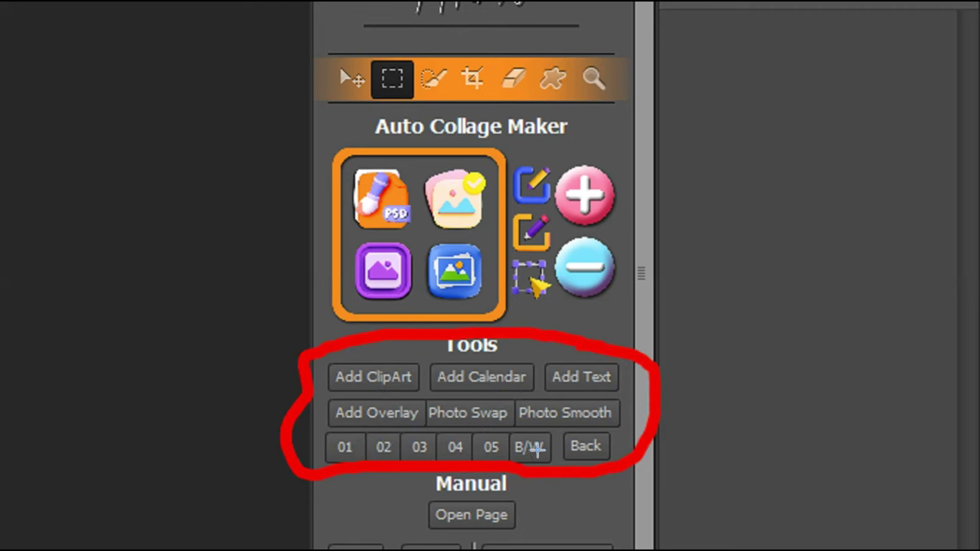
key(e)
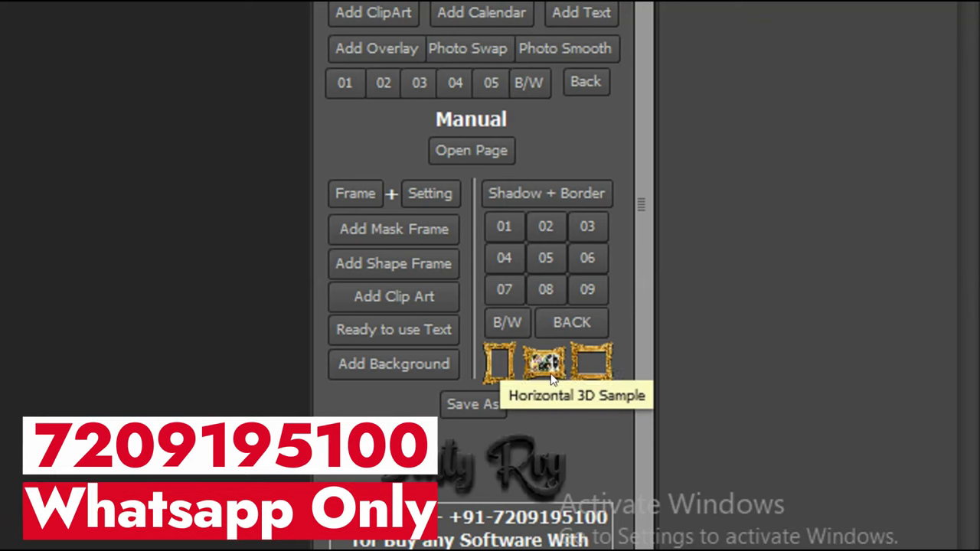
scroll(536, 398, down, 2)
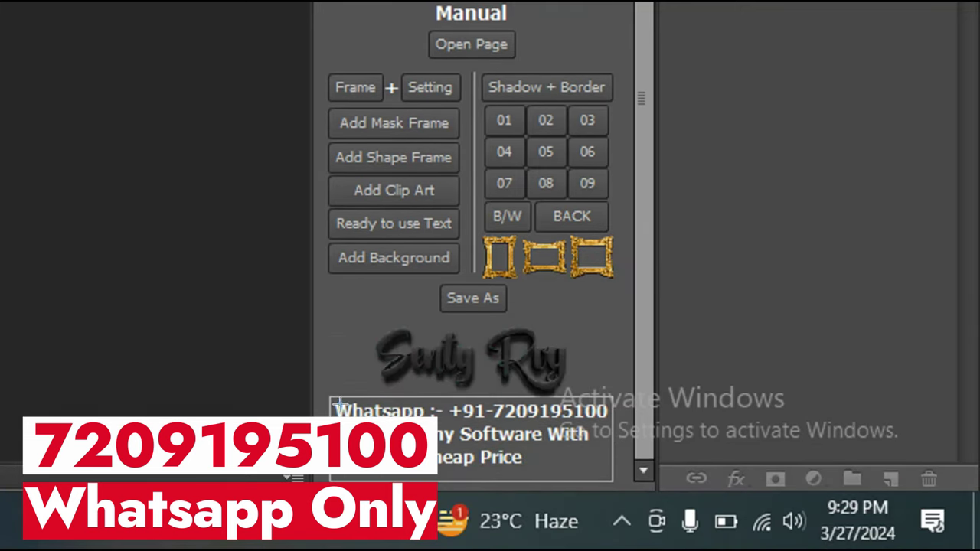
mouse_move(339, 406)
mouse_down()
mouse_move(558, 378)
mouse_move(635, 400)
mouse_move(411, 487)
mouse_move(313, 464)
mouse_move(304, 395)
mouse_move(344, 384)
mouse_up()
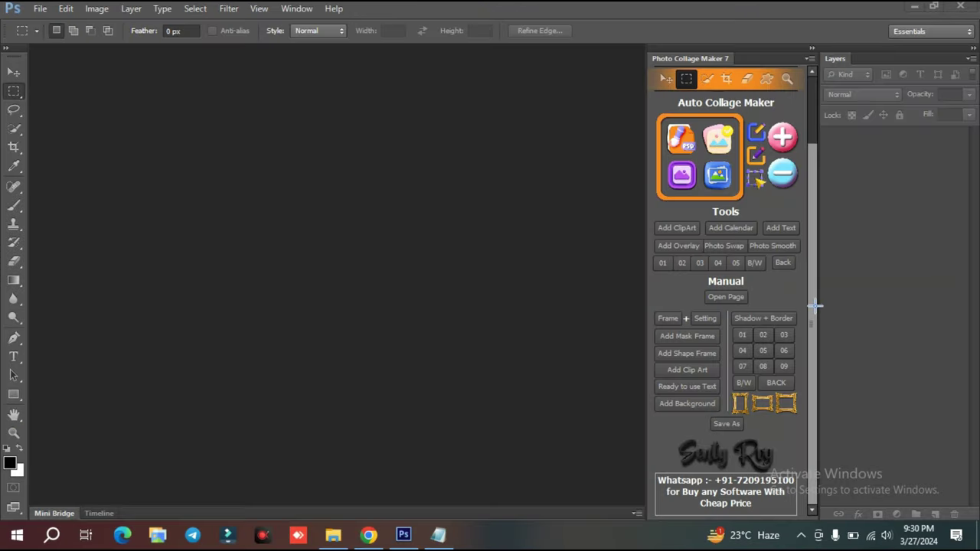
drag(815, 305, 817, 218)
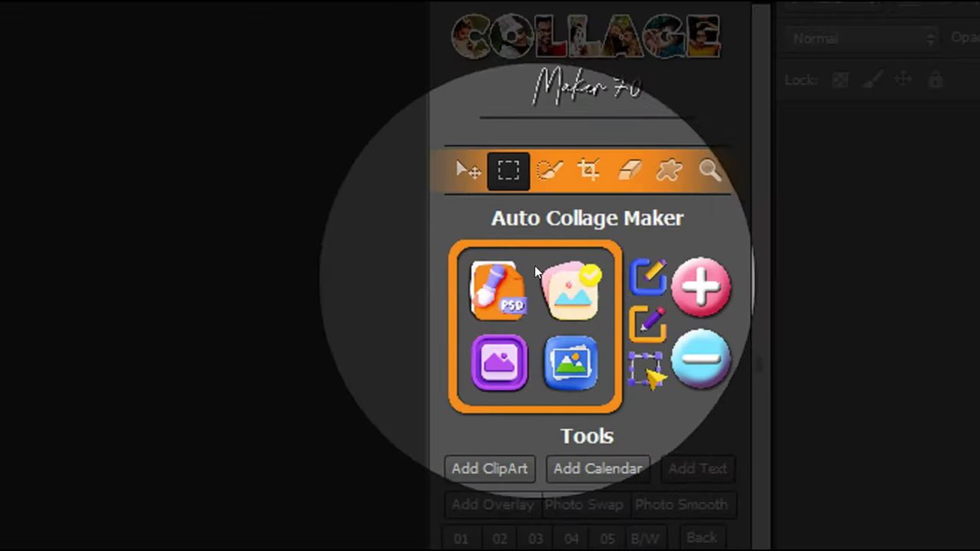
- Circle and choose the Open Collage PSD option to browse for a template
drag(529, 249, 472, 241)
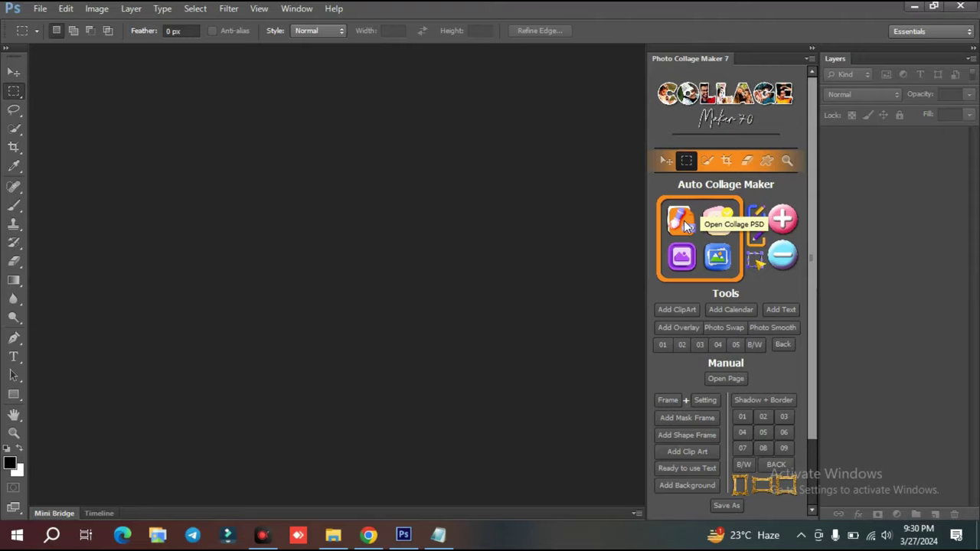
click(683, 222)
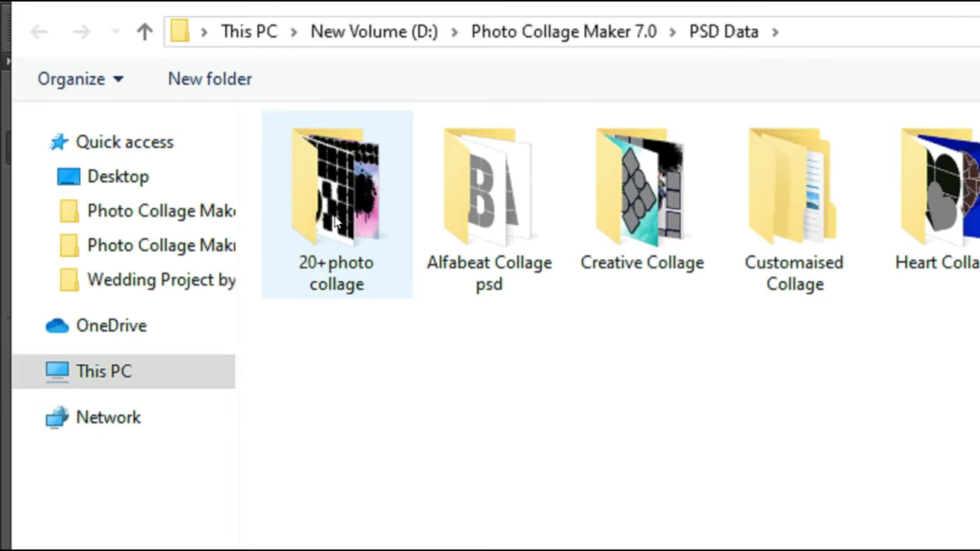
- Browse the 20+photo collage and Alfabeat Collage psd folders, then return to PSD Data
click(167, 129)
drag(342, 219, 345, 227)
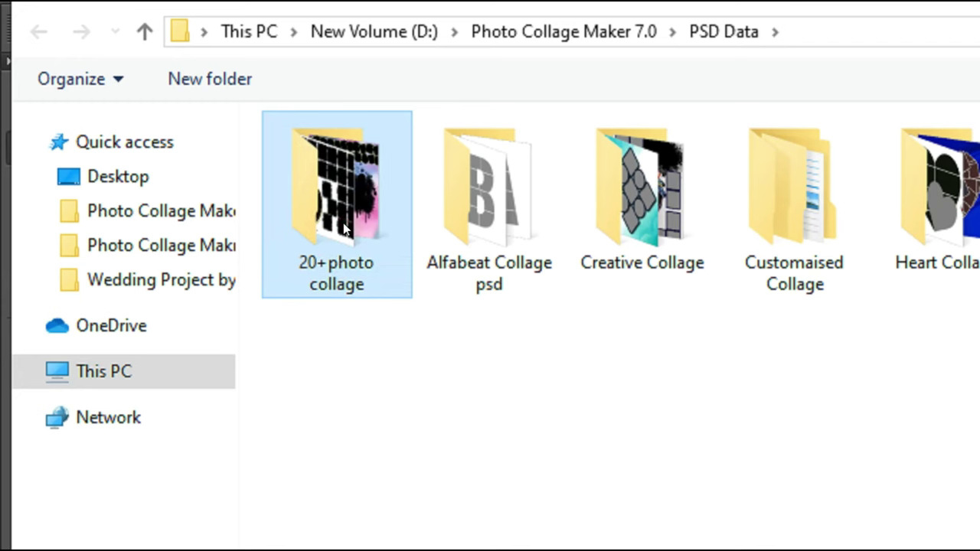
drag(342, 227, 331, 265)
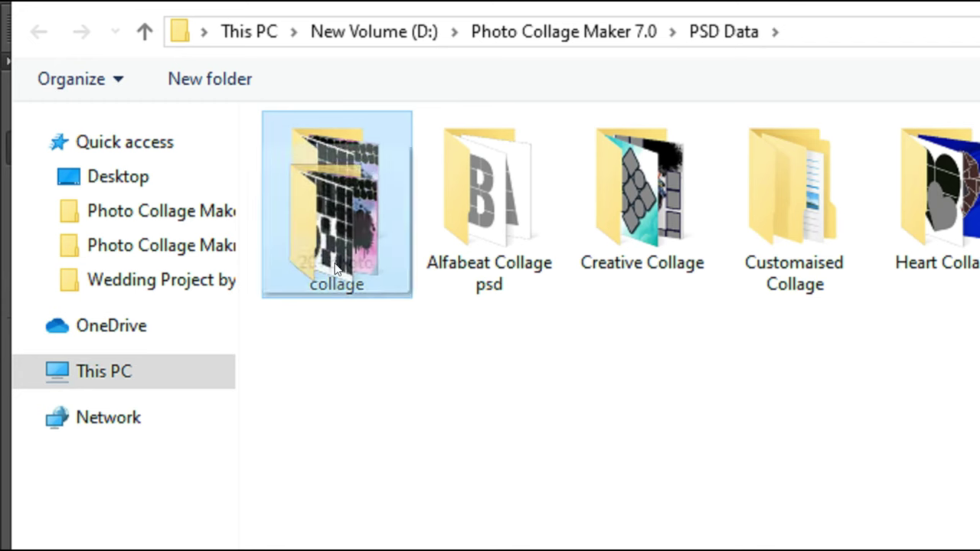
drag(510, 238, 498, 222)
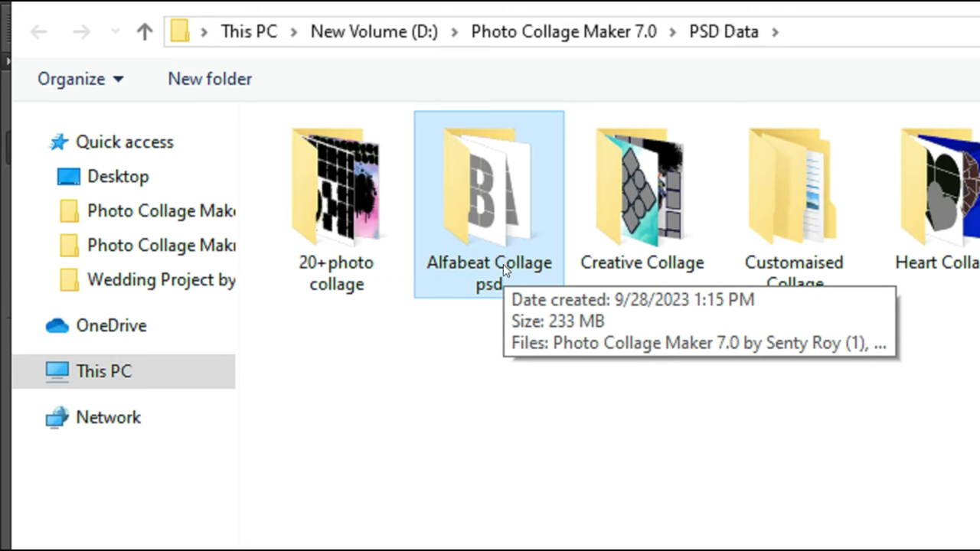
double_click(484, 270)
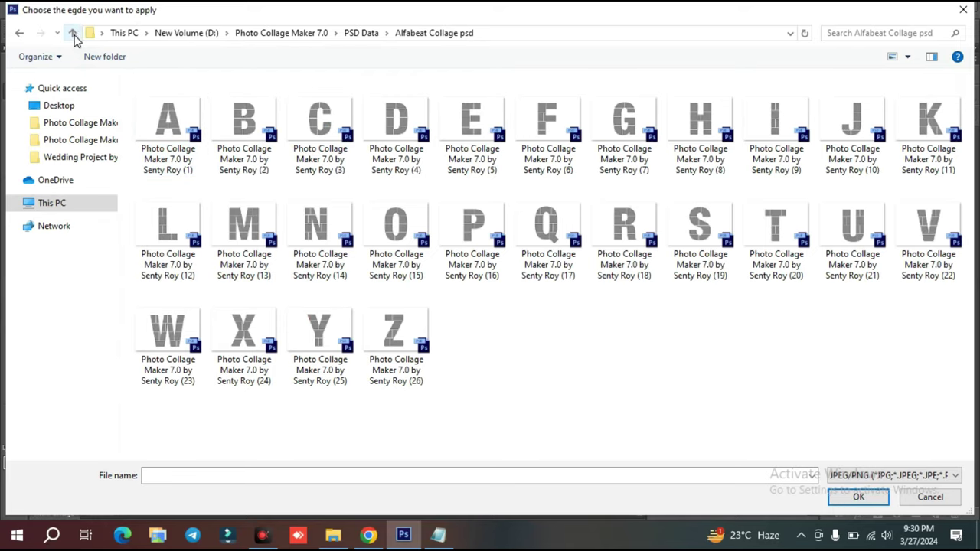
click(72, 34)
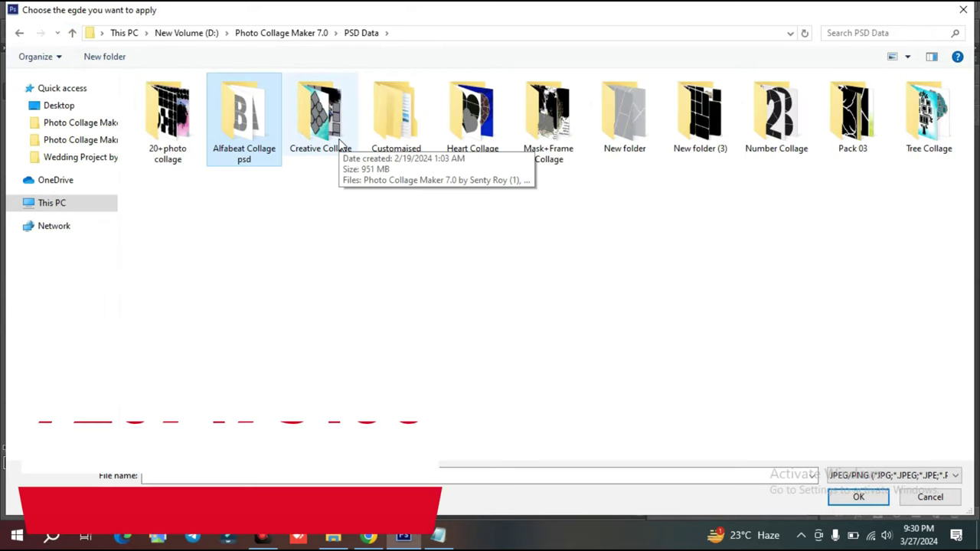
- View Creative Collage templates as extra large icons, then back in PSD Data select Customaised Collage
double_click(311, 147)
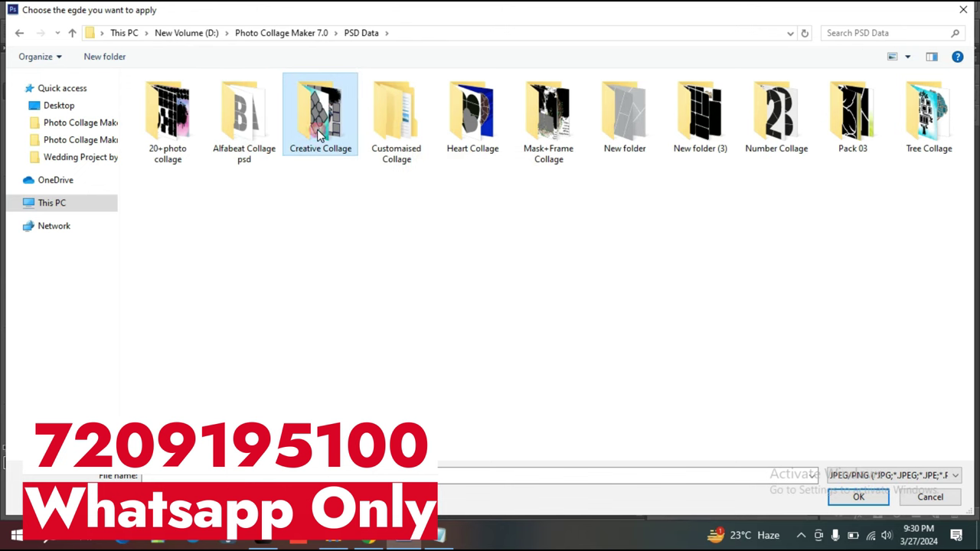
right_click(421, 237)
mouse_move(459, 247)
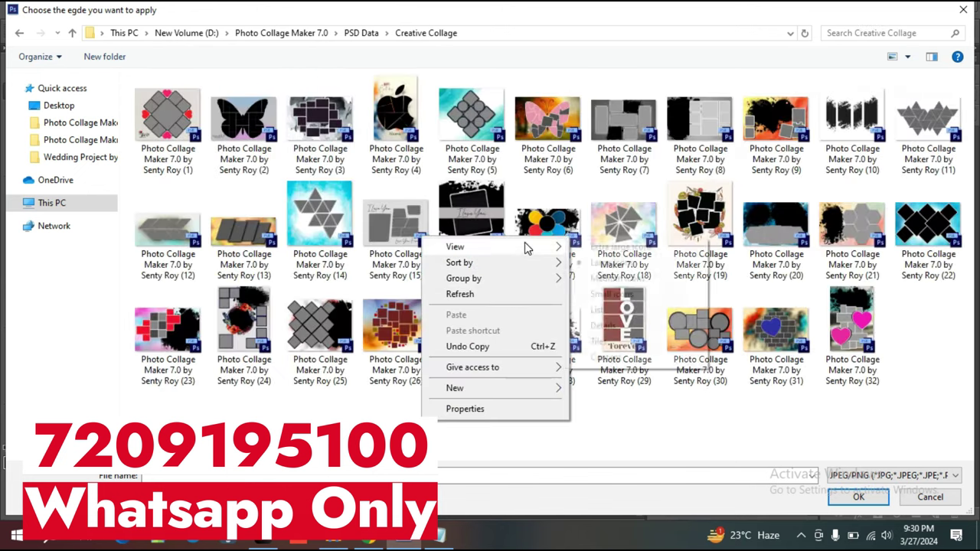
click(620, 243)
drag(969, 150, 976, 301)
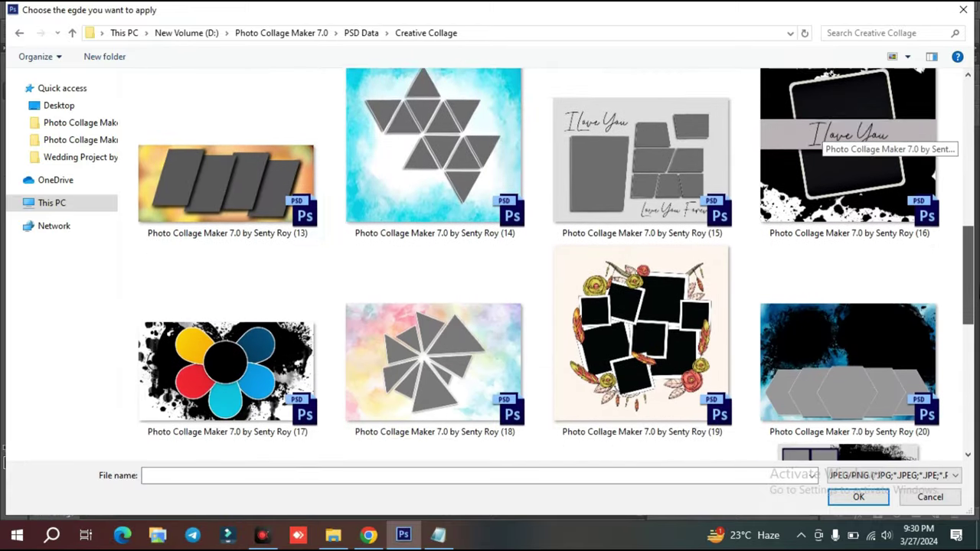
click(72, 33)
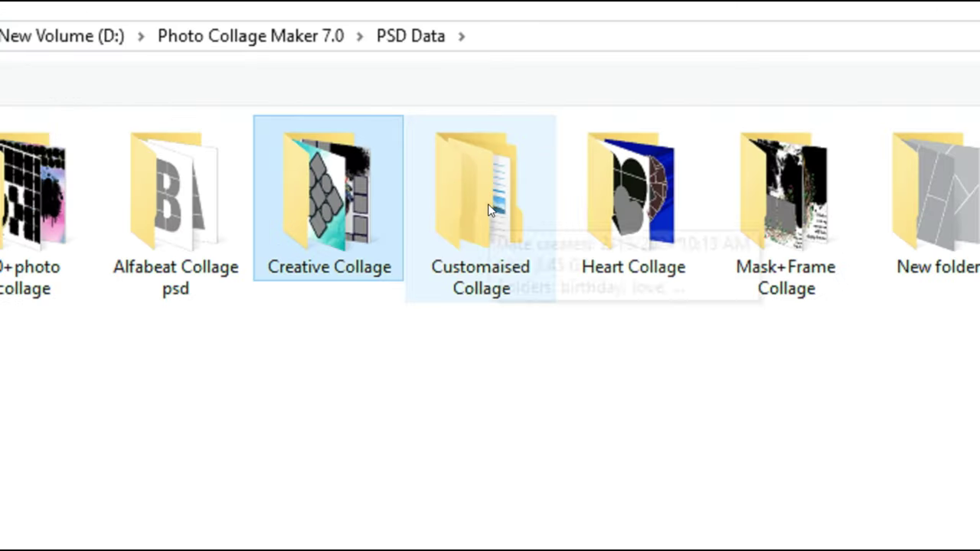
click(490, 206)
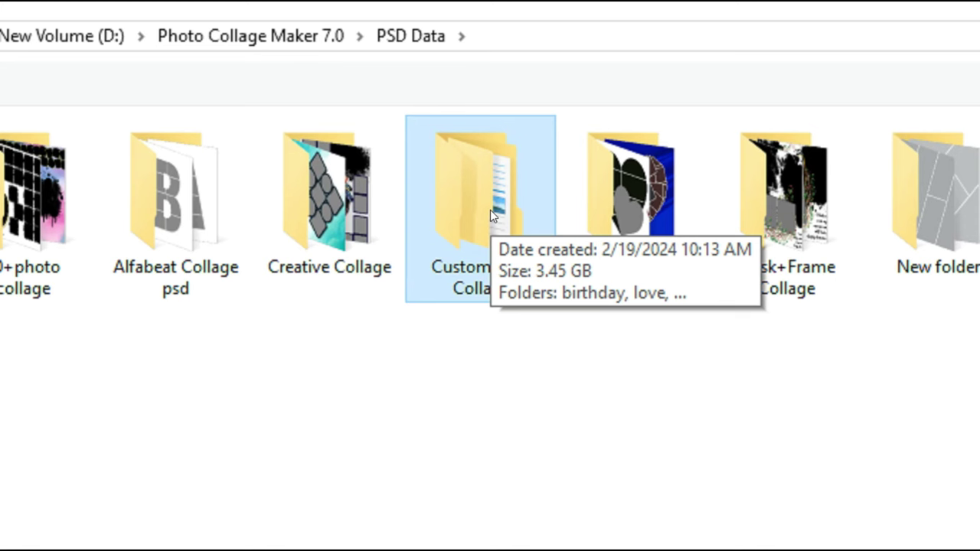
drag(472, 288, 487, 265)
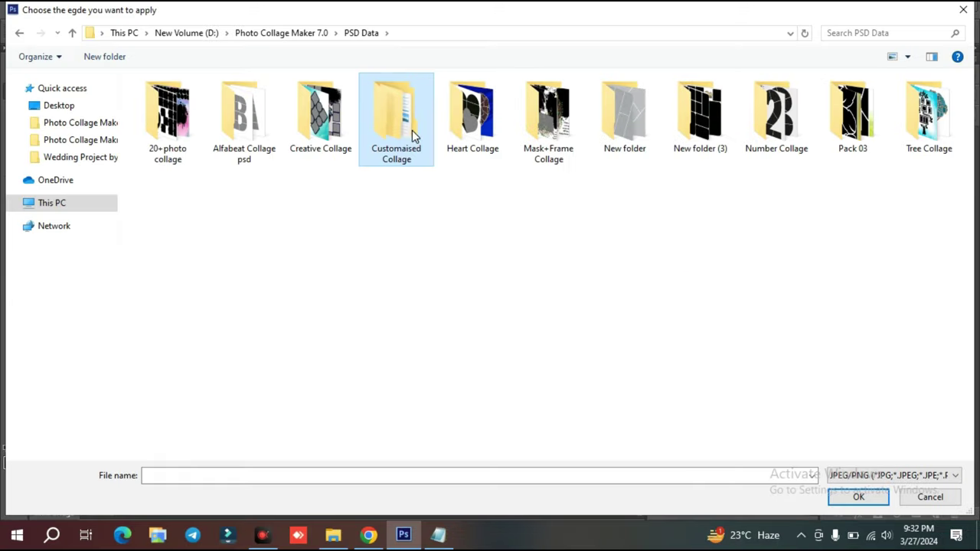
- Show Customaised Collage subfolders as extra large icons and preview the birthday templates
double_click(413, 133)
right_click(239, 190)
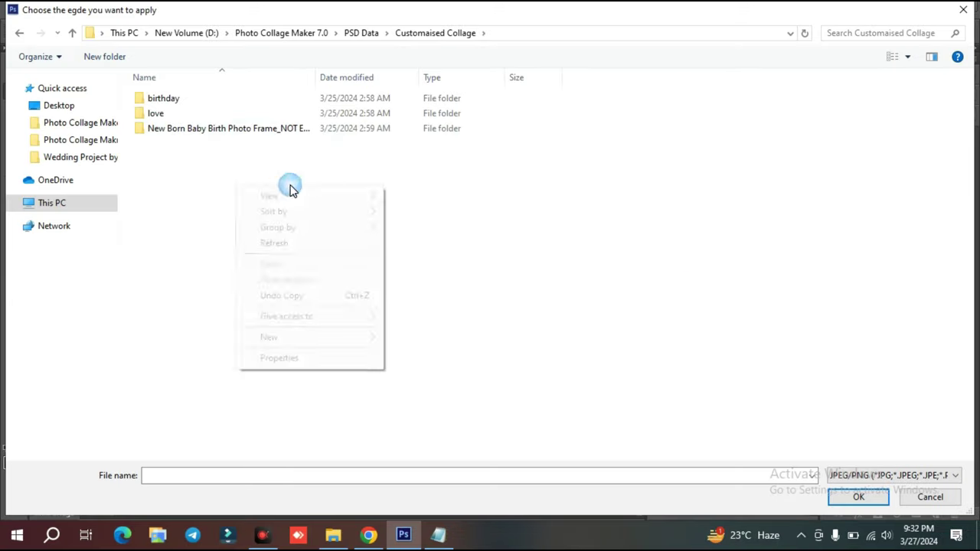
mouse_move(270, 196)
click(437, 196)
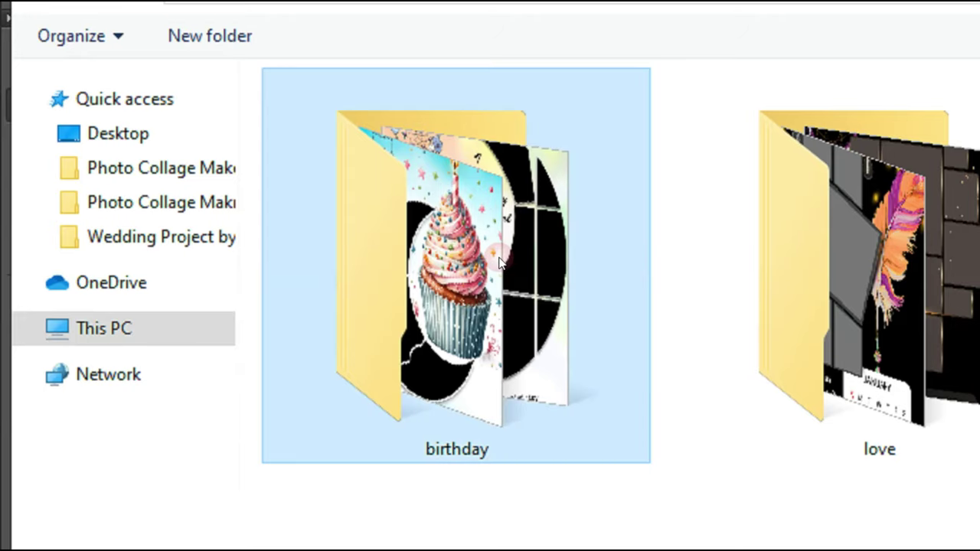
click(812, 310)
click(684, 287)
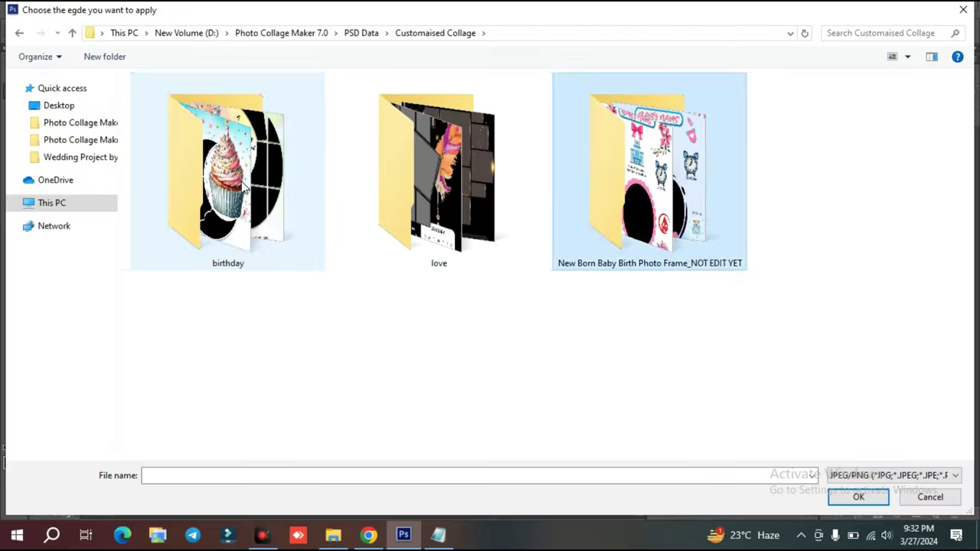
double_click(239, 180)
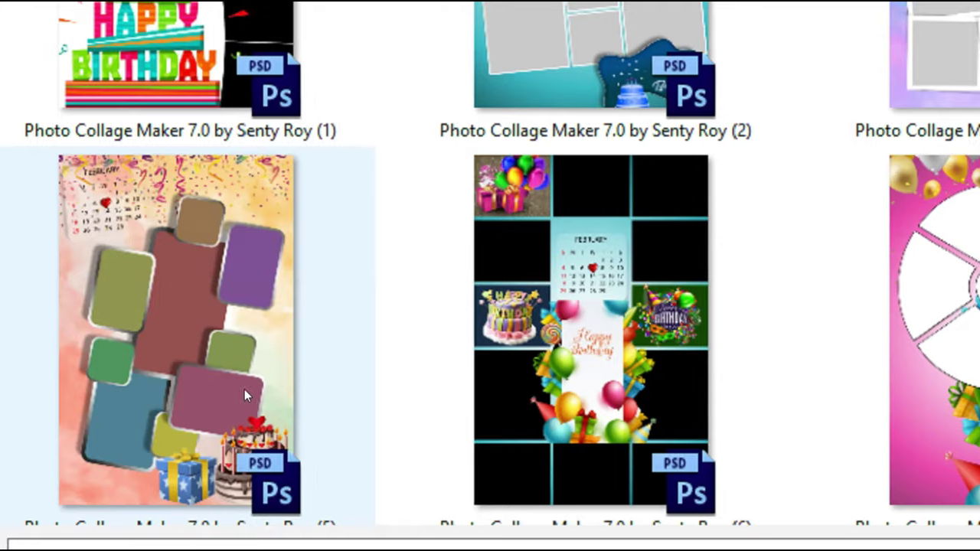
scroll(368, 352, down, 2)
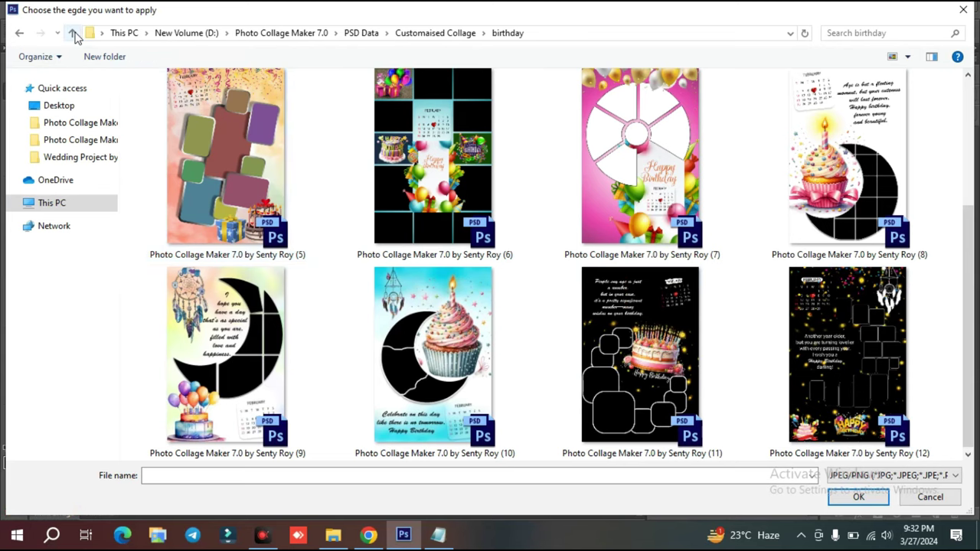
click(73, 34)
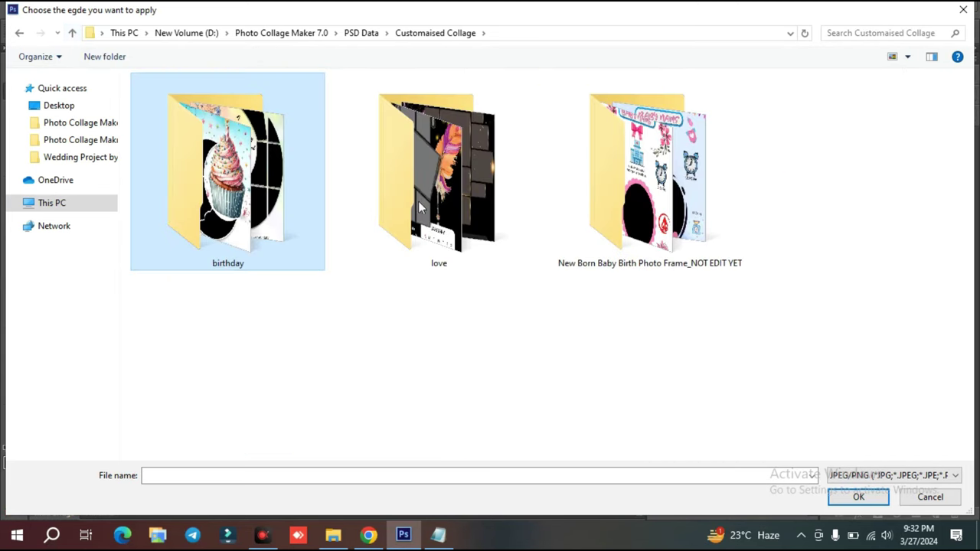
- Preview the love and New Born Baby Birth Photo Frame templates, returning to Customaised Collage
double_click(429, 187)
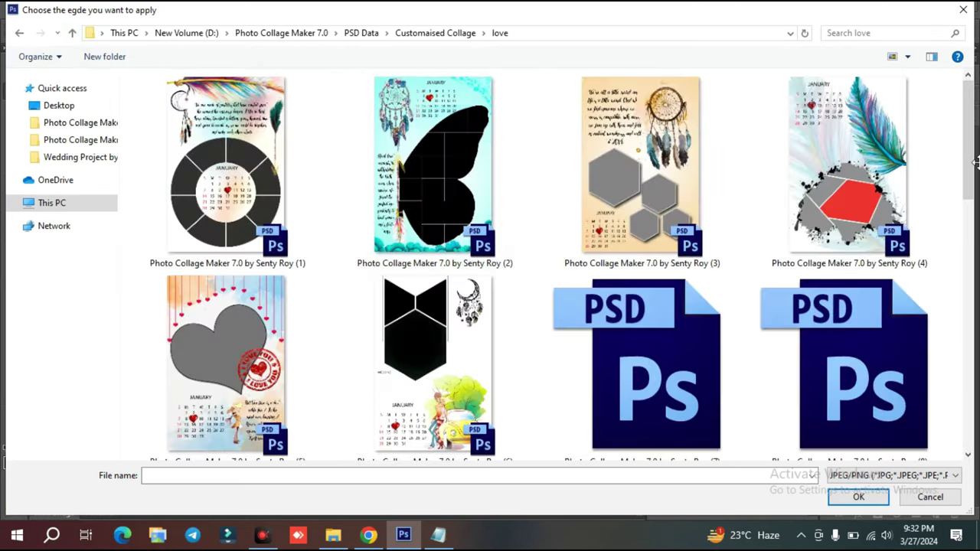
mouse_move(969, 150)
mouse_down()
mouse_move(976, 251)
mouse_move(976, 193)
mouse_up()
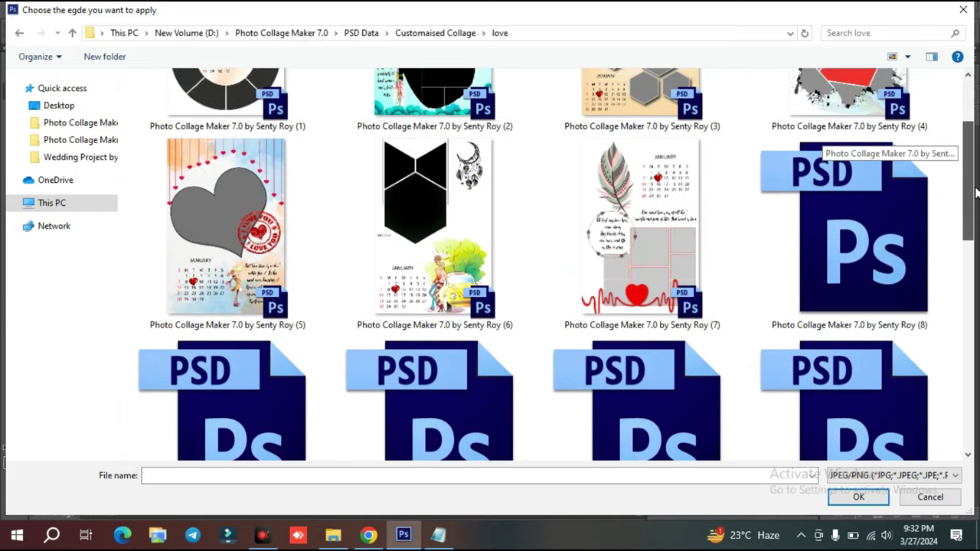
scroll(976, 193, up, 3)
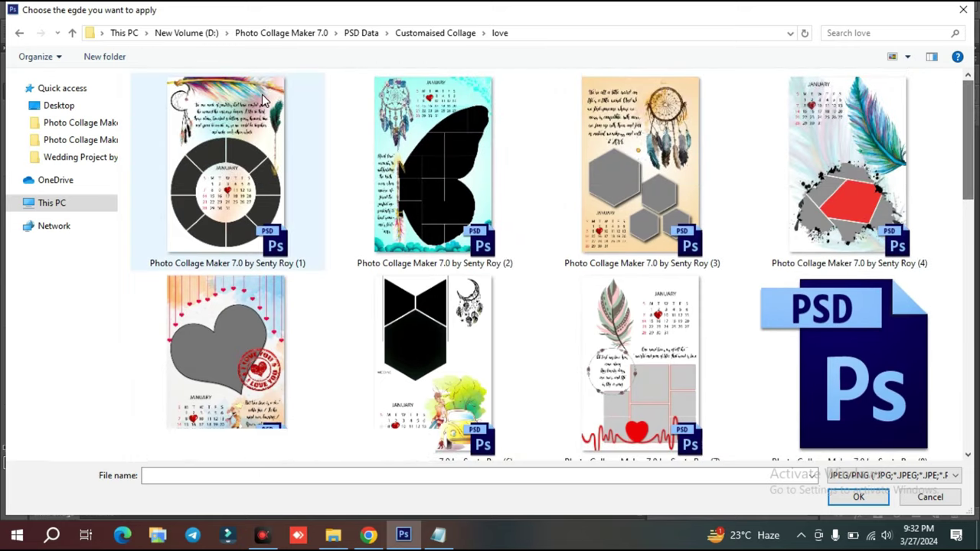
click(74, 32)
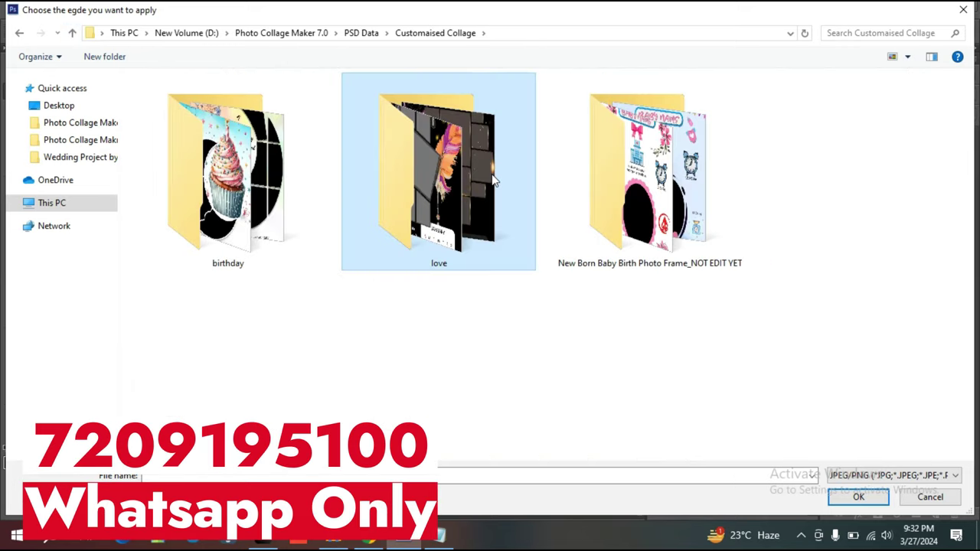
double_click(660, 196)
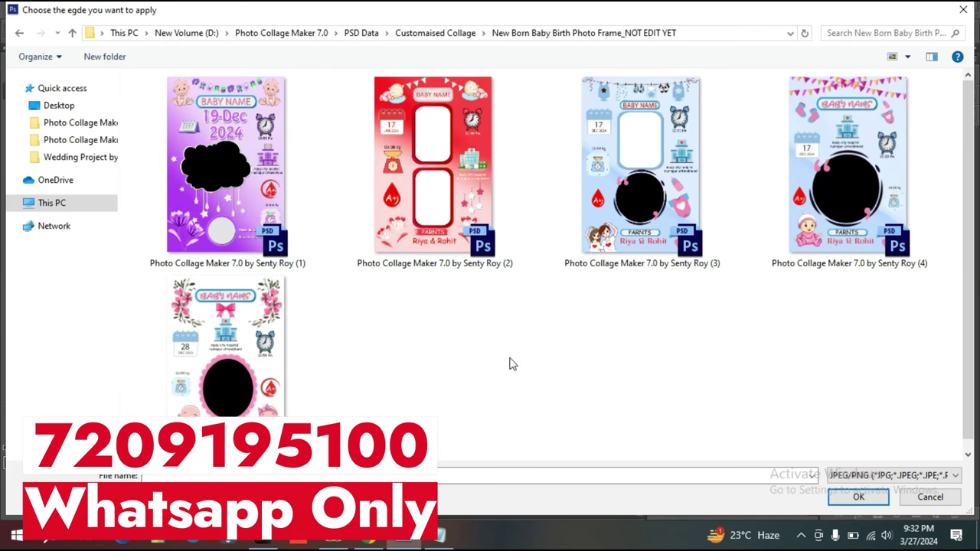
click(74, 35)
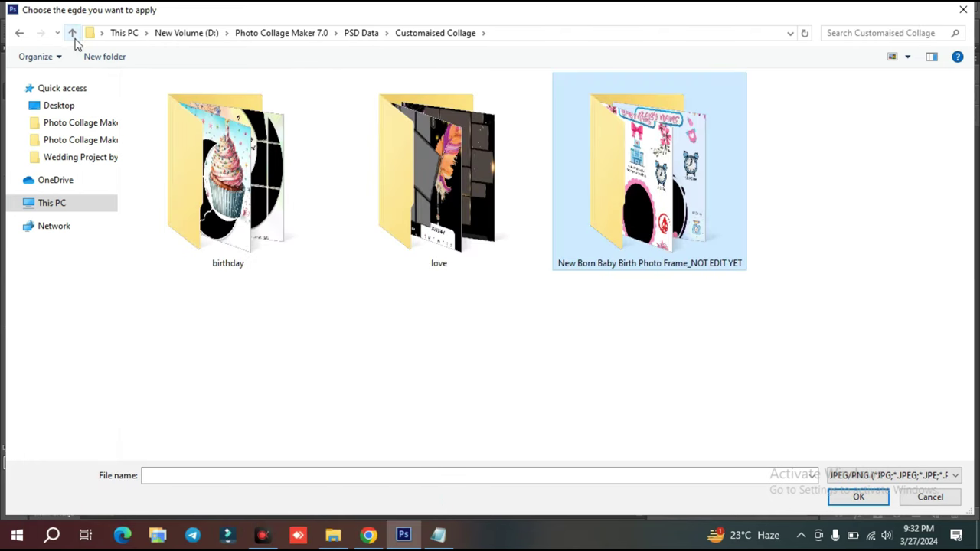
- From PSD Data, preview the Heart Collage templates and return
click(71, 35)
double_click(473, 123)
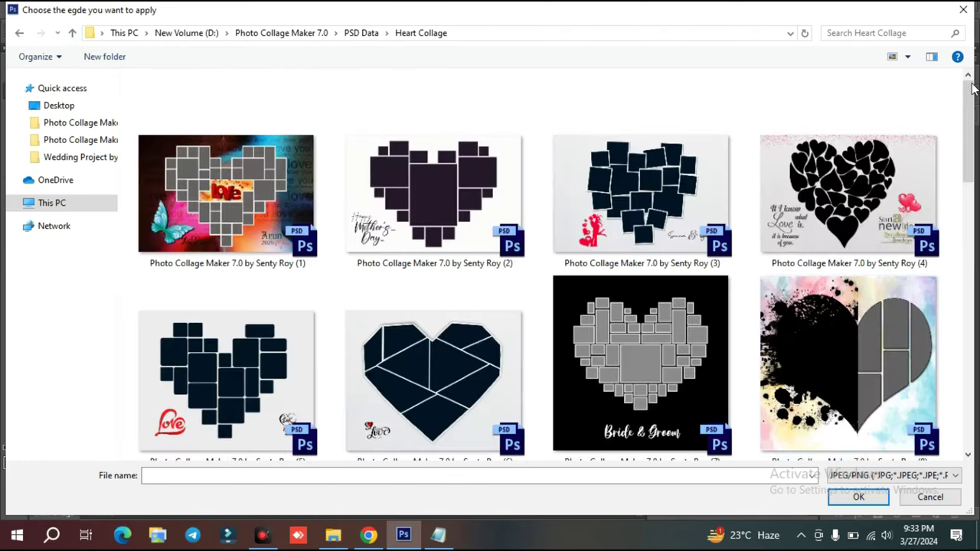
mouse_move(968, 115)
mouse_down()
mouse_move(971, 229)
mouse_move(970, 95)
mouse_up()
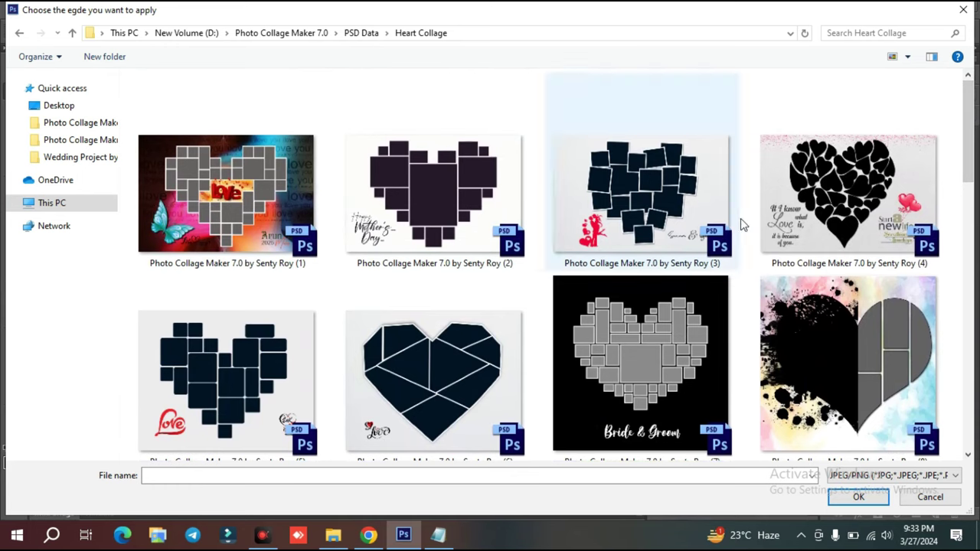
click(73, 33)
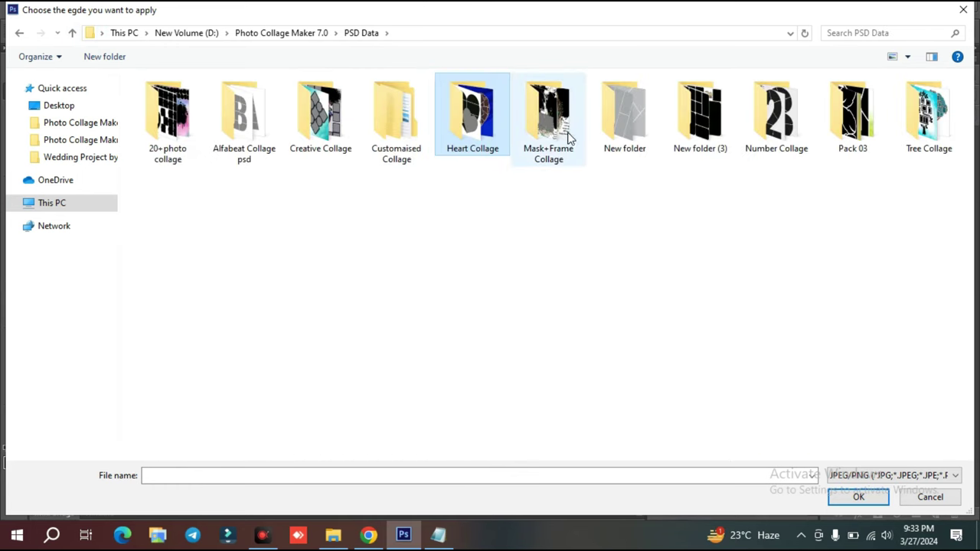
- Preview the Mask+Frame Collage and New folder grey templates, returning to PSD Data
double_click(567, 136)
mouse_move(640, 165)
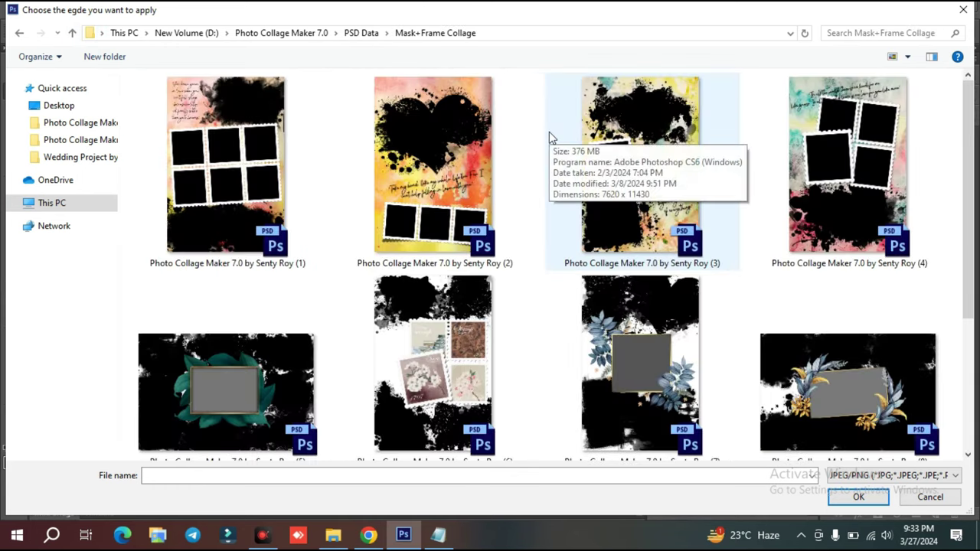
scroll(973, 218, down, 2)
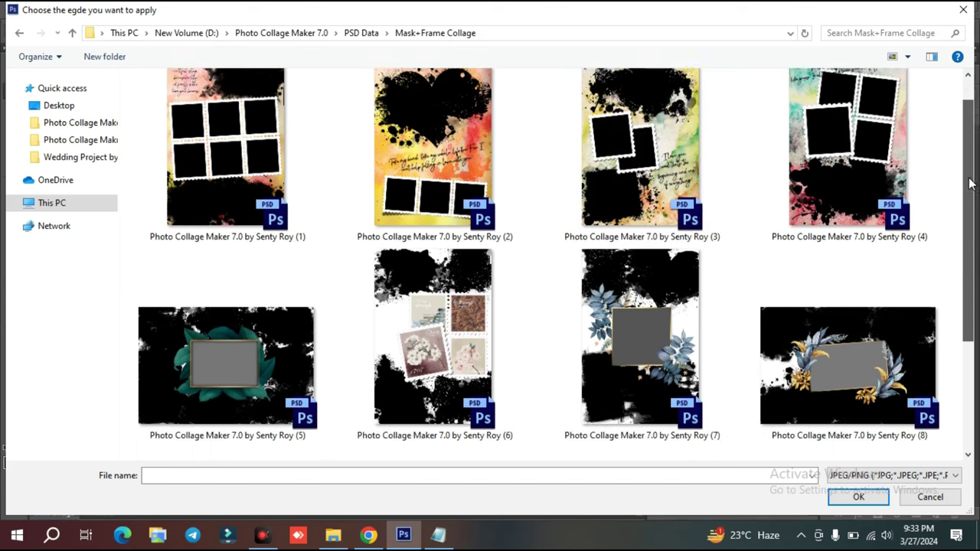
scroll(973, 218, down, 1)
scroll(973, 218, down, 2)
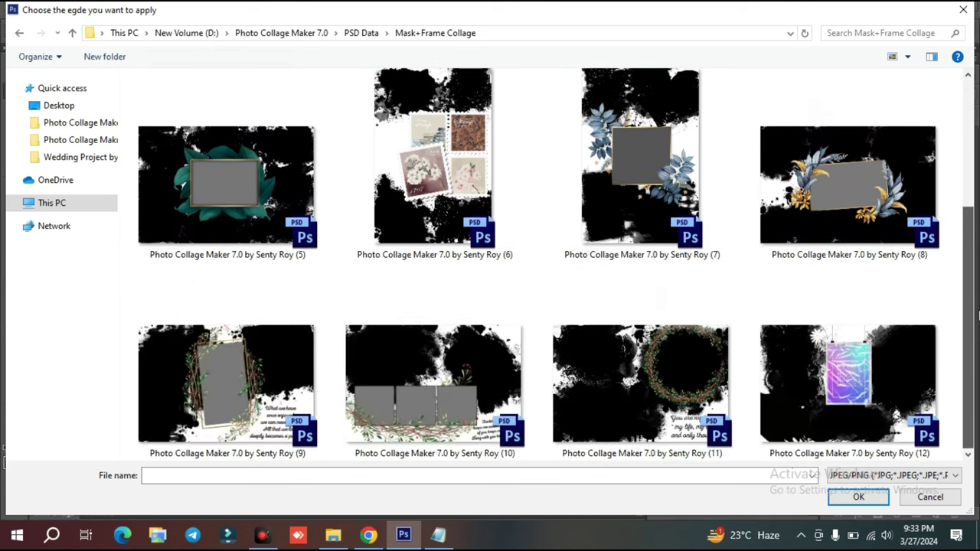
scroll(976, 245, up, 5)
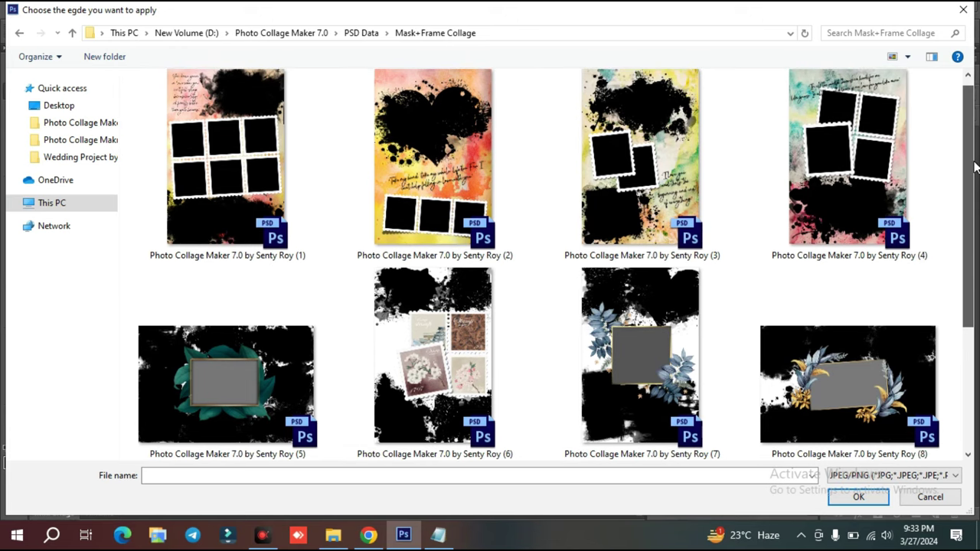
scroll(974, 167, up, 1)
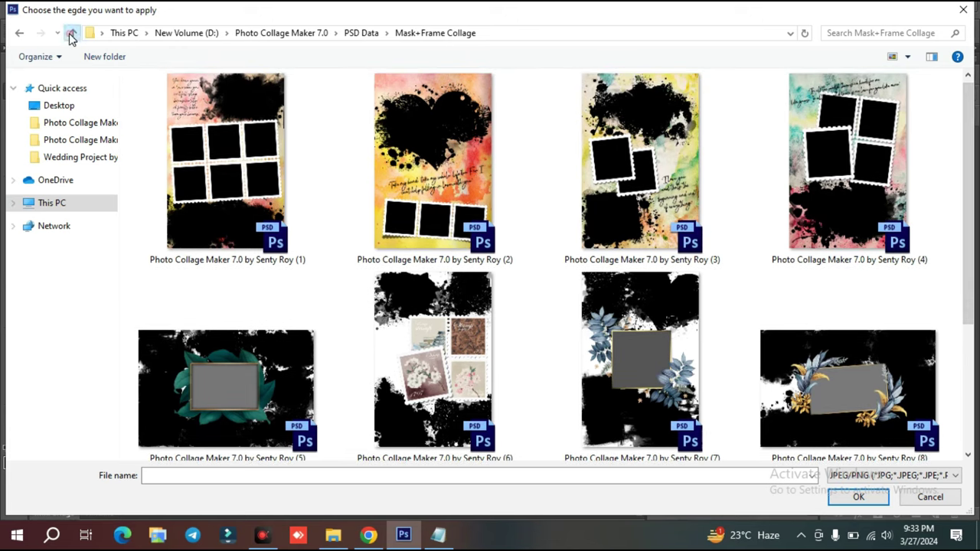
click(71, 32)
double_click(647, 138)
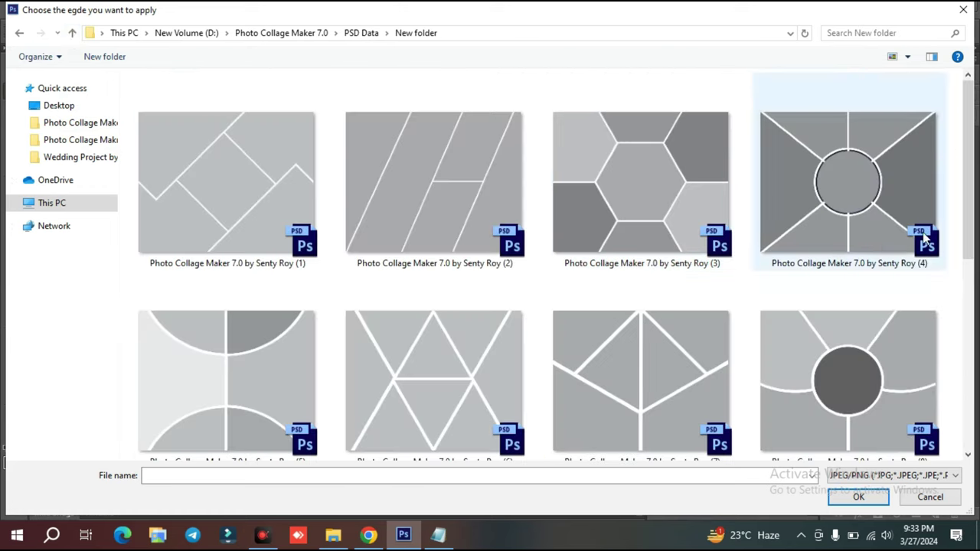
mouse_move(971, 187)
mouse_down()
mouse_move(965, 359)
mouse_move(953, 210)
mouse_up()
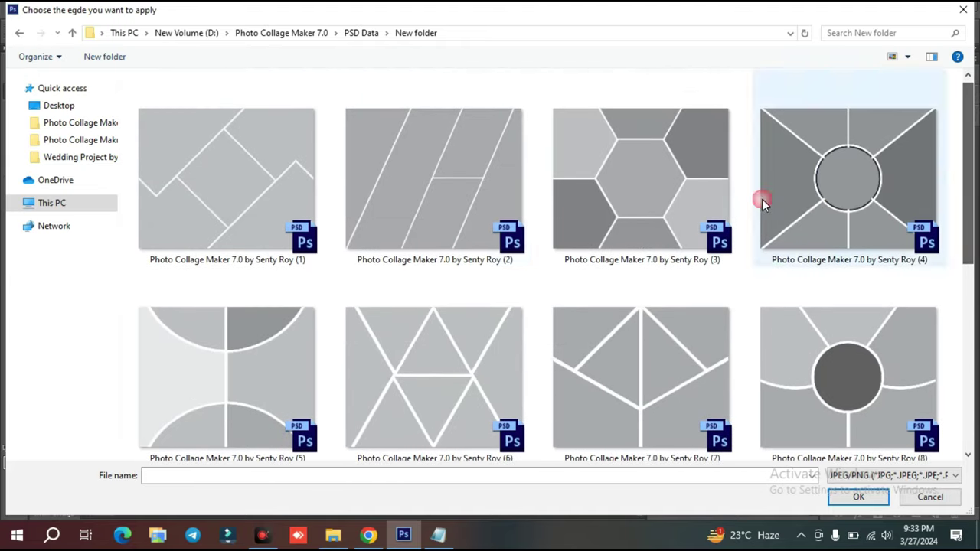
click(71, 34)
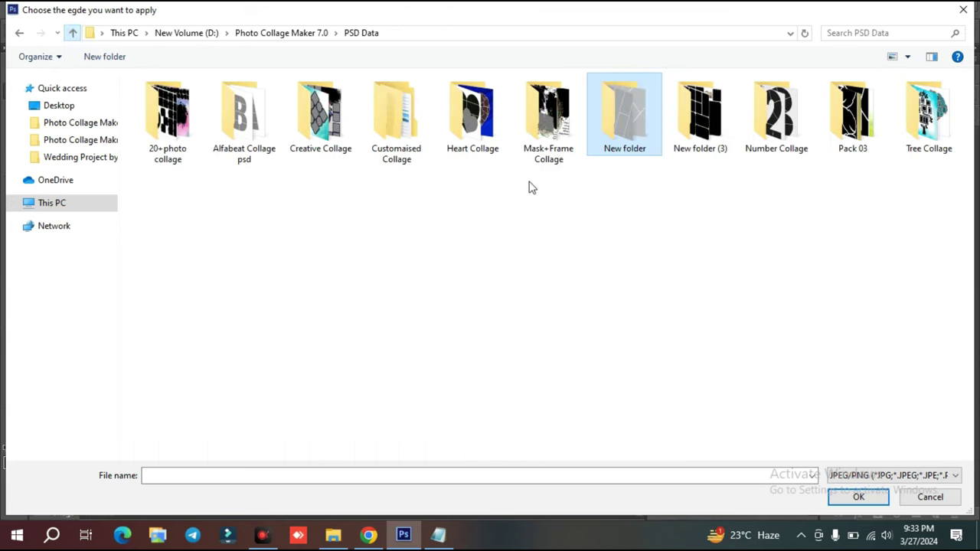
- Preview templates in New folder (3), Number Collage and Pack 03, then return to PSD Data
double_click(706, 126)
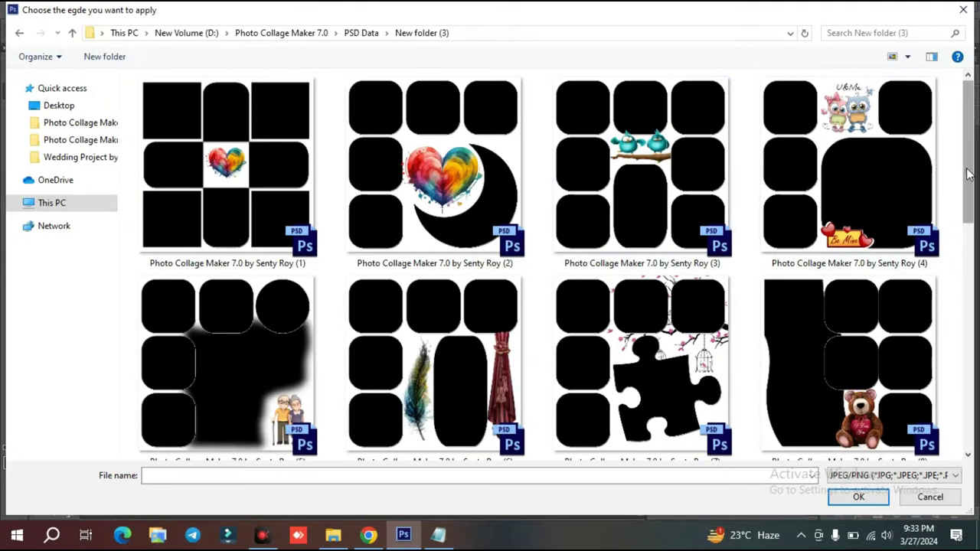
mouse_move(967, 175)
mouse_down()
mouse_move(968, 335)
mouse_move(955, 176)
mouse_up()
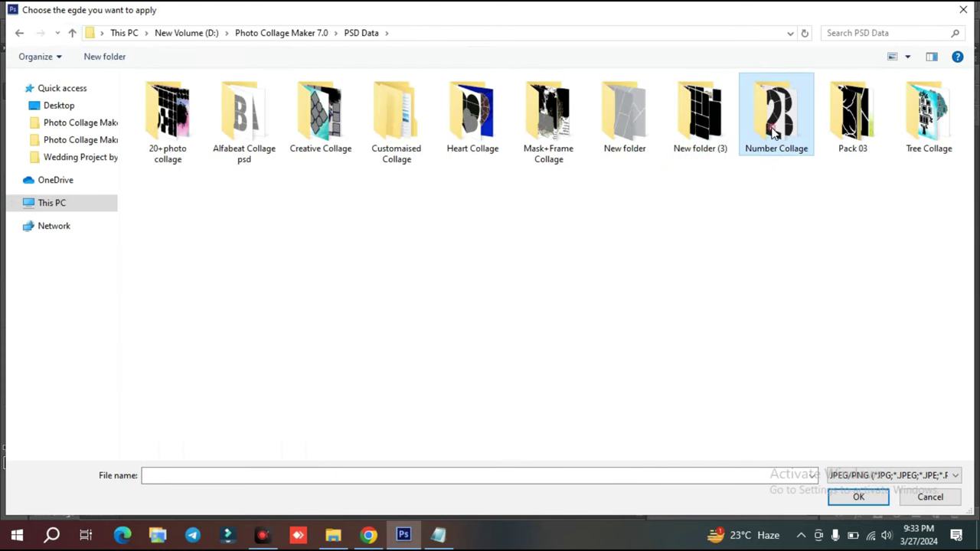
double_click(774, 137)
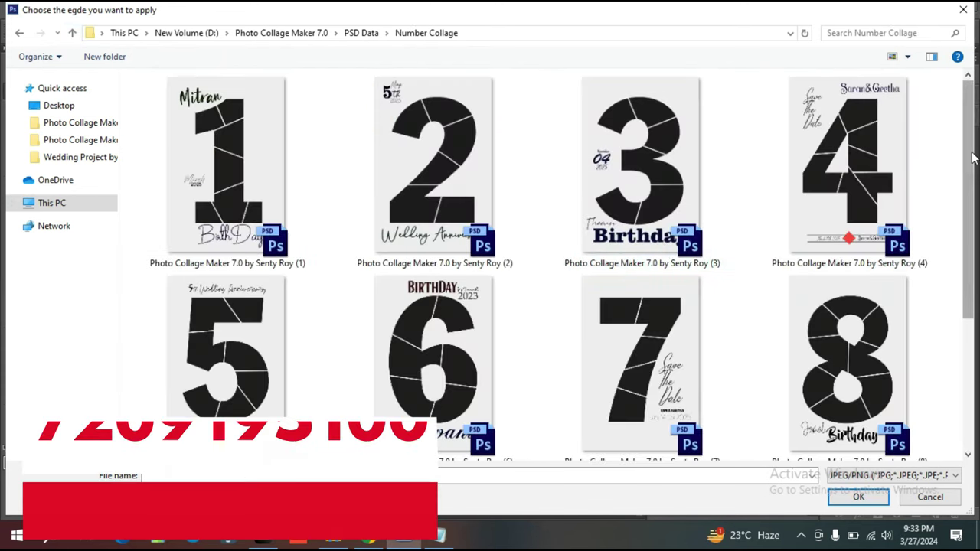
mouse_move(971, 157)
mouse_down()
mouse_move(954, 324)
mouse_move(945, 192)
mouse_up()
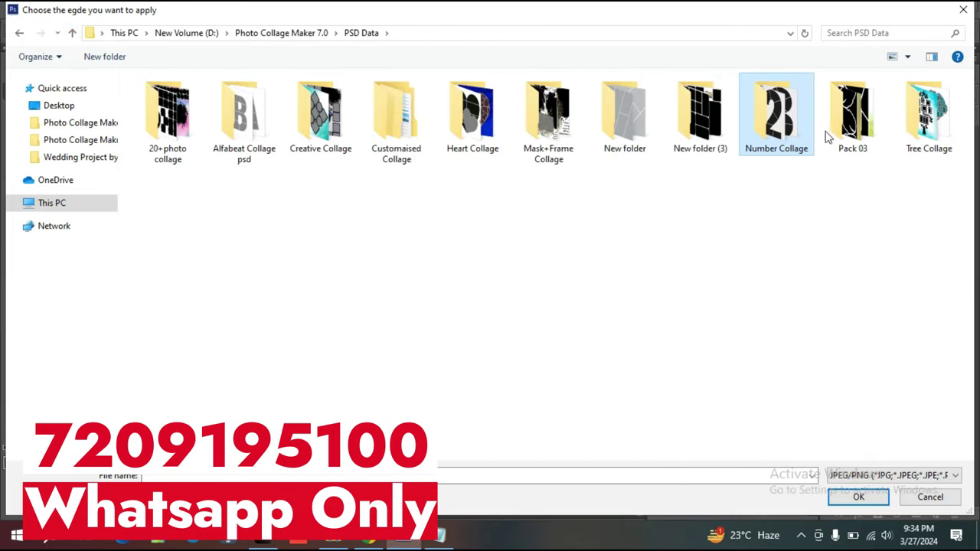
double_click(852, 115)
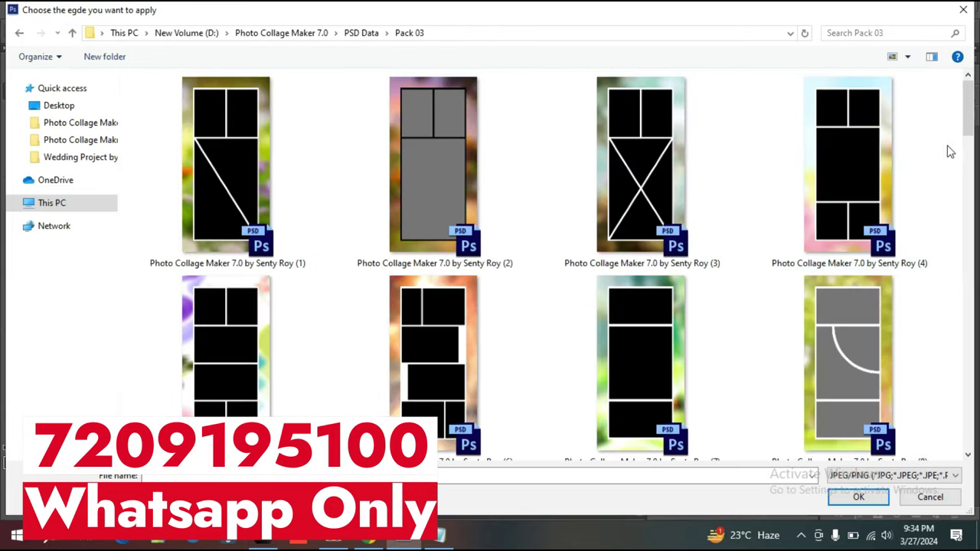
mouse_move(967, 111)
mouse_down()
mouse_move(971, 346)
mouse_move(970, 133)
mouse_up()
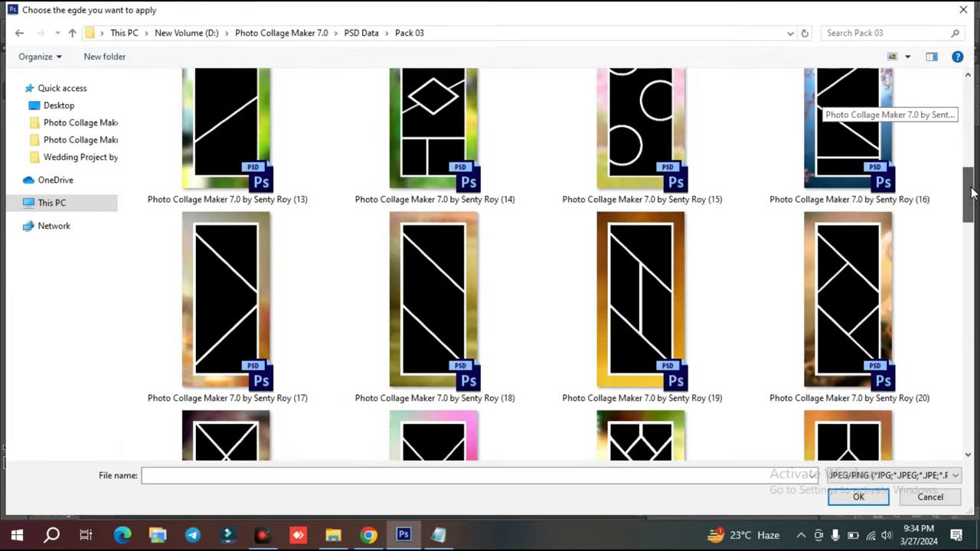
click(74, 33)
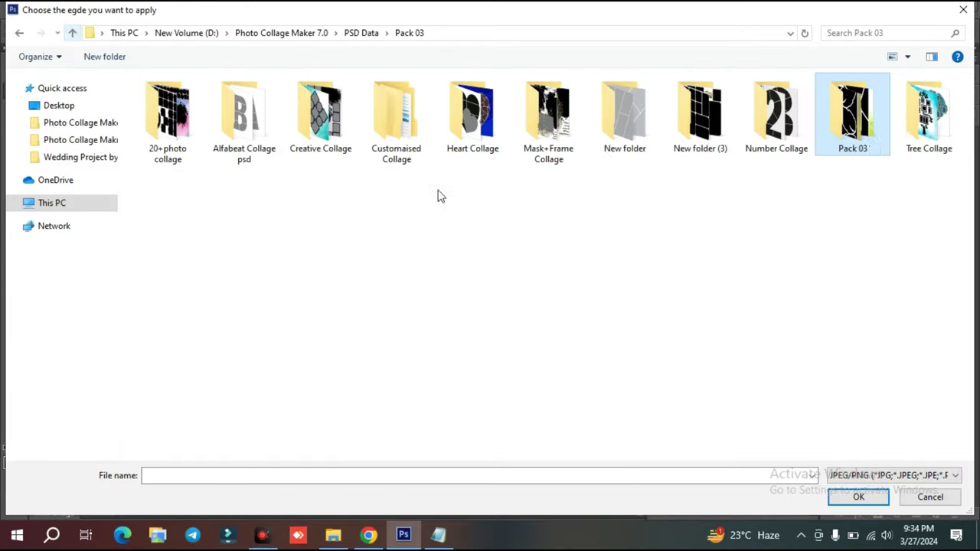
- Preview Tree Collage templates, then browse the Creative Collage thumbnails from PSD Data
double_click(911, 124)
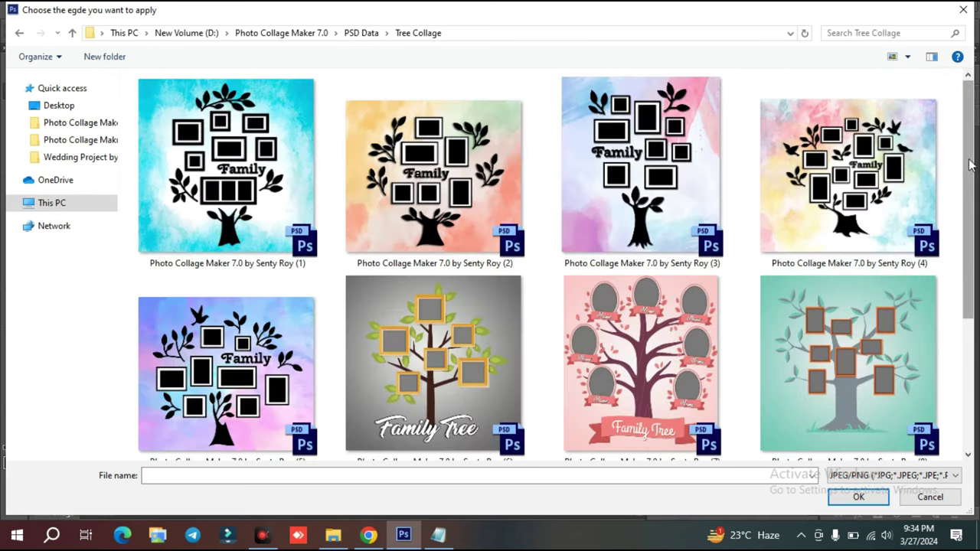
drag(971, 165, 977, 310)
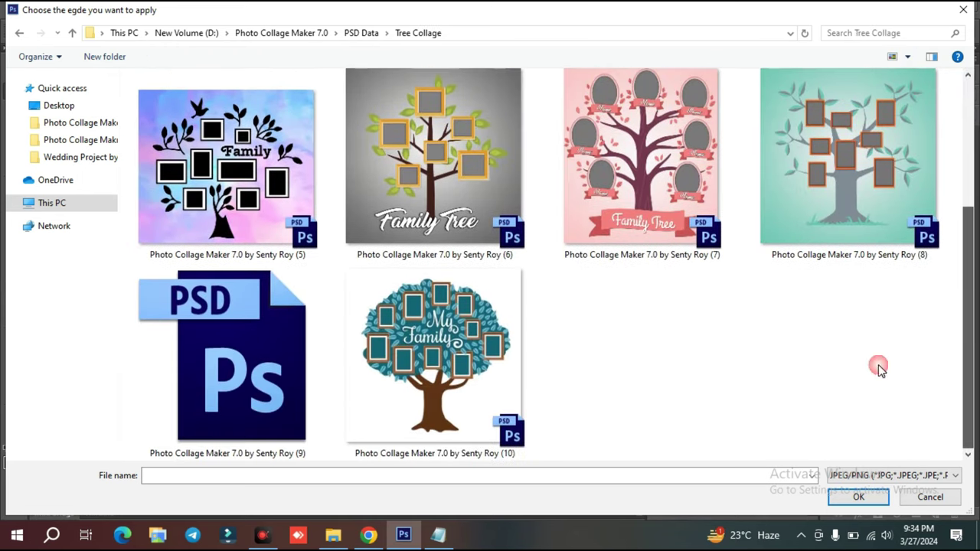
drag(969, 360, 955, 165)
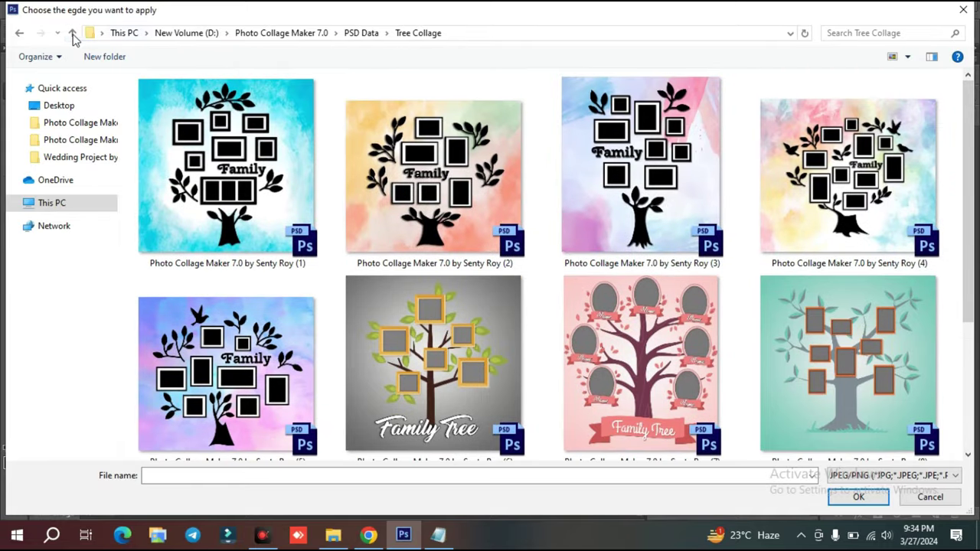
click(74, 35)
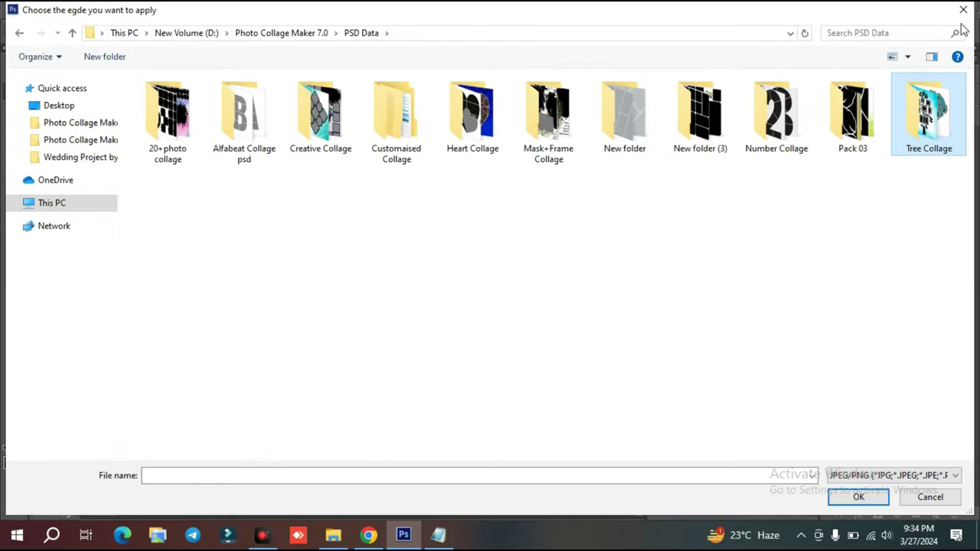
key(Escape)
key(Return)
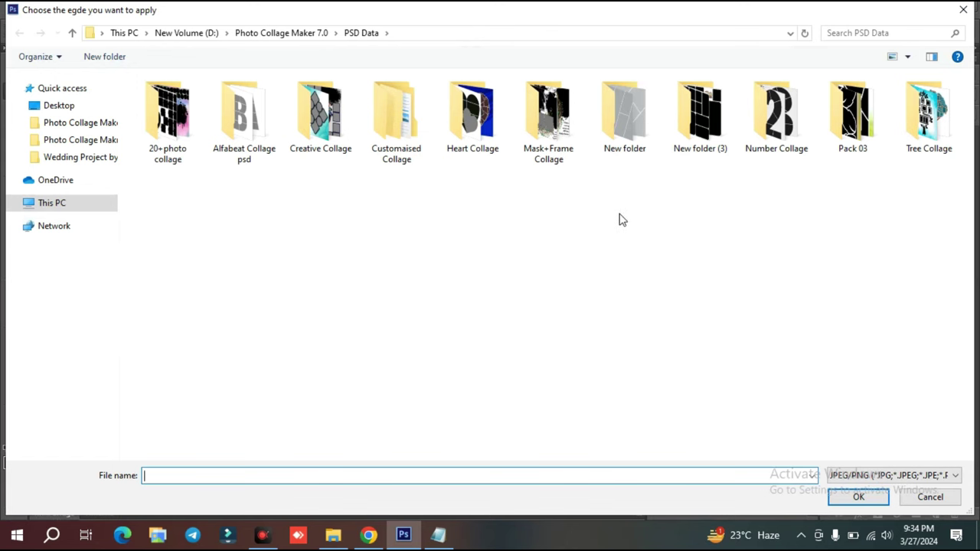
double_click(320, 123)
drag(969, 118, 972, 283)
- Load the seven-hexagon ink-splash template and check its size: 5400 × 3600 px at 300 ppi
double_click(395, 298)
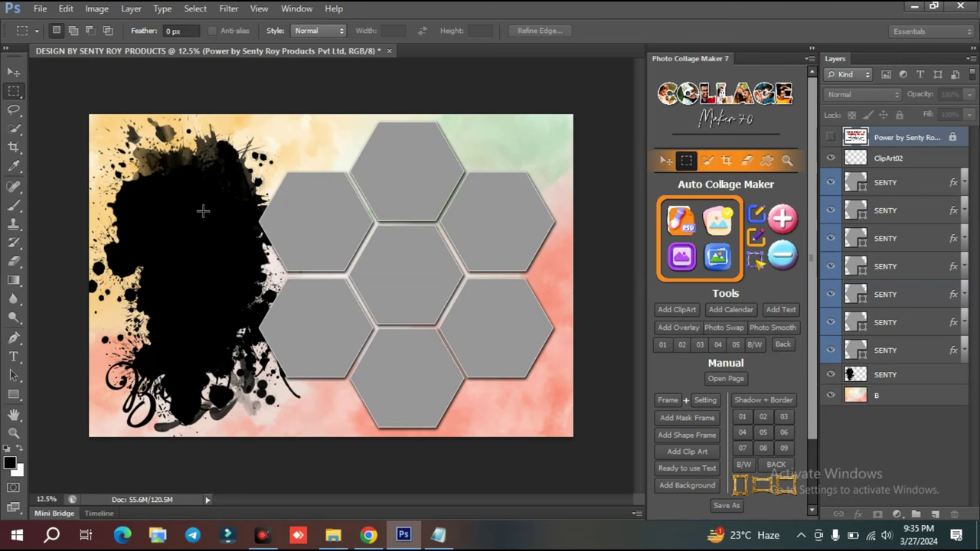
click(96, 8)
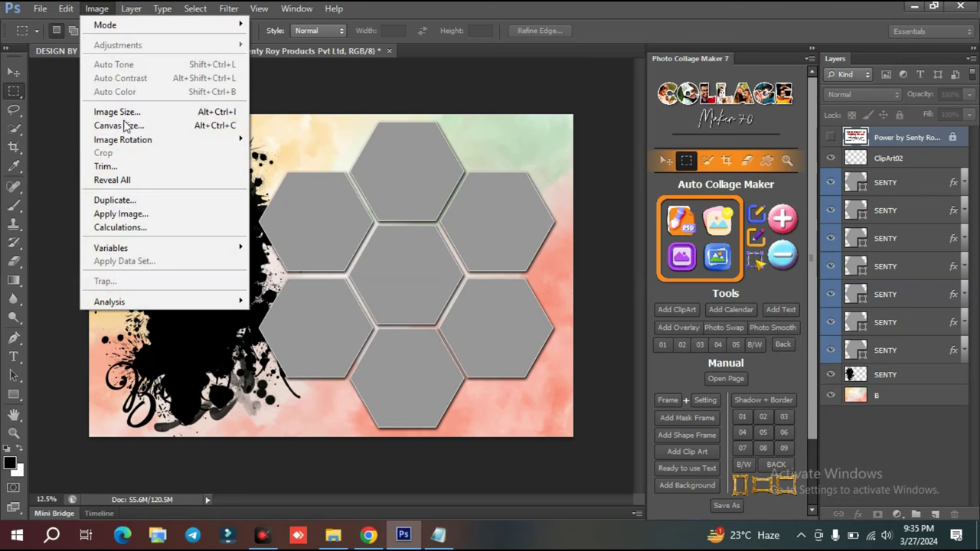
click(132, 113)
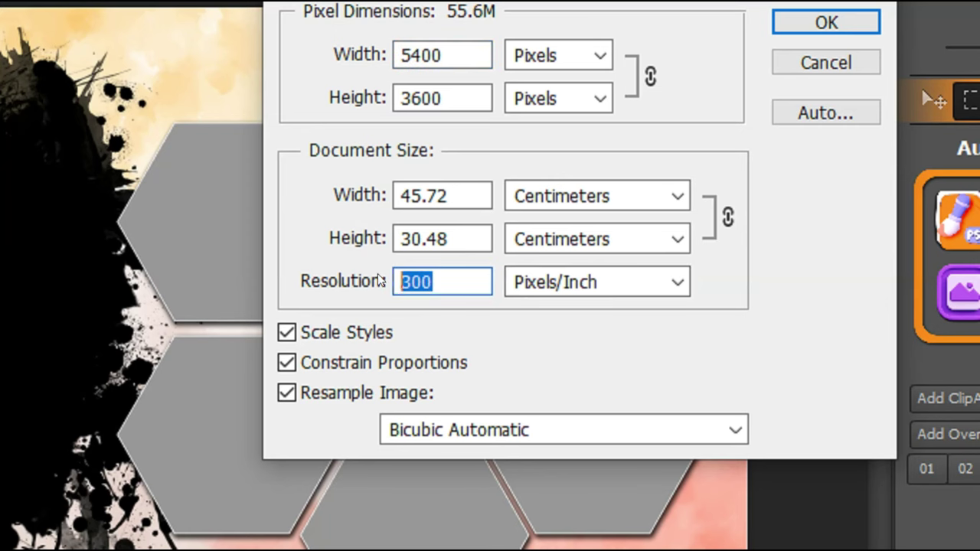
- Show document size in inches to confirm 18 × 12 at 300 ppi, then cancel without resizing
click(558, 197)
click(544, 244)
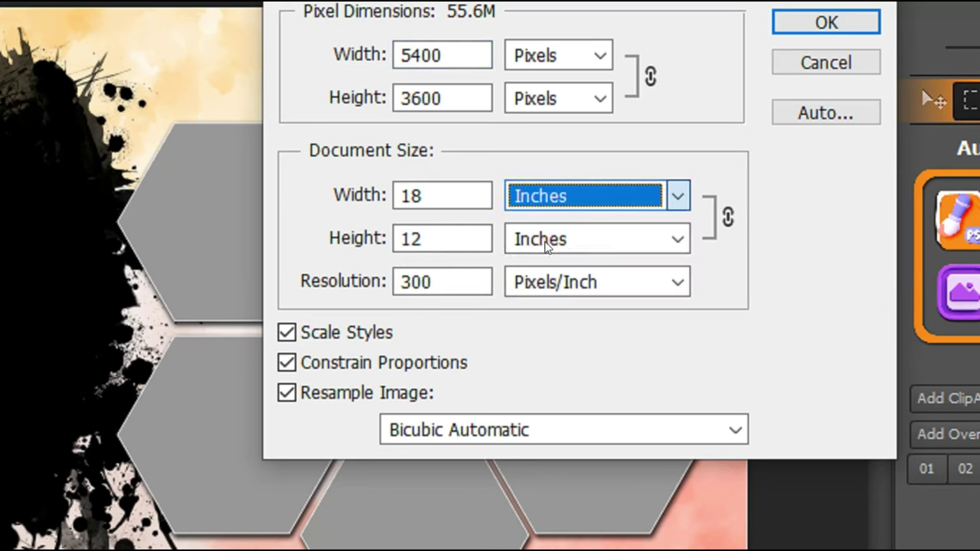
key(Tab)
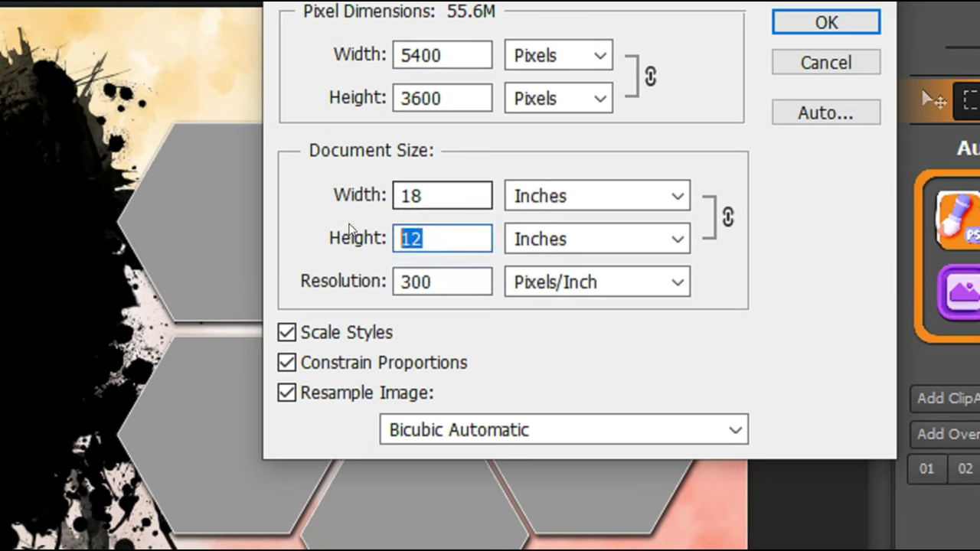
double_click(410, 195)
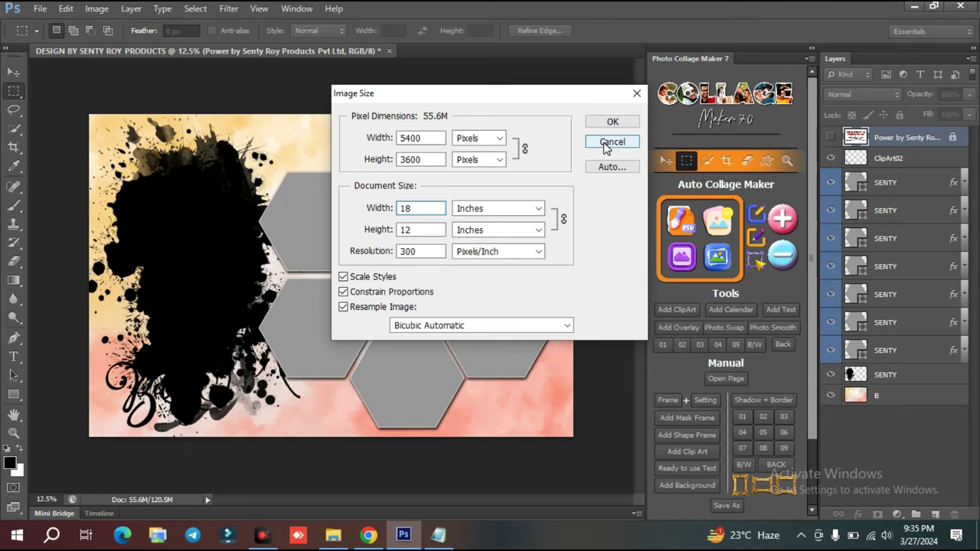
click(609, 143)
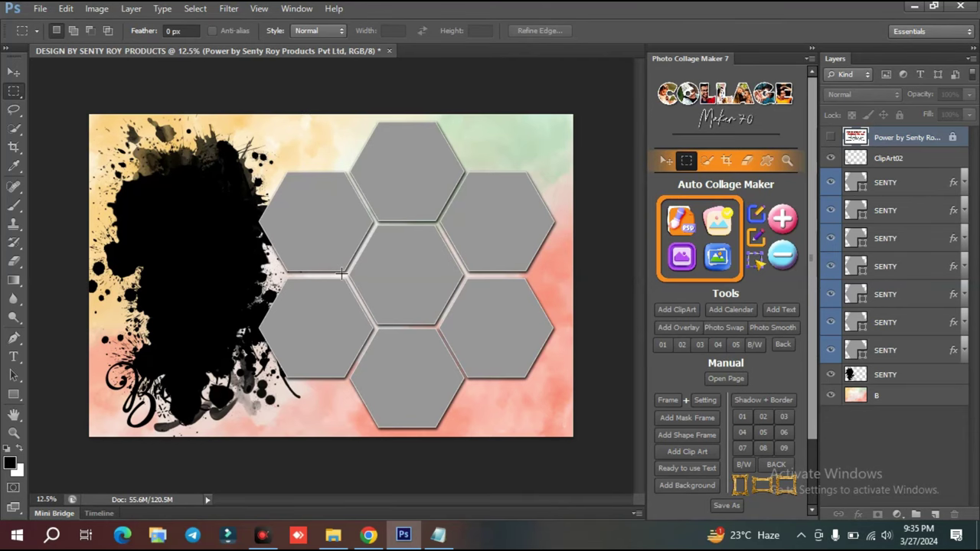
- Minimize Photoshop and open D:\Photo Collage Maker 7.0\Customer Photo in File Explorer
click(914, 7)
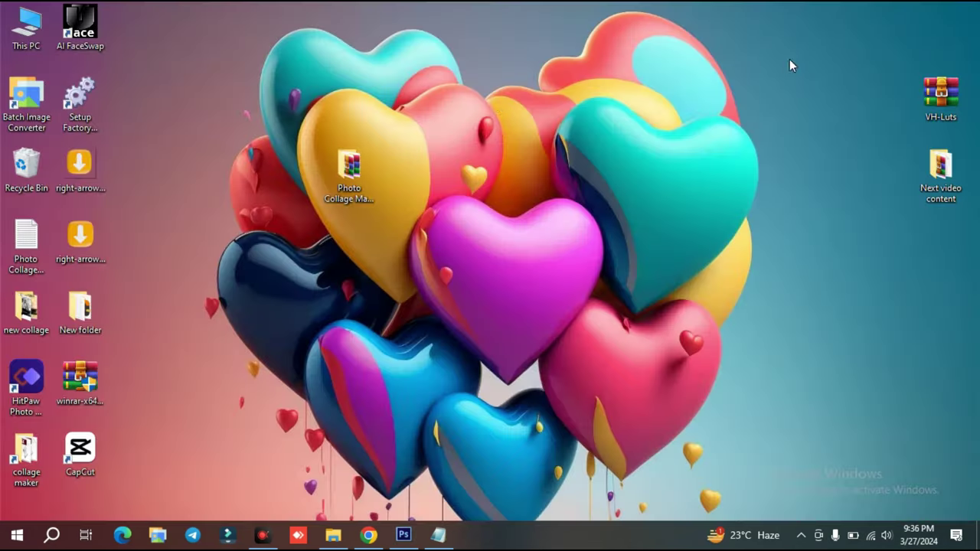
double_click(27, 44)
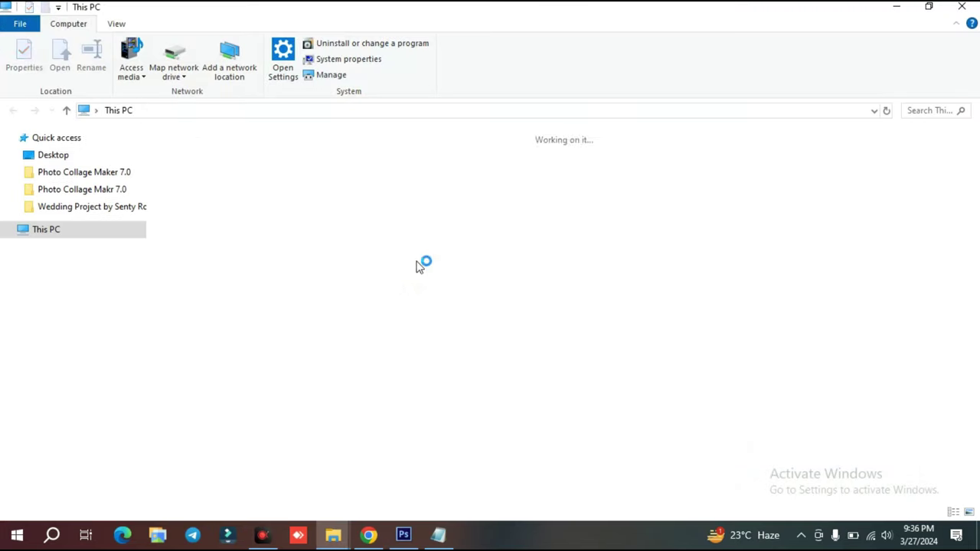
double_click(434, 274)
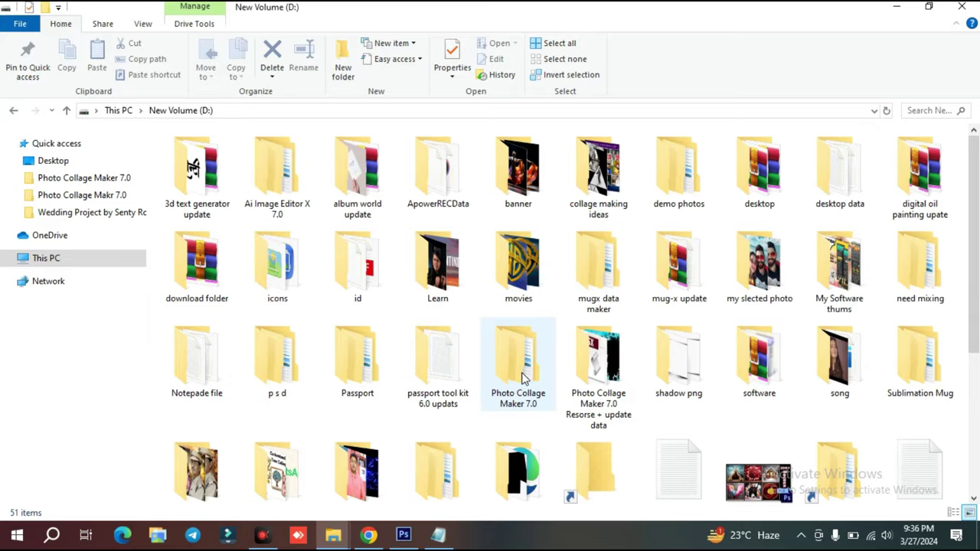
double_click(523, 377)
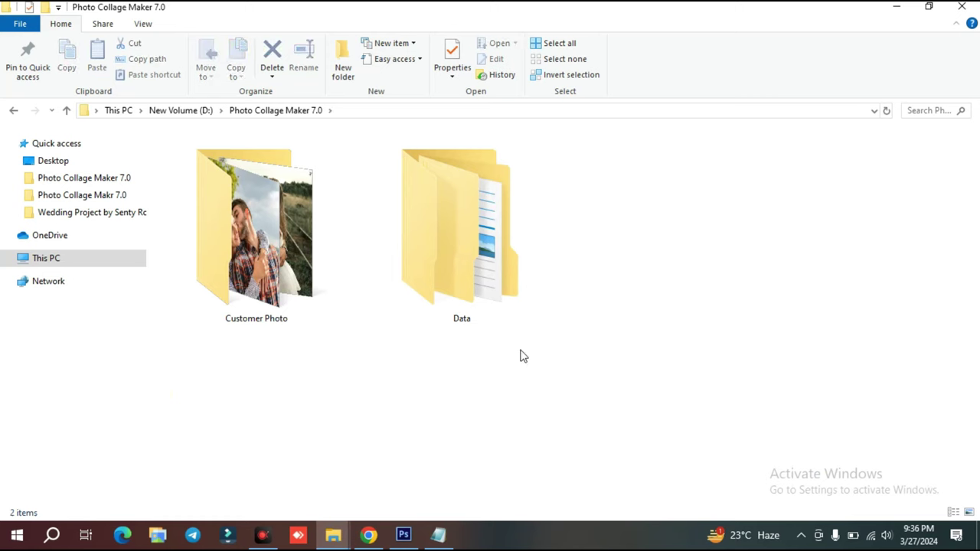
drag(526, 388, 230, 203)
click(474, 283)
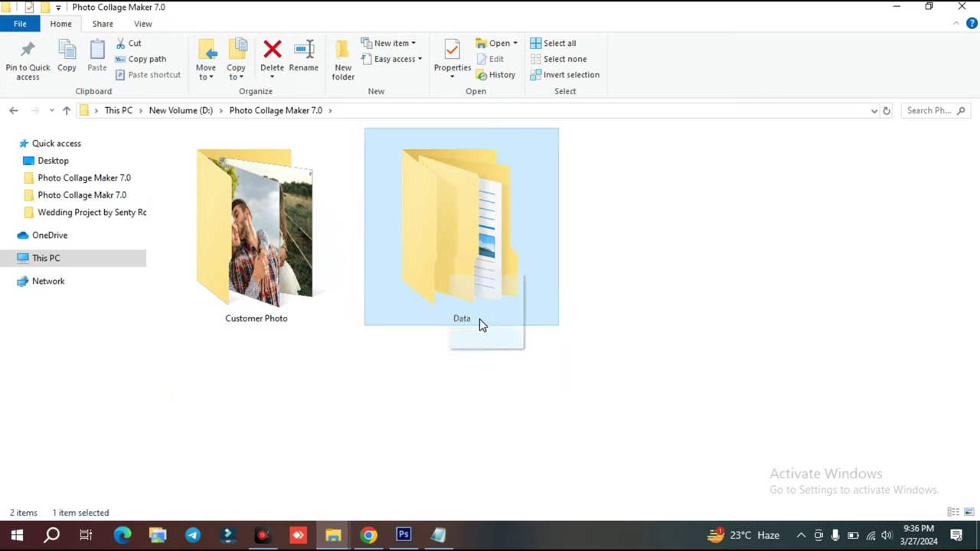
click(282, 285)
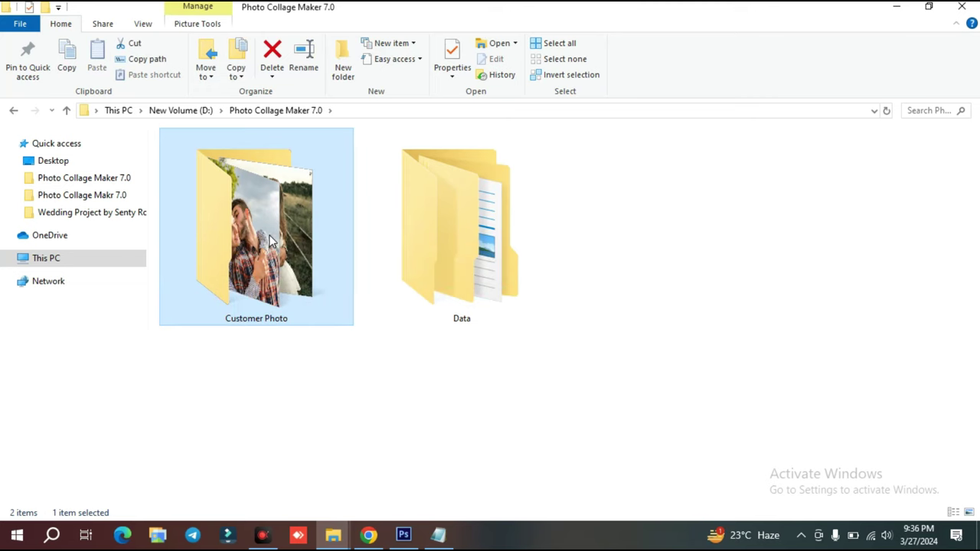
double_click(269, 241)
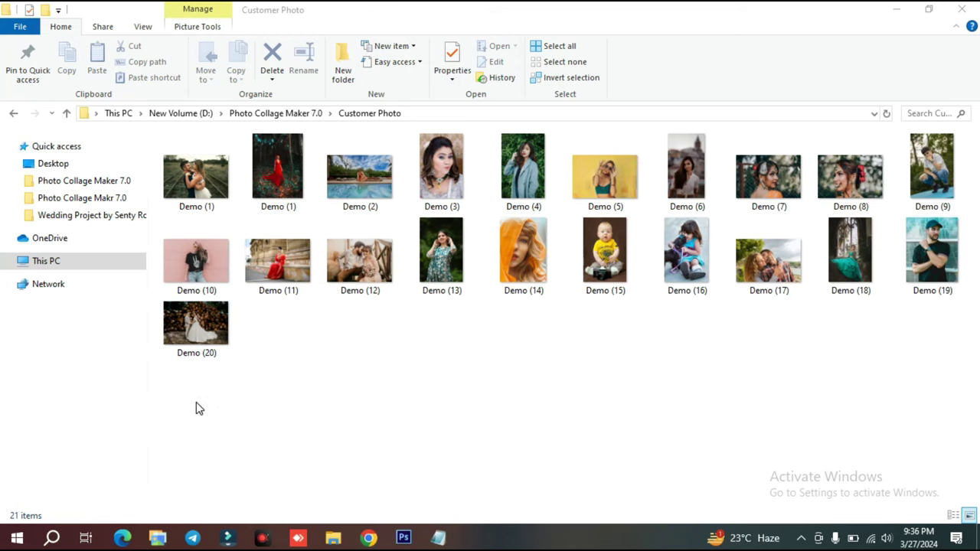
- Drag-select all 21 demo customer photos in the Customer Photo folder
drag(196, 405, 903, 134)
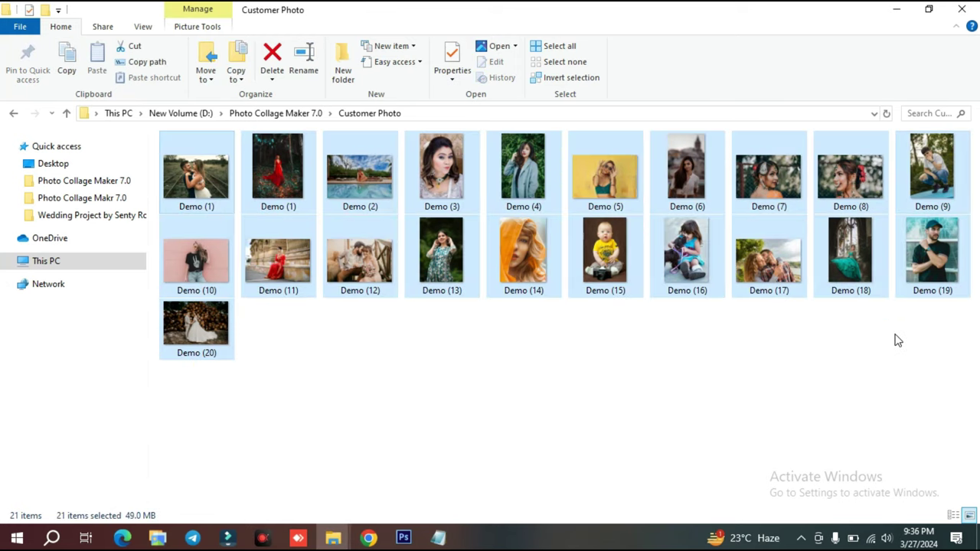
click(901, 380)
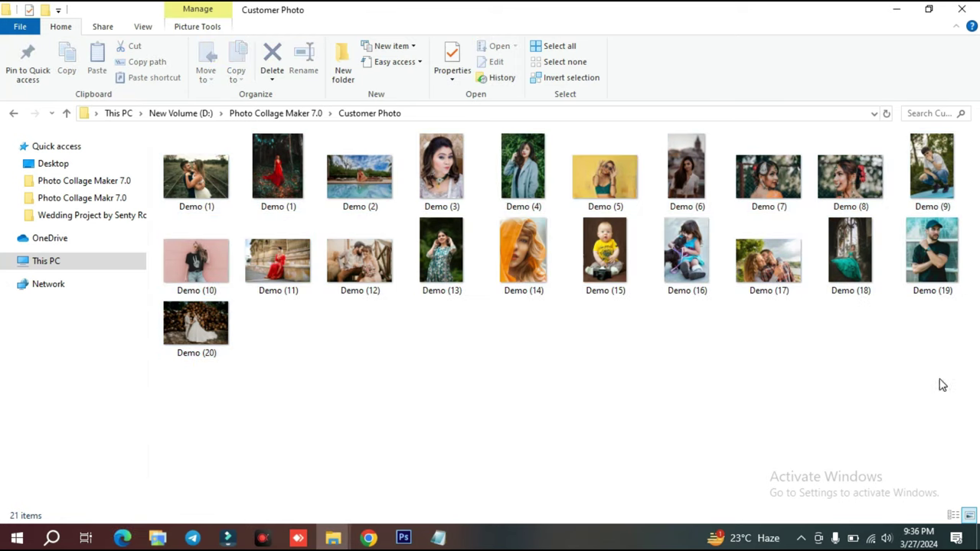
drag(932, 372, 192, 149)
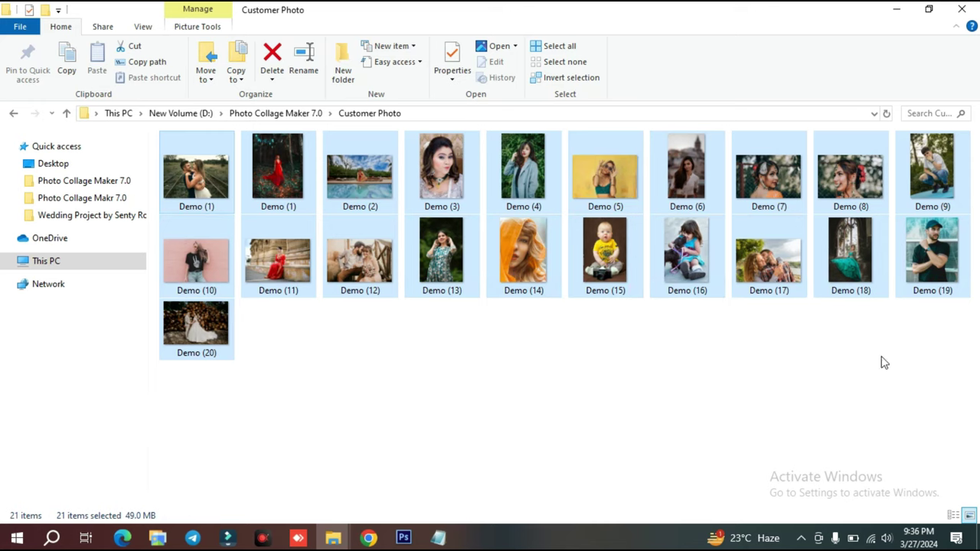
drag(957, 378, 306, 217)
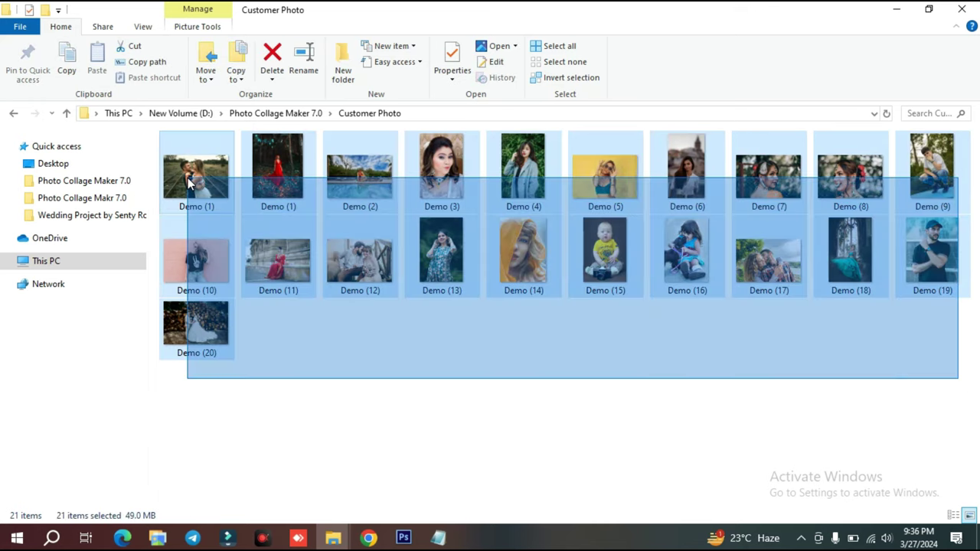
drag(190, 184, 190, 184)
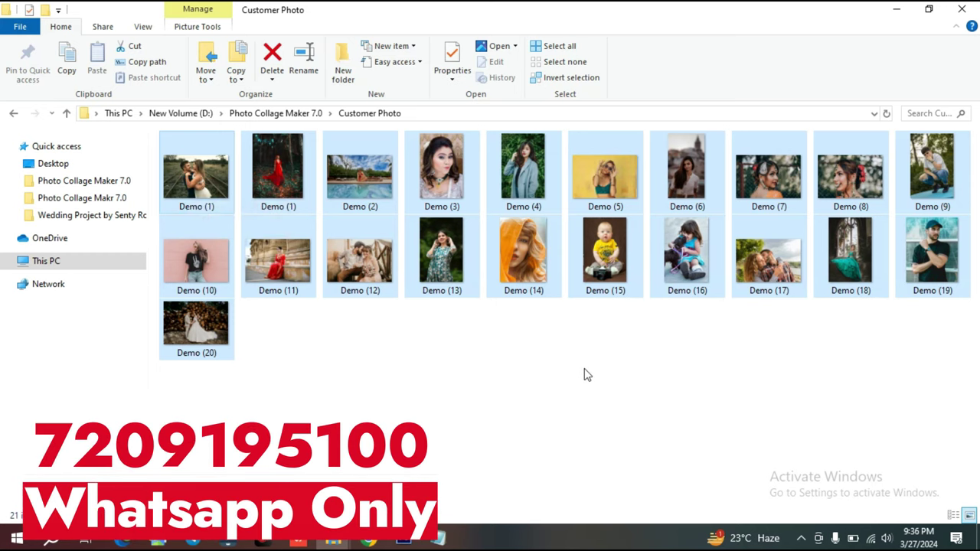
click(329, 333)
drag(173, 406, 241, 360)
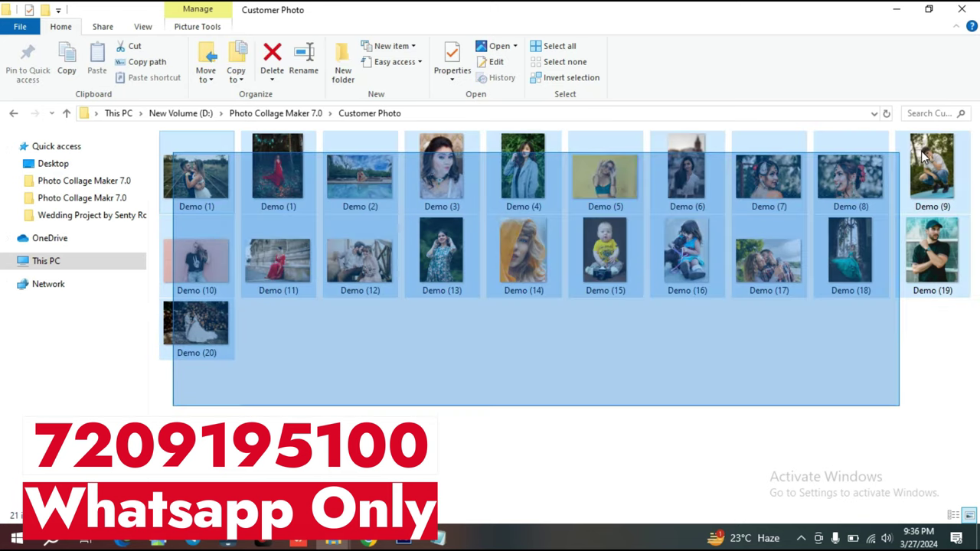
drag(875, 159, 892, 132)
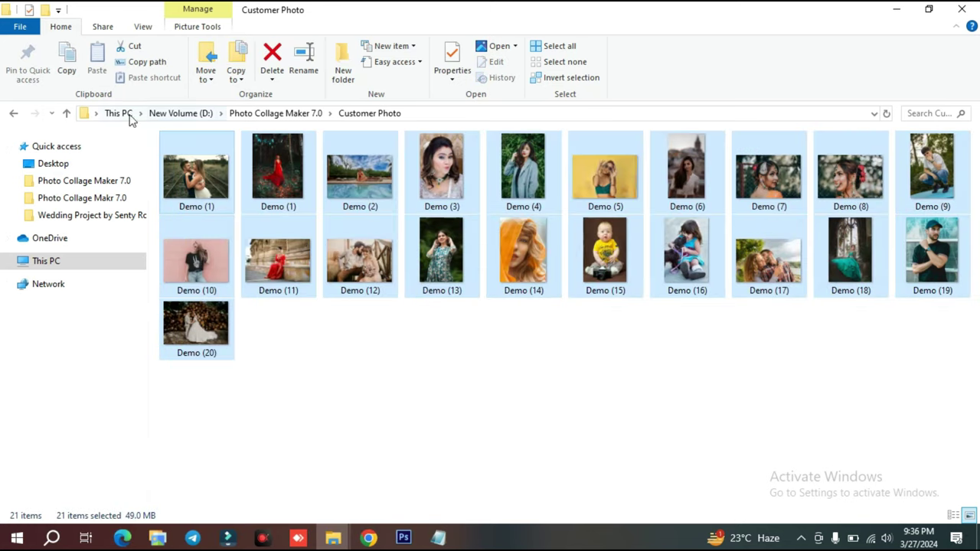
- Open the Data folder and select its subfolders, including Calendar 2024, Png Frames, Shape and Text
click(69, 115)
double_click(487, 252)
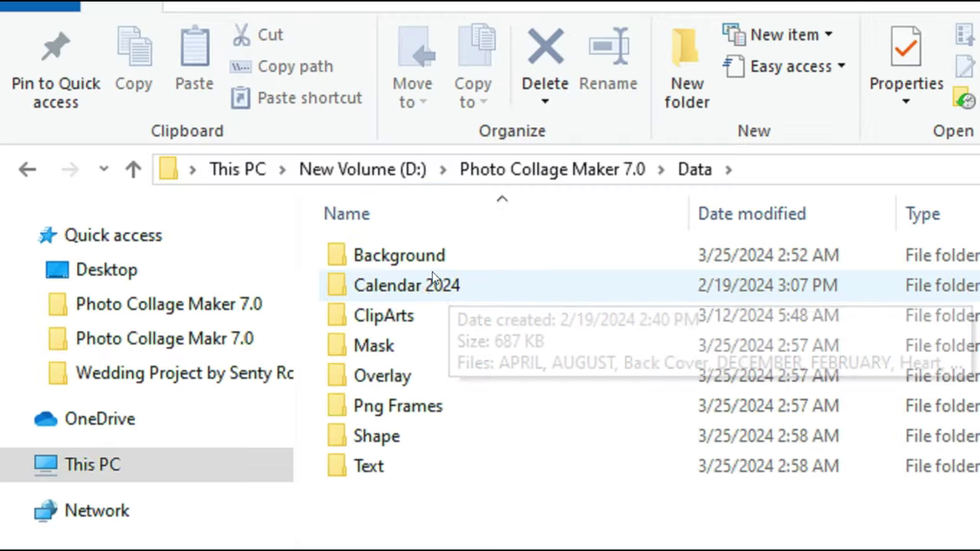
click(227, 173)
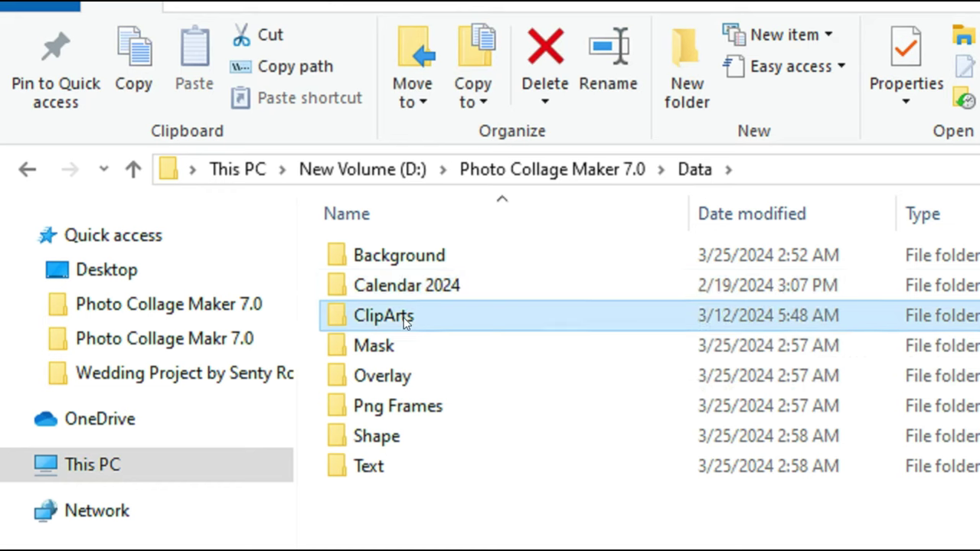
click(434, 407)
click(421, 437)
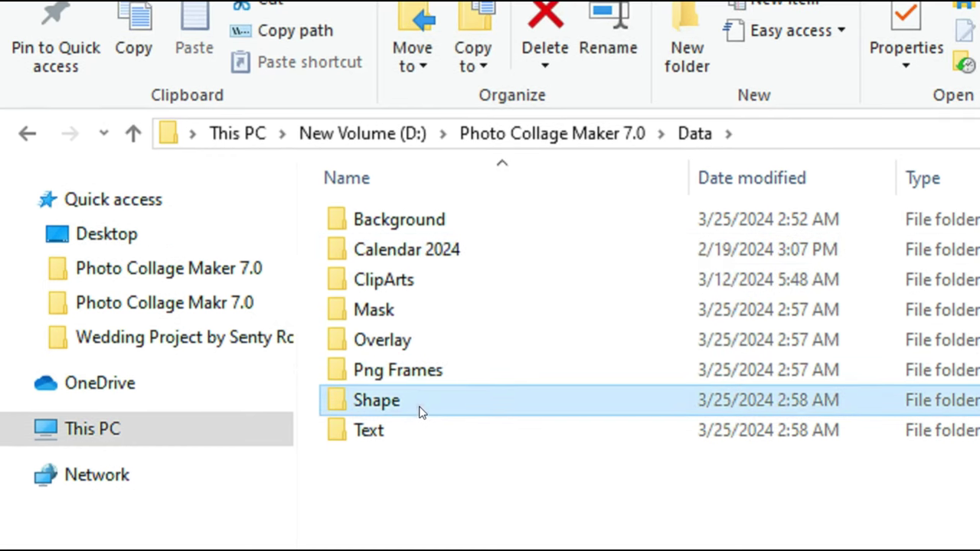
click(405, 468)
drag(442, 549, 349, 234)
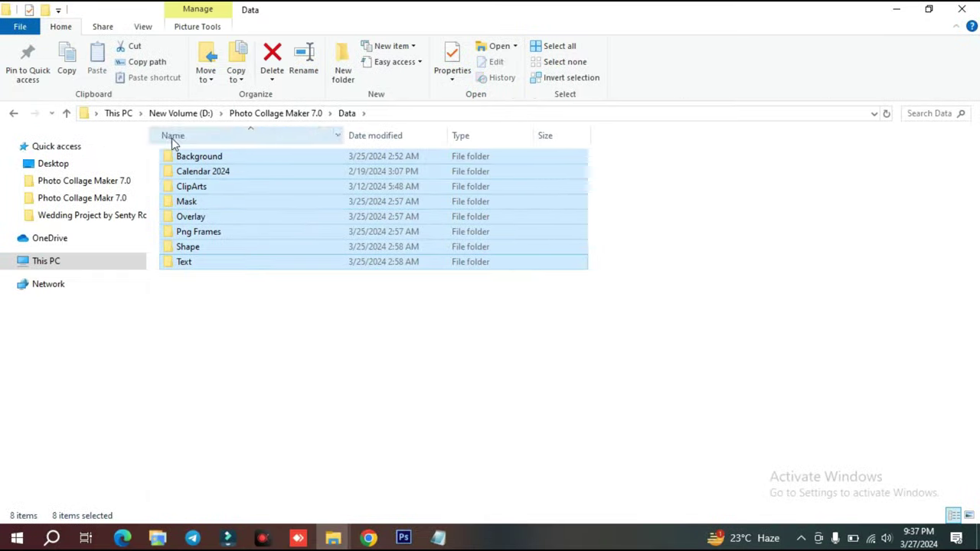
- Reselect all 21 photos in Customer Photo with Ctrl+A, then minimize Explorer
click(67, 113)
double_click(242, 222)
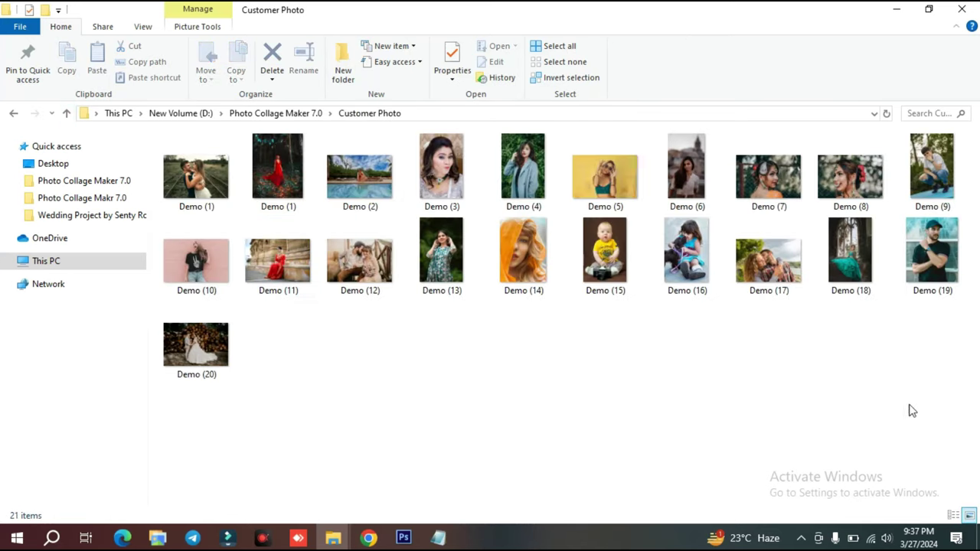
drag(974, 411, 682, 291)
key(ctrl+a)
click(897, 10)
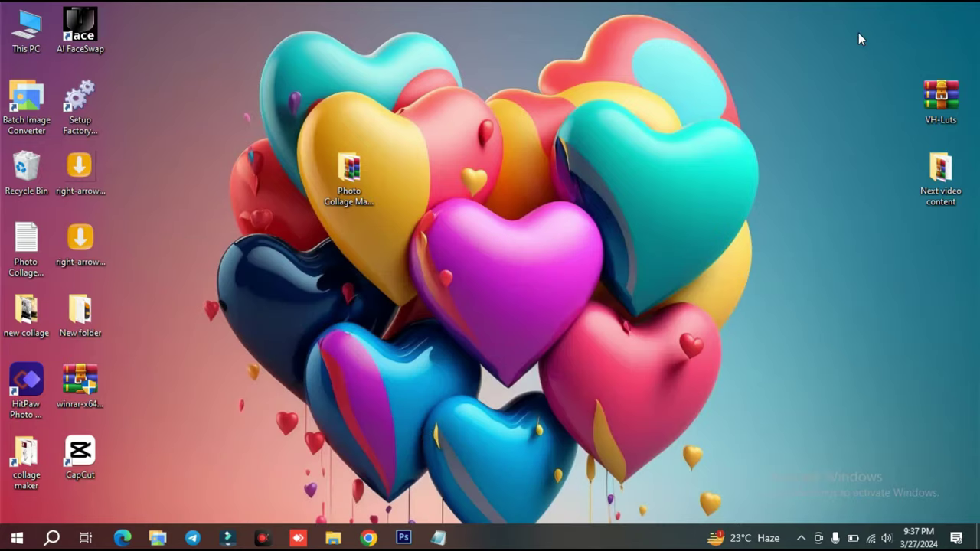
- Back in Photoshop, auto-fill the hexagon frames using Collage Maker's Add Multi photos
click(403, 538)
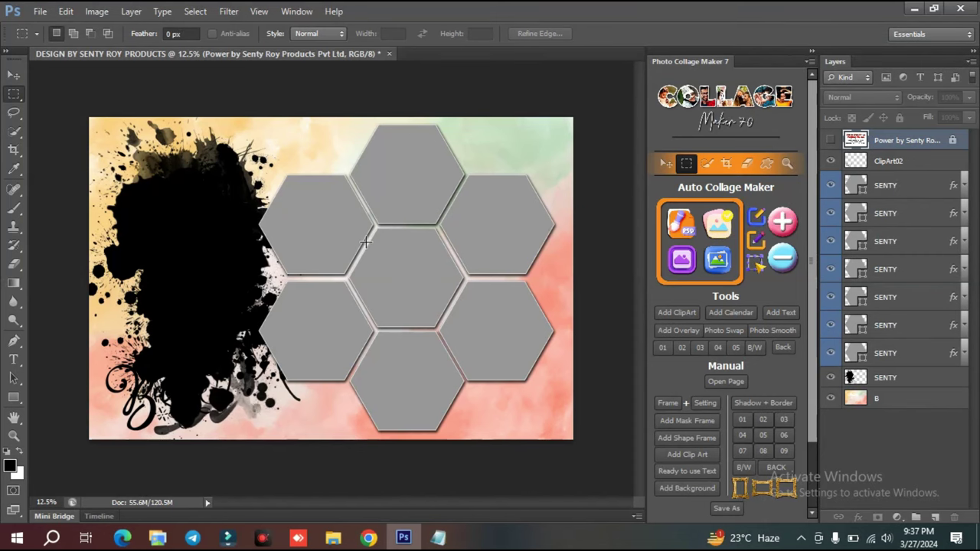
click(718, 229)
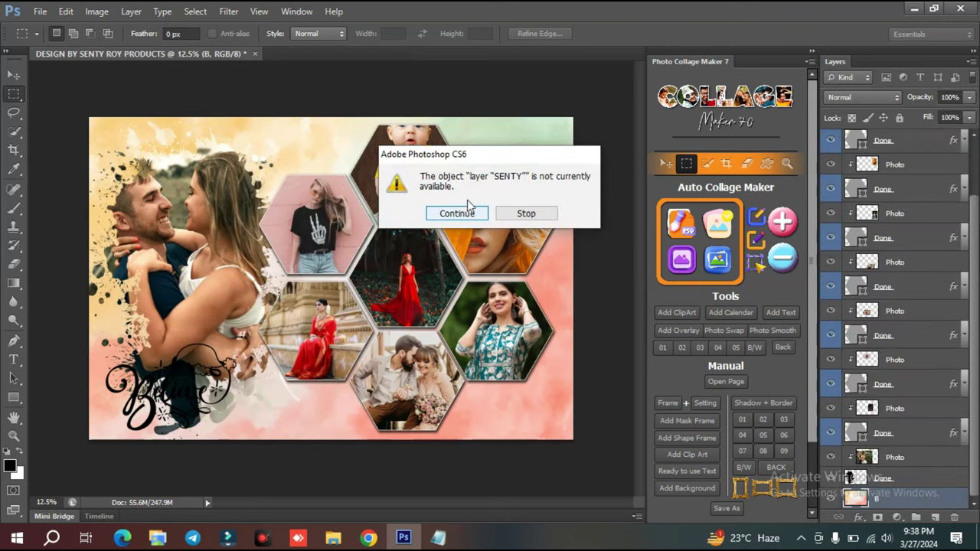
- Halt the photo-filling run and dismiss the missing-layer and cancellation alerts
drag(487, 159, 473, 210)
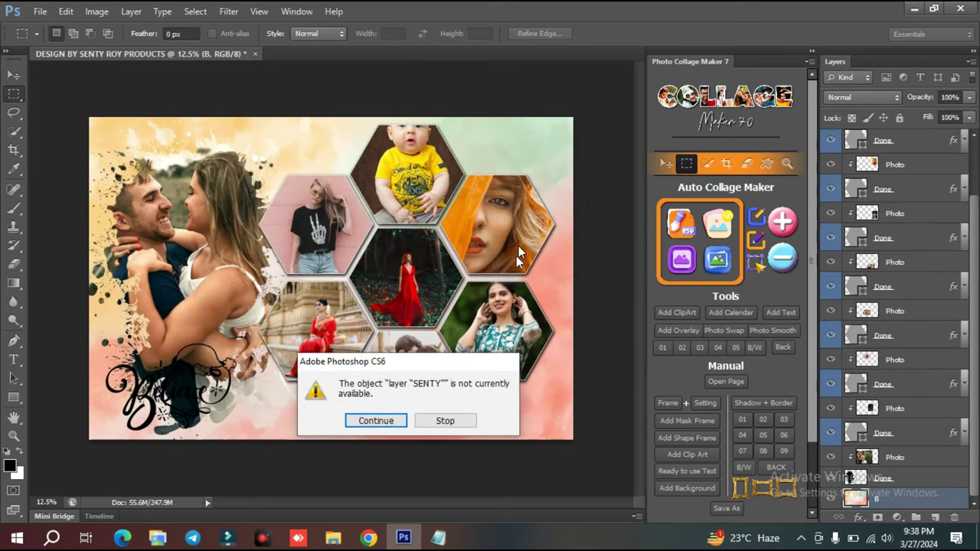
drag(493, 213, 506, 227)
click(530, 287)
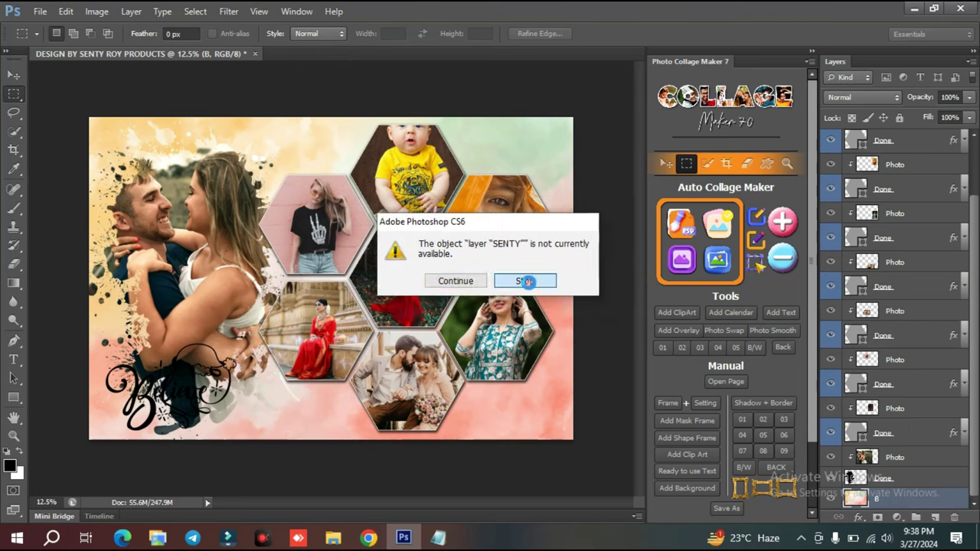
click(521, 285)
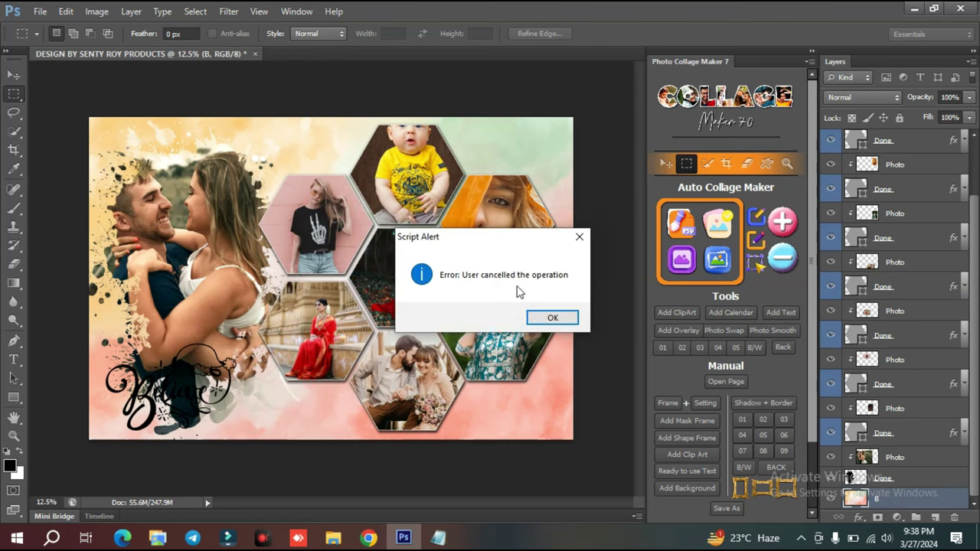
click(557, 319)
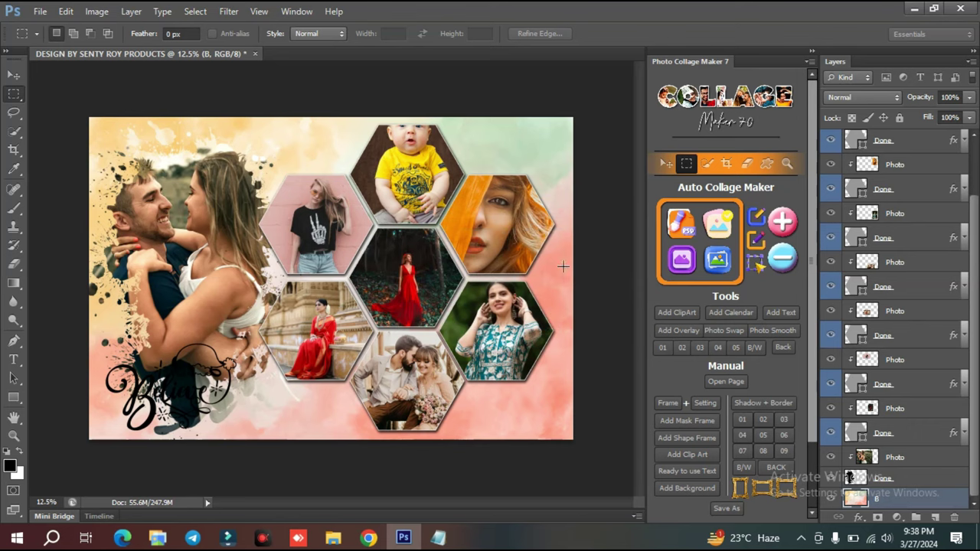
- Move the baby and green-dress photos lower and reposition the couple photo in its frame
key(v)
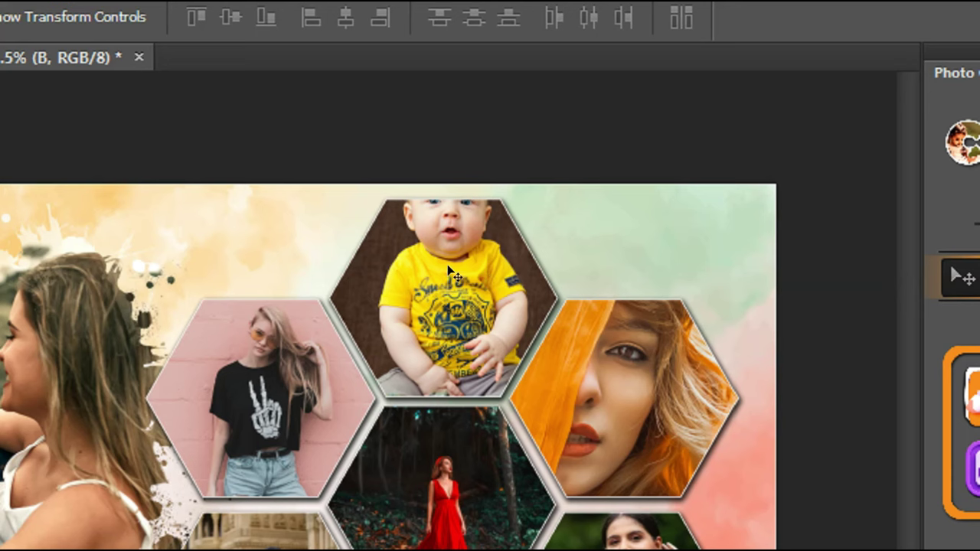
drag(452, 274, 444, 341)
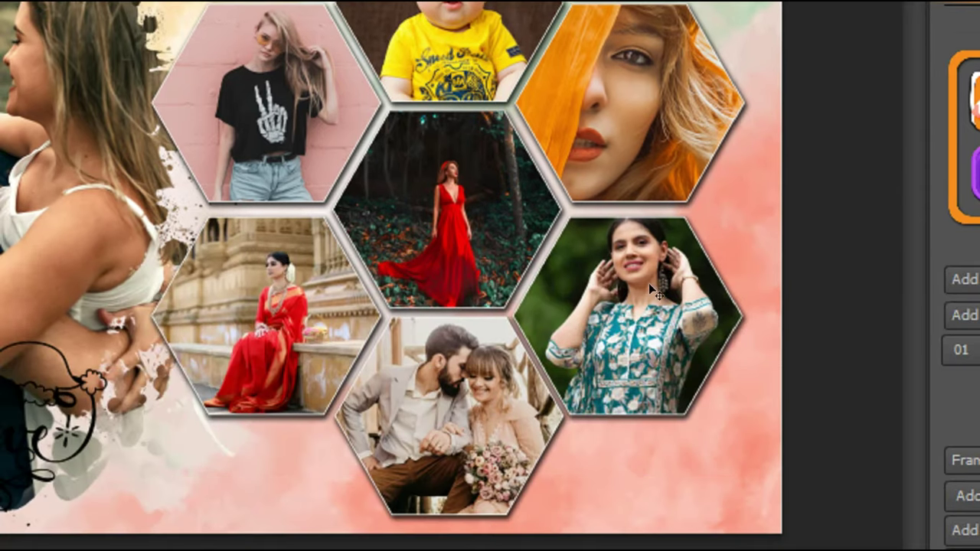
drag(648, 282, 650, 297)
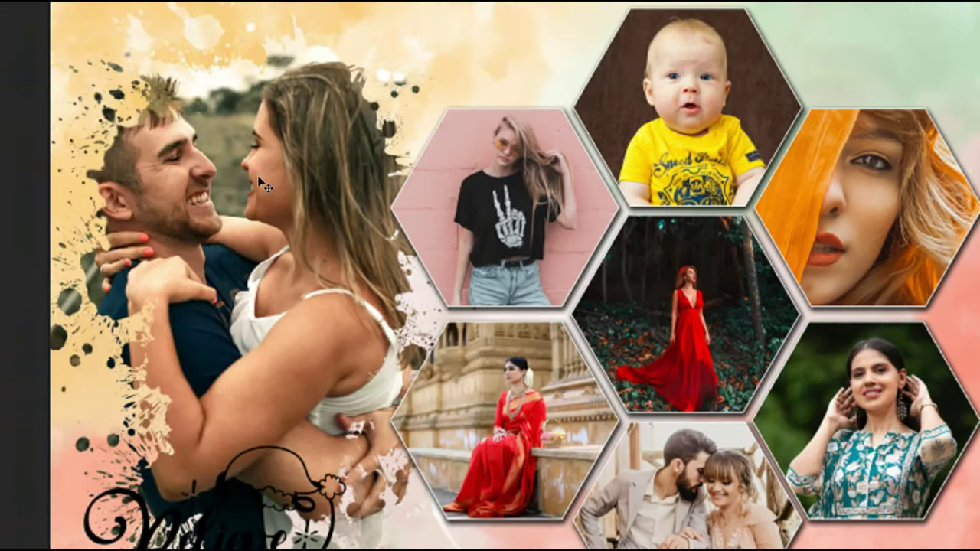
drag(258, 182, 274, 192)
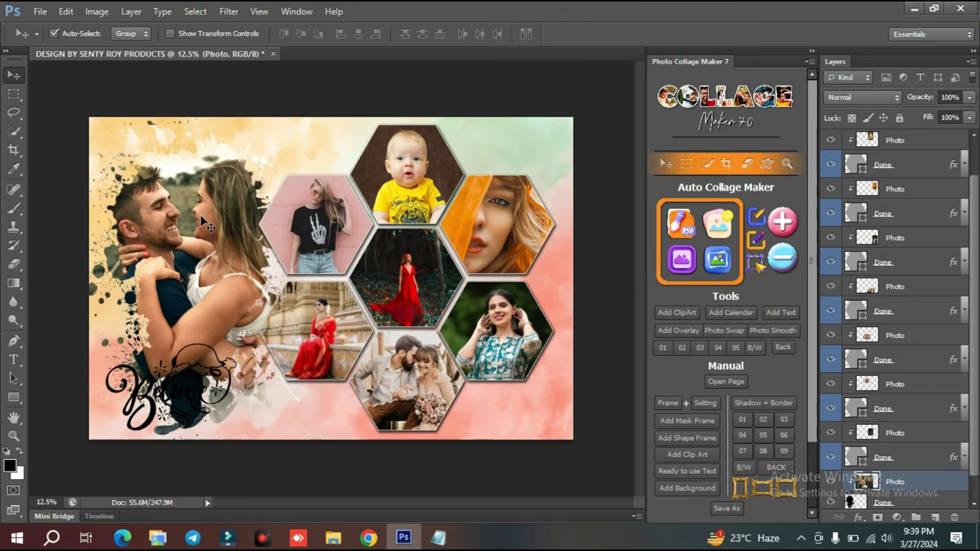
drag(213, 249, 187, 248)
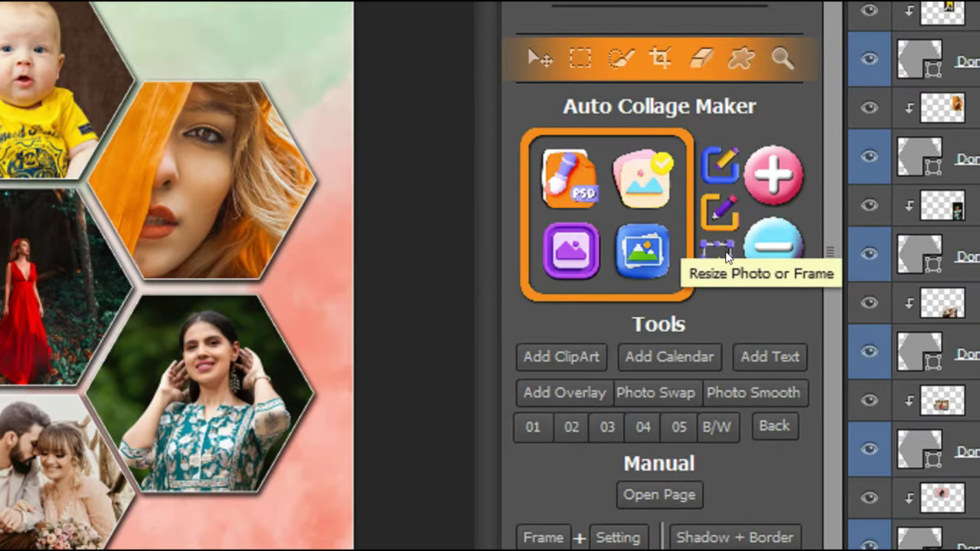
click(723, 261)
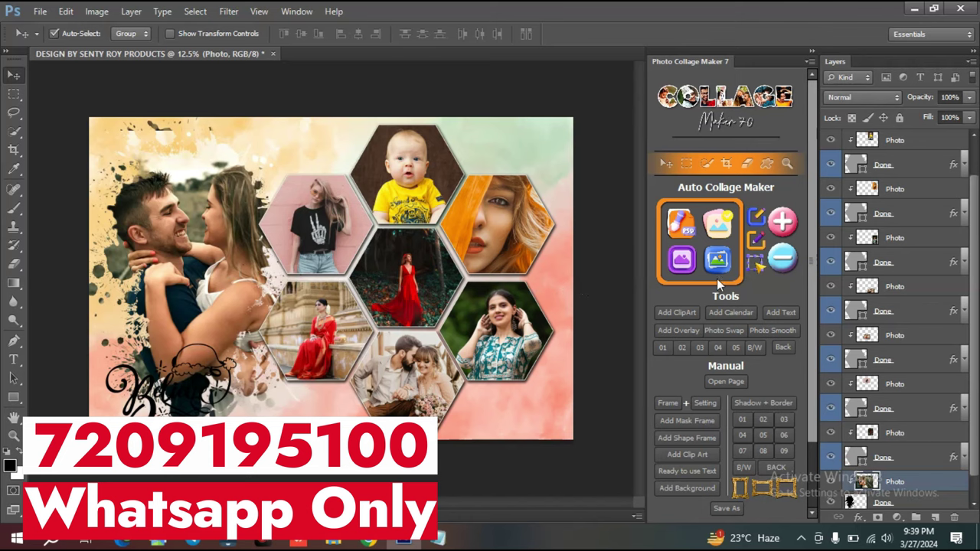
- Scale the splash-area couple photo down to about 93% and nudge it into place
click(760, 272)
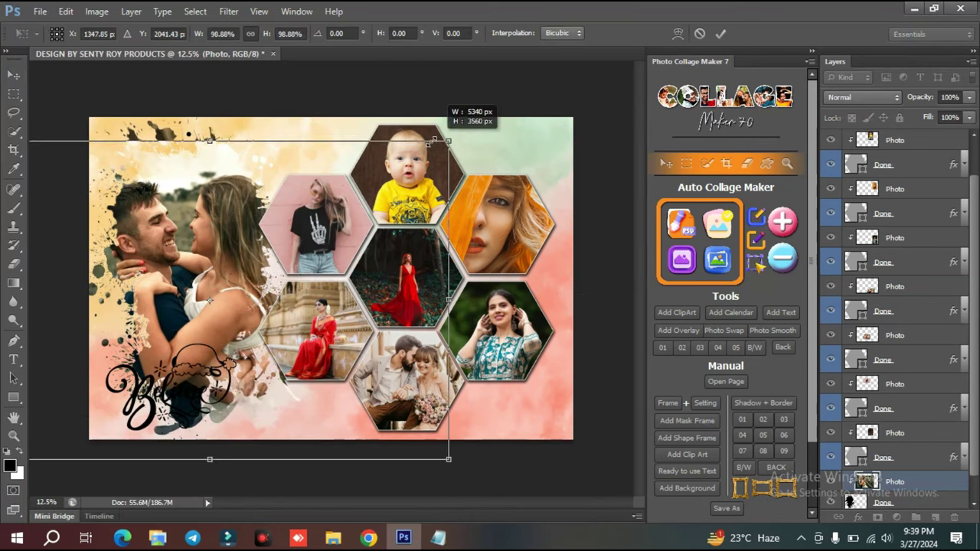
drag(473, 124, 448, 135)
drag(378, 265, 390, 242)
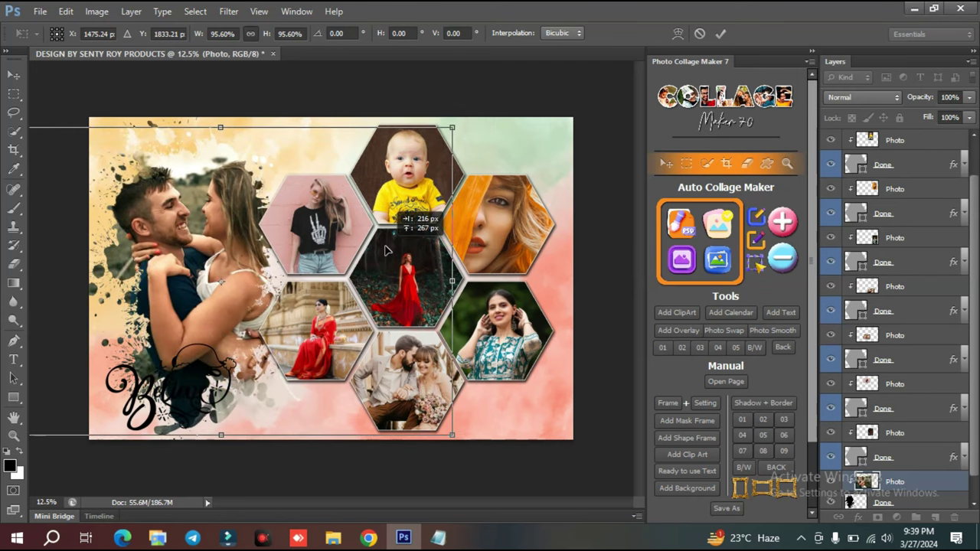
drag(451, 437, 439, 426)
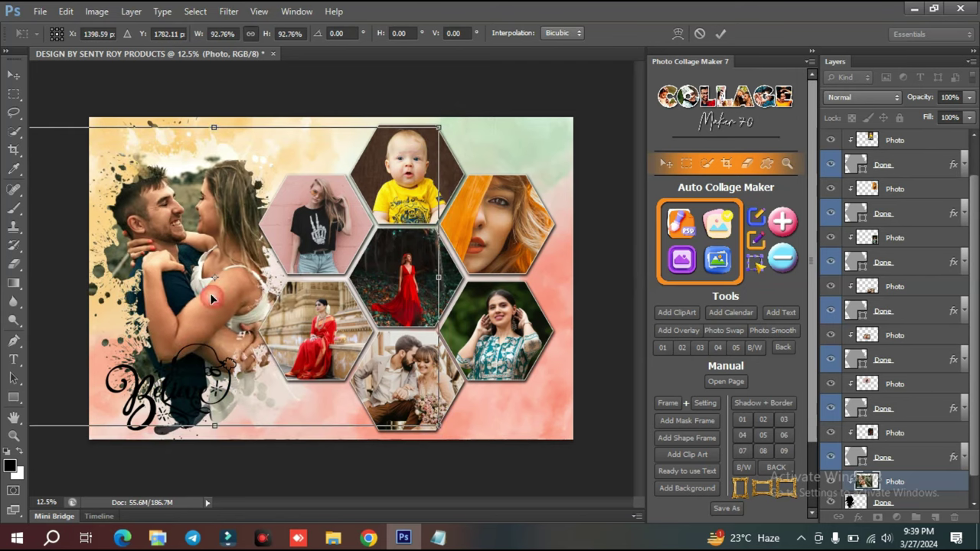
drag(212, 294, 214, 294)
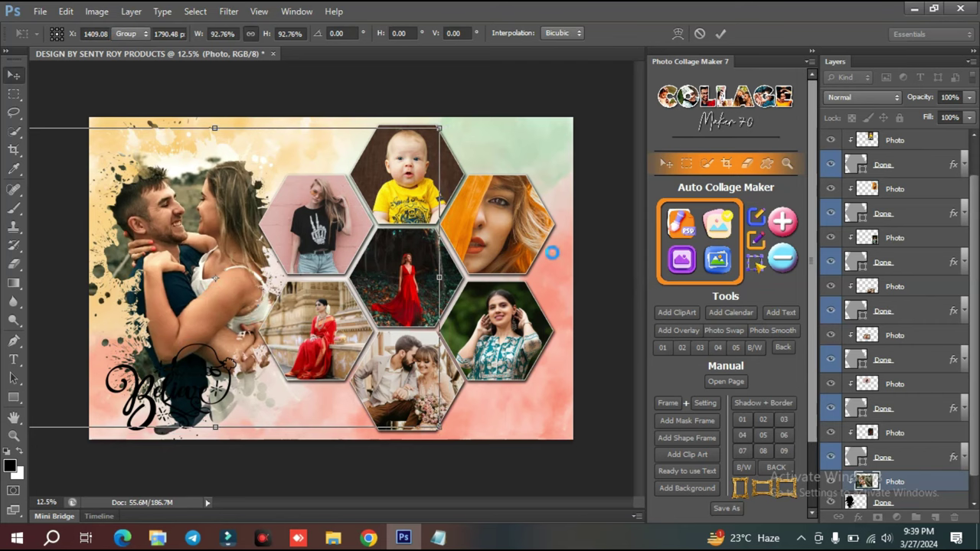
key(Return)
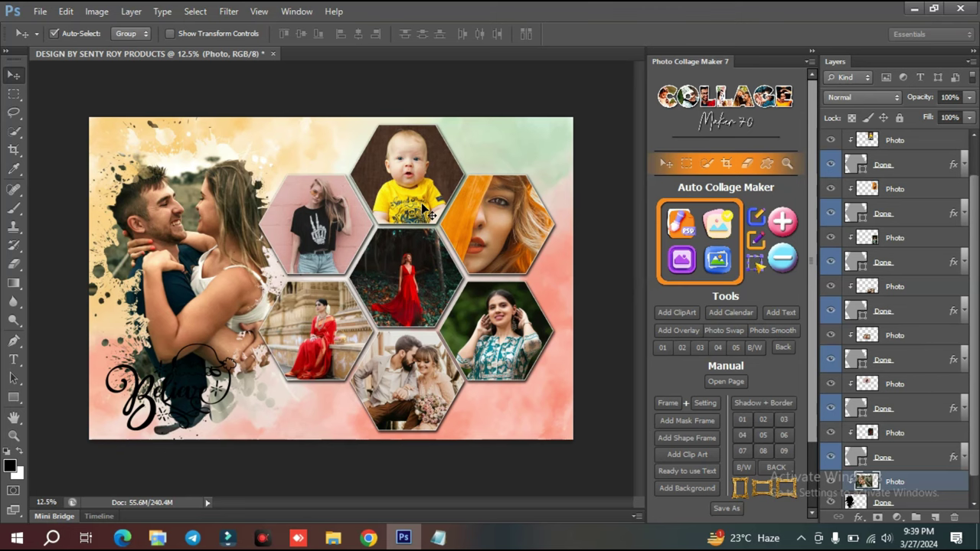
- Reposition and brighten the orange-scarf photo, then shift the red-dress photo sideways in its hexagon
drag(492, 230, 491, 226)
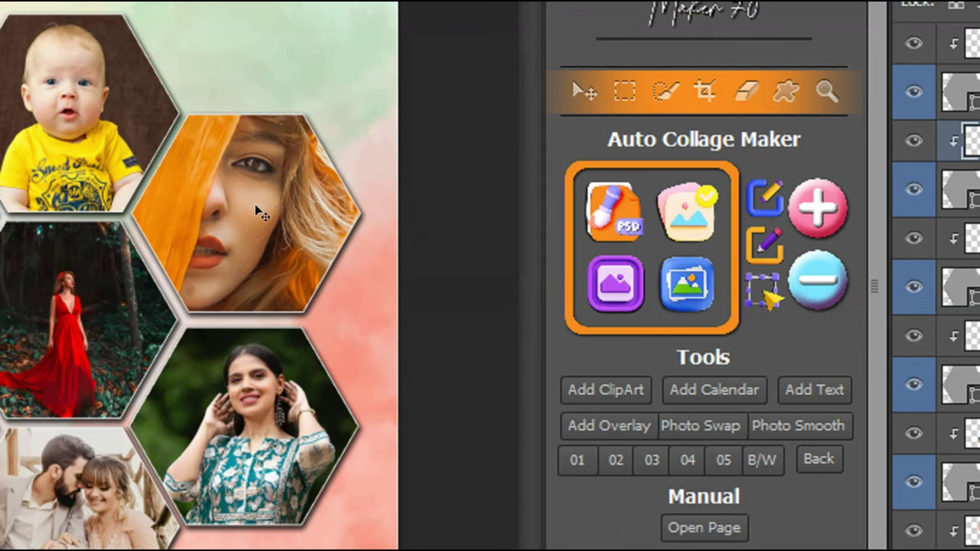
drag(260, 215, 250, 213)
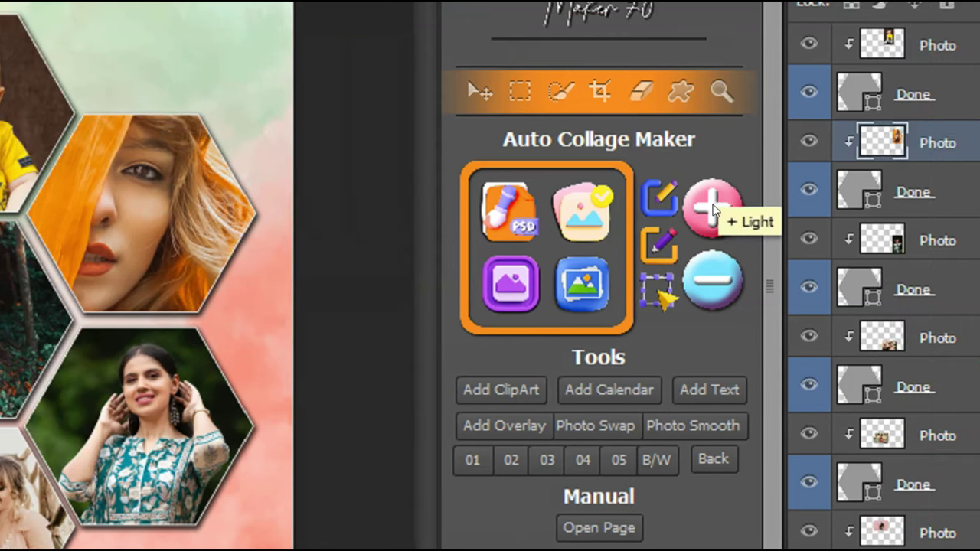
click(711, 212)
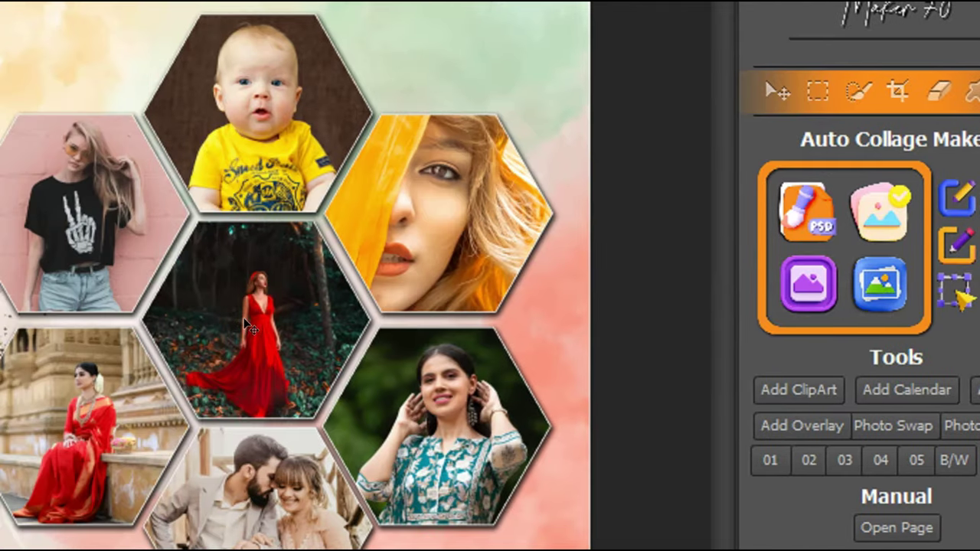
drag(249, 325, 256, 326)
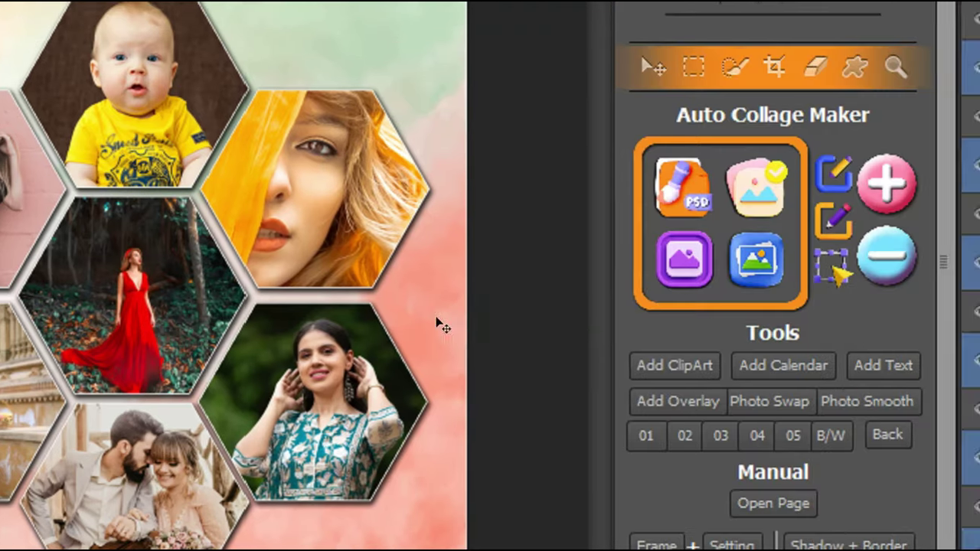
drag(528, 209, 253, 287)
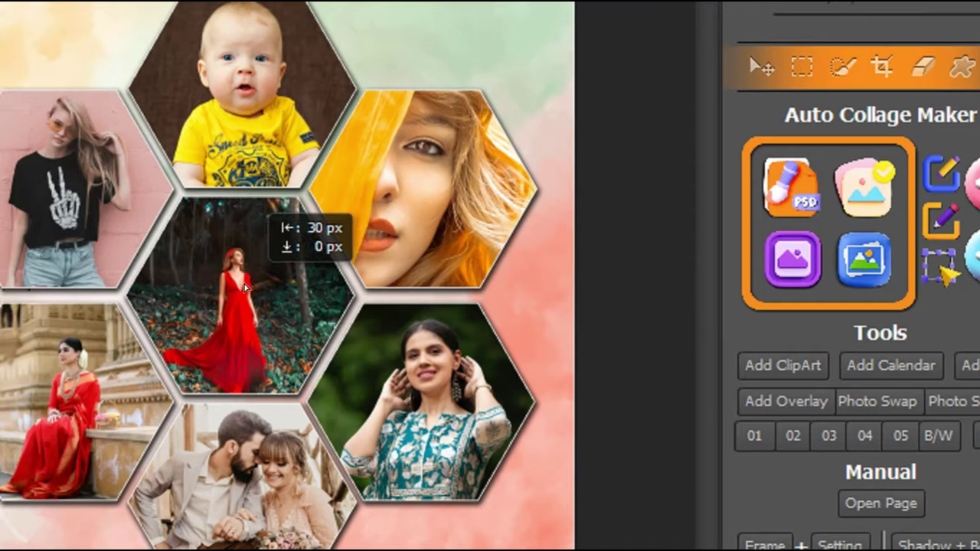
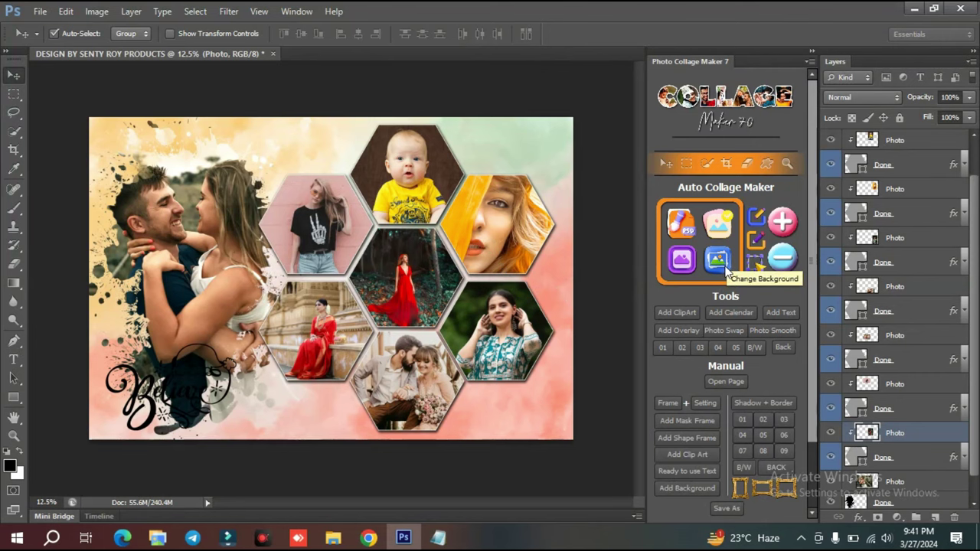
- Choose a new background image from the Collage Maker chooser to sit behind the hexagon collage
click(725, 266)
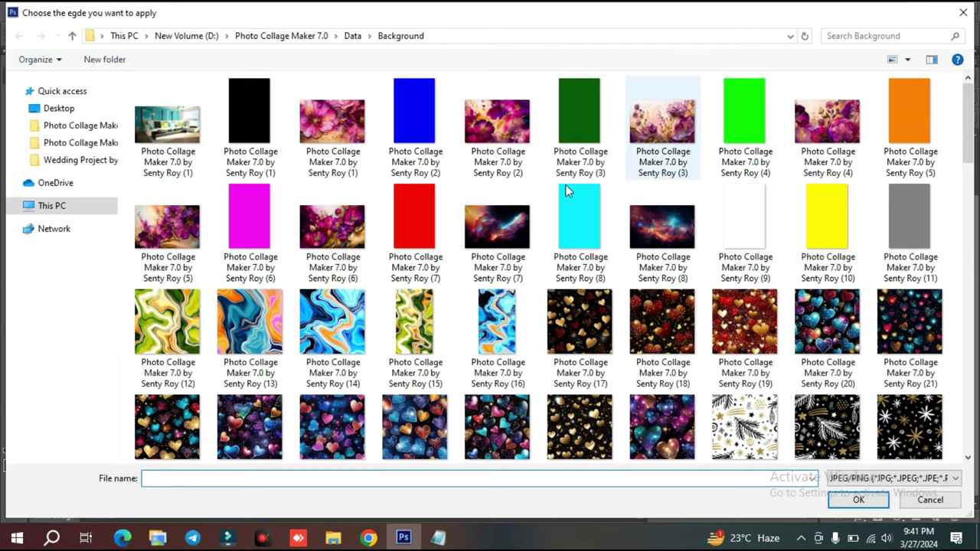
mouse_move(909, 219)
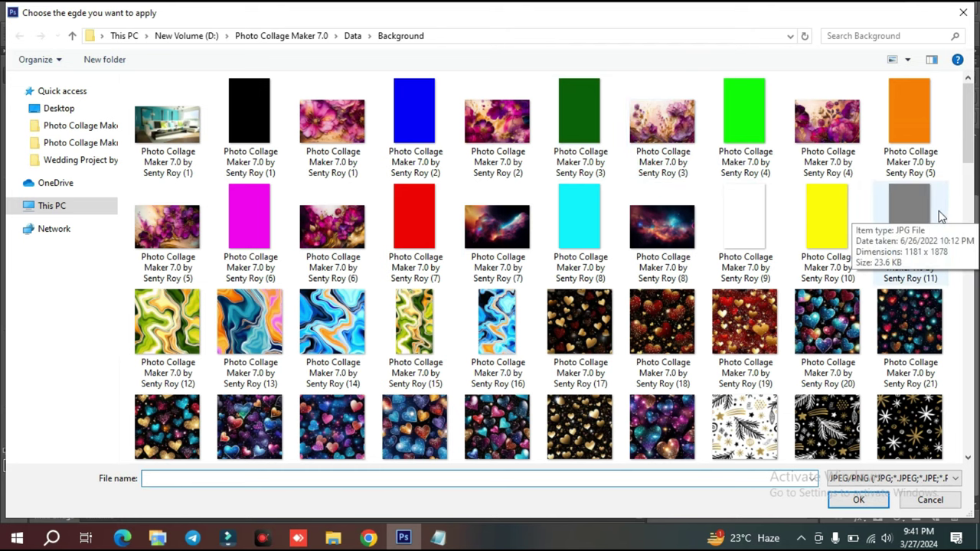
drag(968, 143, 967, 274)
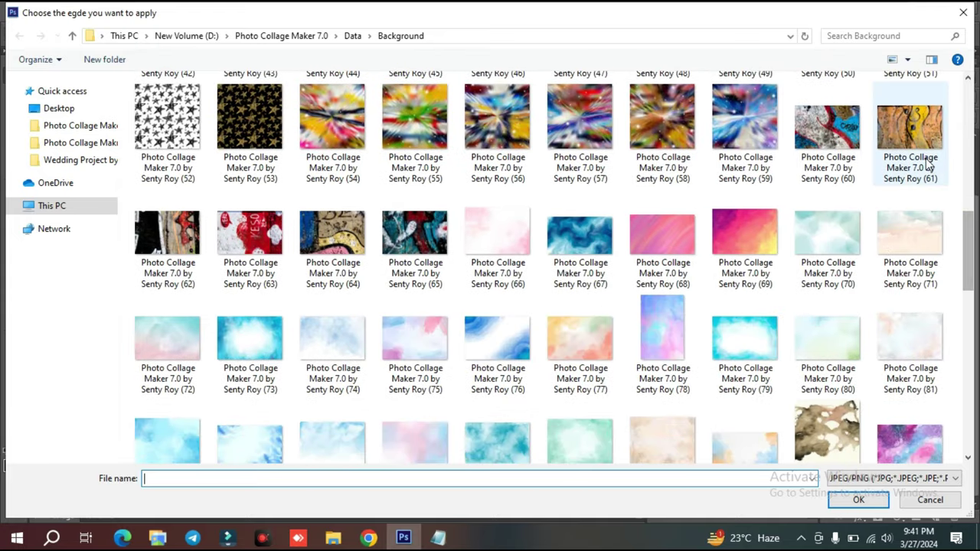
double_click(909, 345)
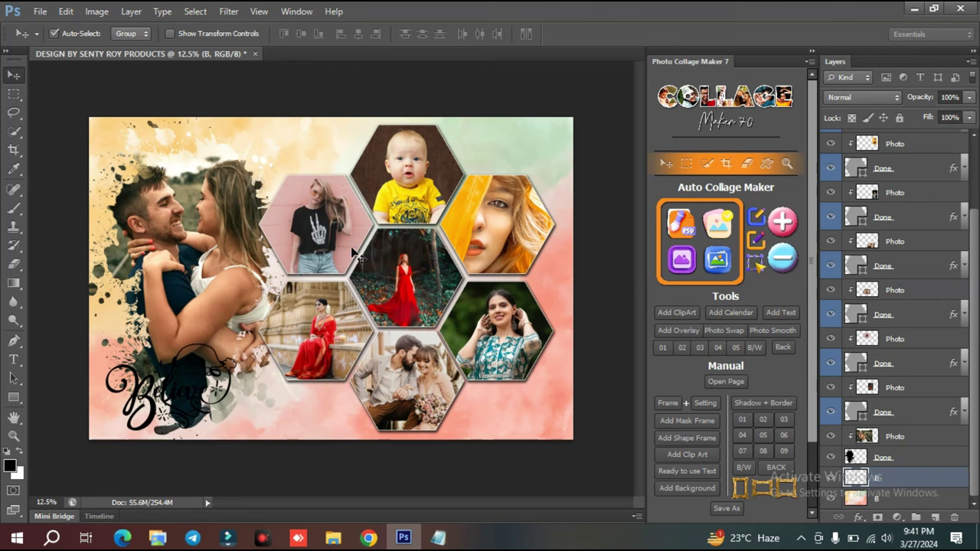
- Blur the new background with an 83.5-pixel Gaussian blur, comparing previews before accepting
mouse_move(476, 115)
mouse_down()
mouse_move(580, 140)
mouse_move(640, 135)
mouse_up()
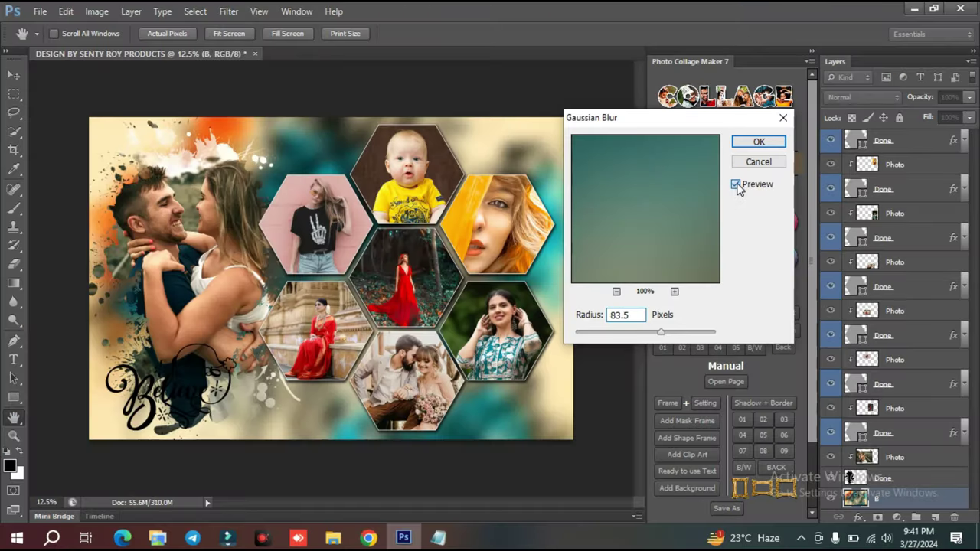
click(737, 186)
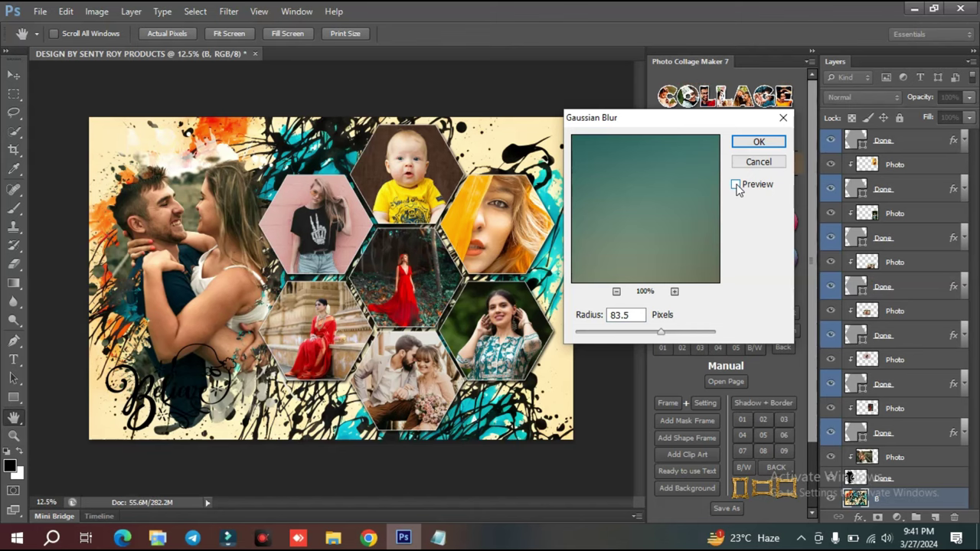
click(736, 185)
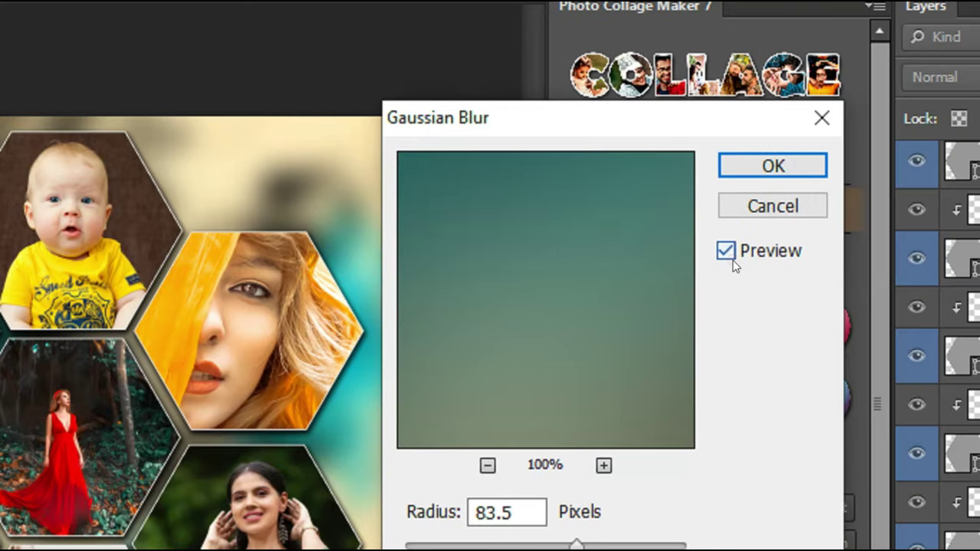
click(737, 185)
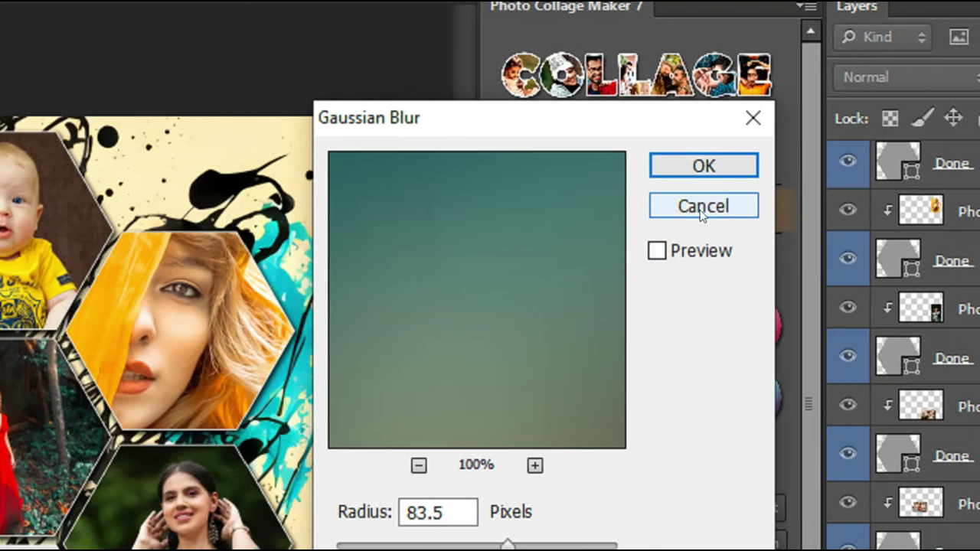
click(656, 253)
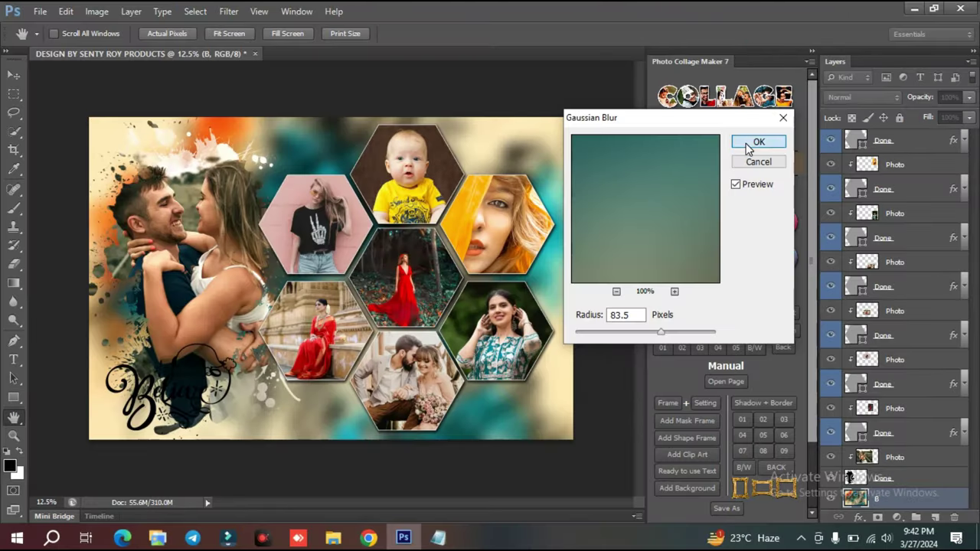
click(750, 145)
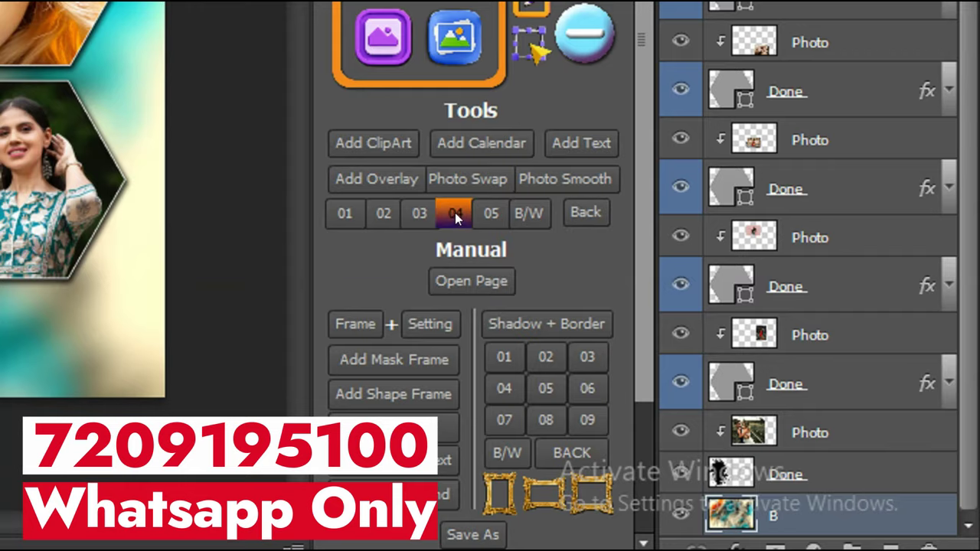
- Try B/W on the centre red-dress photo, revert it, then apply gradient colour effect 01
mouse_move(494, 188)
mouse_down()
mouse_move(548, 243)
mouse_move(368, 245)
mouse_move(317, 210)
mouse_move(444, 179)
mouse_move(513, 182)
mouse_up()
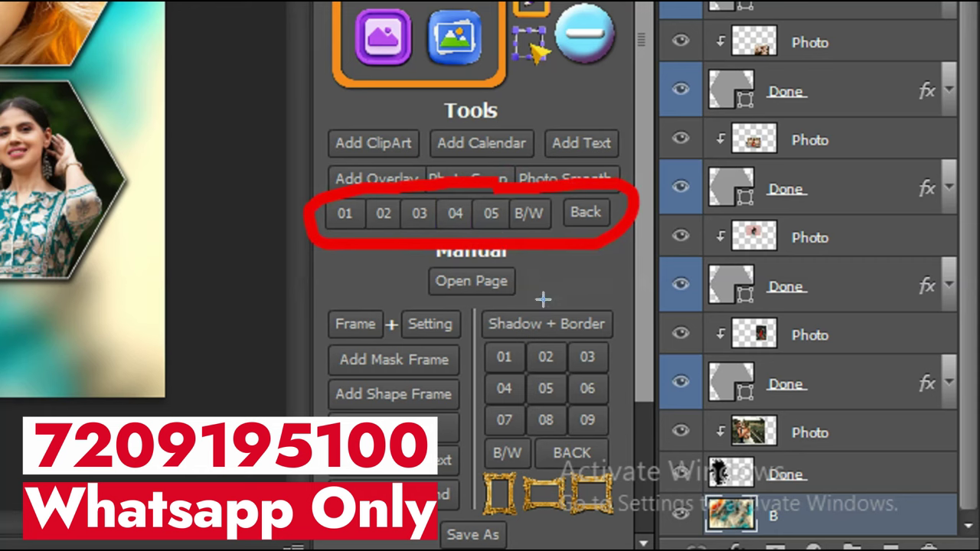
mouse_move(617, 346)
mouse_down()
mouse_move(606, 477)
mouse_move(482, 486)
mouse_move(468, 361)
mouse_move(580, 323)
mouse_up()
key(Escape)
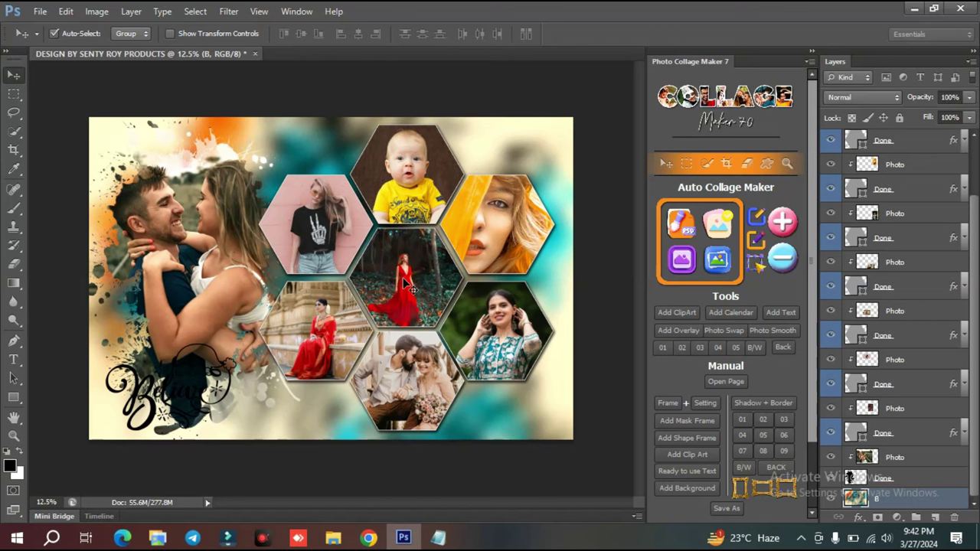
drag(408, 283, 411, 282)
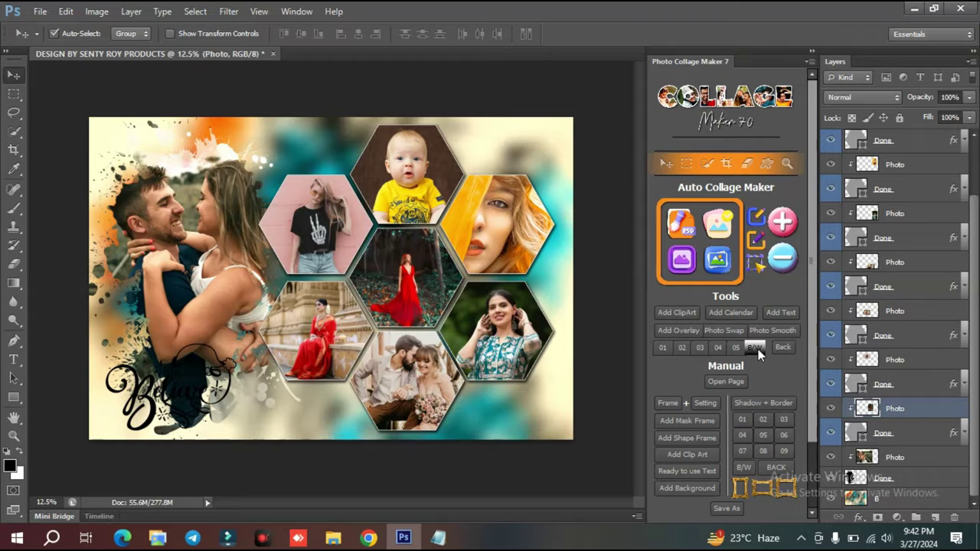
click(756, 348)
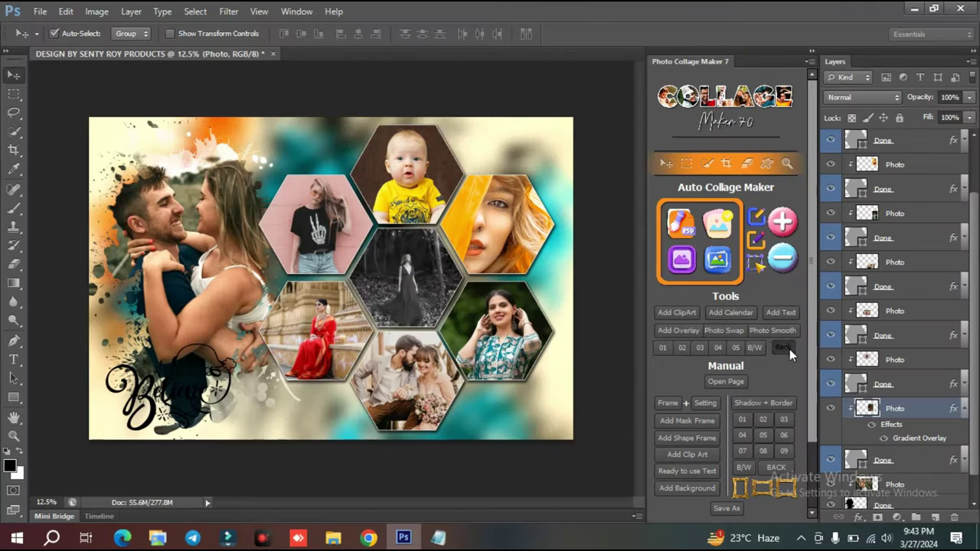
click(783, 347)
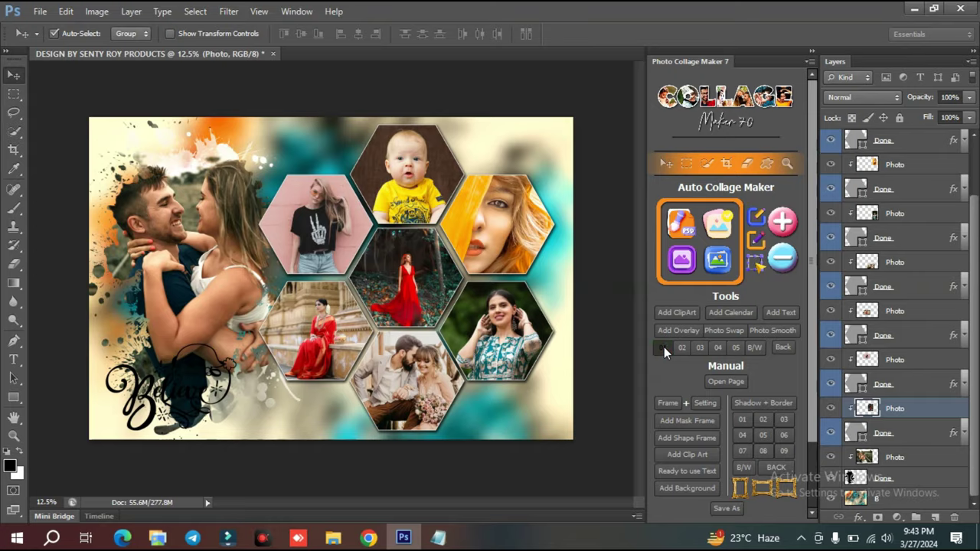
click(663, 349)
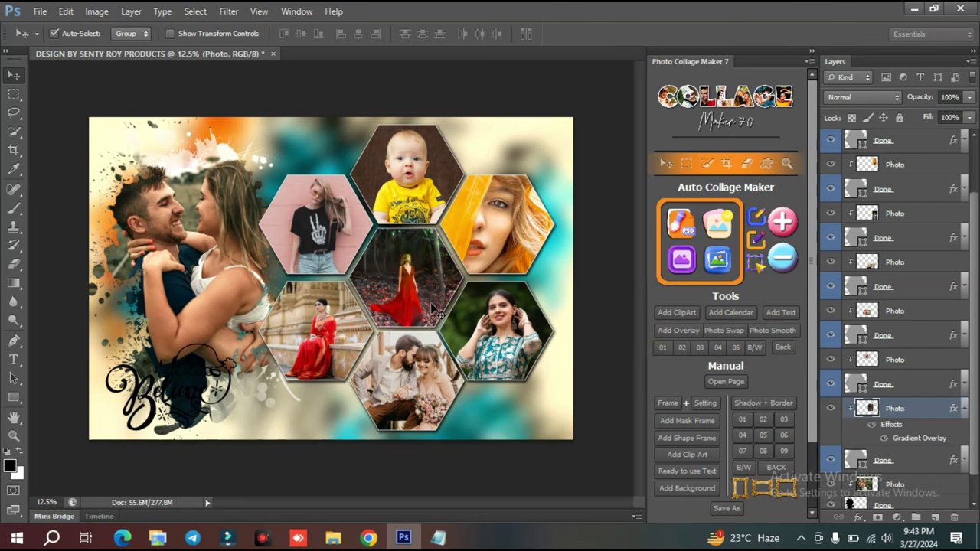
- Select the large couple photo and try a couple of colour effect presets on it
key(ctrl+equal)
key(ctrl+equal)
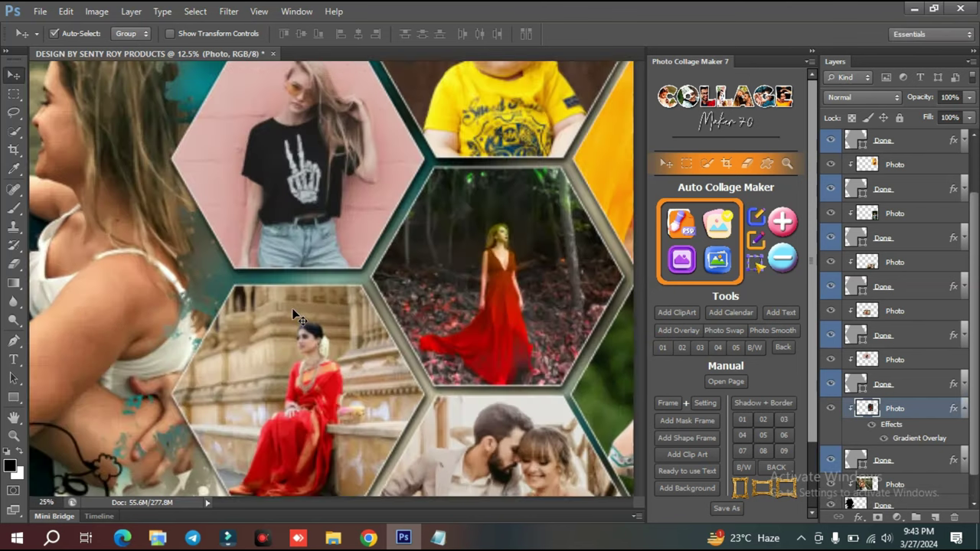
key(ctrl+equal)
mouse_move(262, 264)
mouse_down()
mouse_move(435, 306)
mouse_move(441, 297)
mouse_up()
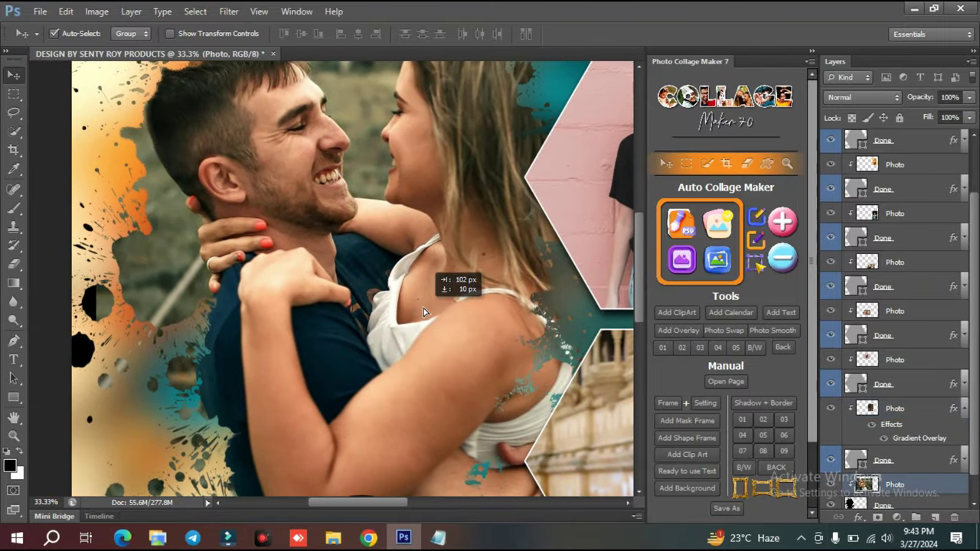
click(681, 347)
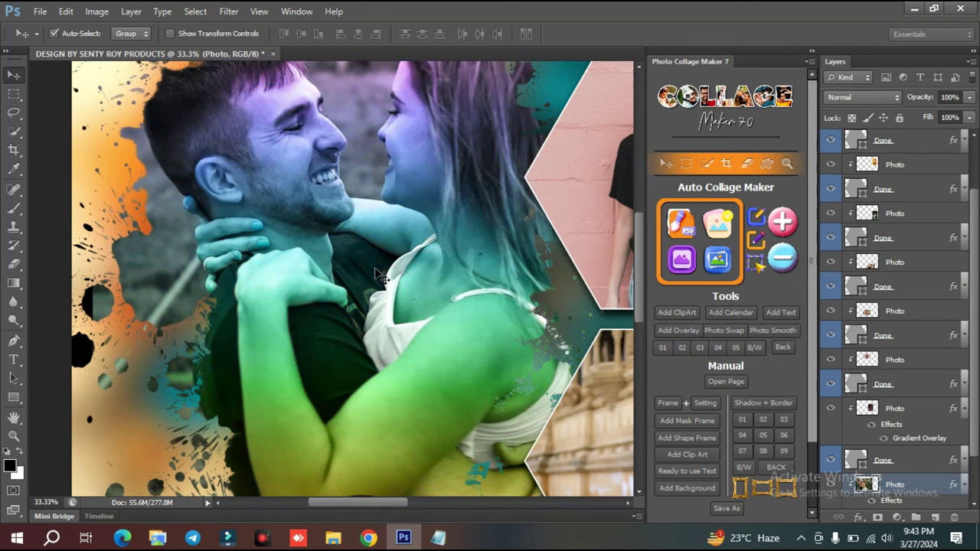
key(ctrl+minus)
key(ctrl+minus)
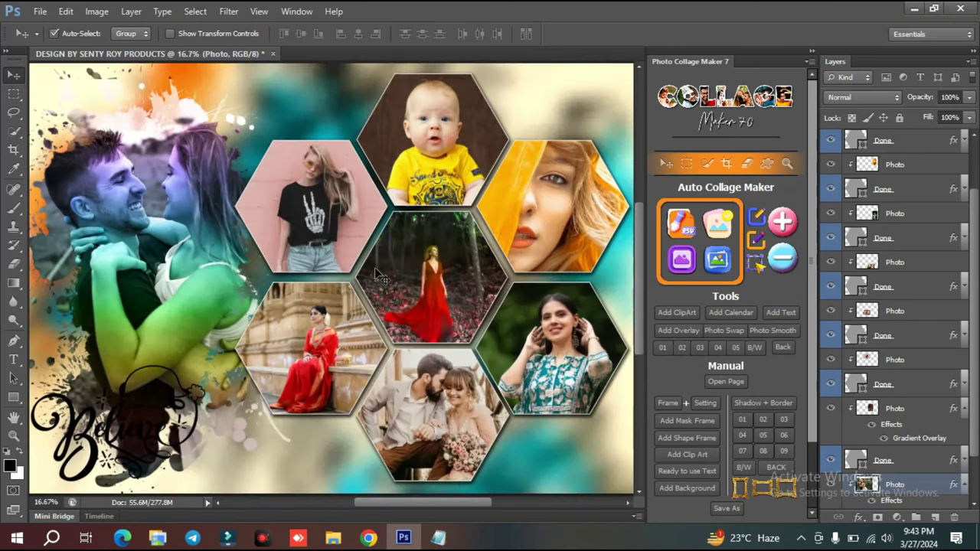
scroll(315, 288, left, 3)
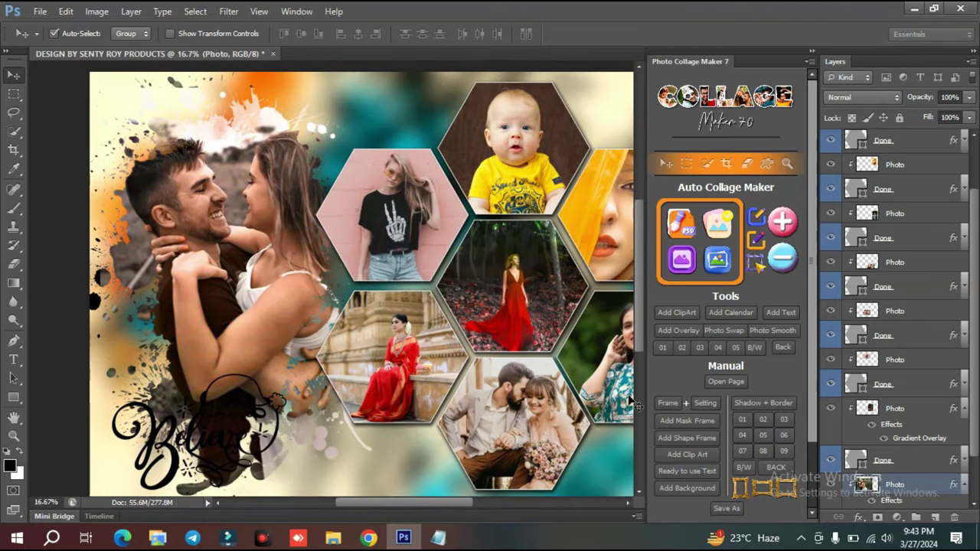
click(735, 349)
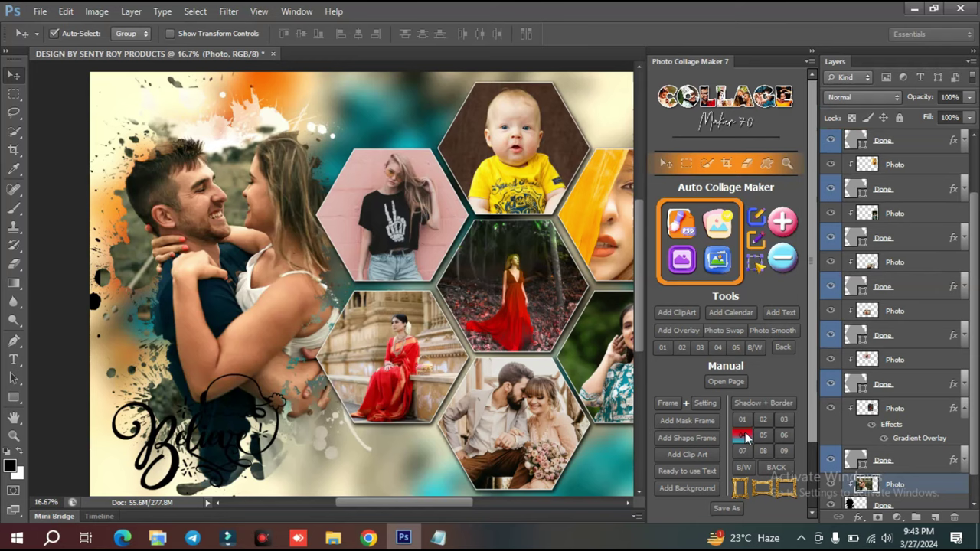
- Test yellow-green, rainbow, teal and B/W tints on the couple photo, then restore its original colours
click(743, 421)
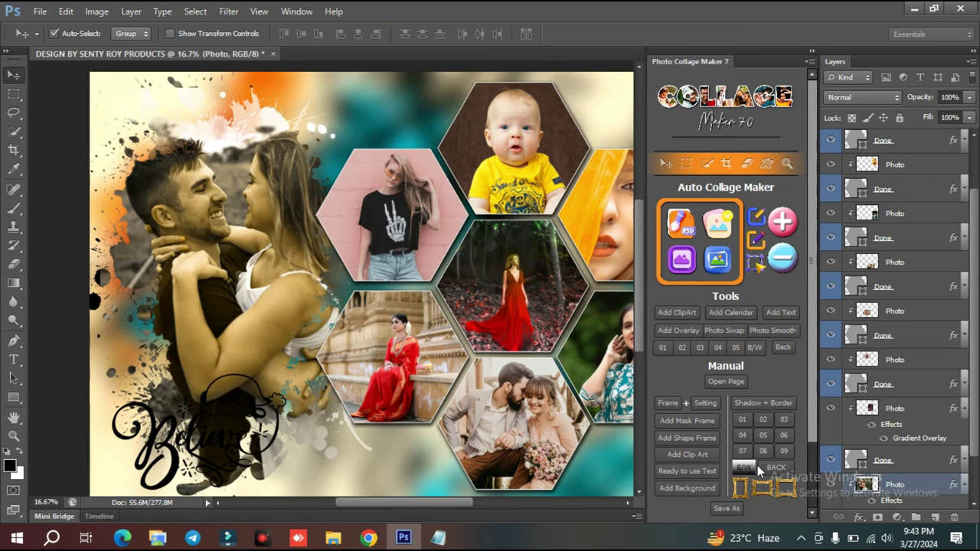
click(763, 419)
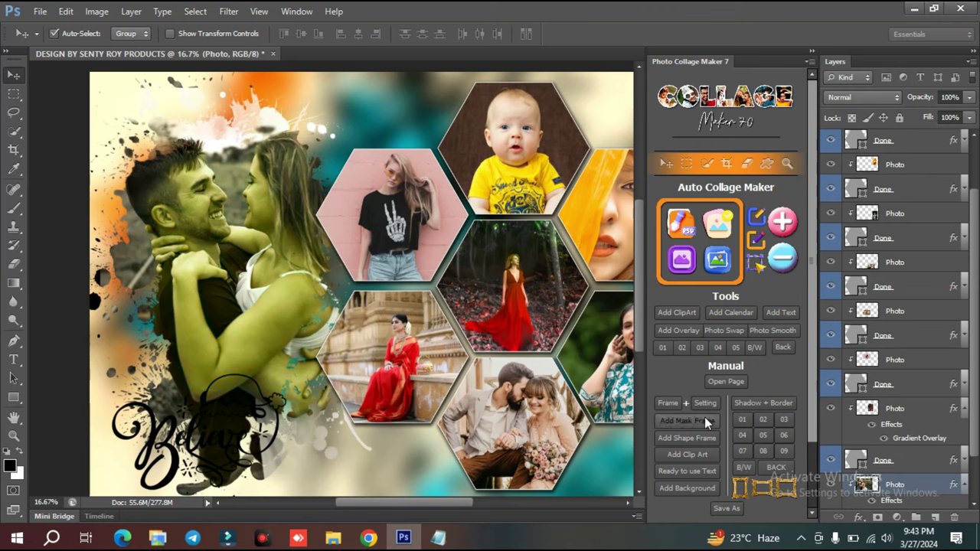
click(763, 435)
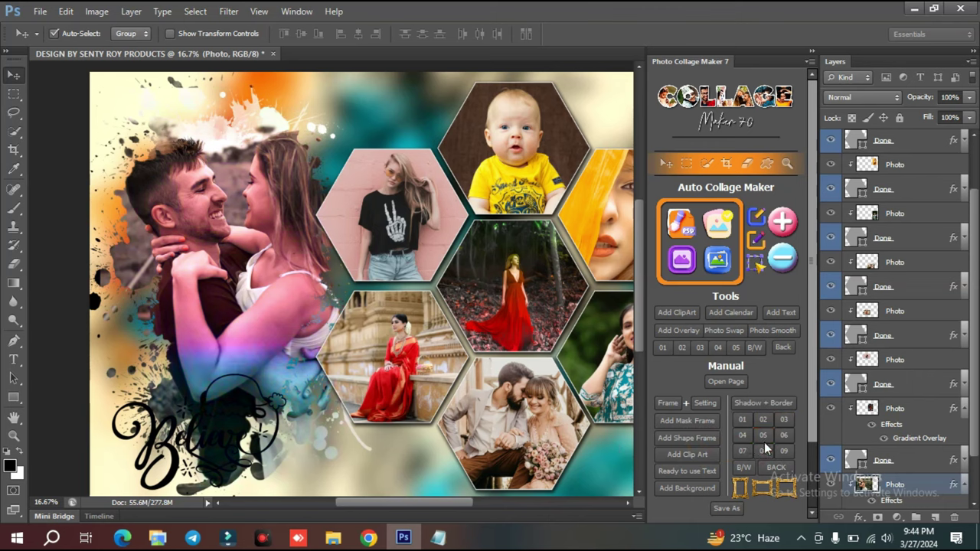
click(743, 450)
click(747, 467)
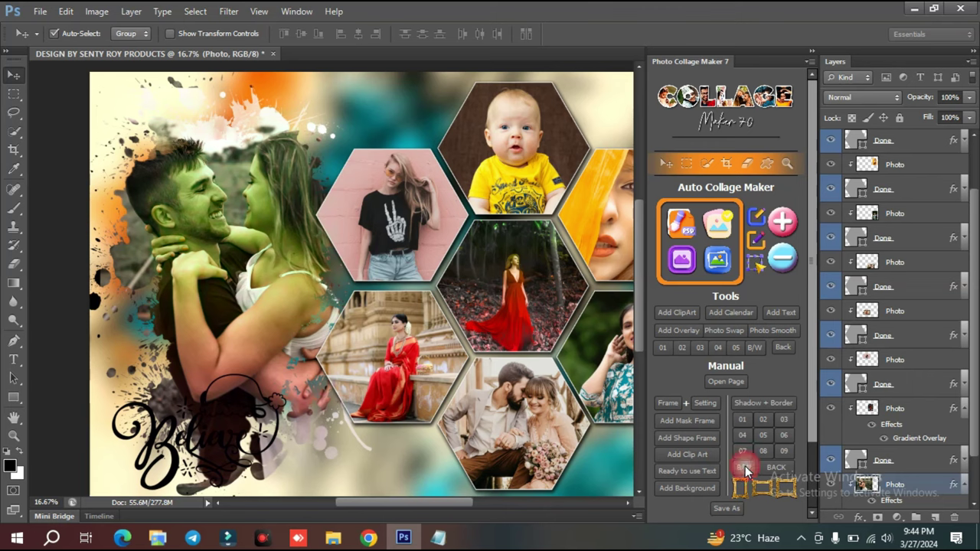
click(773, 466)
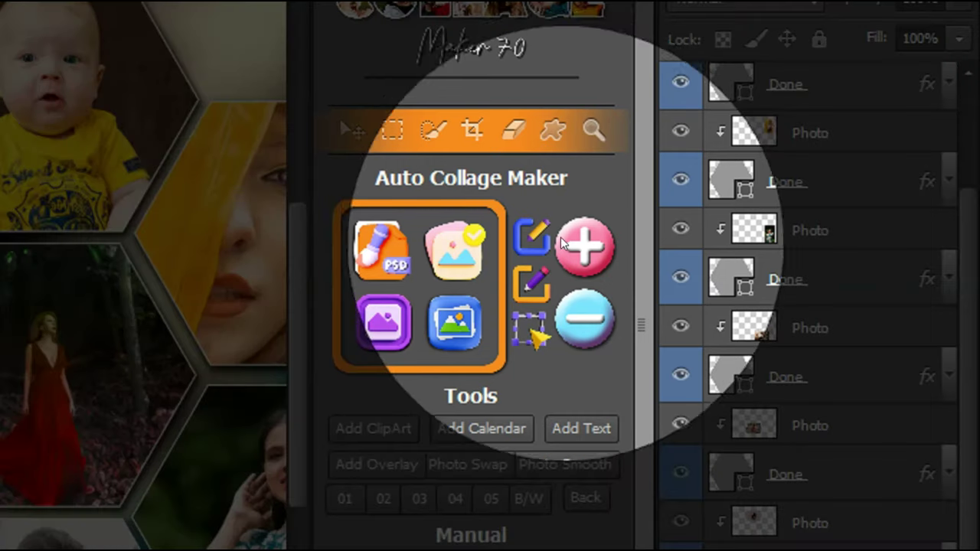
mouse_move(558, 205)
mouse_down()
mouse_move(563, 299)
mouse_move(511, 208)
mouse_up()
drag(382, 290, 361, 291)
mouse_move(361, 400)
mouse_down()
mouse_move(640, 462)
mouse_move(522, 462)
mouse_up()
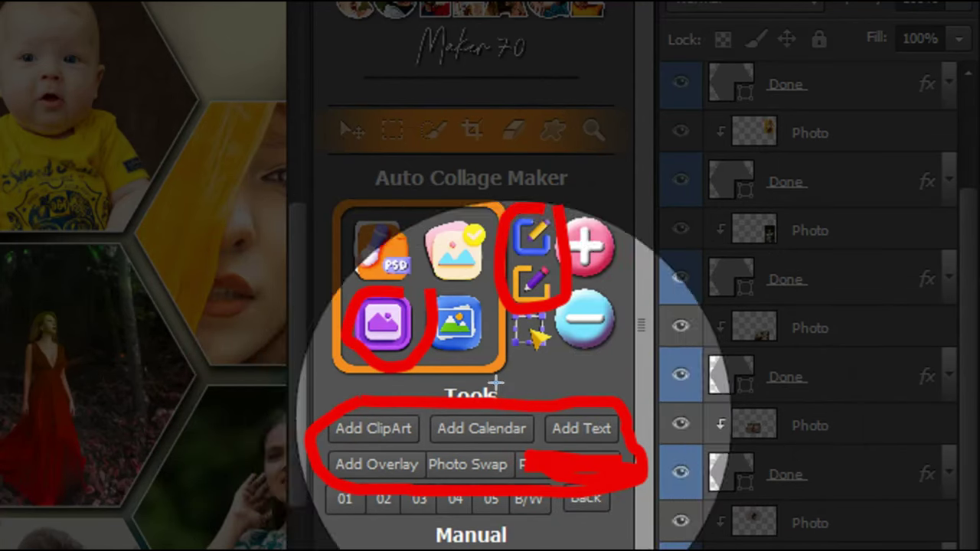
key(Escape)
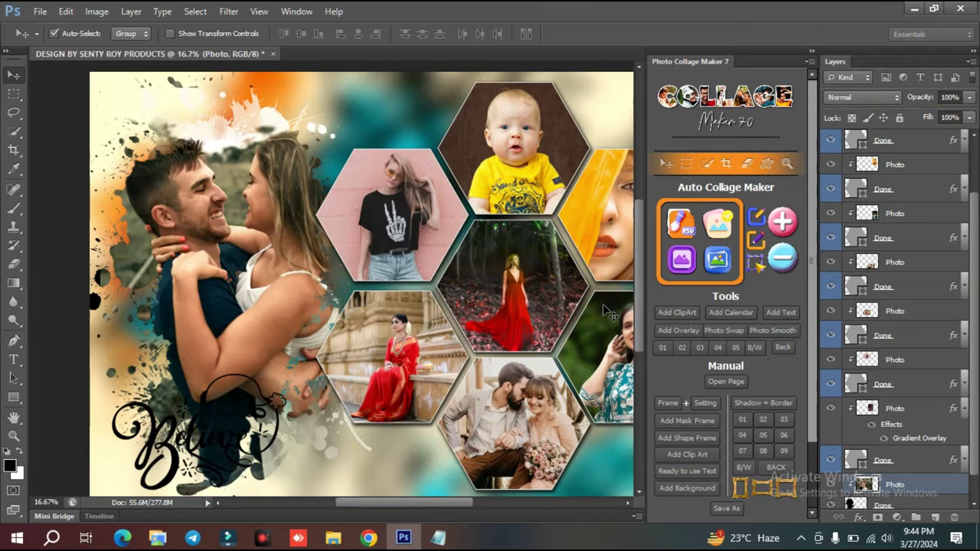
key(ctrl+minus)
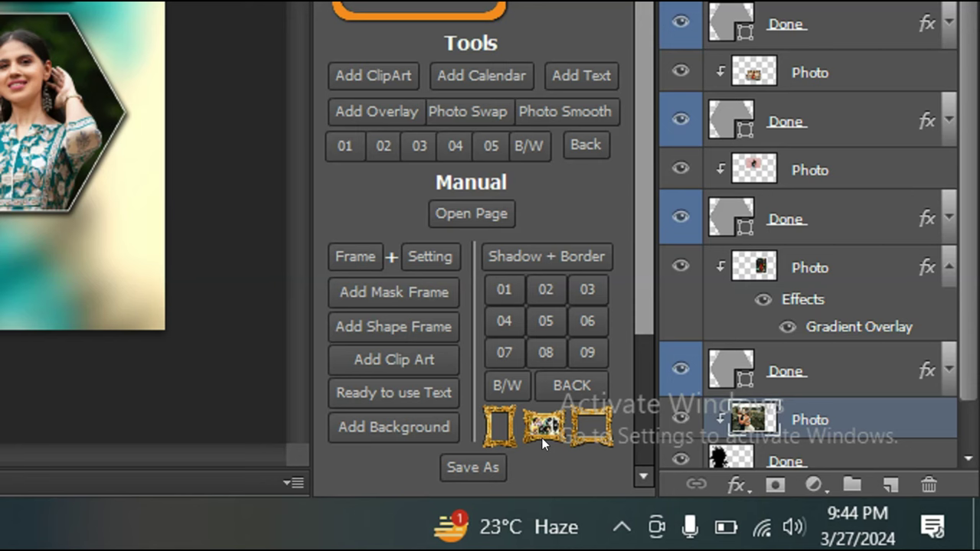
- Preview the collage in a wall-frame mockup, then close 00 3D SAMPLE without saving
drag(584, 388, 552, 398)
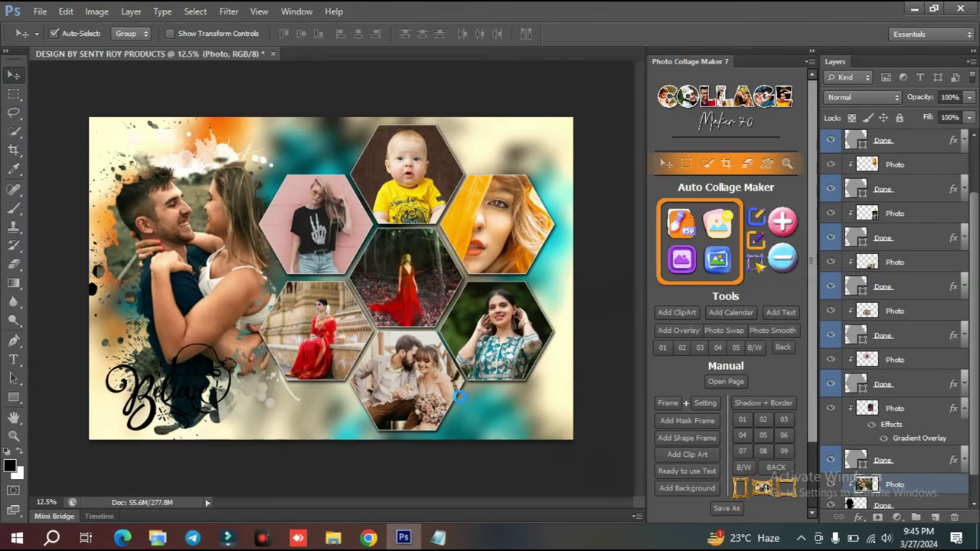
click(763, 488)
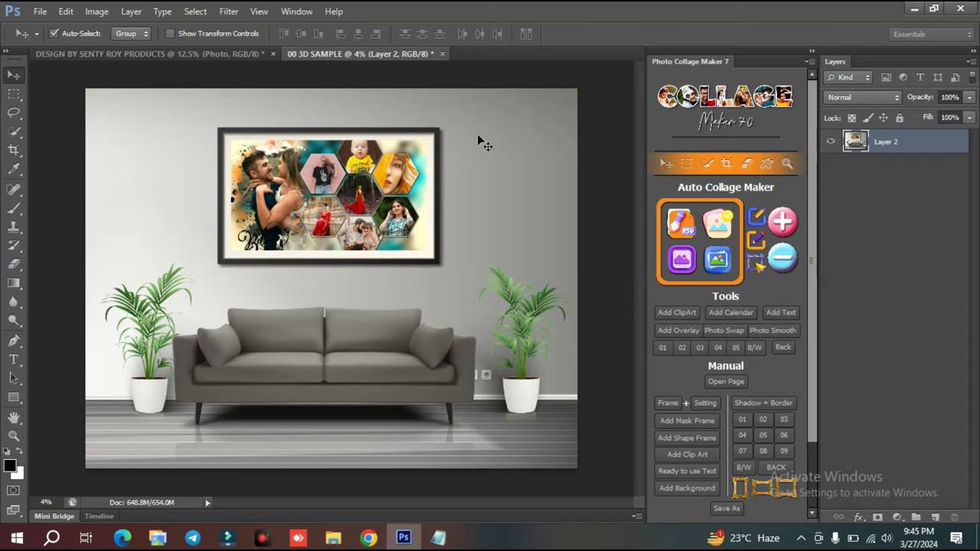
click(443, 53)
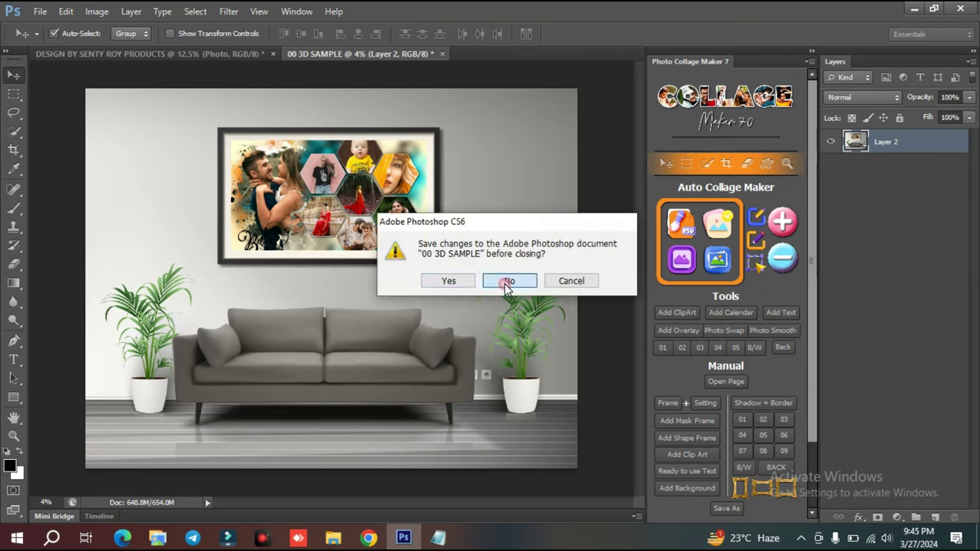
click(507, 280)
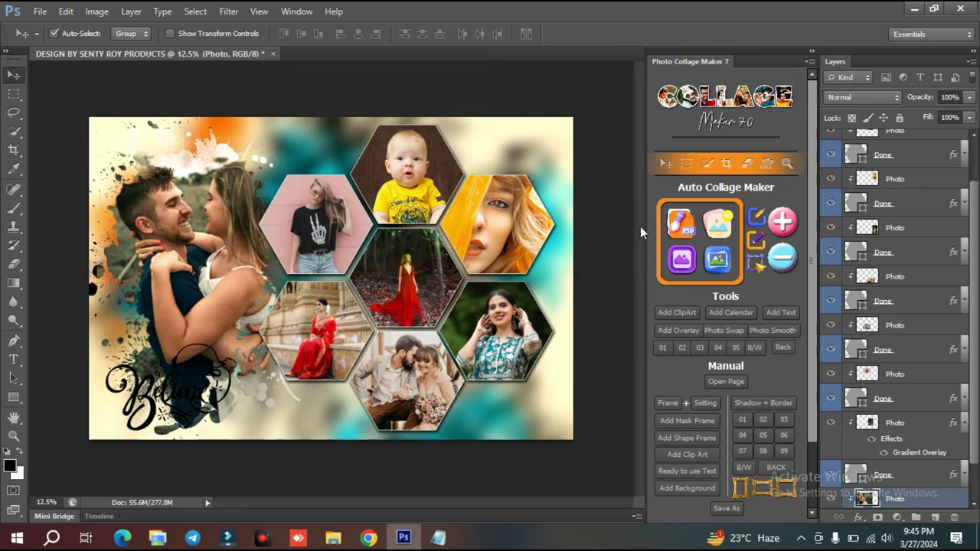
- Cancel the template file picker and close the hexagon collage without saving
click(682, 229)
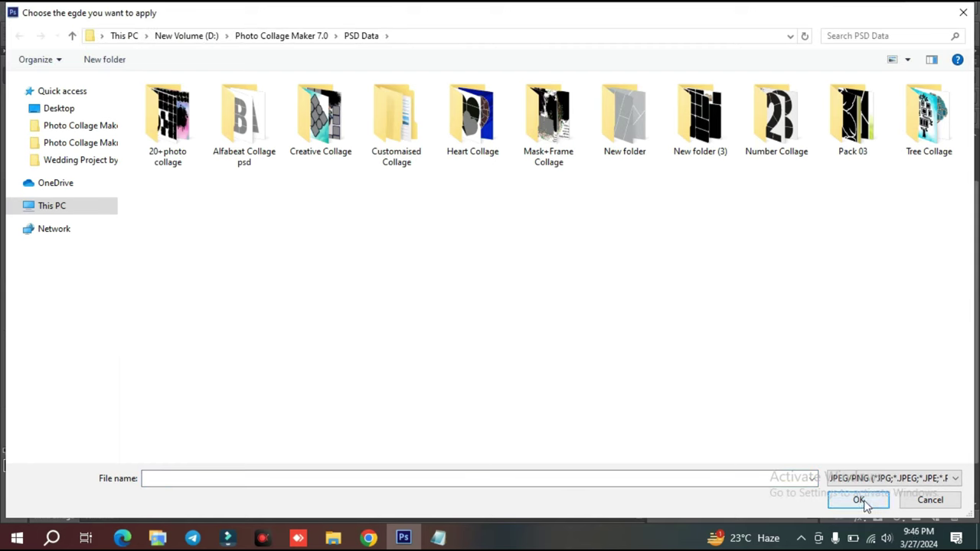
click(963, 17)
key(Return)
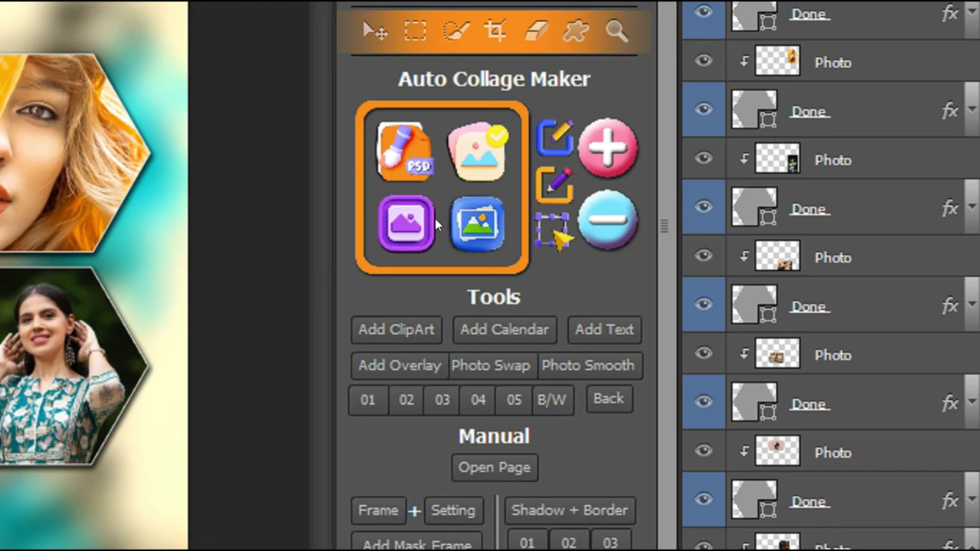
drag(438, 192, 444, 184)
drag(583, 111, 564, 106)
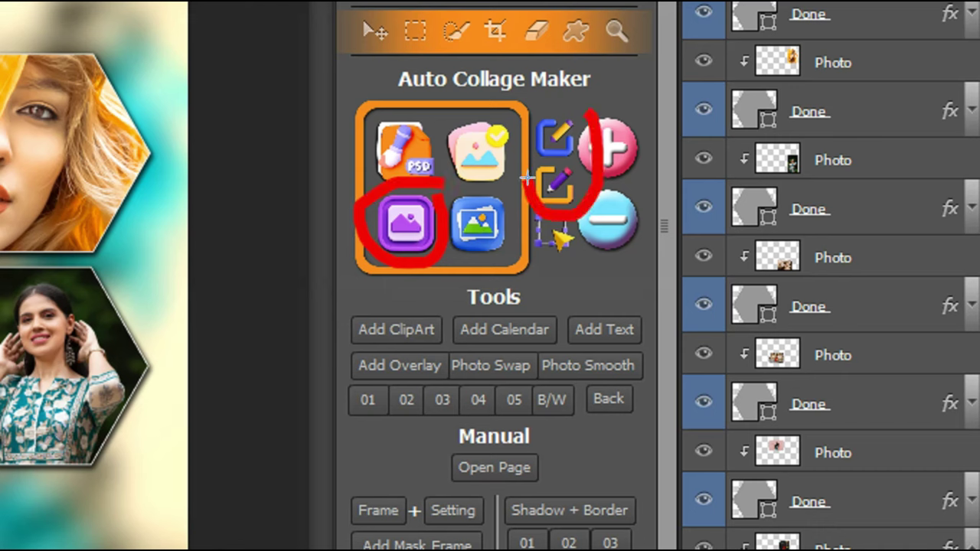
drag(590, 308, 590, 301)
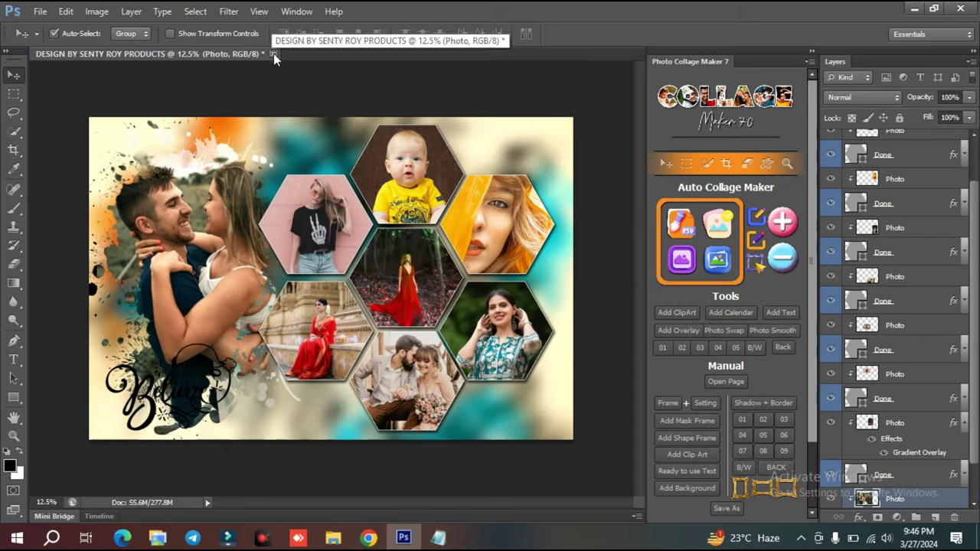
click(272, 54)
click(511, 288)
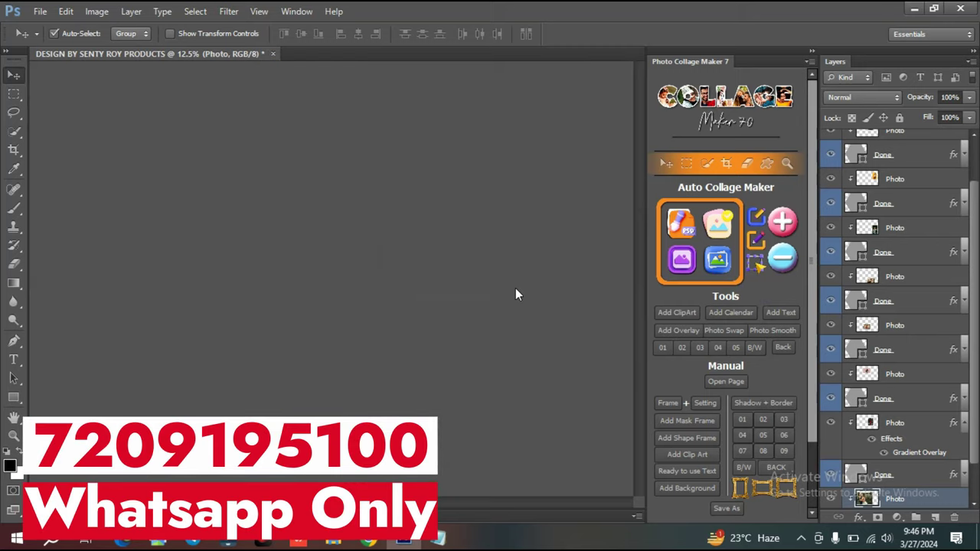
- Open birthday template (8) from Customised Collage and display its Image Size settings
click(682, 237)
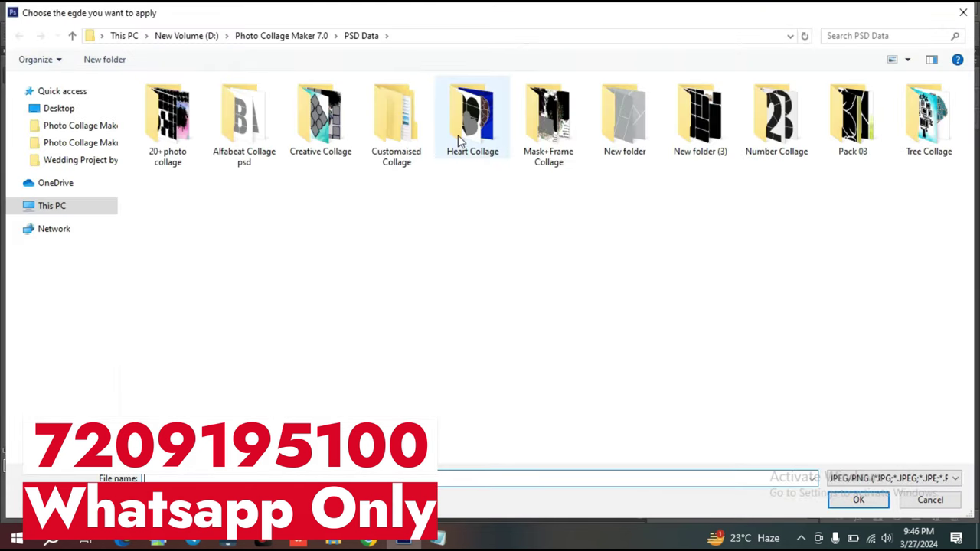
double_click(396, 123)
double_click(229, 174)
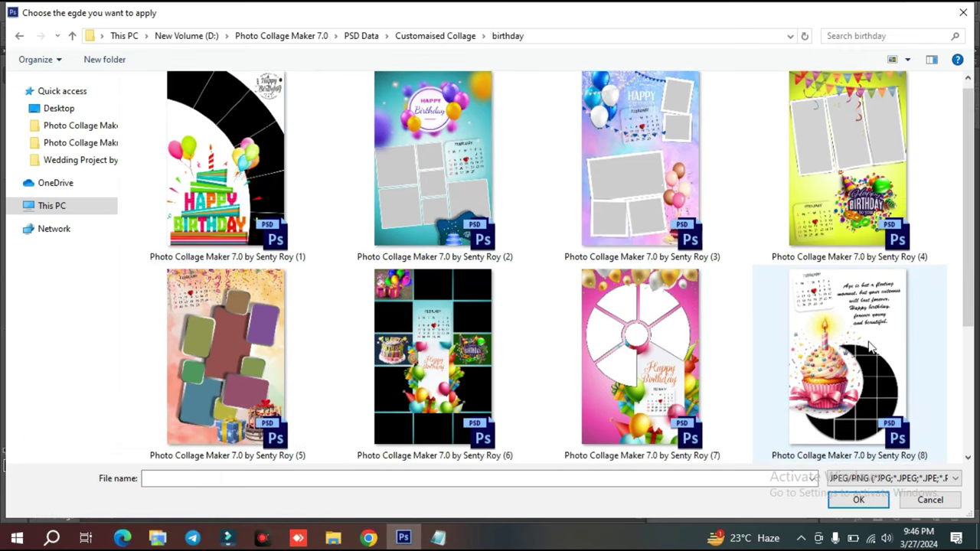
double_click(850, 360)
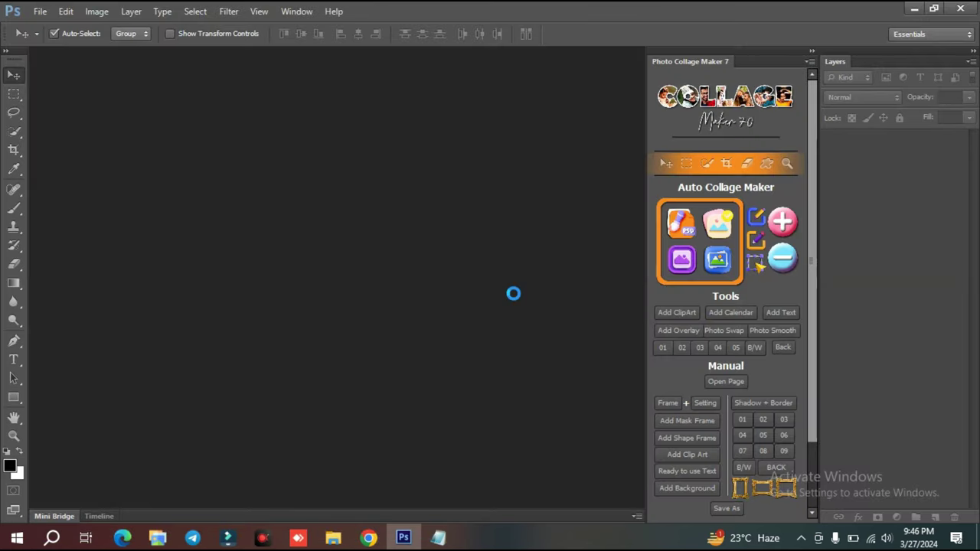
click(98, 12)
click(118, 116)
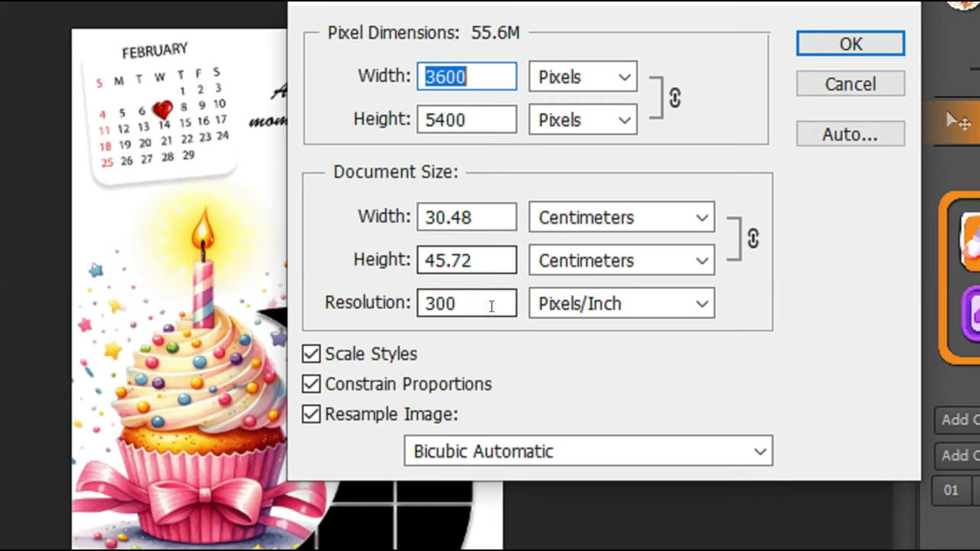
- Show the cupcake template's document size in inches (12 × 18), then close Image Size
double_click(433, 254)
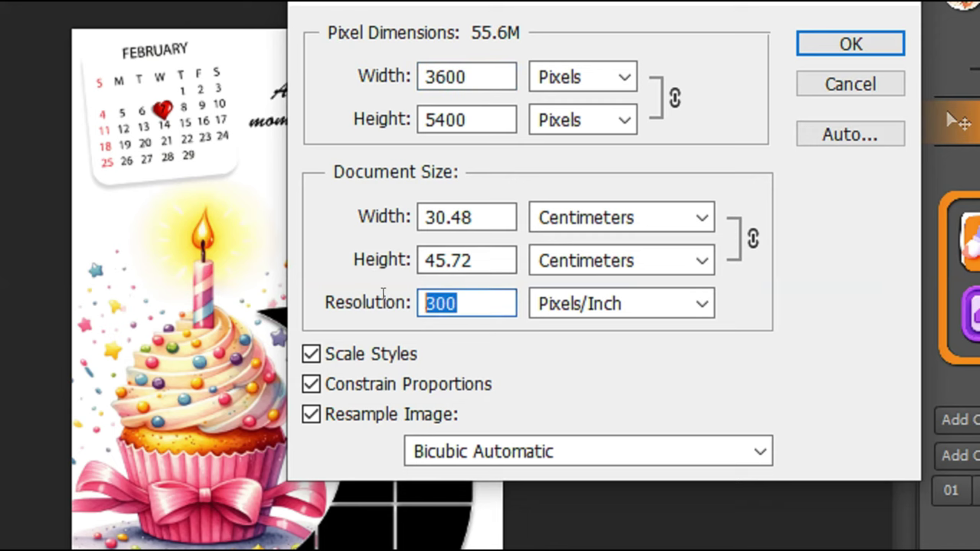
click(585, 219)
click(570, 269)
click(409, 259)
click(408, 217)
click(849, 44)
- Zoom in to inspect the February calendar, then fit the whole template on screen
key(z)
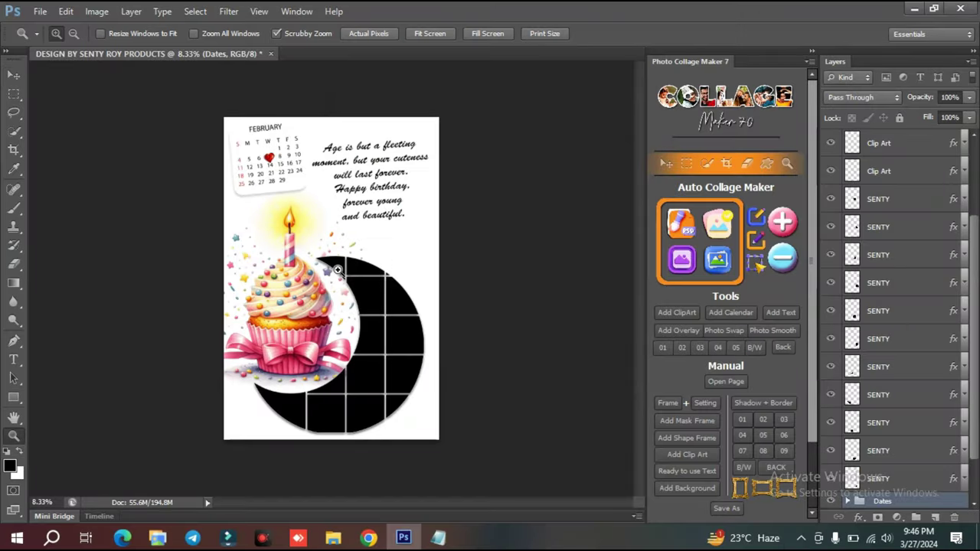
click(341, 258)
scroll(385, 240, up, 2)
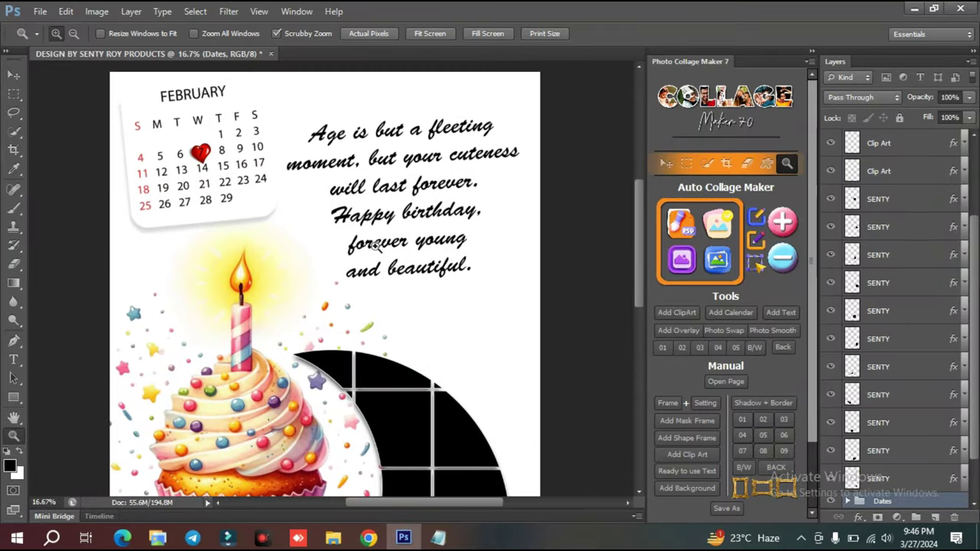
scroll(186, 180, up, 1)
click(191, 198)
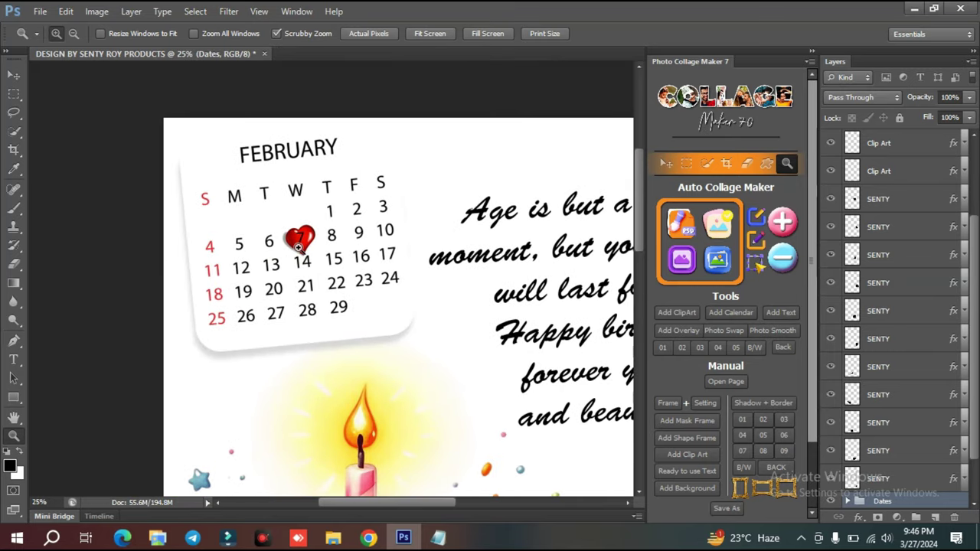
scroll(337, 241, down, 2)
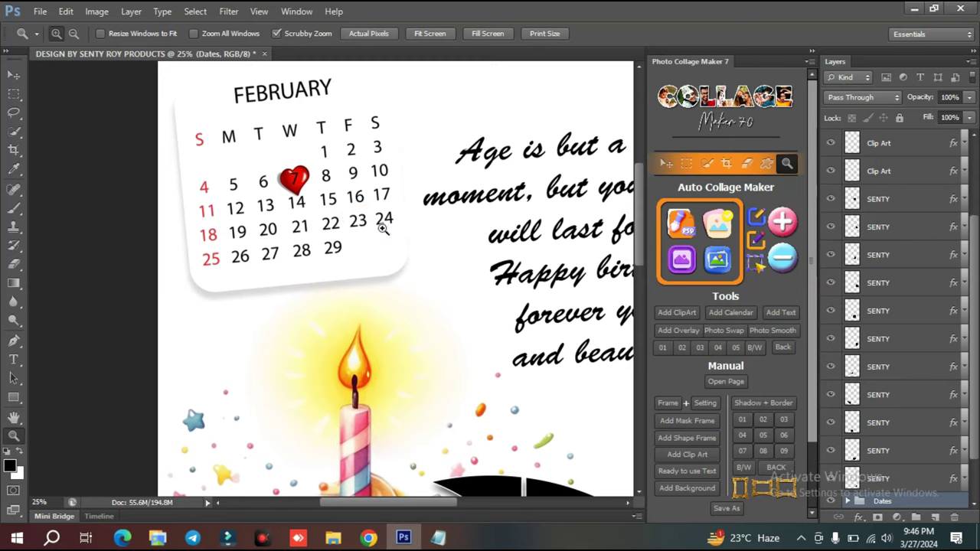
click(426, 239)
- Return to the Move tool and select all 21 photos in the Customer Photo folder
key(v)
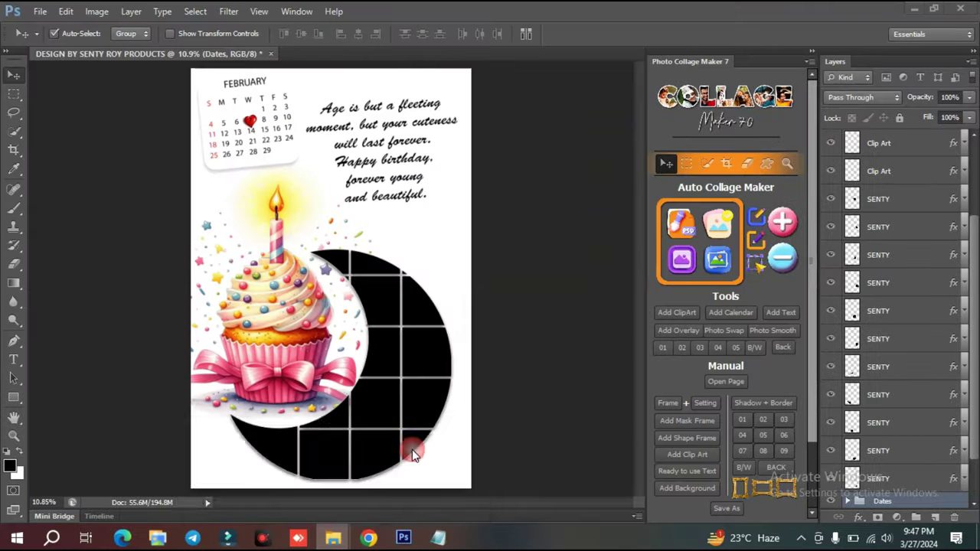
click(334, 538)
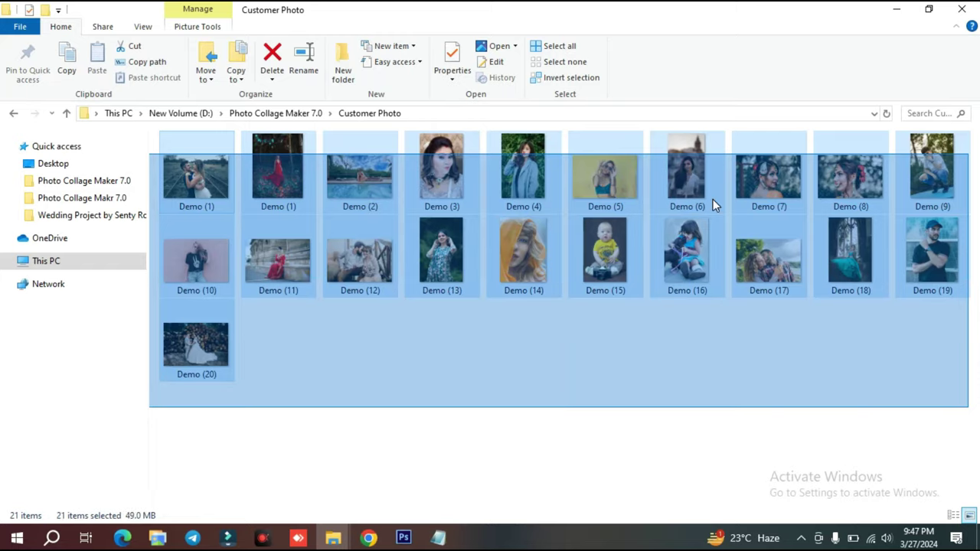
drag(450, 272, 156, 132)
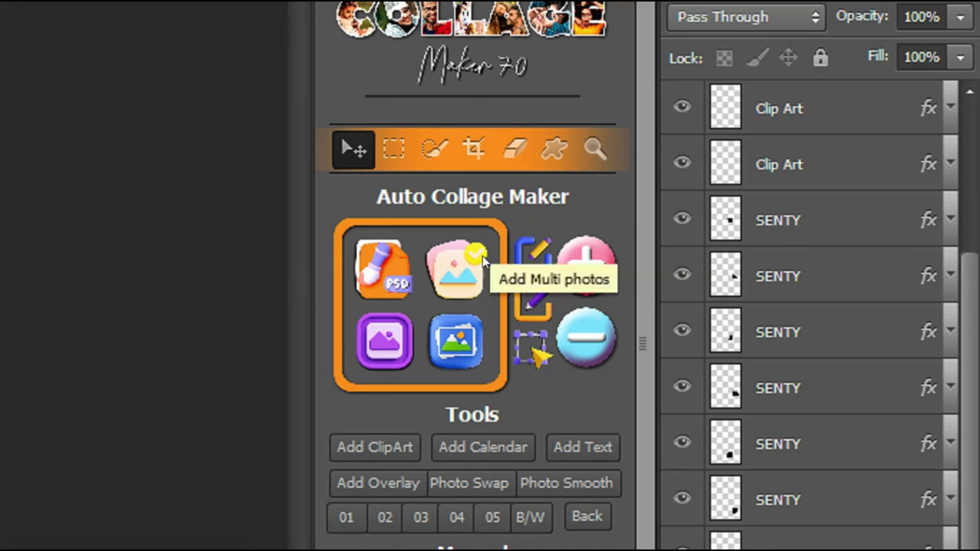
- Zoom into the black grid, select the SENTY cell layer, and launch Add Single Photo
mouse_move(512, 302)
mouse_down()
mouse_move(417, 292)
mouse_move(506, 226)
mouse_up()
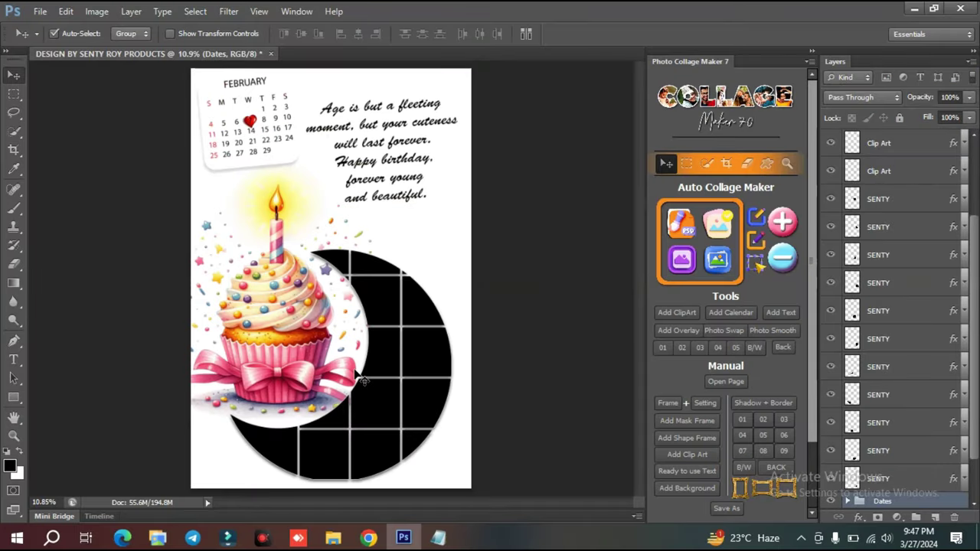
scroll(363, 380, up, 2)
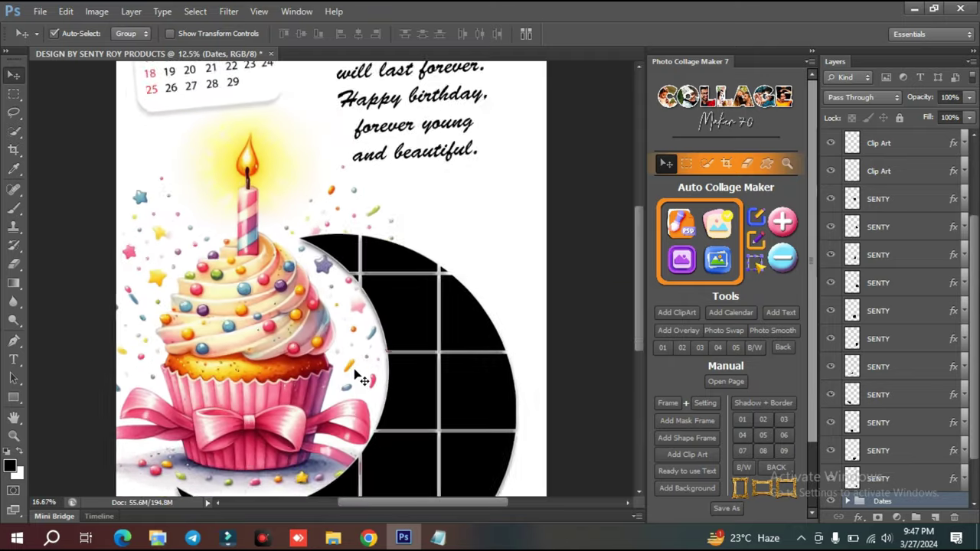
scroll(360, 375, up, 1)
scroll(356, 372, up, 1)
drag(370, 357, 475, 193)
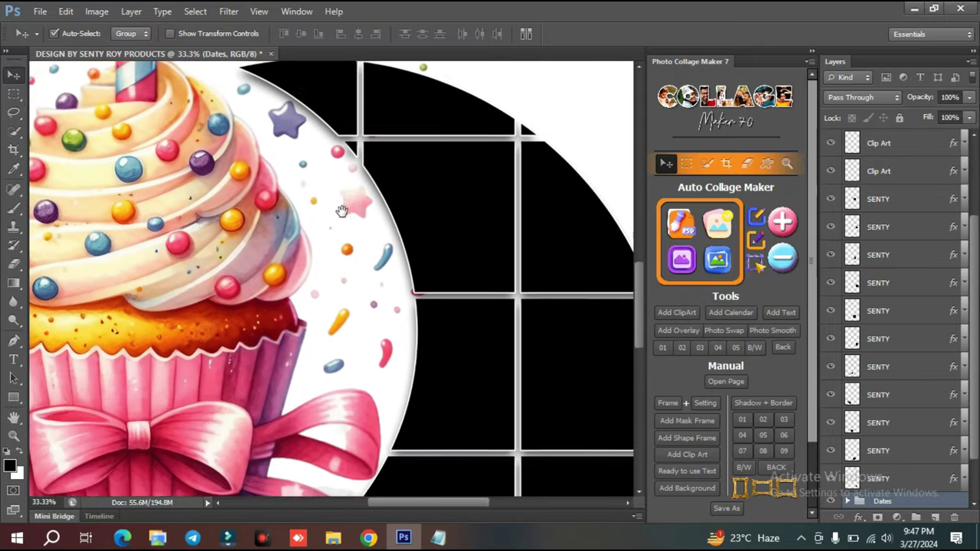
right_click(246, 327)
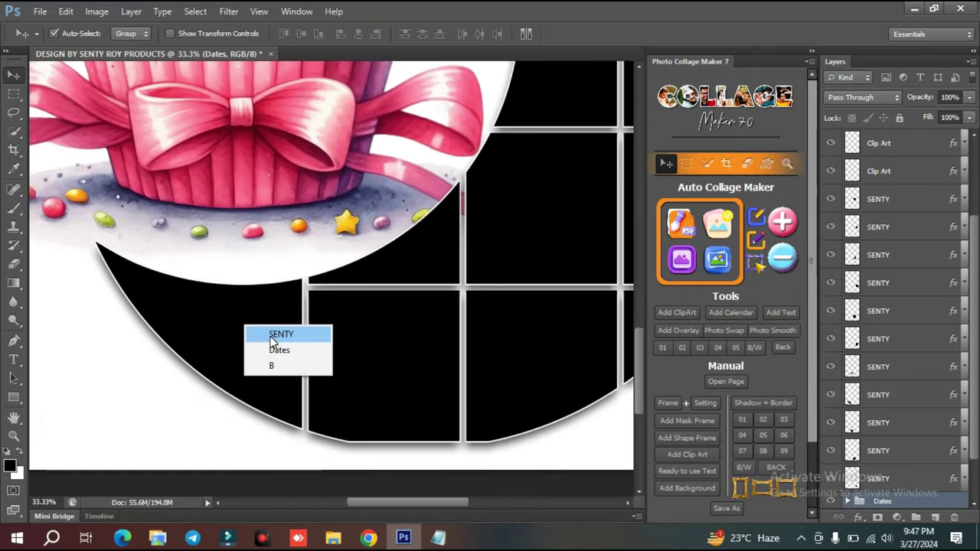
click(279, 333)
mouse_move(212, 337)
mouse_down()
mouse_move(271, 335)
mouse_move(306, 367)
mouse_up()
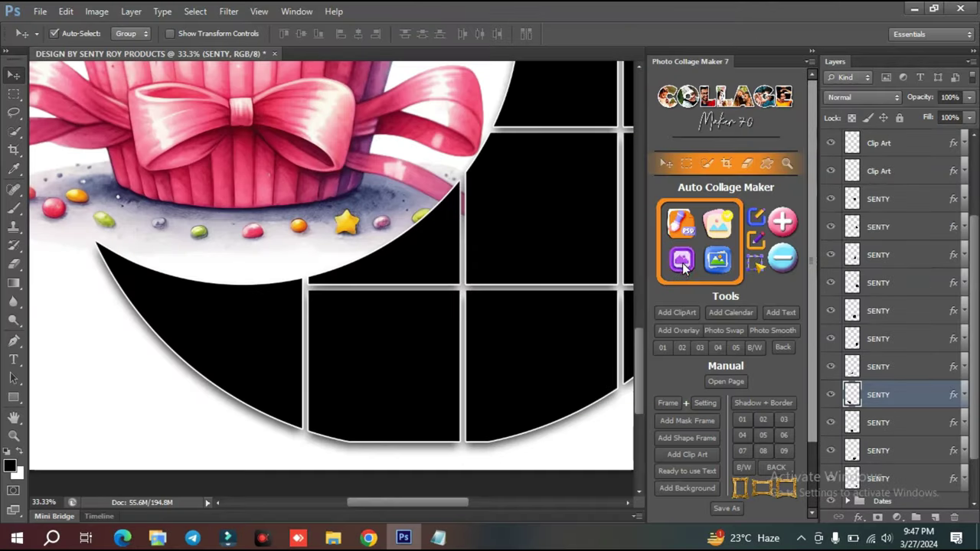
click(681, 259)
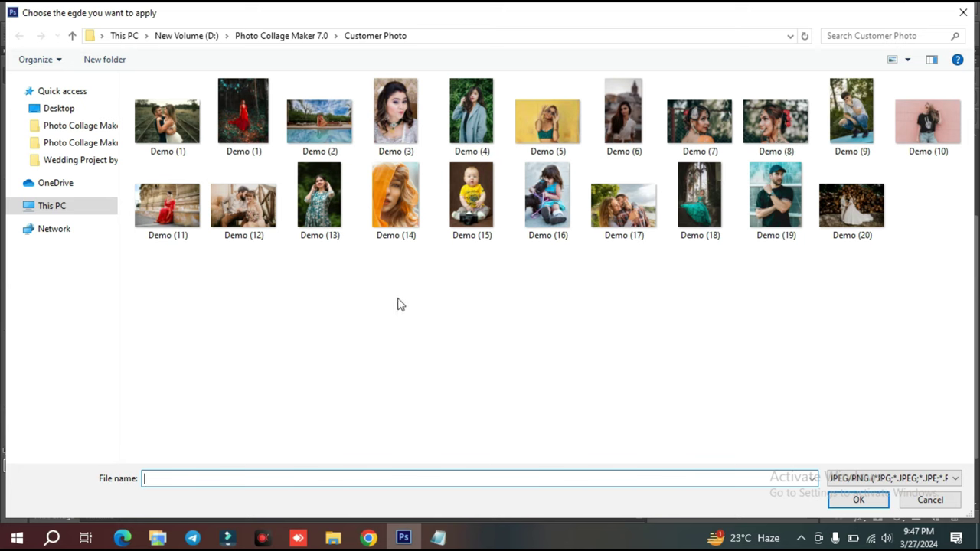
- Place Demo (5) into the first black cell and resize it to cover the cell
double_click(534, 119)
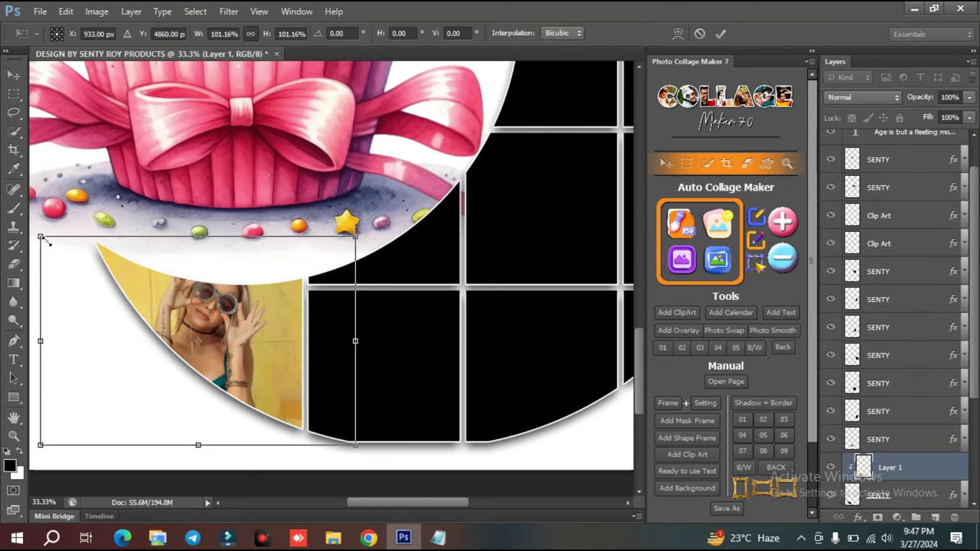
drag(40, 237, 50, 243)
drag(357, 447, 392, 470)
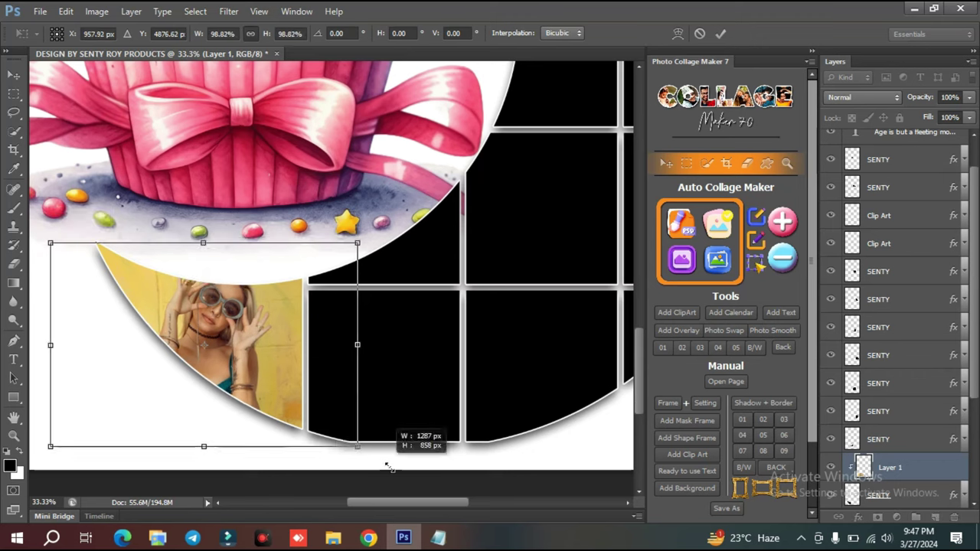
key(Return)
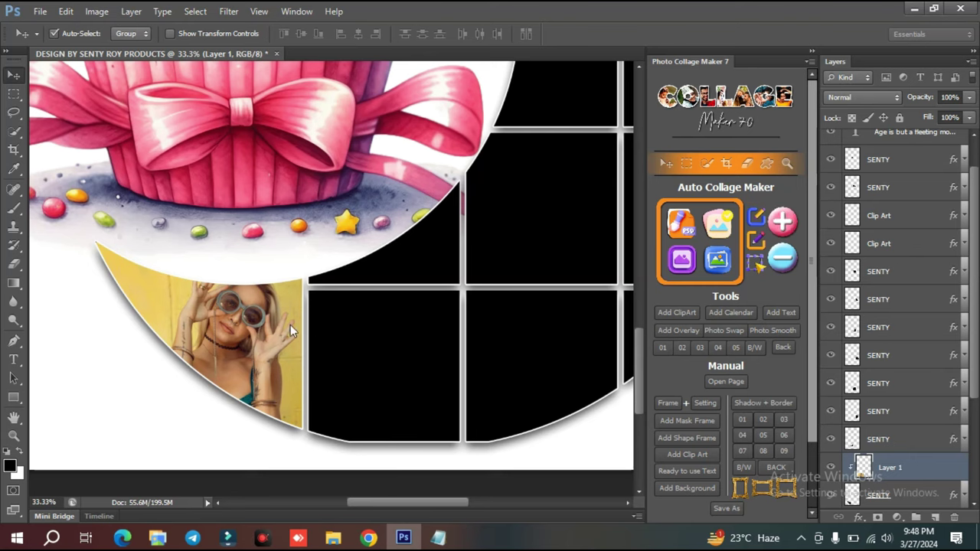
- Fill the next cells with Demo (12) and Demo (13), committing each placement
mouse_move(400, 360)
mouse_down()
mouse_move(380, 375)
mouse_move(431, 355)
mouse_up()
click(685, 262)
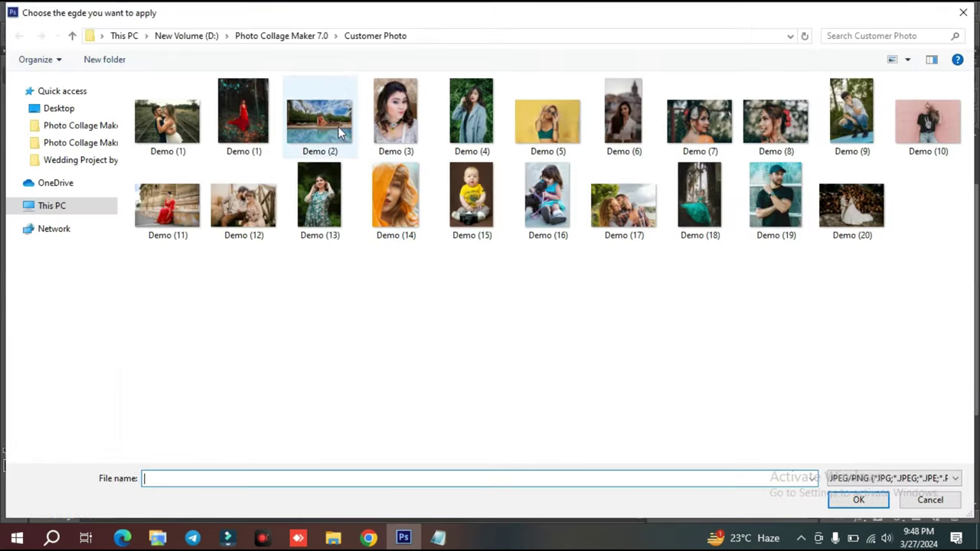
double_click(251, 216)
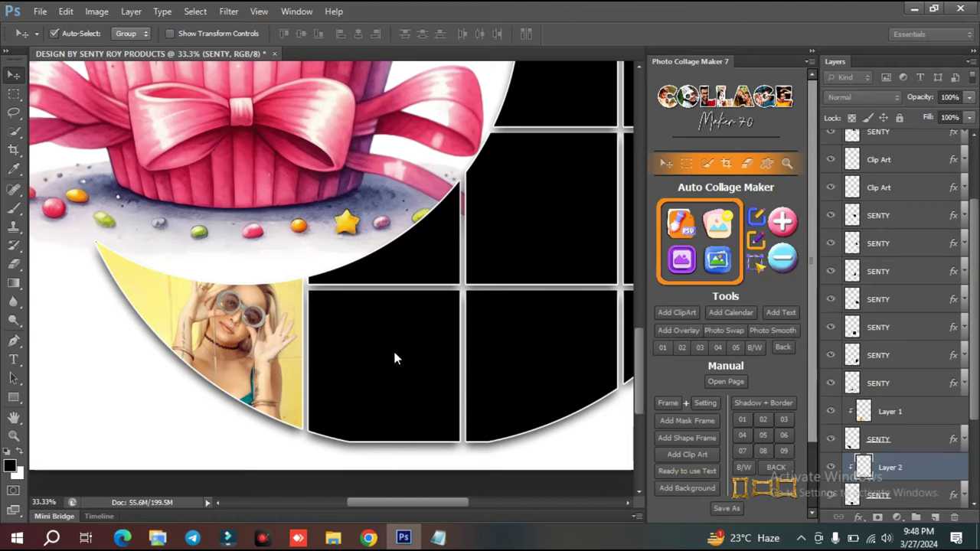
key(Return)
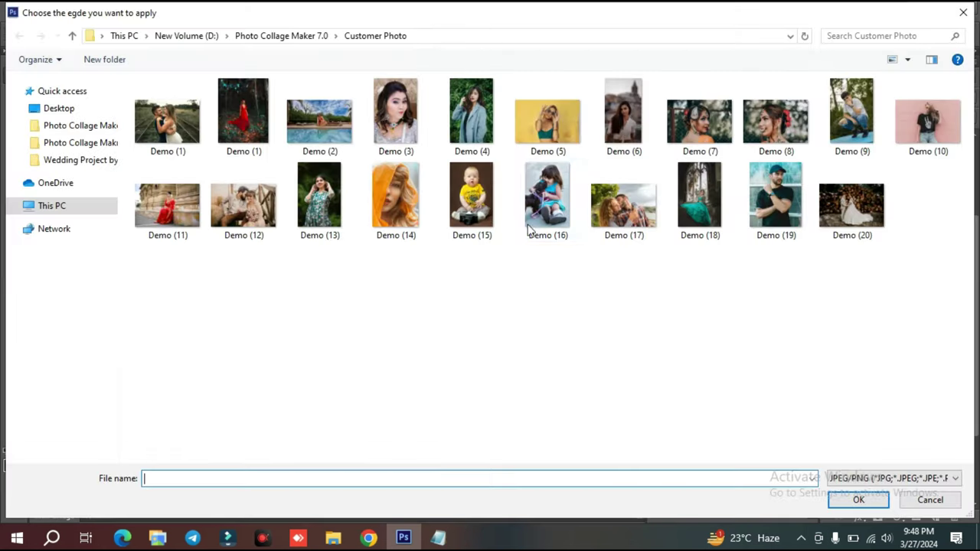
double_click(329, 200)
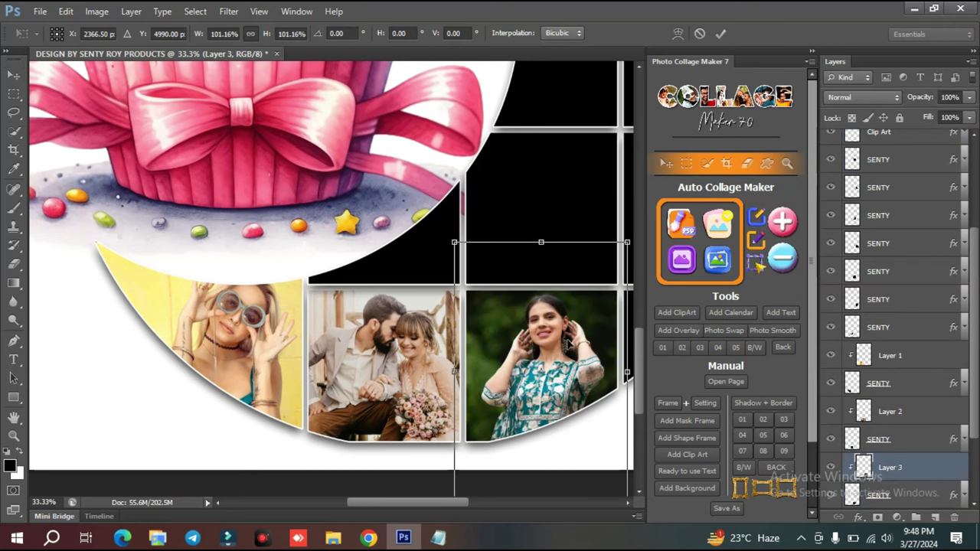
key(Return)
mouse_move(552, 330)
mouse_down()
mouse_move(406, 403)
mouse_move(505, 256)
mouse_up()
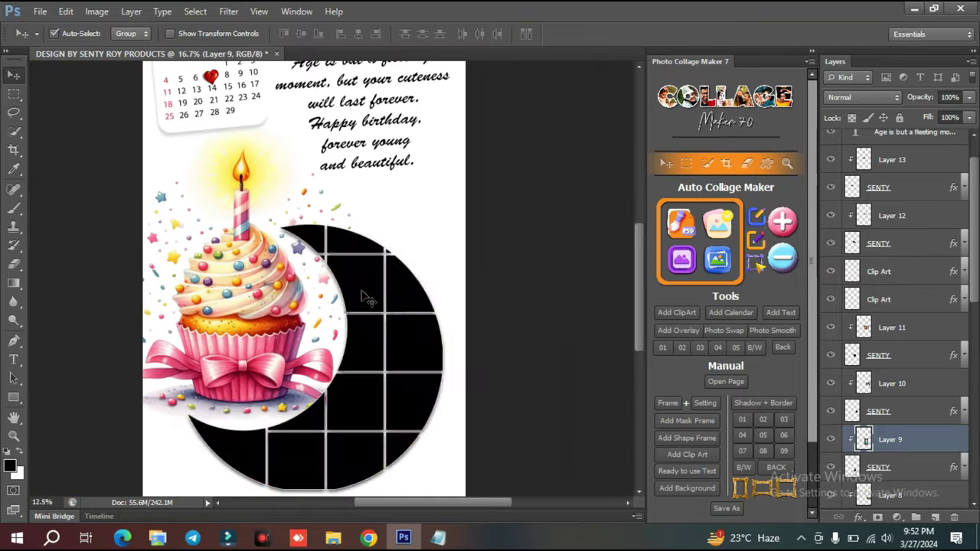
- Pan and zoom to 33.3% on the February calendar, scrolling Layers to the Dates group
drag(314, 318, 419, 305)
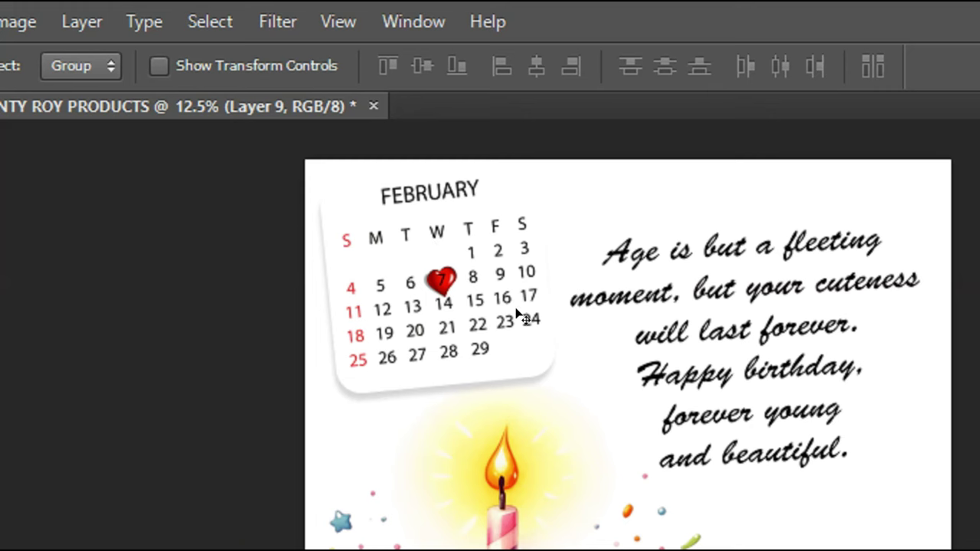
key(ctrl+plus)
key(ctrl+plus)
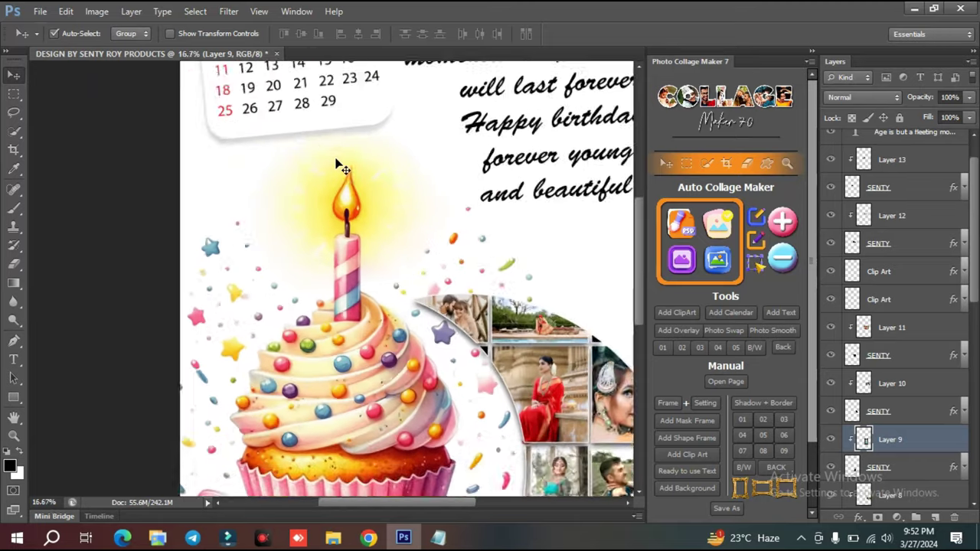
key(ctrl+plus)
drag(338, 137, 372, 319)
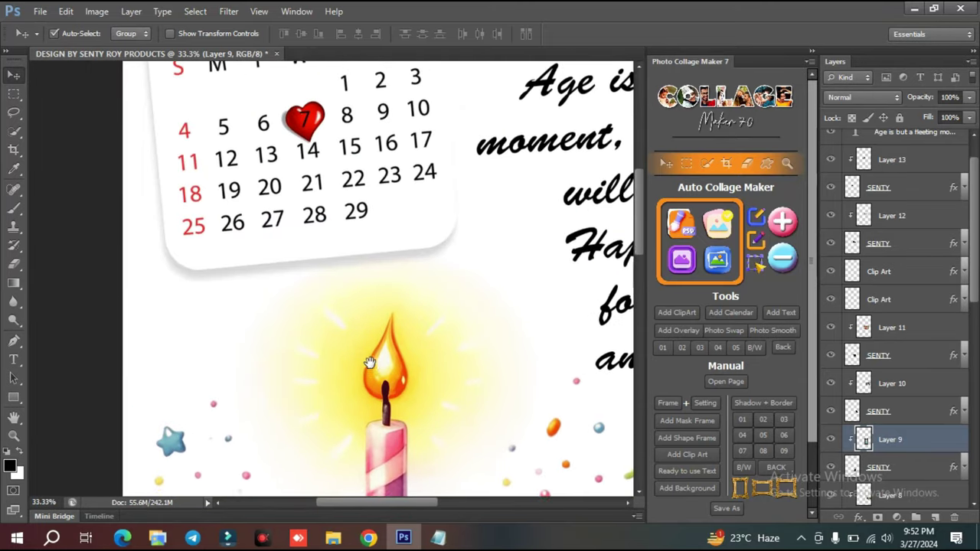
scroll(944, 255, up, 1)
scroll(919, 260, down, 3)
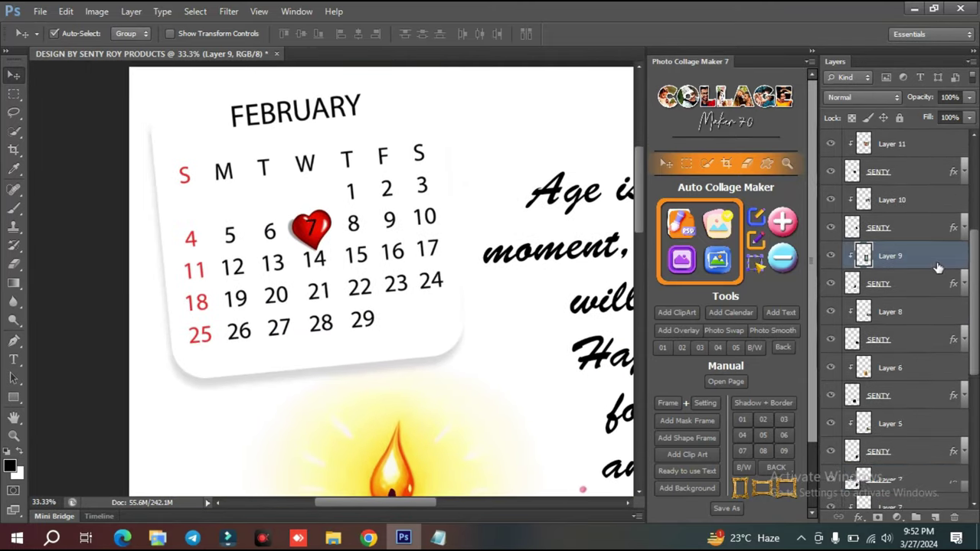
scroll(903, 344, down, 3)
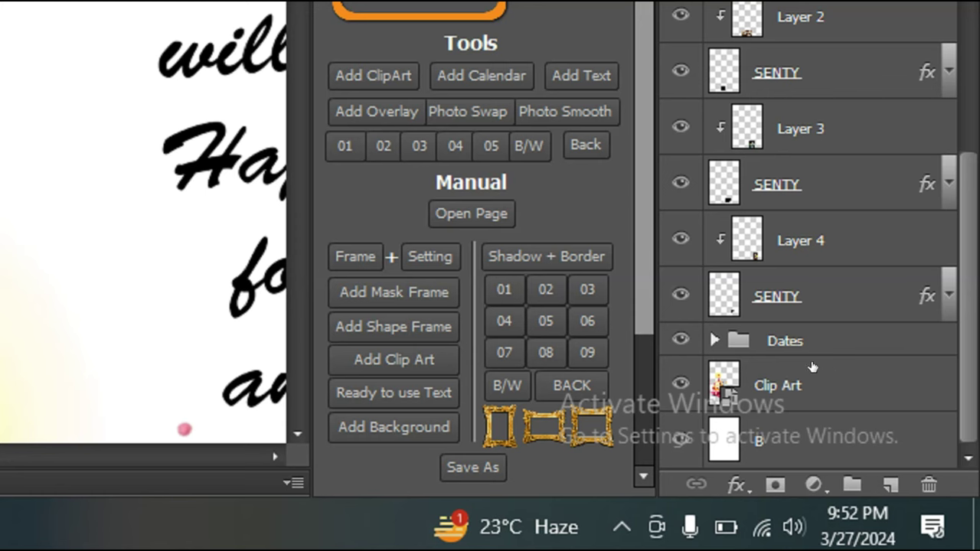
- Expand the Dates group, hide the FEBRUARY layer and show the MAY layer
click(832, 345)
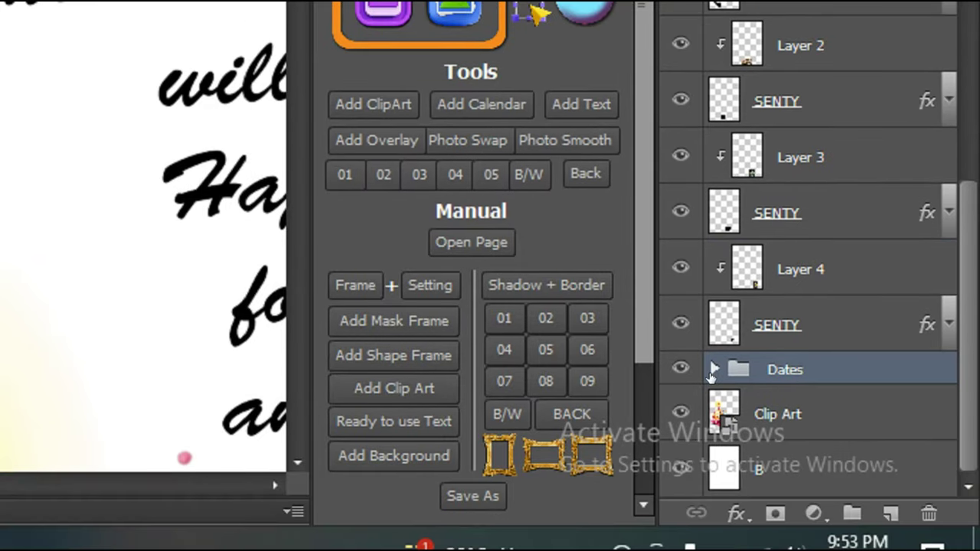
click(712, 370)
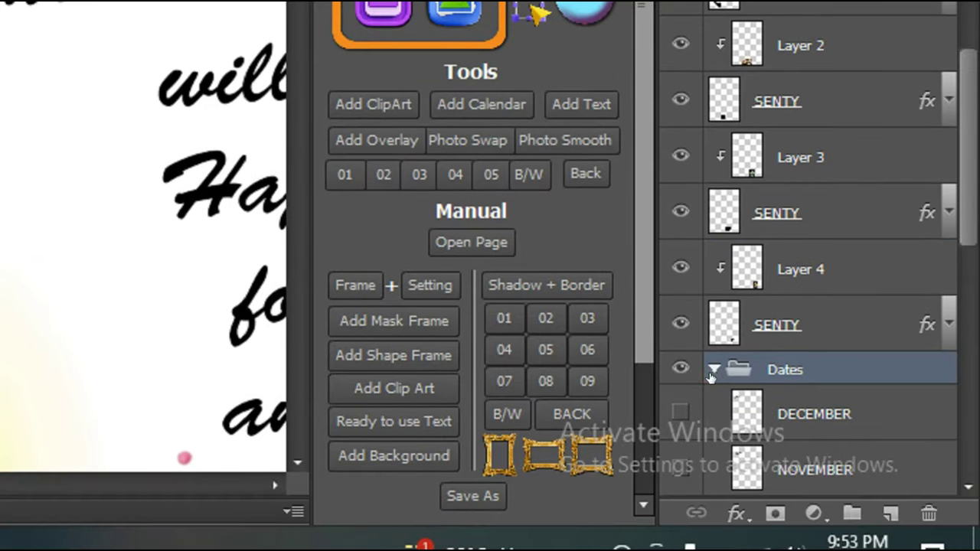
scroll(773, 379, down, 3)
scroll(830, 264, down, 2)
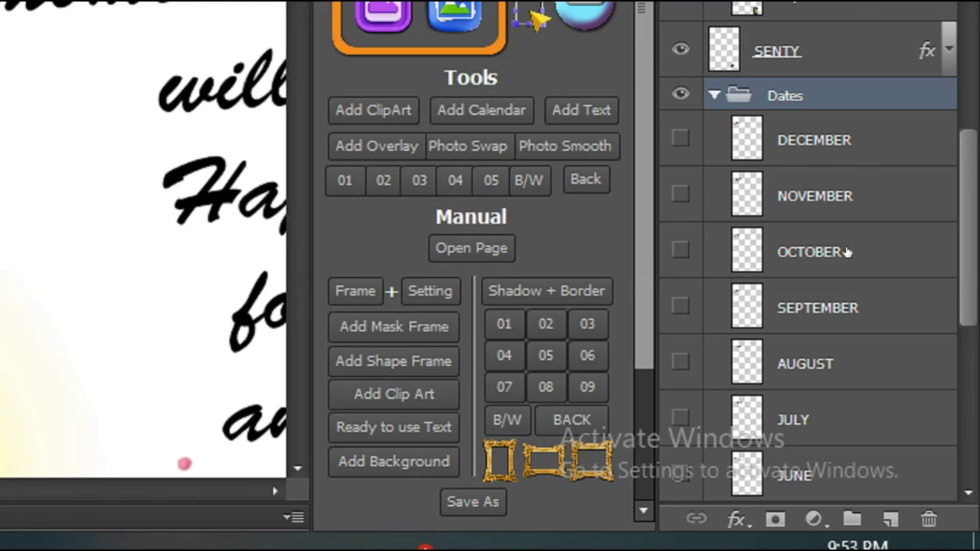
scroll(828, 407, down, 3)
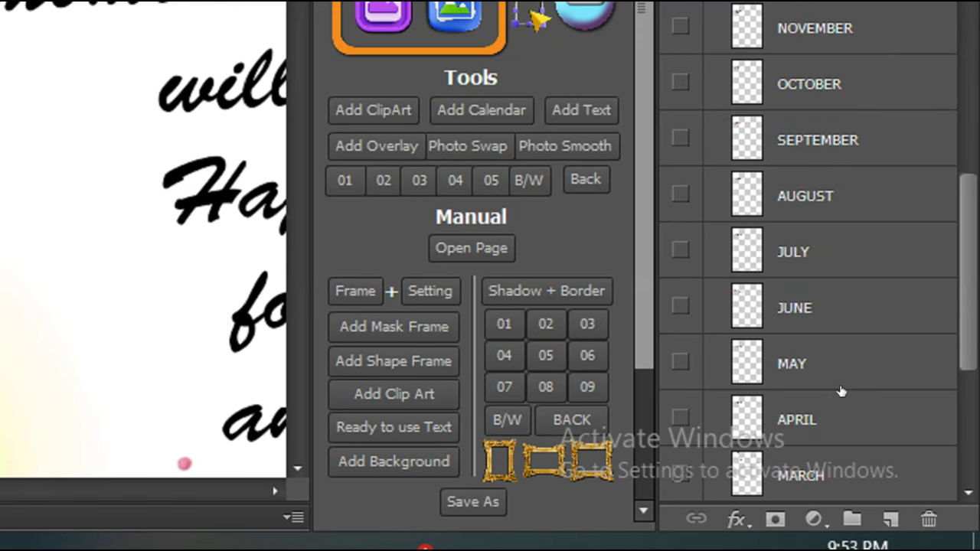
scroll(839, 391, down, 4)
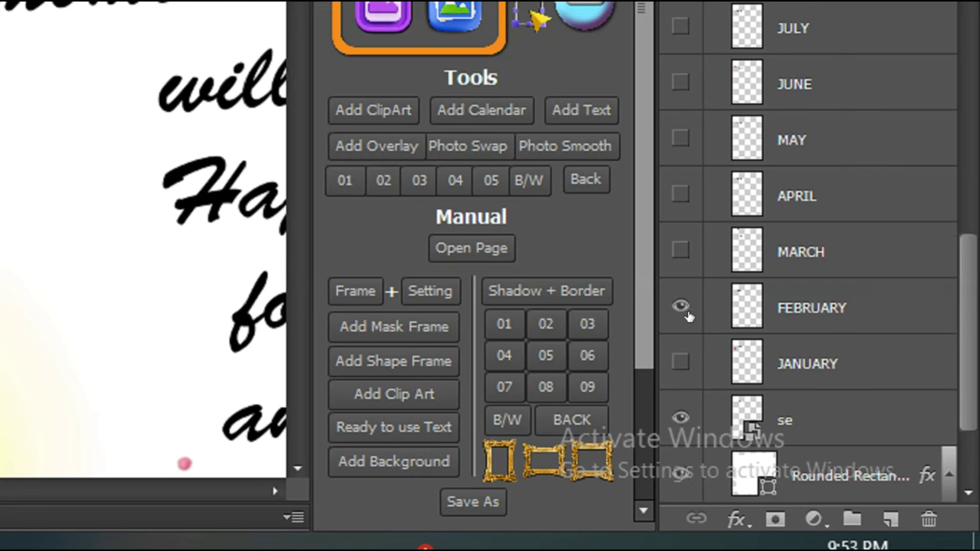
mouse_move(690, 285)
mouse_down()
mouse_move(665, 328)
mouse_move(684, 279)
mouse_up()
key(e)
drag(800, 278, 773, 272)
key(Escape)
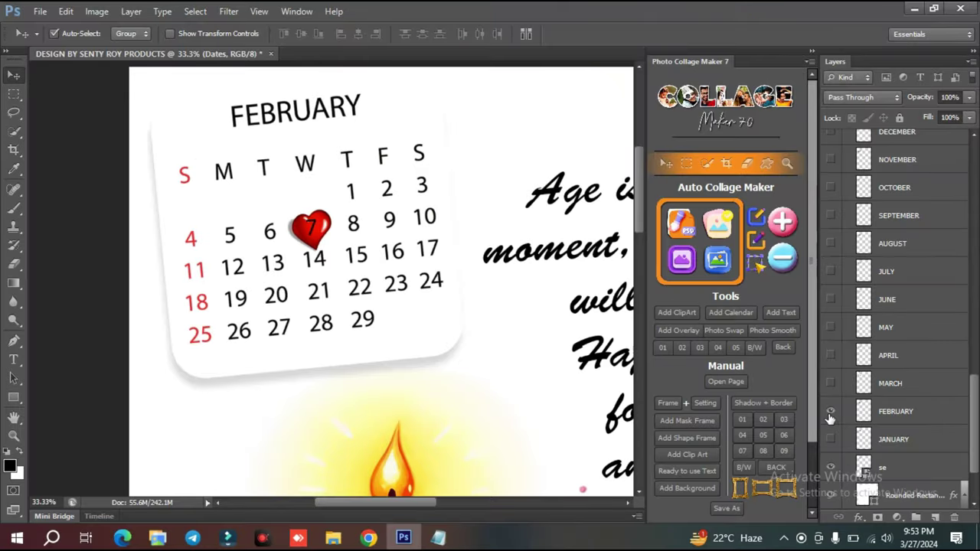
click(830, 412)
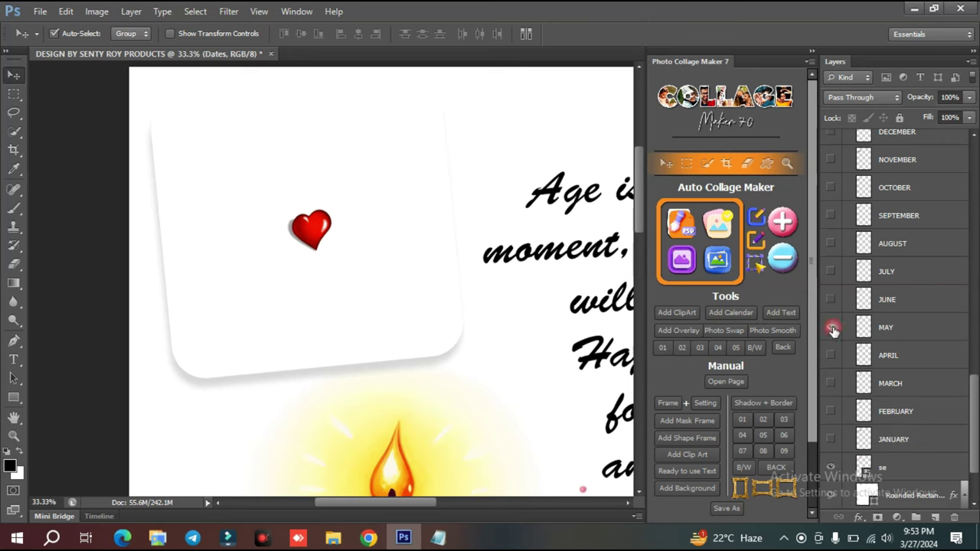
click(830, 328)
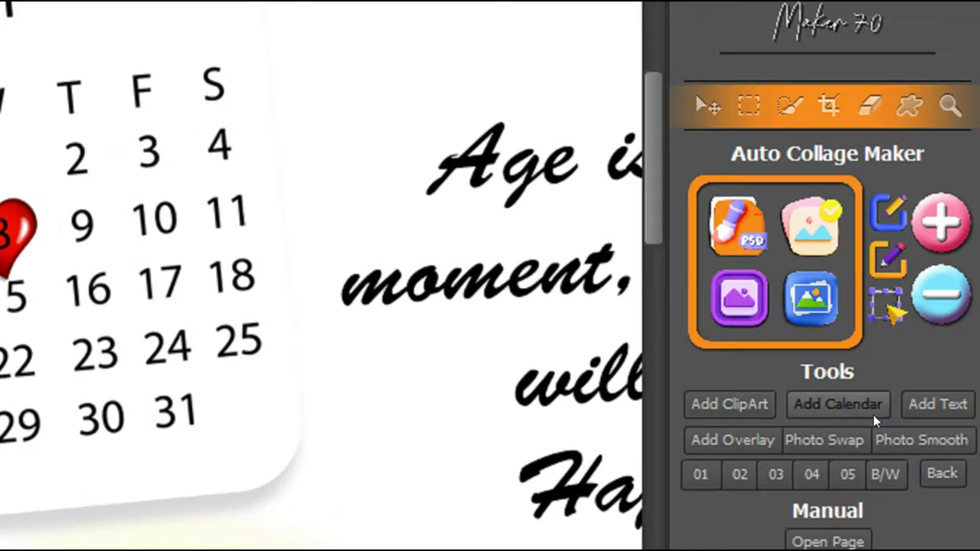
- Move the red heart on the May calendar from the 8 onto the 22
scroll(842, 382, down, 3)
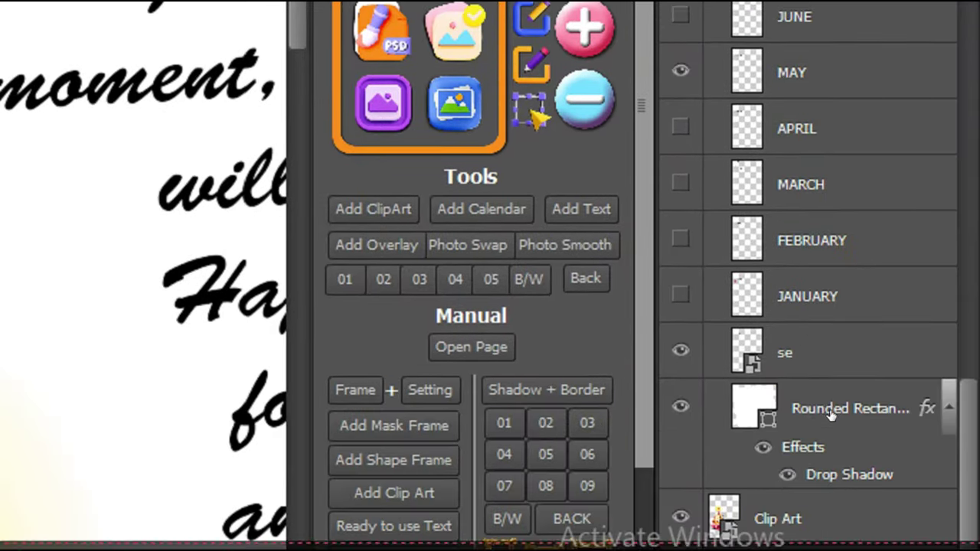
click(810, 354)
mouse_move(804, 325)
mouse_down()
mouse_move(842, 325)
mouse_move(776, 394)
mouse_move(652, 357)
mouse_up()
key(Escape)
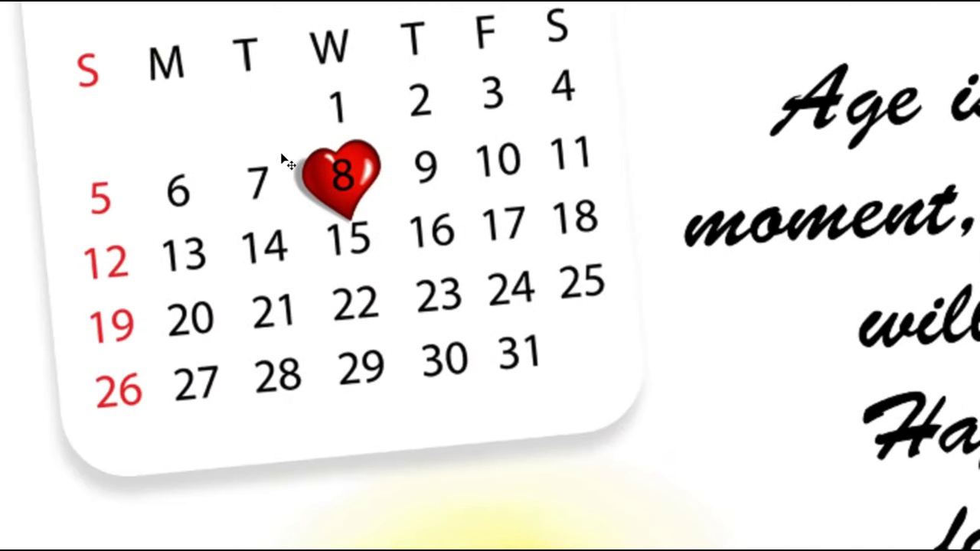
click(278, 153)
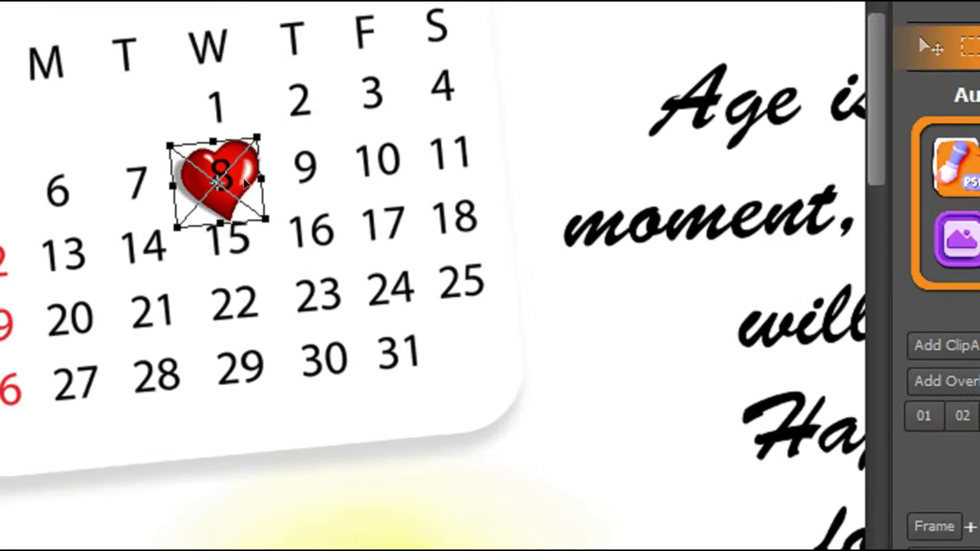
drag(230, 180, 265, 301)
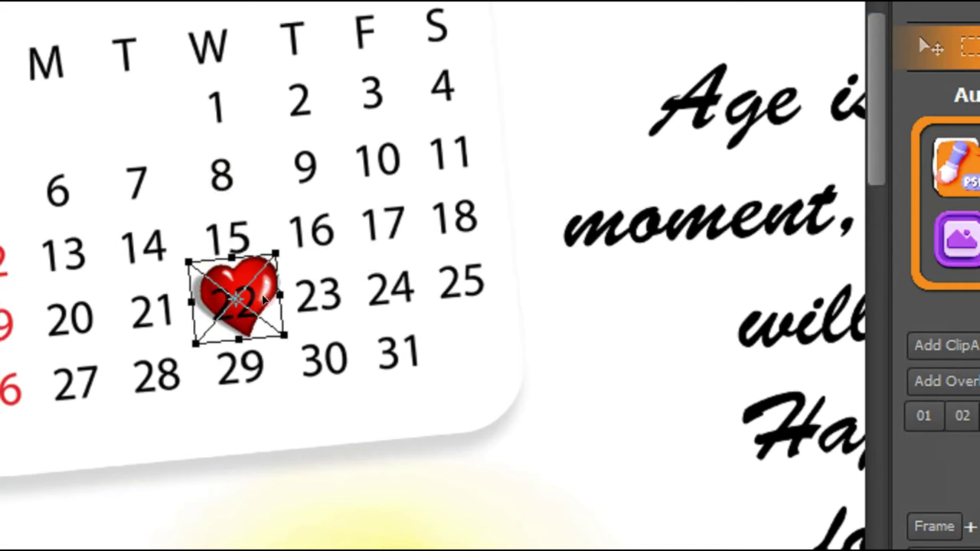
key(Escape)
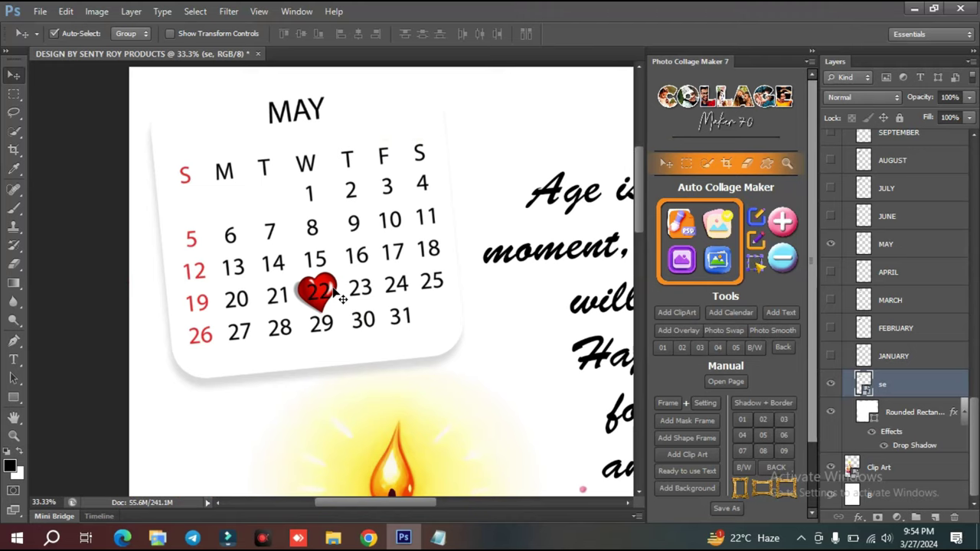
scroll(341, 298, up, 3)
scroll(340, 298, down, 2)
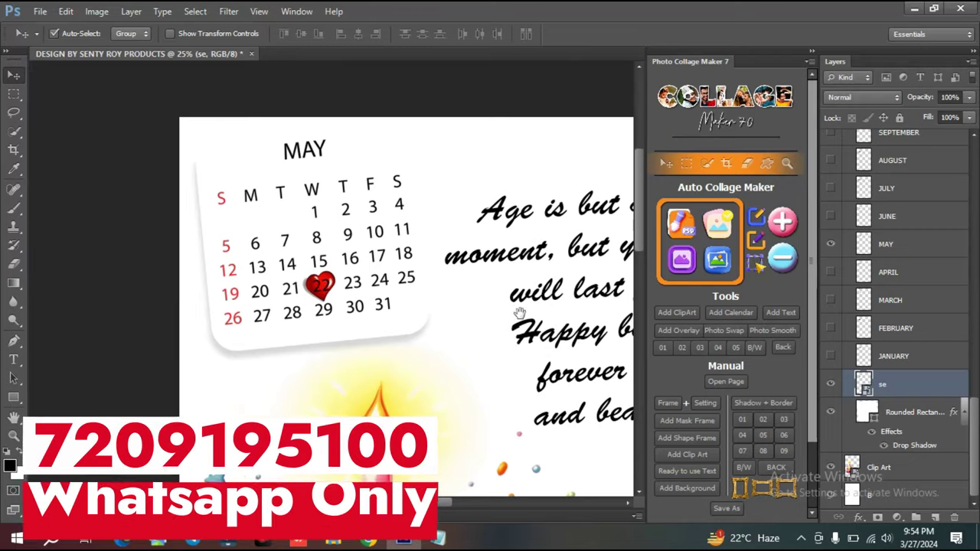
drag(340, 280, 251, 274)
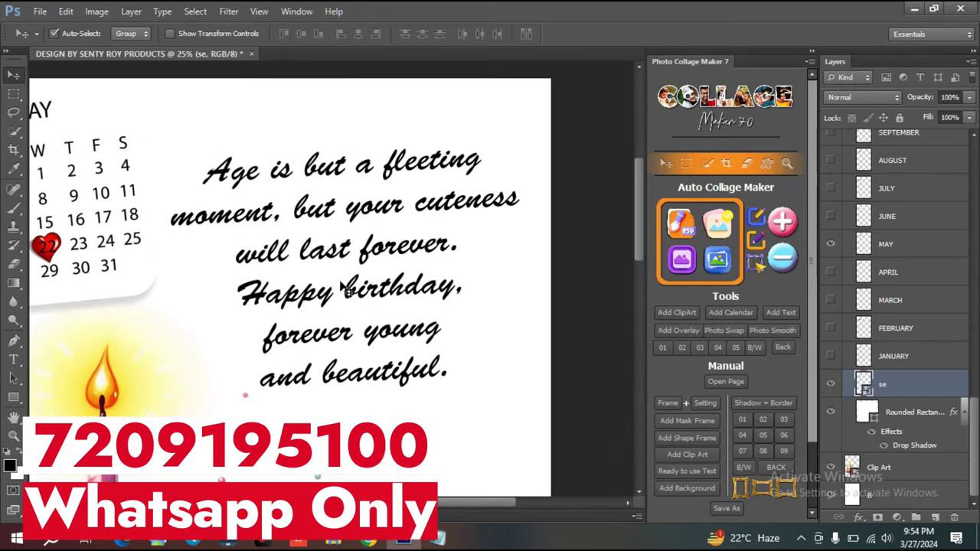
scroll(868, 349, up, 3)
scroll(867, 348, up, 3)
scroll(867, 348, up, 3)
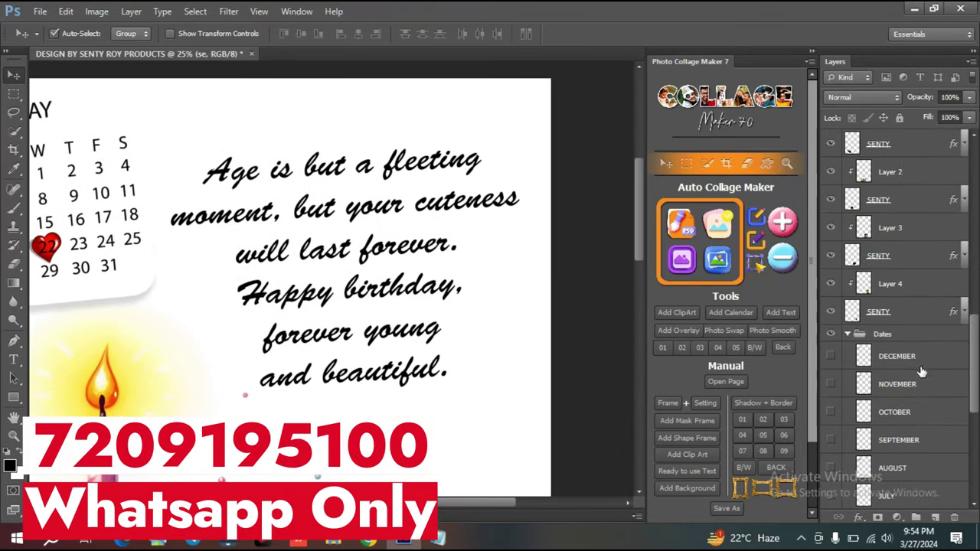
click(859, 335)
scroll(856, 341, up, 3)
scroll(856, 341, up, 2)
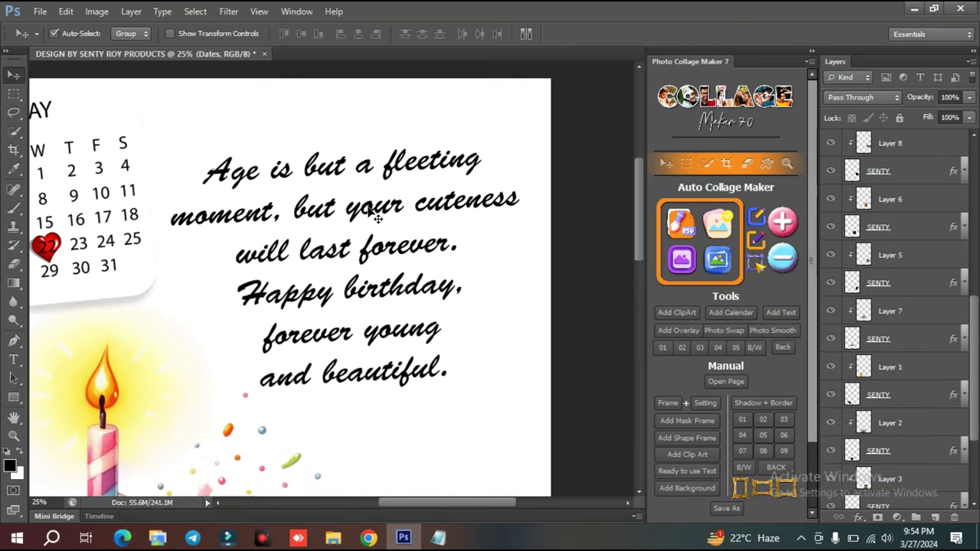
click(378, 219)
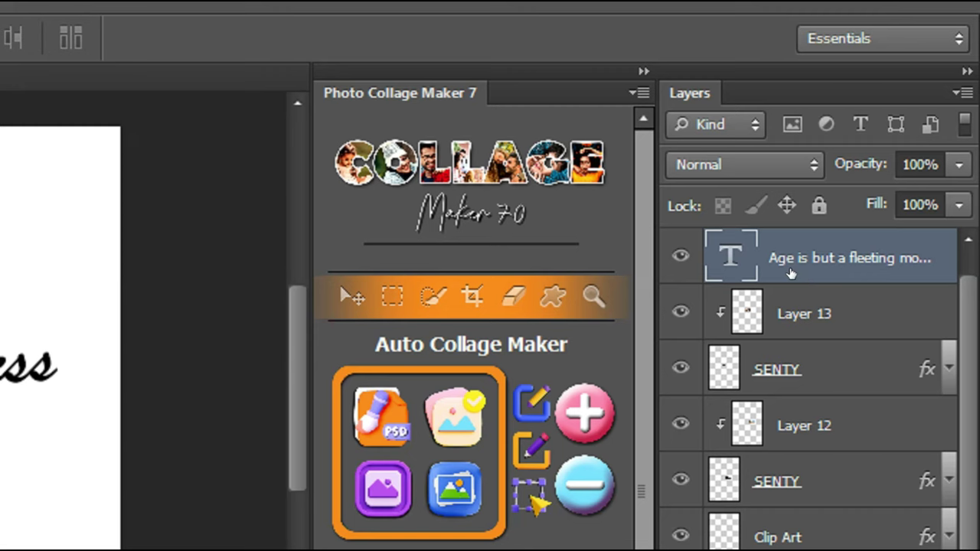
mouse_move(808, 245)
mouse_down()
mouse_move(842, 306)
mouse_move(656, 245)
mouse_move(826, 225)
mouse_up()
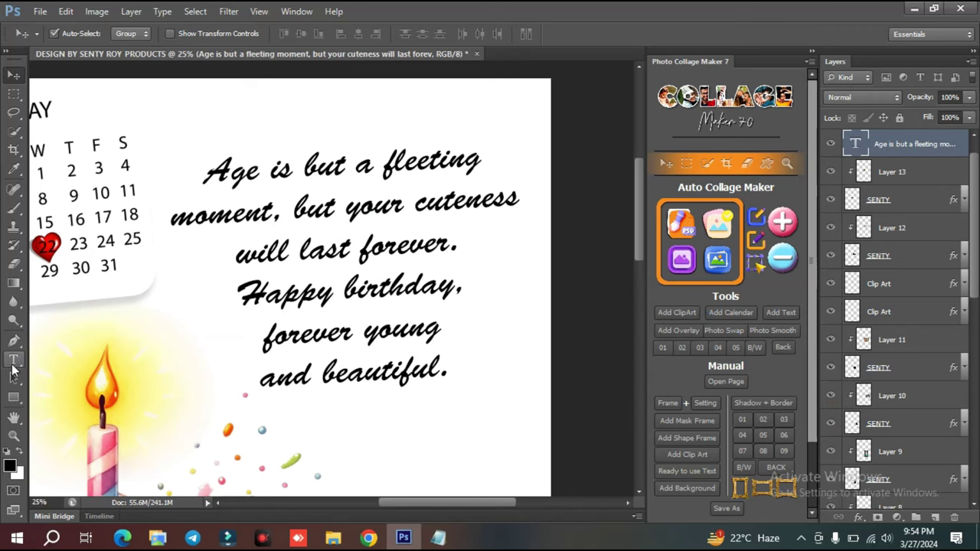
key(t)
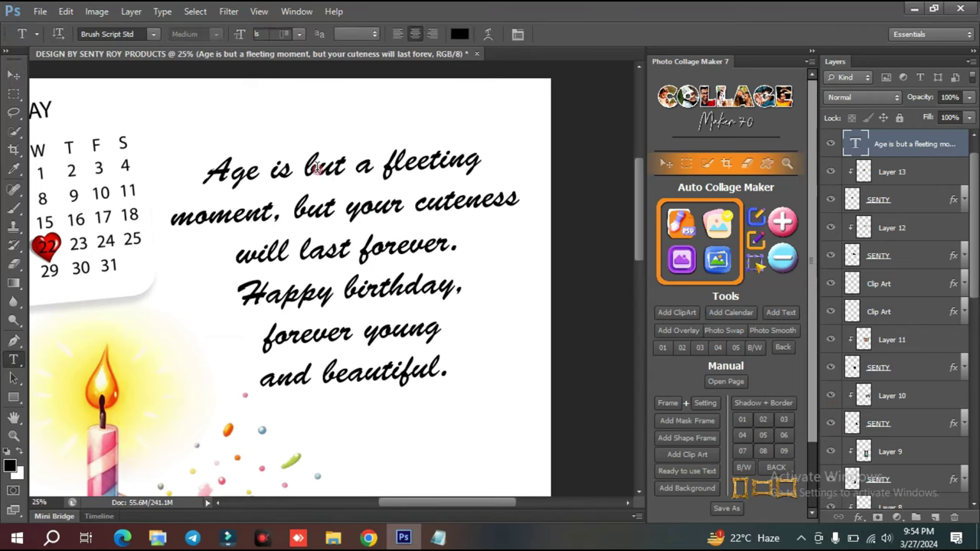
click(320, 176)
key(ctrl+a)
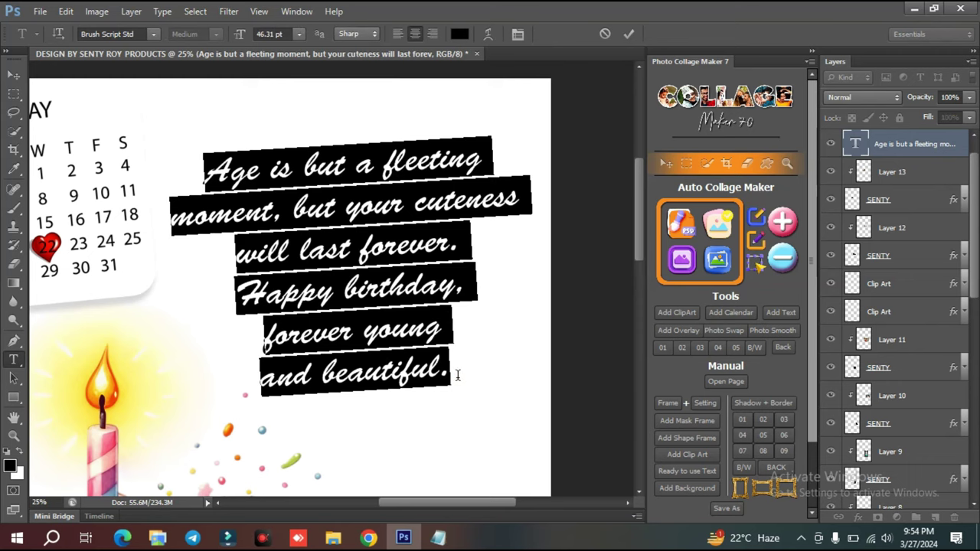
click(14, 74)
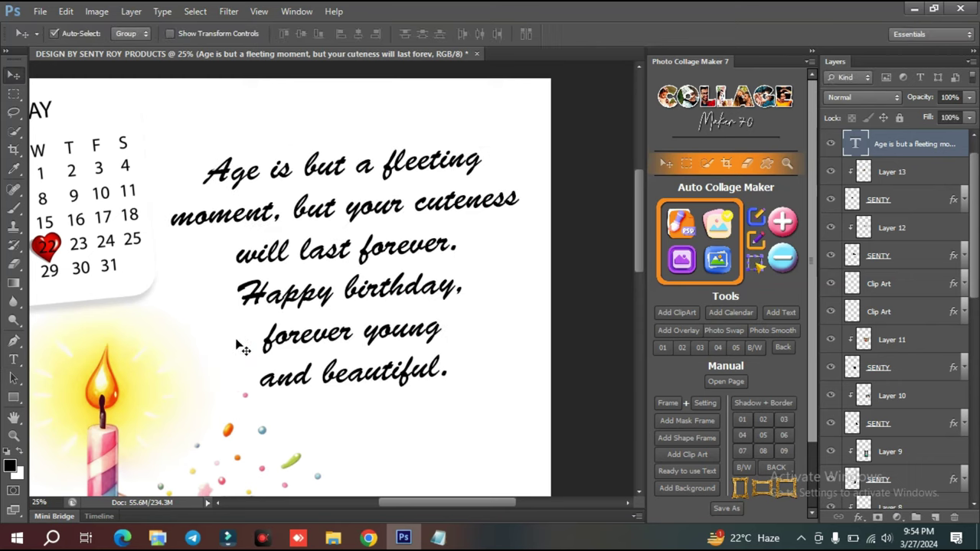
scroll(230, 337, down, 3)
- Nudge the cupcake clip art slightly up and to the left
drag(217, 379, 386, 234)
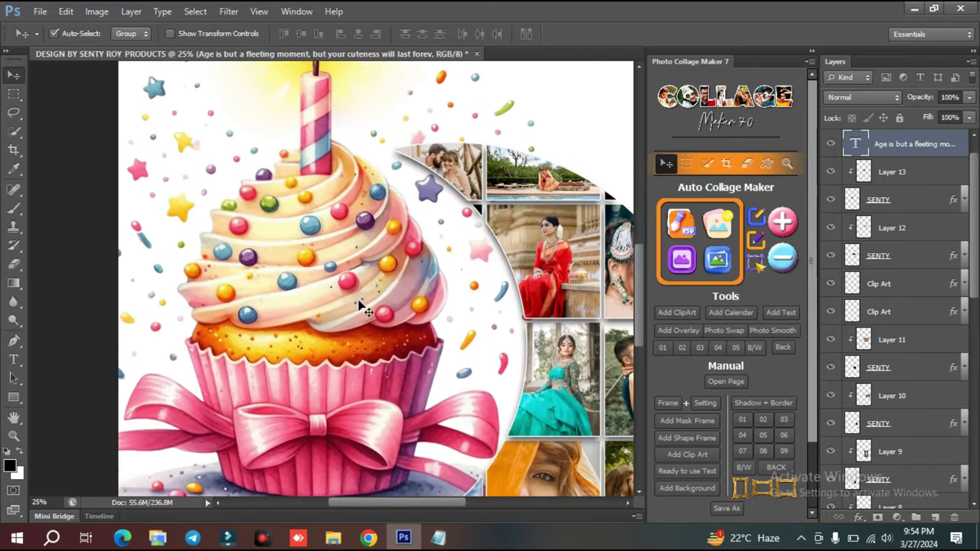
click(341, 302)
drag(340, 302, 327, 293)
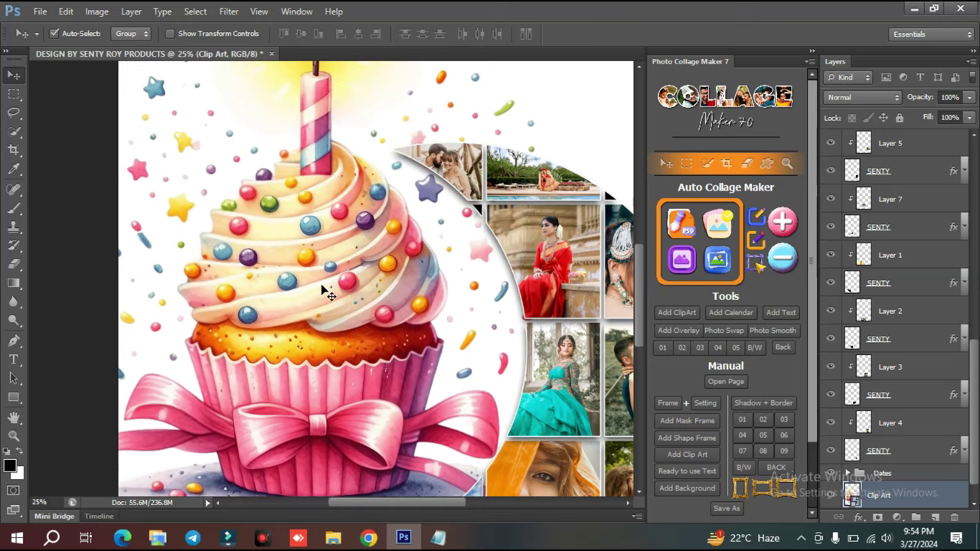
- Run the 3D mockup action to show the card framed on a grey wall
scroll(322, 290, down, 1)
scroll(322, 291, down, 1)
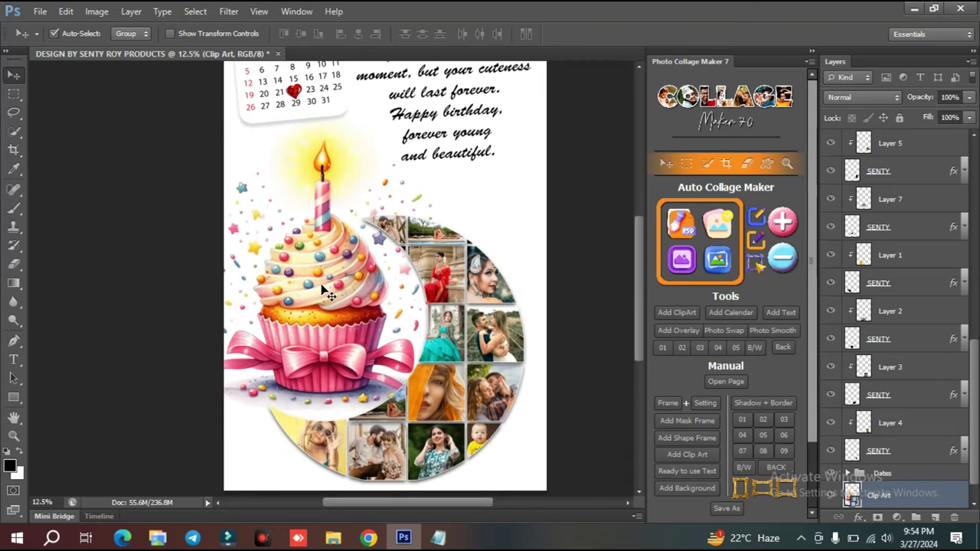
scroll(325, 285, down, 1)
scroll(468, 326, up, 3)
scroll(473, 325, down, 1)
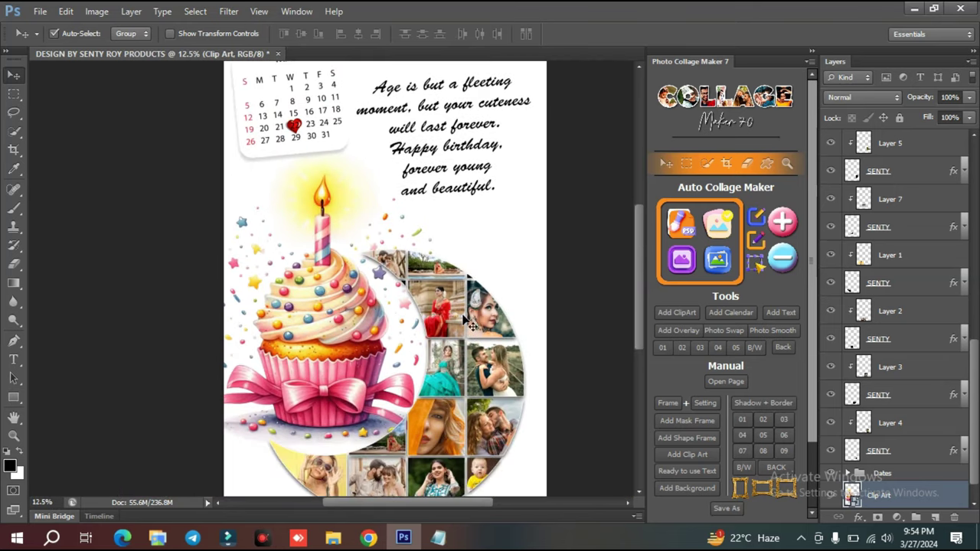
scroll(464, 318, down, 1)
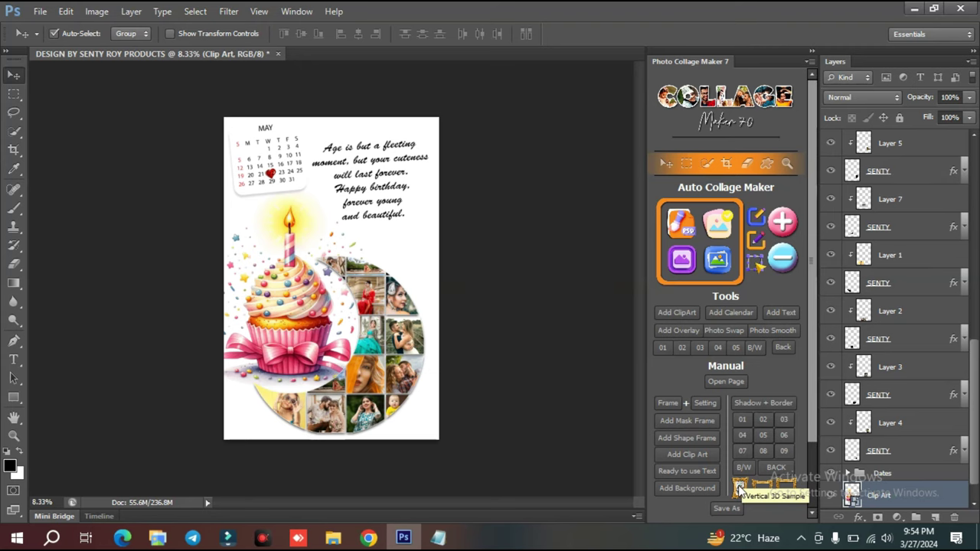
click(735, 488)
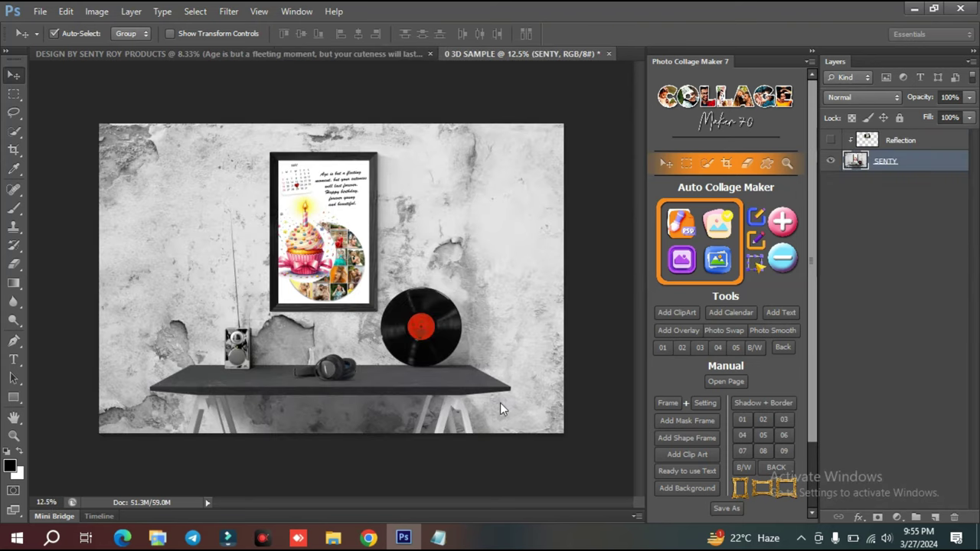
key(ctrl+plus)
key(ctrl+plus)
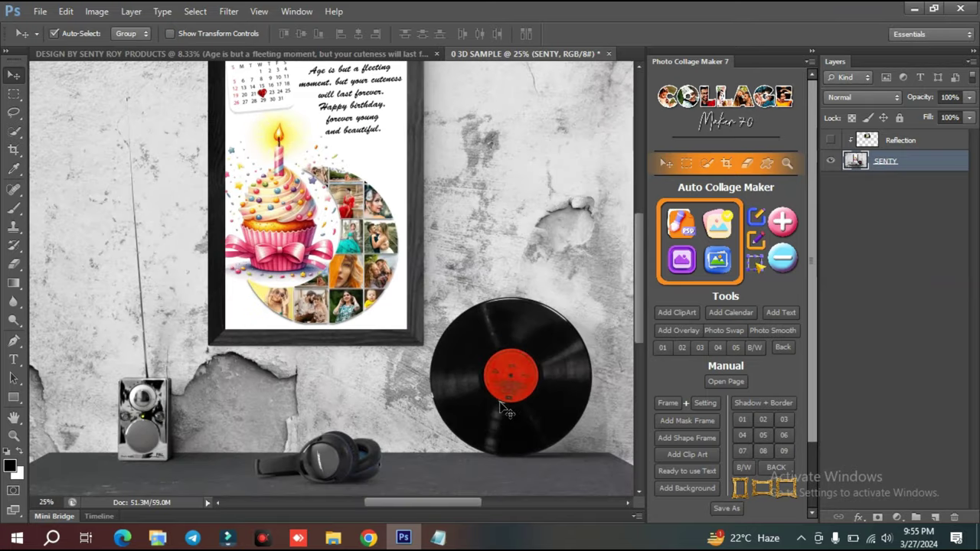
scroll(519, 260, up, 2)
scroll(521, 368, up, 1)
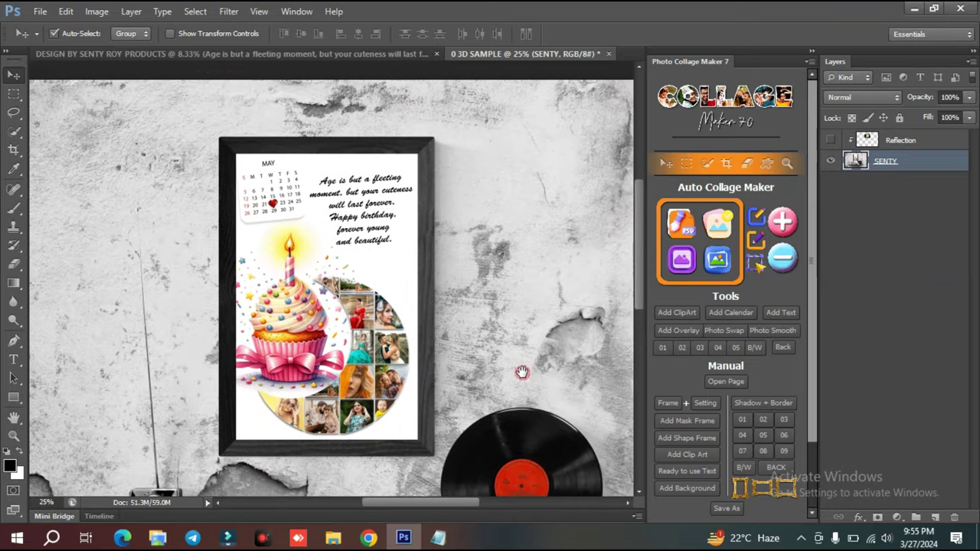
scroll(490, 349, down, 1)
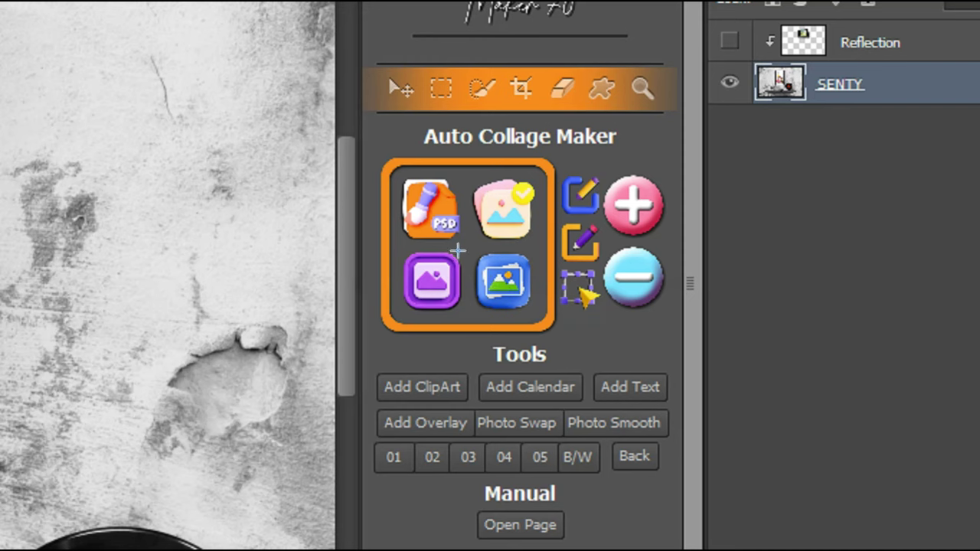
mouse_move(457, 251)
mouse_down()
mouse_move(475, 304)
mouse_move(382, 263)
mouse_move(453, 243)
mouse_up()
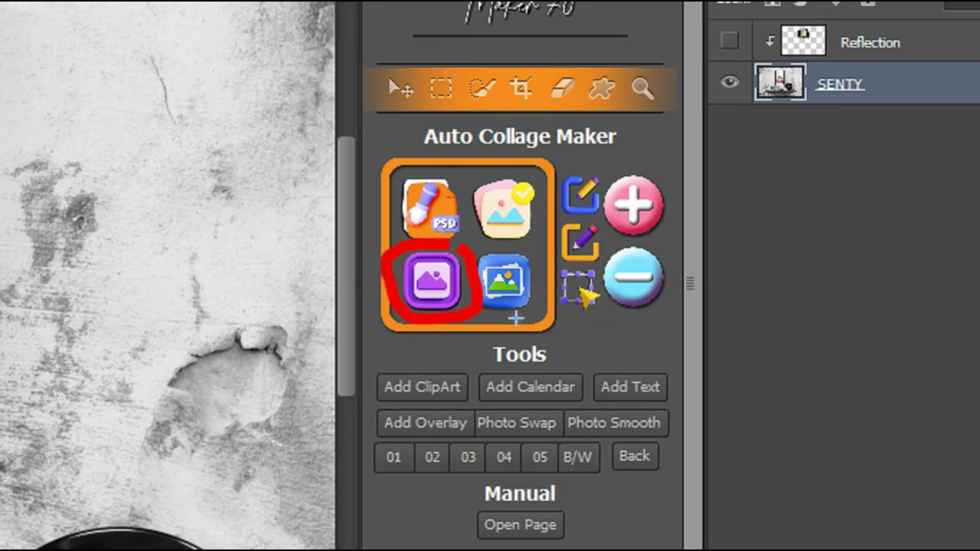
mouse_move(466, 185)
mouse_down()
mouse_move(482, 222)
mouse_move(387, 214)
mouse_move(447, 165)
mouse_up()
mouse_move(548, 177)
mouse_down()
mouse_move(500, 265)
mouse_move(464, 168)
mouse_move(545, 165)
mouse_up()
mouse_move(460, 244)
mouse_down()
mouse_move(480, 295)
mouse_move(426, 240)
mouse_up()
mouse_move(541, 242)
mouse_down()
mouse_move(552, 264)
mouse_move(494, 327)
mouse_move(534, 234)
mouse_up()
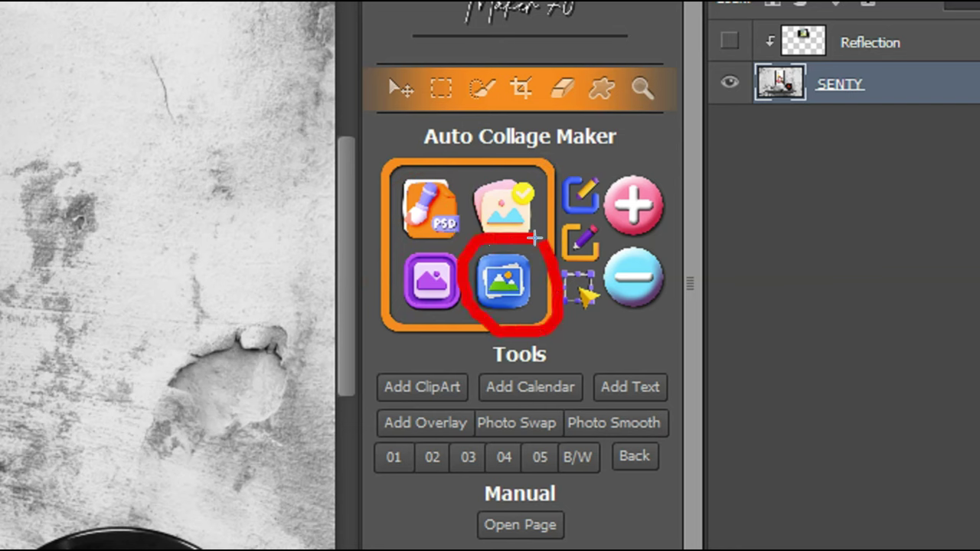
mouse_move(608, 269)
mouse_down()
mouse_move(541, 308)
mouse_move(600, 259)
mouse_up()
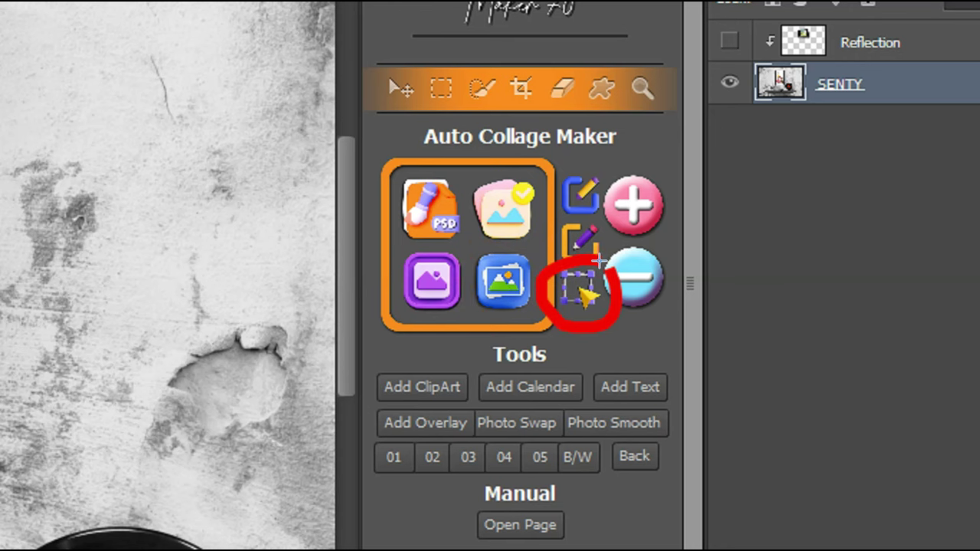
mouse_move(675, 170)
mouse_down()
mouse_move(687, 246)
mouse_move(593, 230)
mouse_move(639, 151)
mouse_up()
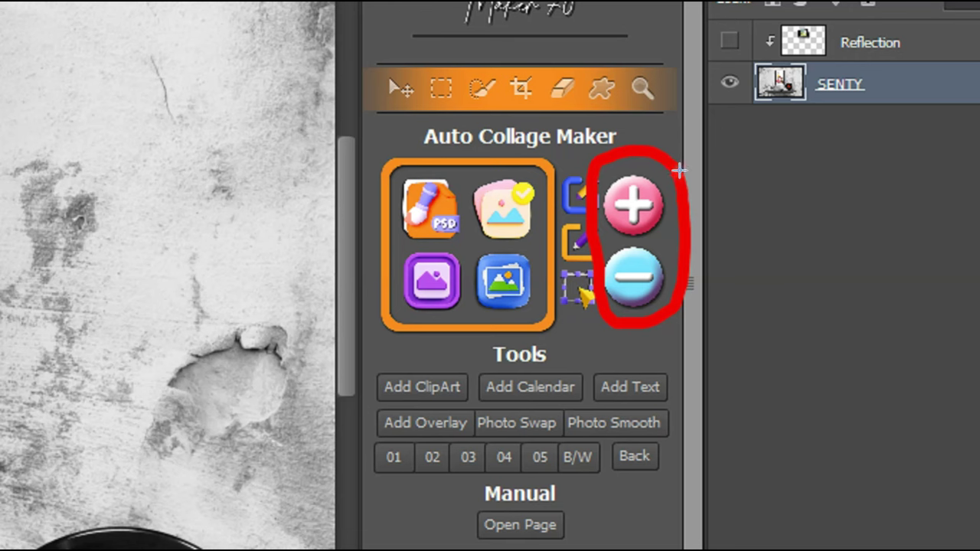
drag(671, 413, 564, 431)
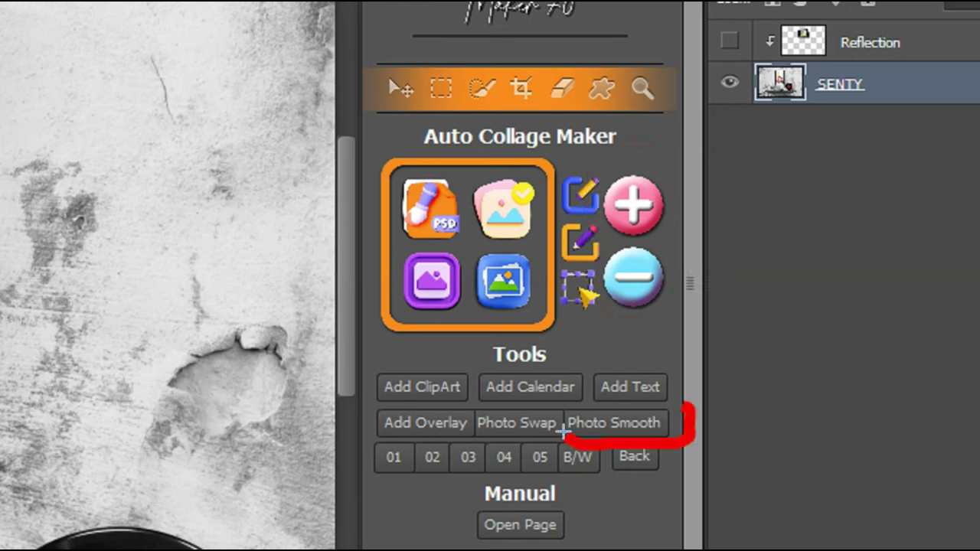
mouse_move(676, 439)
mouse_down()
mouse_move(423, 492)
mouse_move(352, 447)
mouse_move(657, 427)
mouse_up()
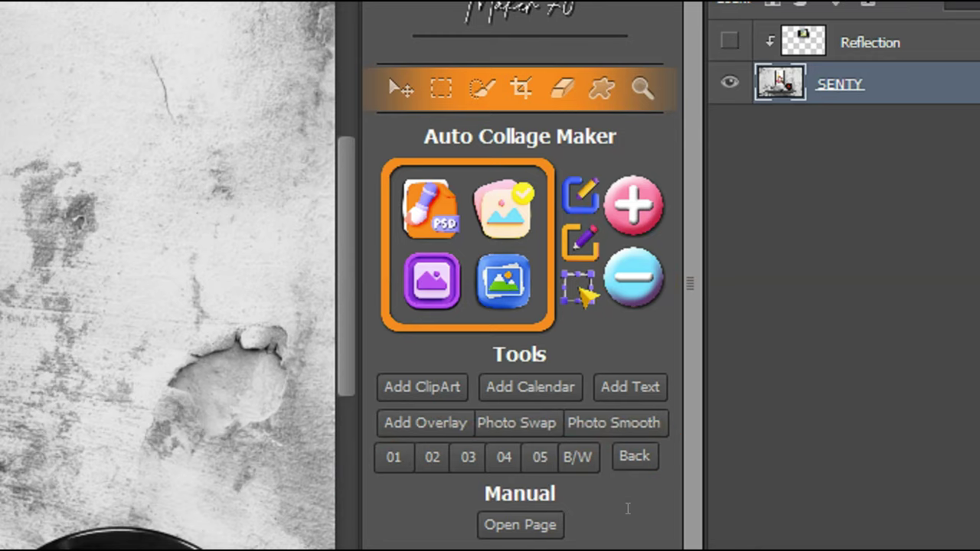
scroll(620, 405, down, 2)
mouse_move(674, 355)
mouse_down()
mouse_move(666, 481)
mouse_move(508, 449)
mouse_move(616, 348)
mouse_up()
mouse_move(674, 473)
mouse_down()
mouse_move(514, 512)
mouse_move(622, 470)
mouse_up()
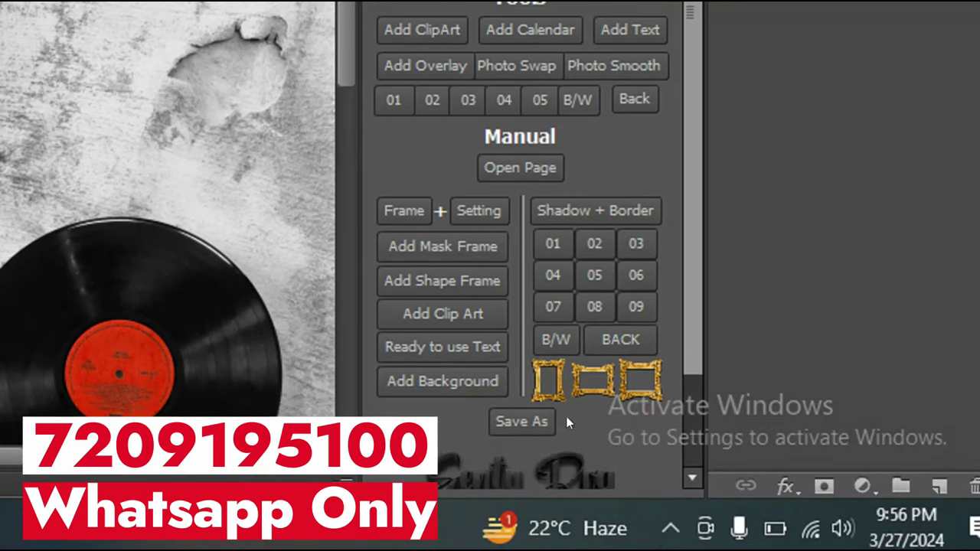
drag(566, 416, 575, 400)
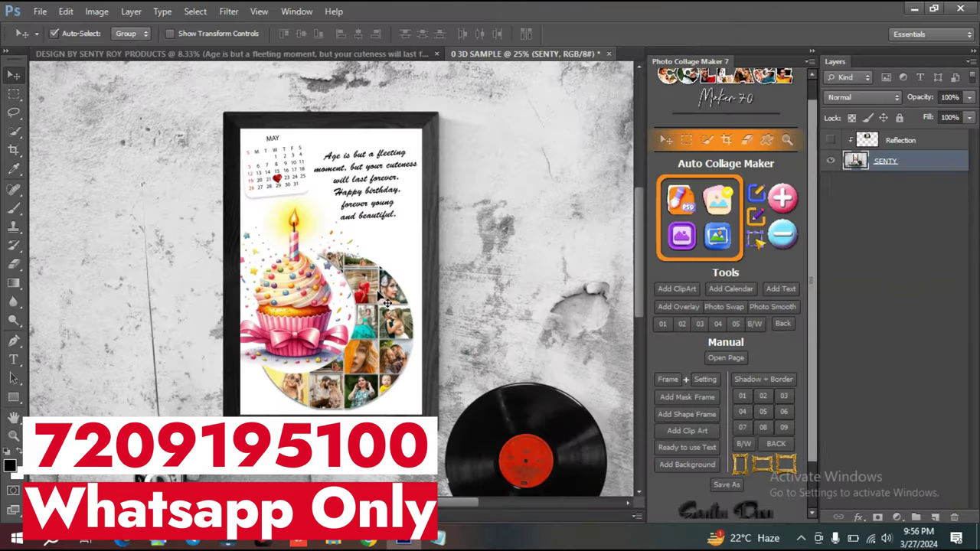
- Close the floated 0 3D SAMPLE mockup without saving to return to the card design
key(ctrl+minus)
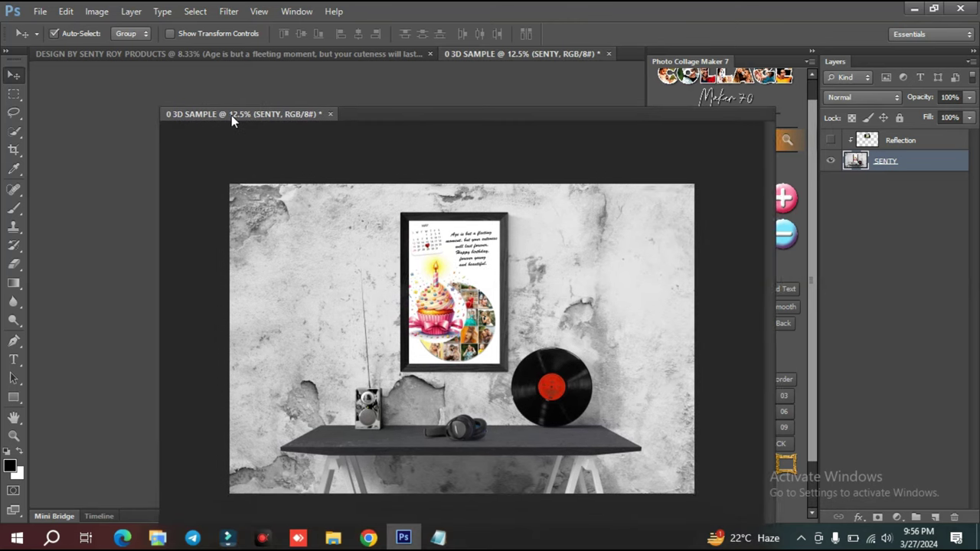
drag(510, 55, 237, 116)
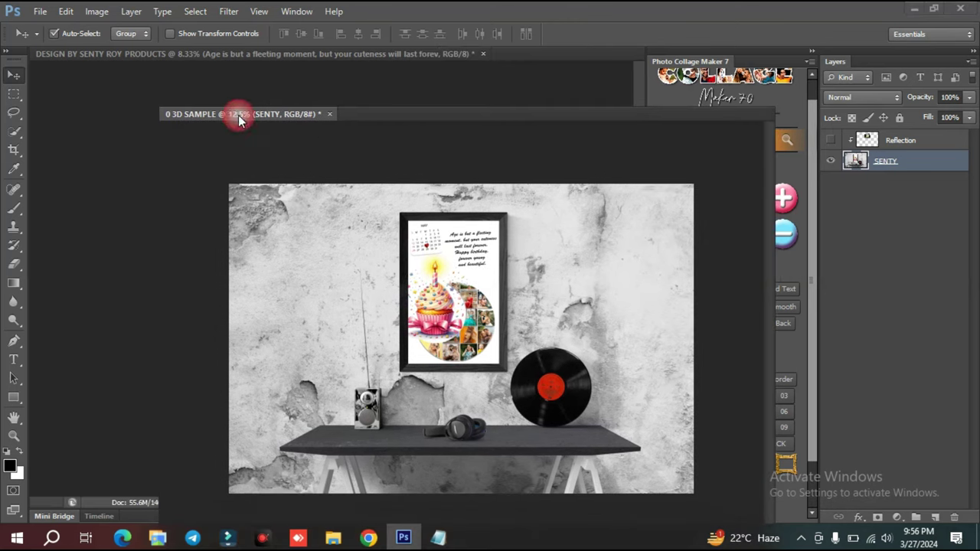
drag(342, 142, 344, 144)
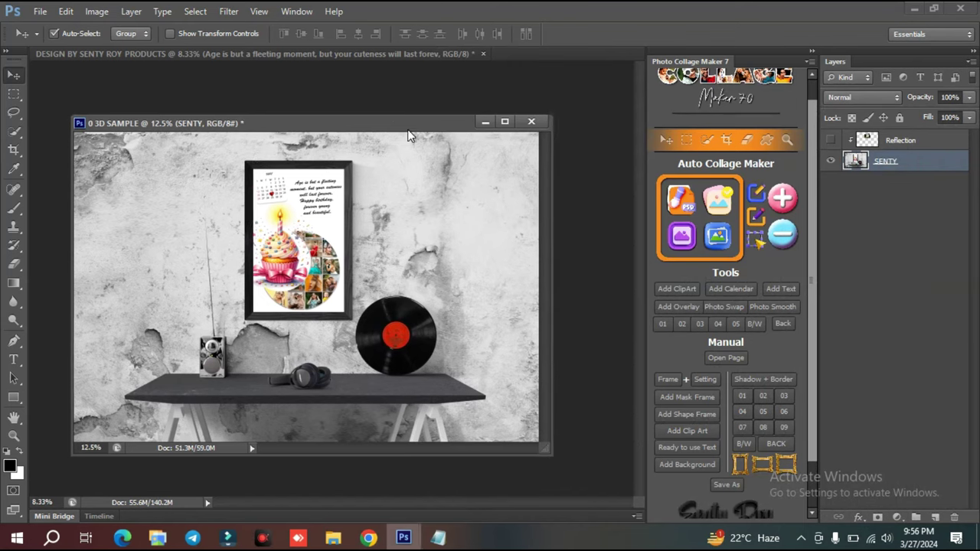
drag(483, 112, 426, 129)
key(ctrl+w)
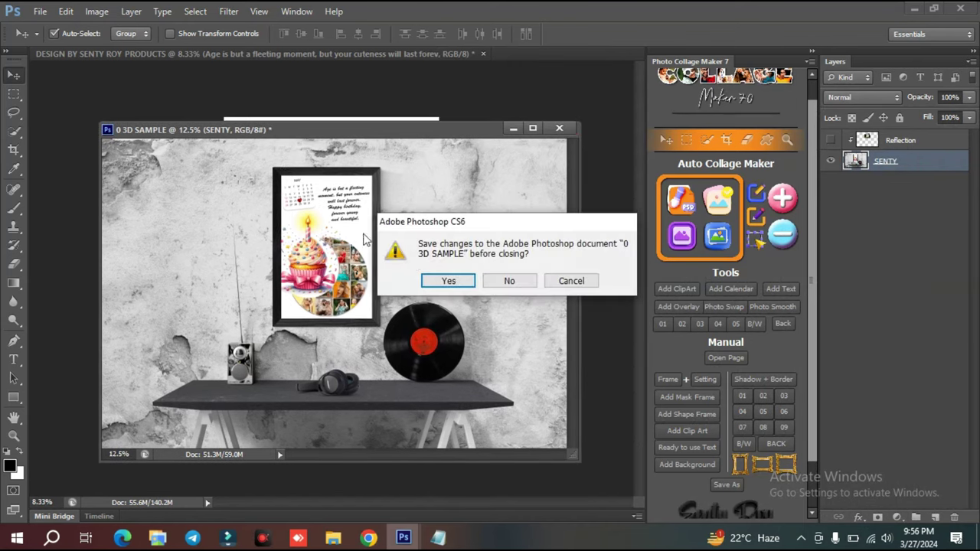
click(509, 281)
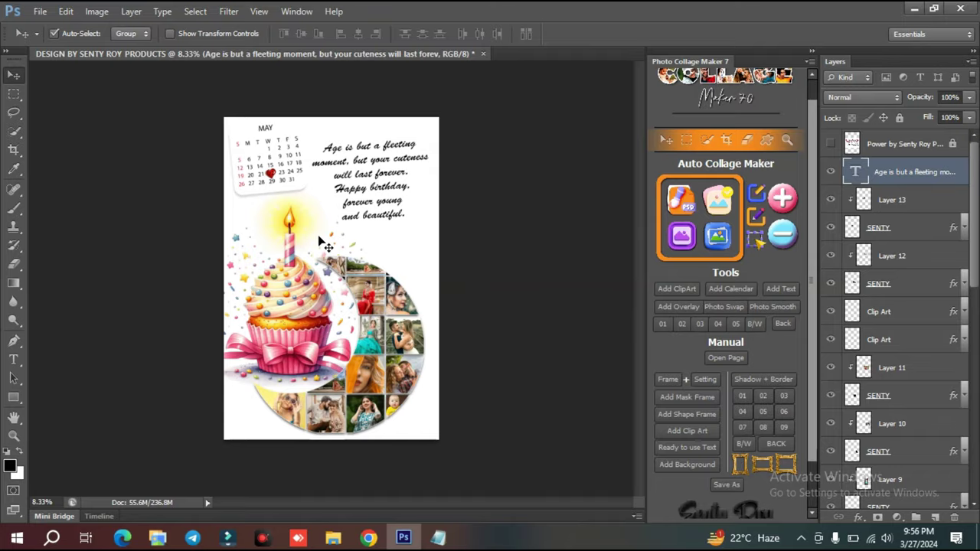
scroll(325, 245, up, 2)
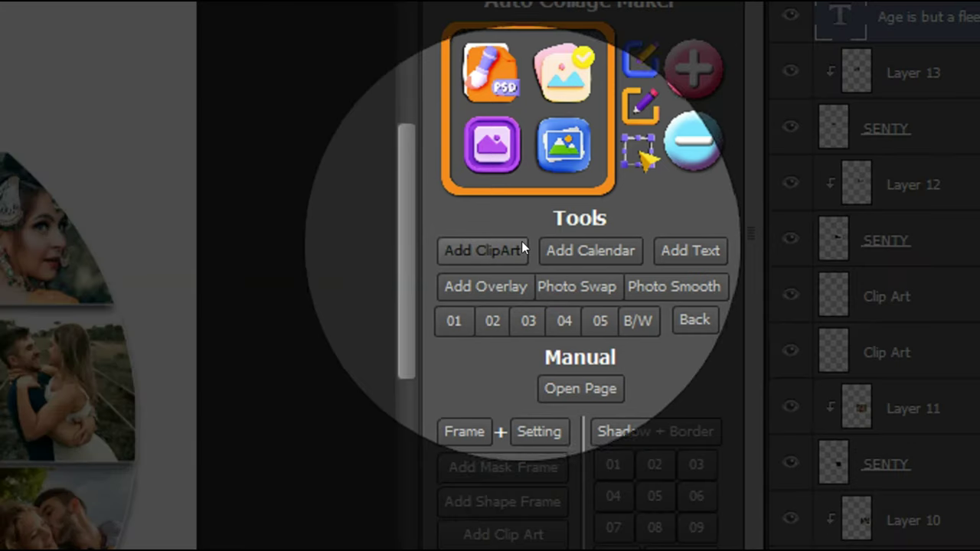
drag(539, 259, 527, 231)
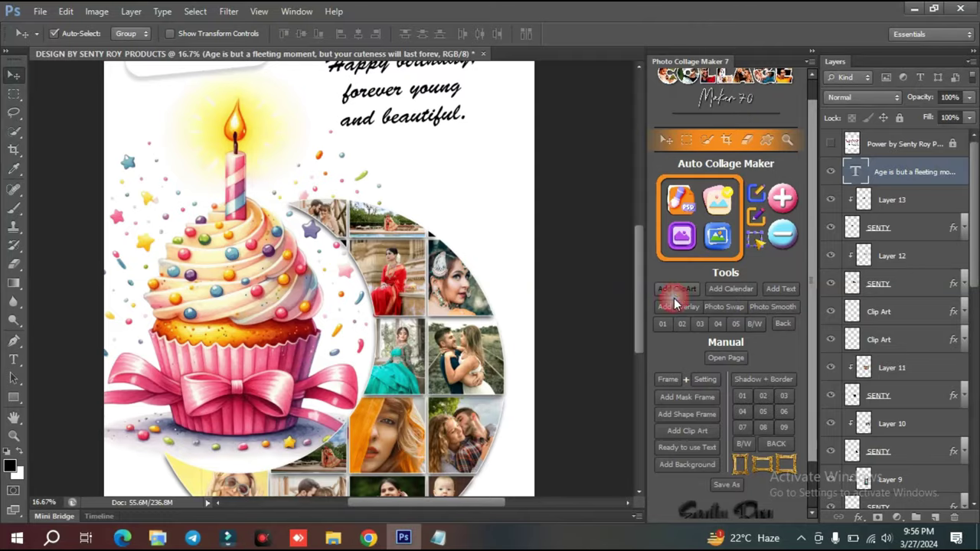
- Browse the Alphabet, cartoon, Dream, extra and Love clip-art folders for a clip art
click(674, 292)
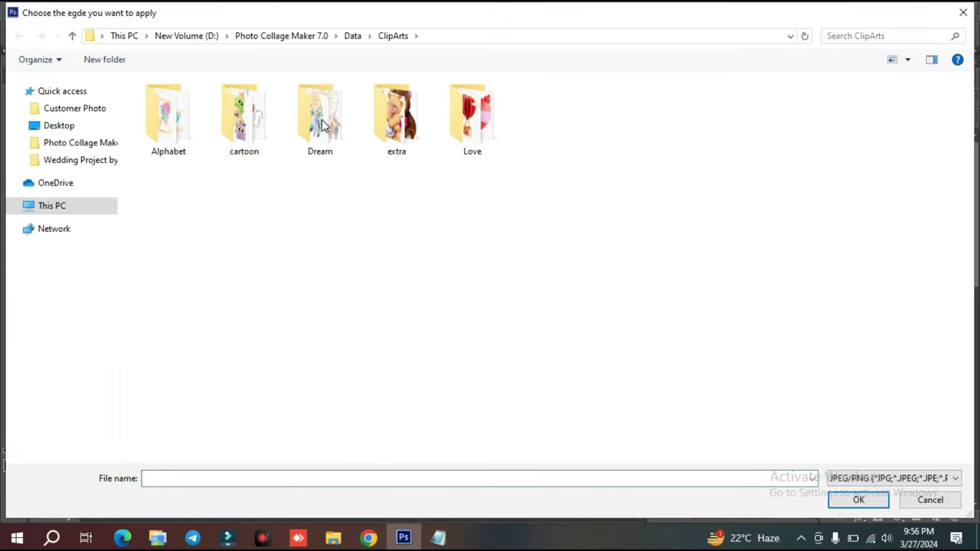
drag(169, 156, 165, 145)
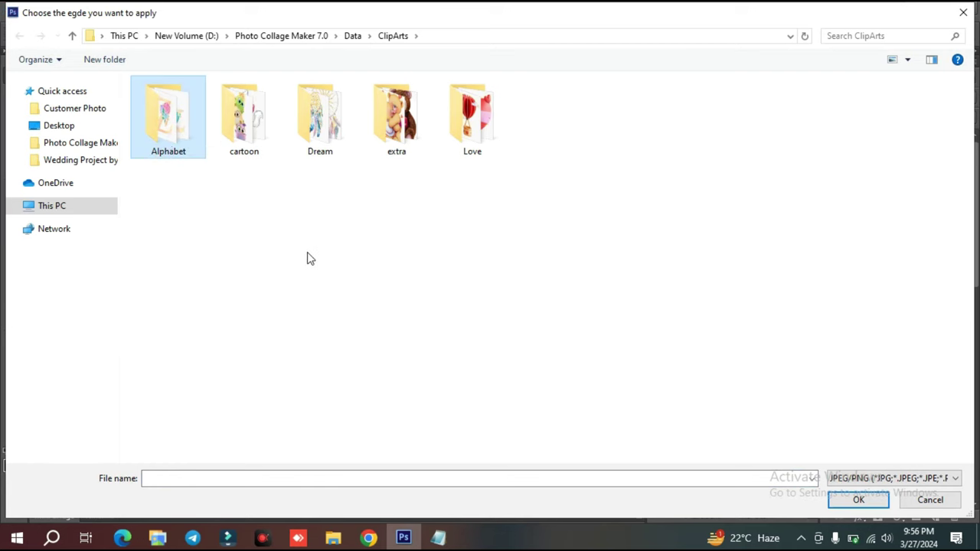
double_click(182, 145)
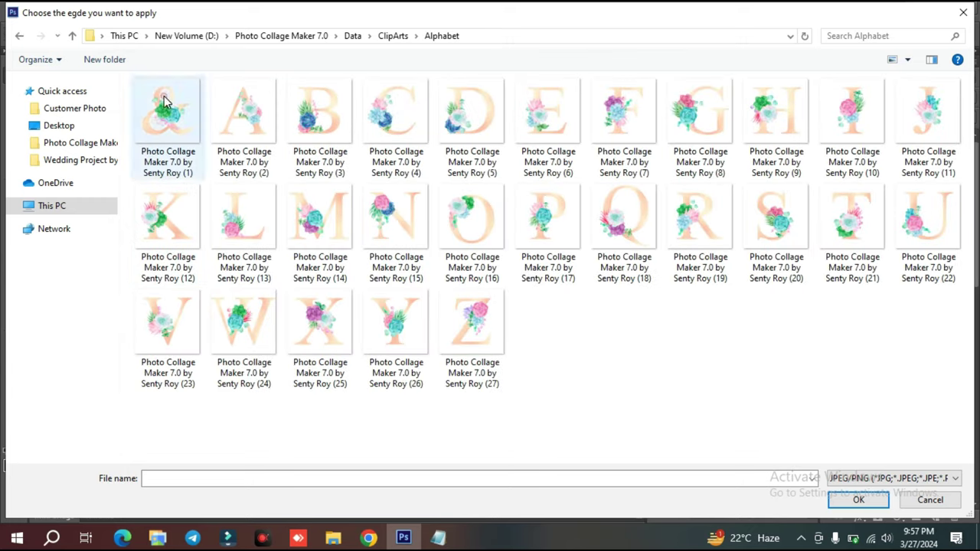
click(72, 36)
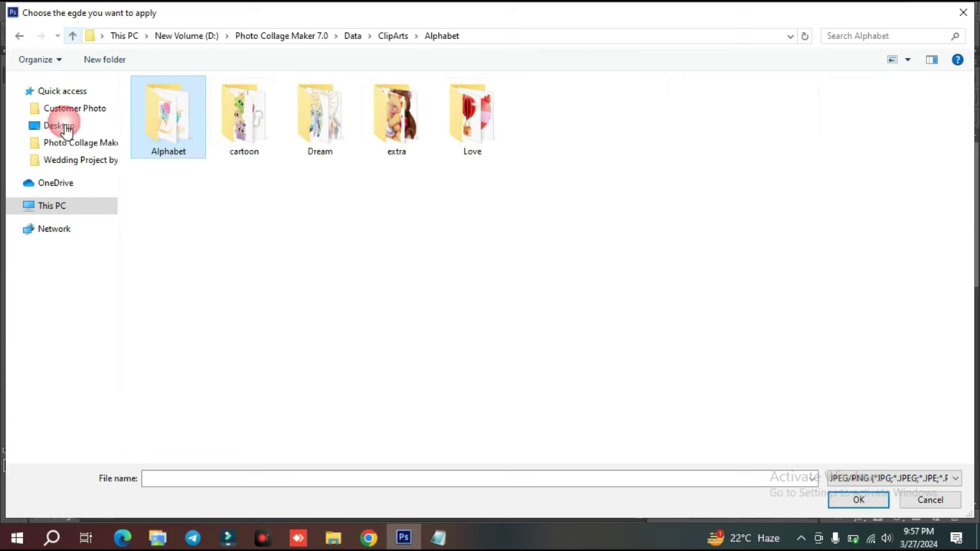
double_click(256, 153)
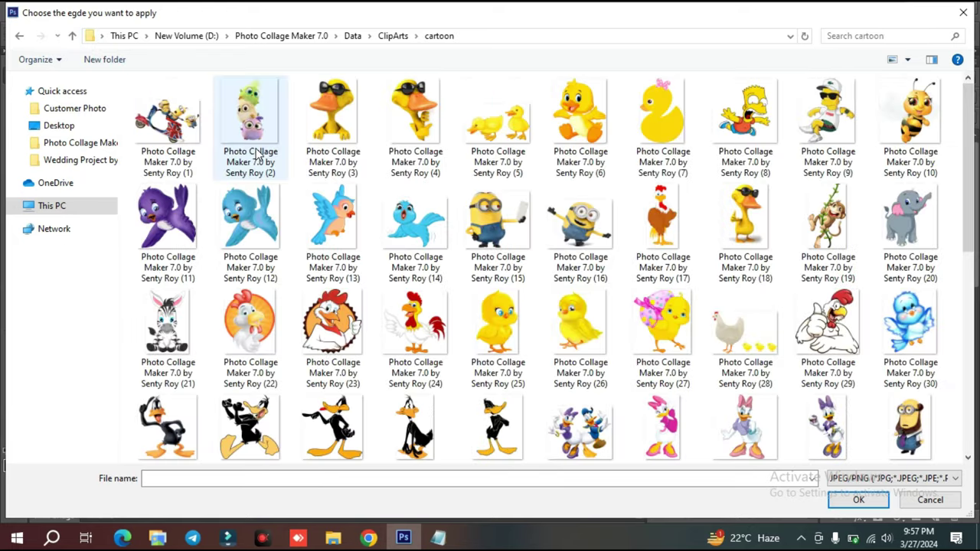
mouse_move(967, 187)
mouse_down()
mouse_move(961, 318)
mouse_move(957, 195)
mouse_up()
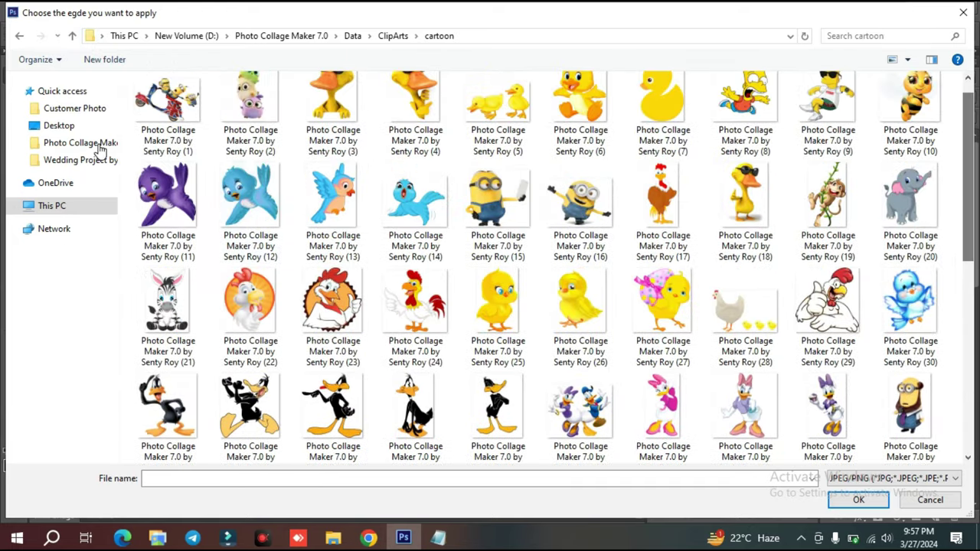
click(73, 37)
double_click(319, 115)
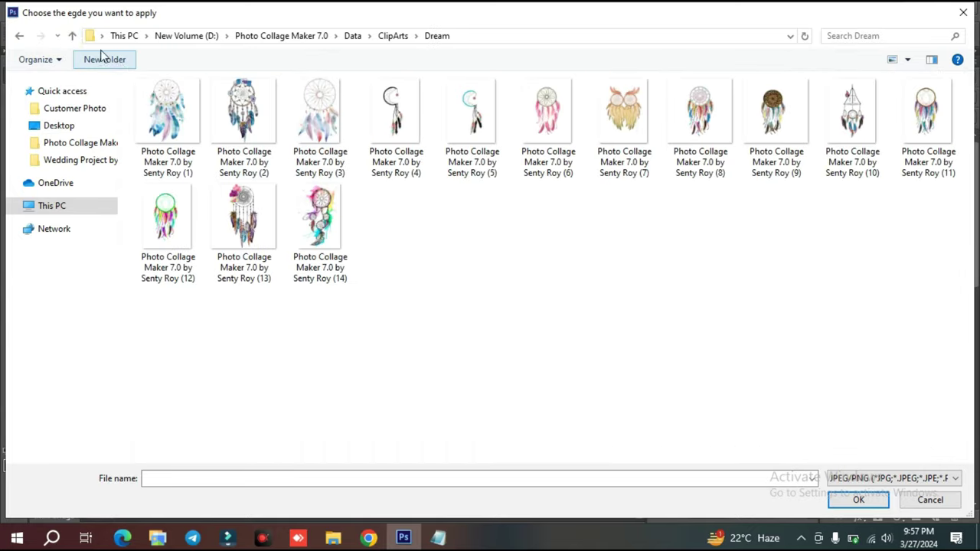
click(74, 36)
double_click(398, 140)
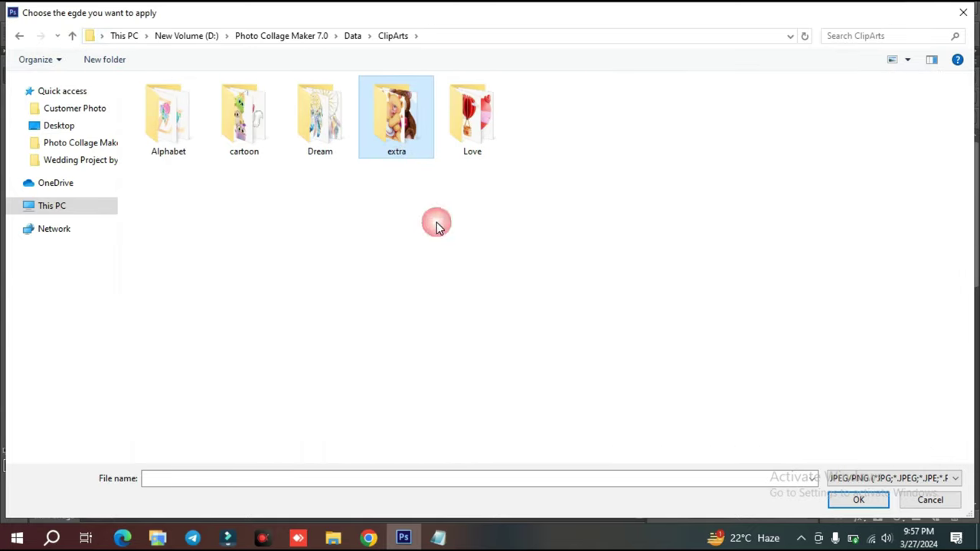
scroll(955, 200, down, 3)
scroll(955, 200, down, 1)
scroll(955, 201, up, 2)
scroll(955, 200, up, 3)
click(73, 37)
double_click(465, 136)
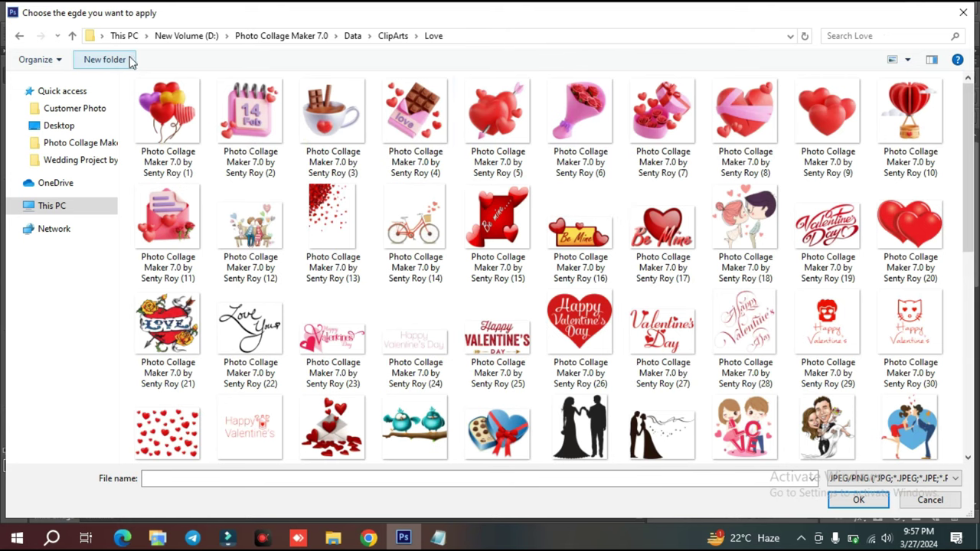
click(74, 37)
- Place the first cartoon clip art, a minion on a scooter, onto the card
click(355, 3)
mouse_move(341, 19)
mouse_down()
mouse_move(706, 116)
mouse_move(778, 77)
mouse_up()
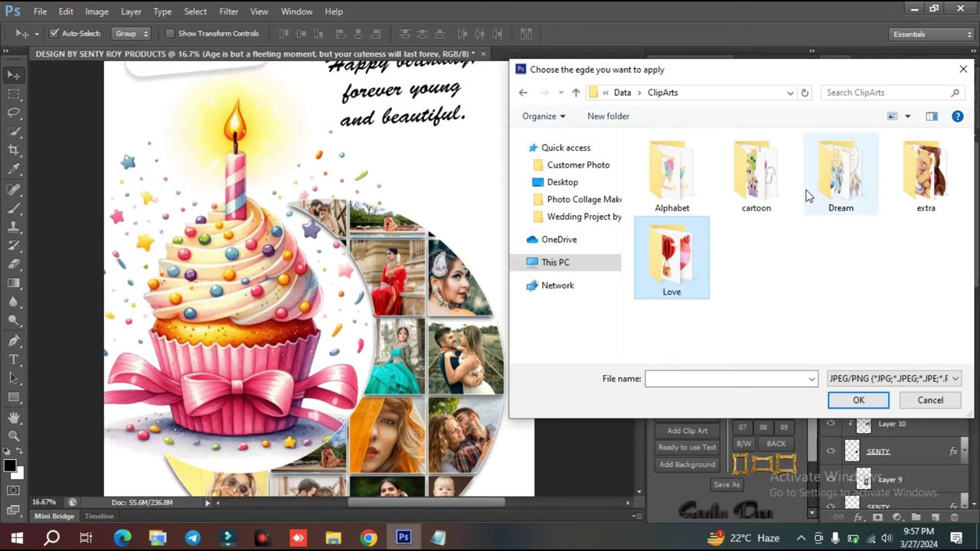
double_click(771, 192)
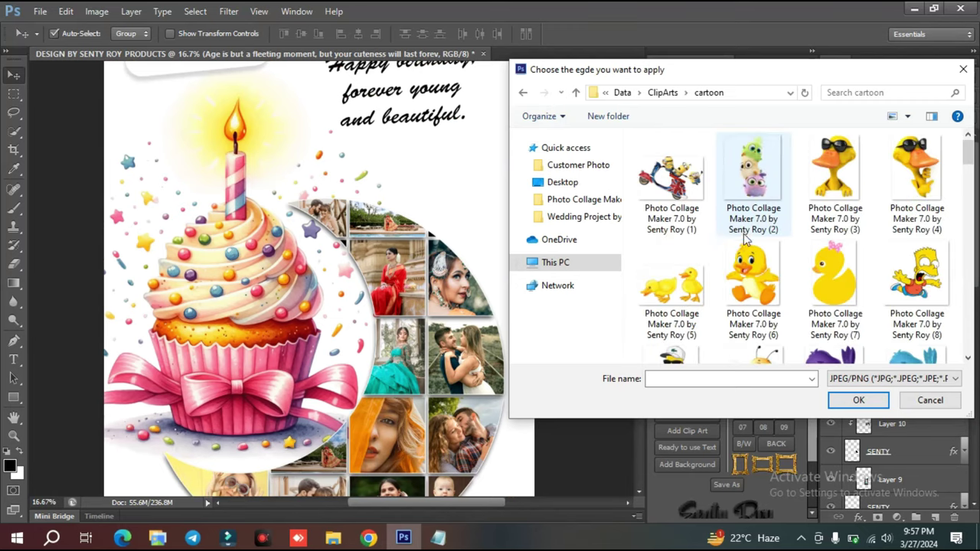
click(678, 184)
double_click(678, 183)
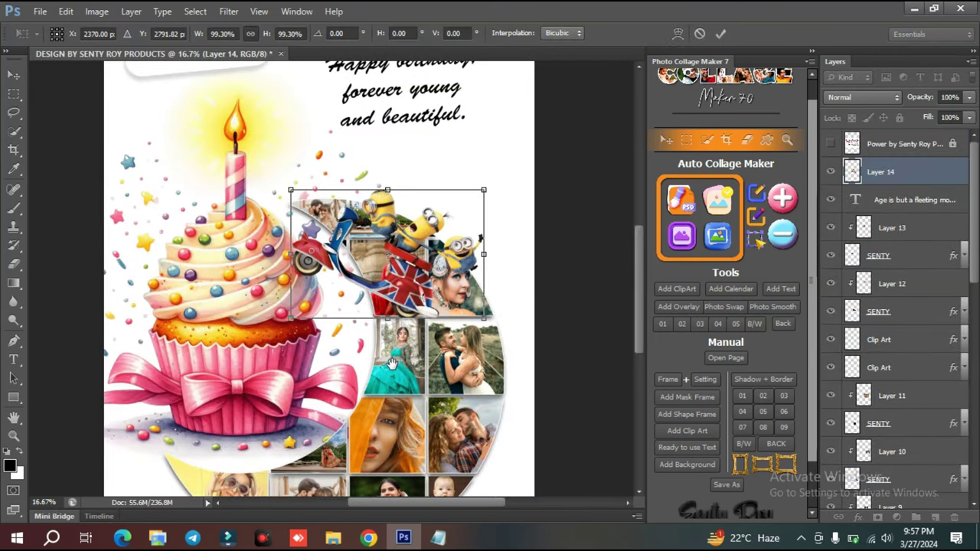
- Move the minion to the collage's lower right and scale it to about 49%
drag(410, 262, 475, 419)
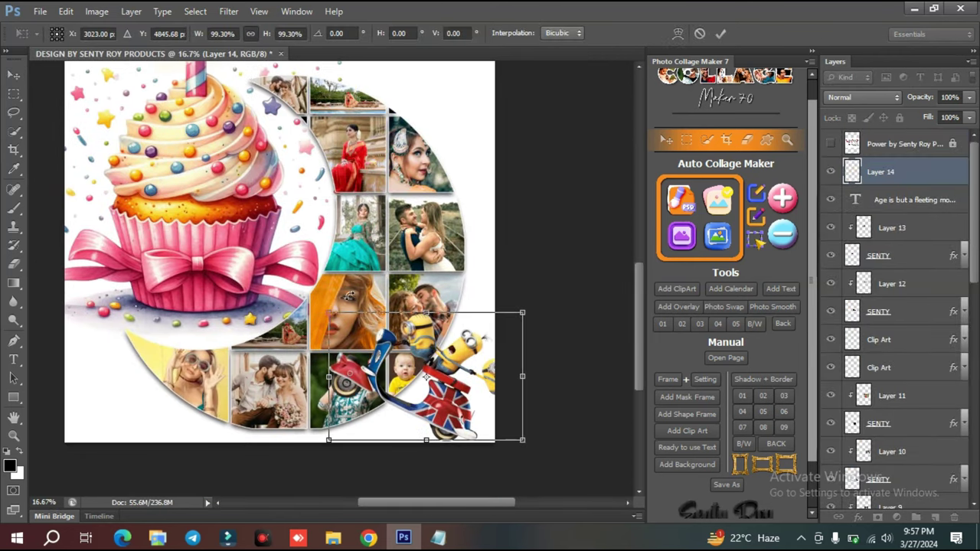
drag(329, 312, 414, 370)
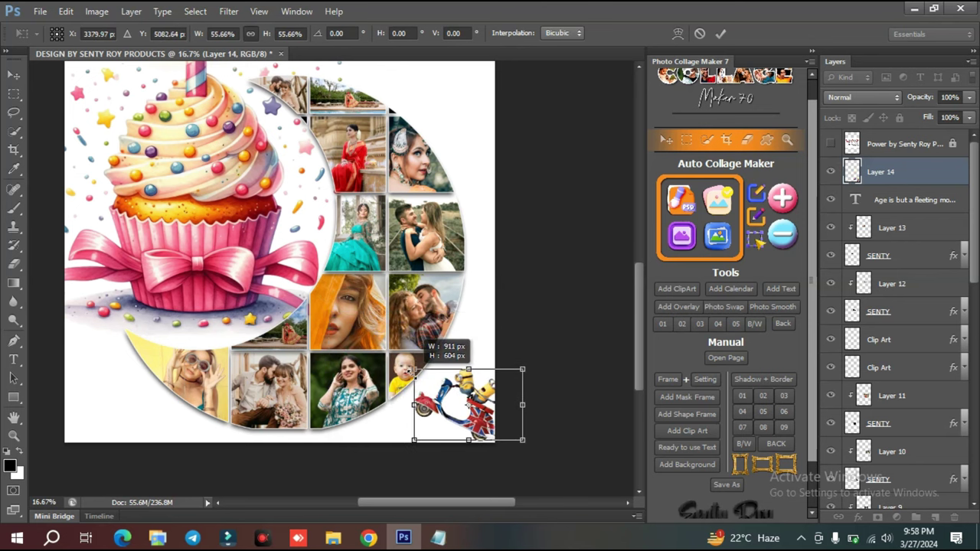
drag(523, 371, 501, 376)
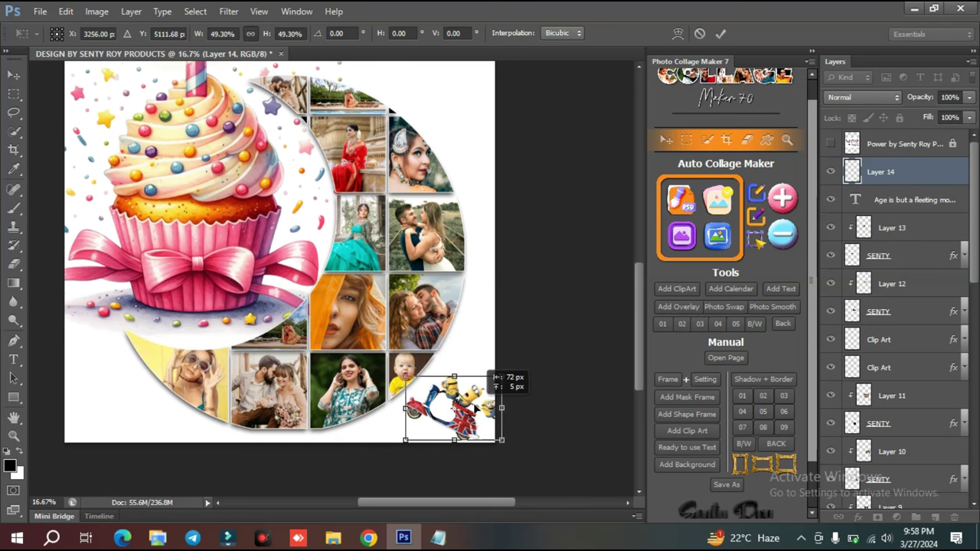
key(ctrl+plus)
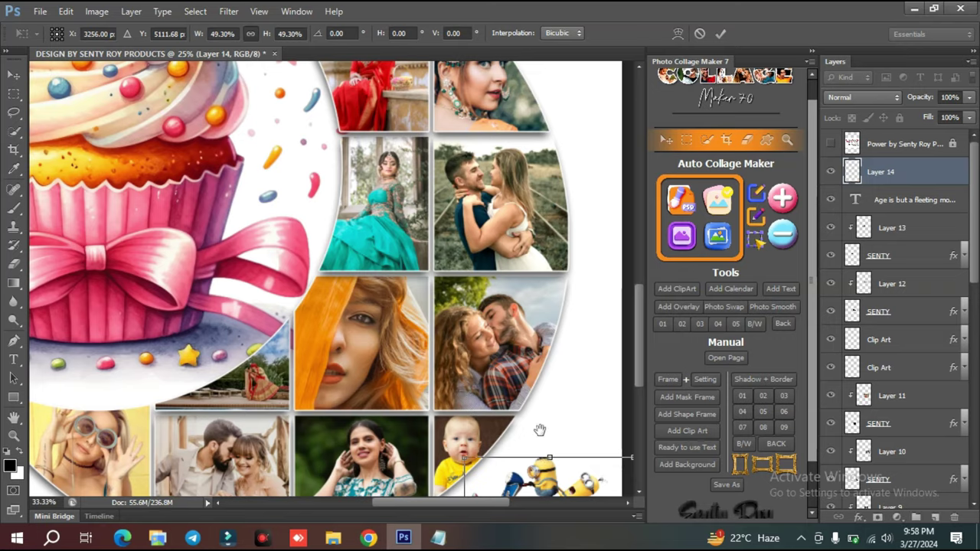
key(ctrl+plus)
drag(478, 340, 459, 337)
drag(446, 371, 450, 381)
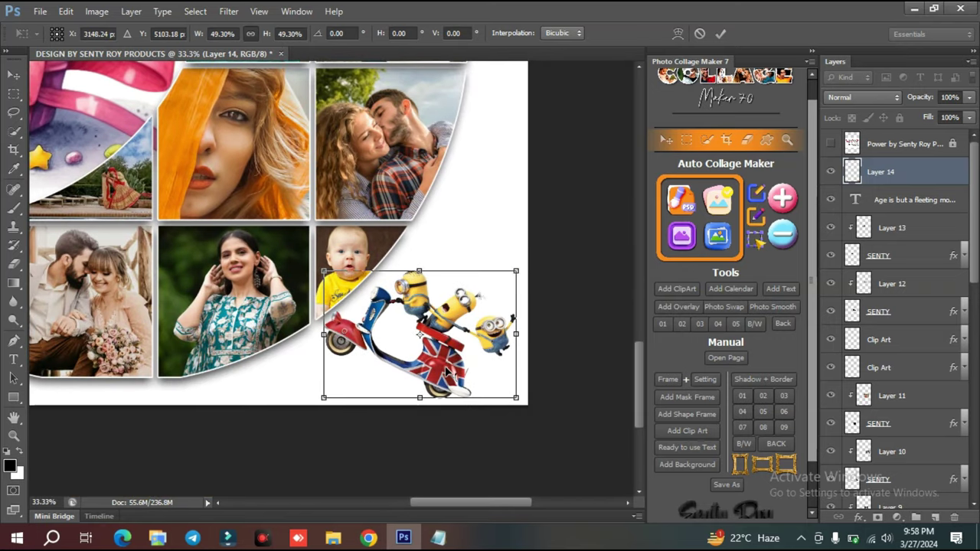
key(Return)
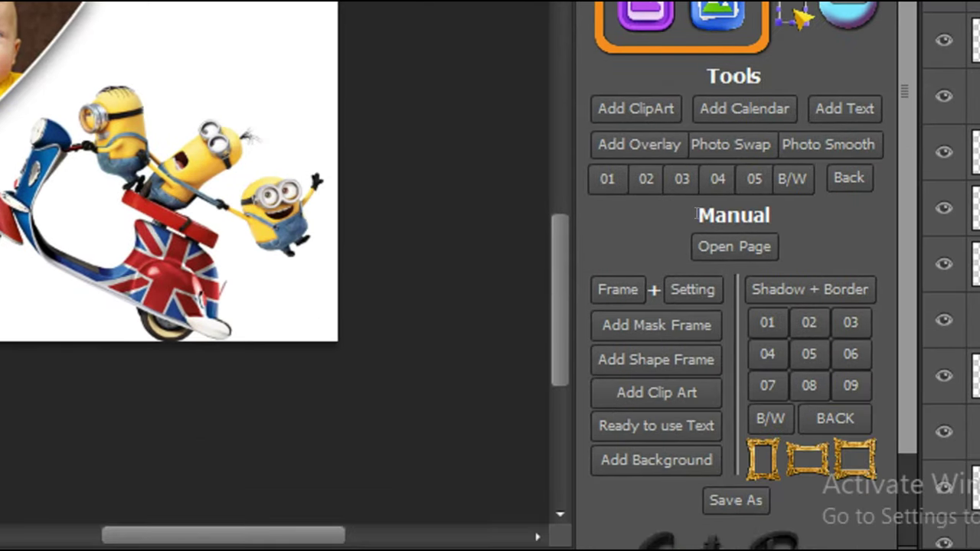
mouse_move(731, 201)
mouse_down()
mouse_move(816, 212)
mouse_move(746, 372)
mouse_move(643, 516)
mouse_move(572, 253)
mouse_move(766, 180)
mouse_up()
mouse_move(792, 88)
mouse_down()
mouse_move(809, 125)
mouse_move(689, 109)
mouse_up()
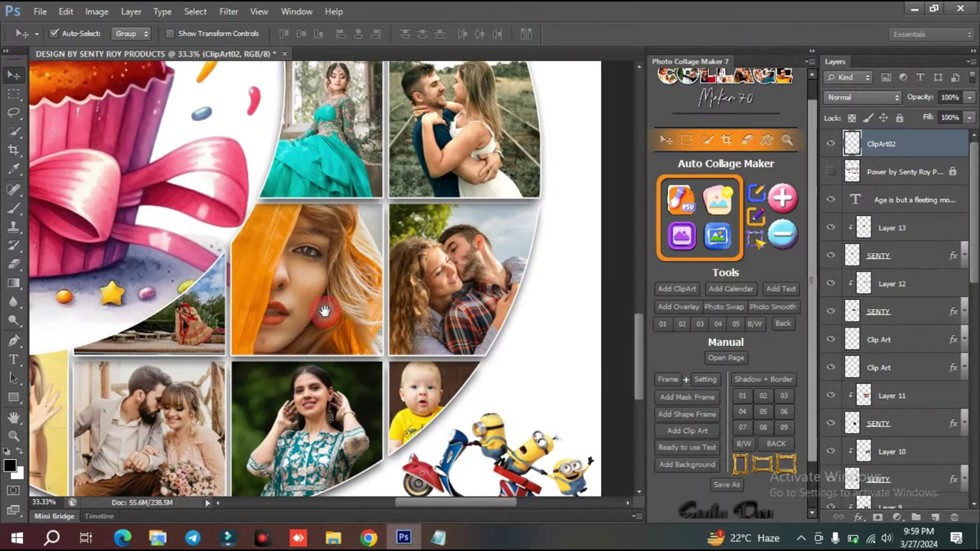
drag(452, 329, 471, 447)
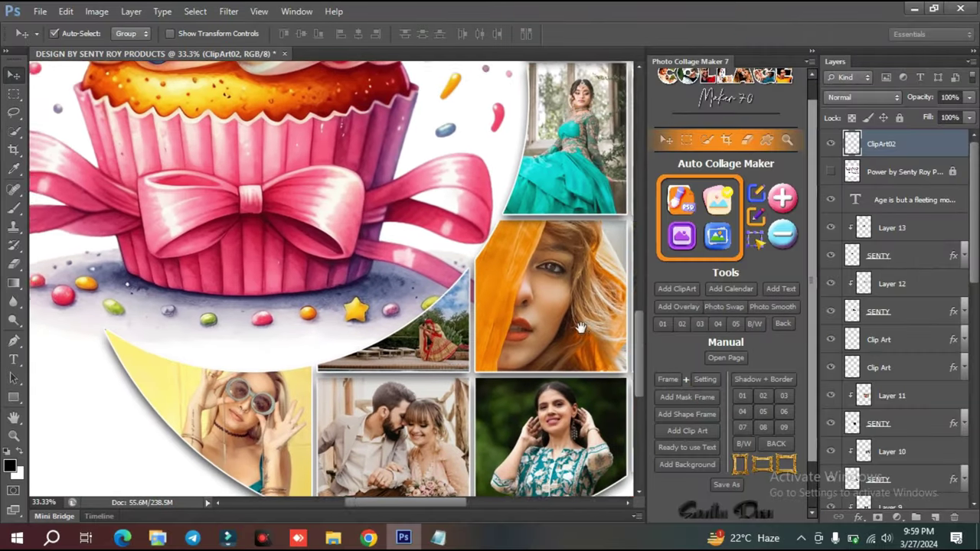
key(ctrl+minus)
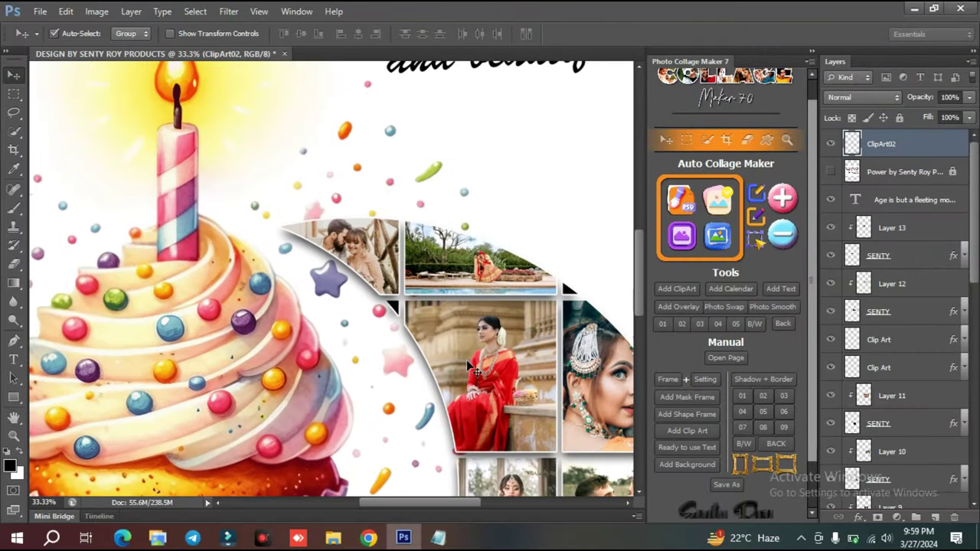
key(ctrl+minus)
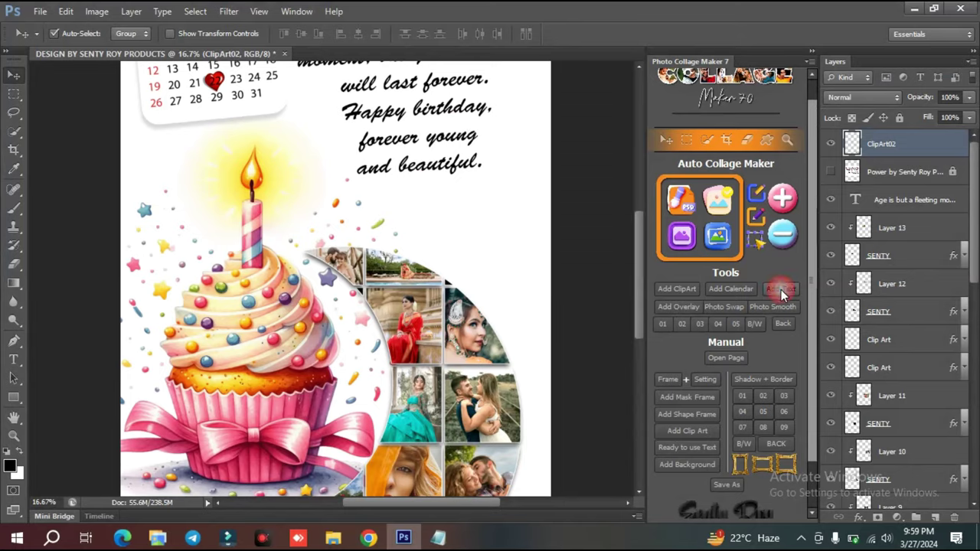
- Place the 'Believe' script text artwork onto the card
click(782, 289)
double_click(870, 75)
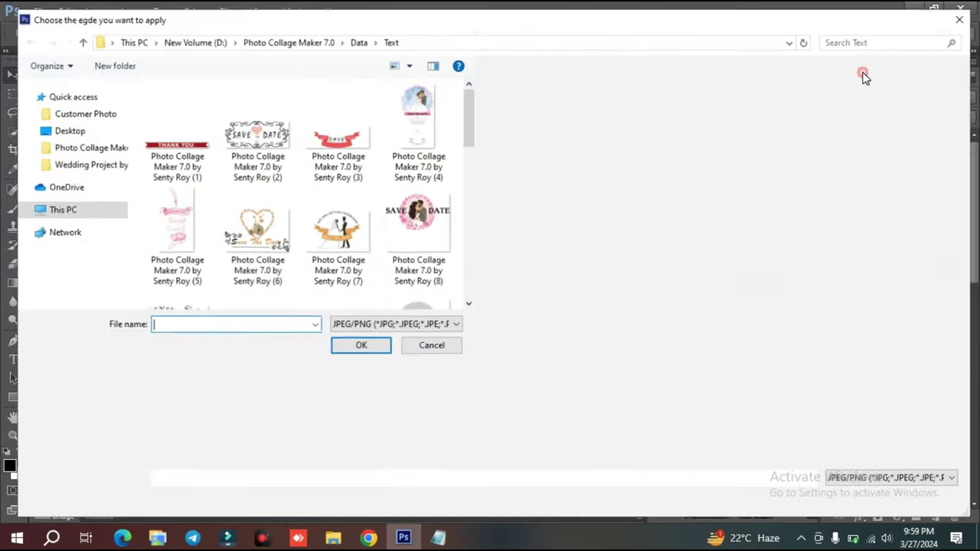
double_click(325, 237)
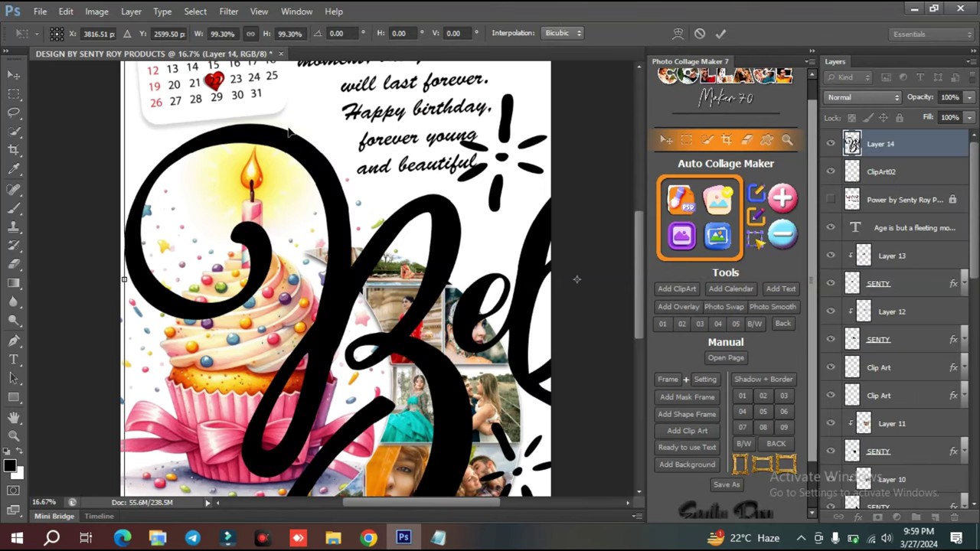
- Shrink the 'Believe' artwork and move it above the photo circle's right side
mouse_move(290, 177)
mouse_down()
mouse_move(340, 237)
mouse_move(157, 120)
mouse_up()
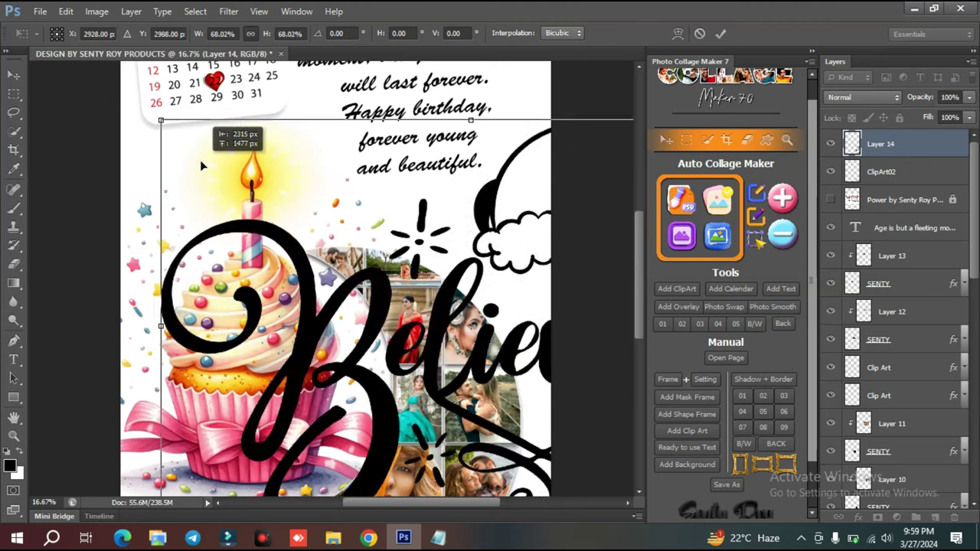
mouse_move(142, 104)
mouse_down()
mouse_move(193, 133)
mouse_move(475, 220)
mouse_up()
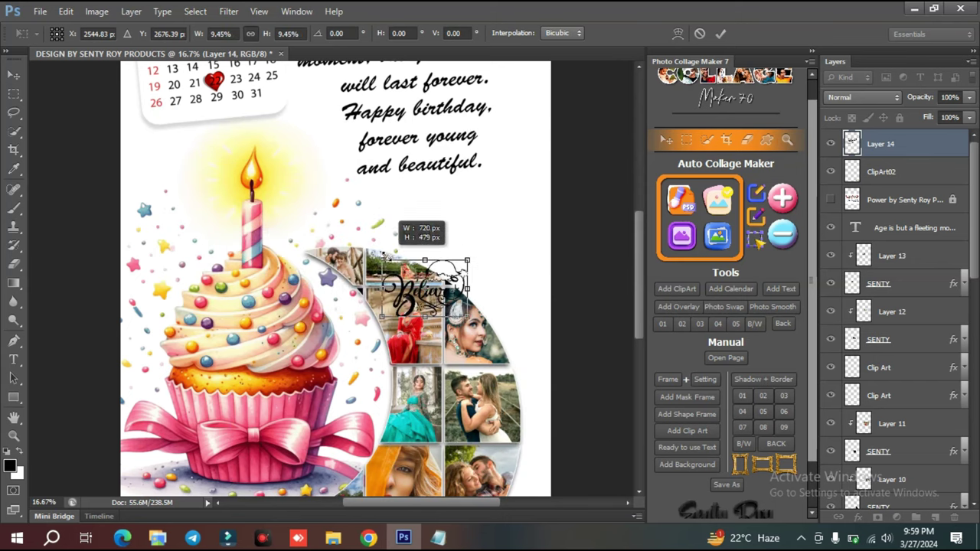
drag(428, 242, 477, 242)
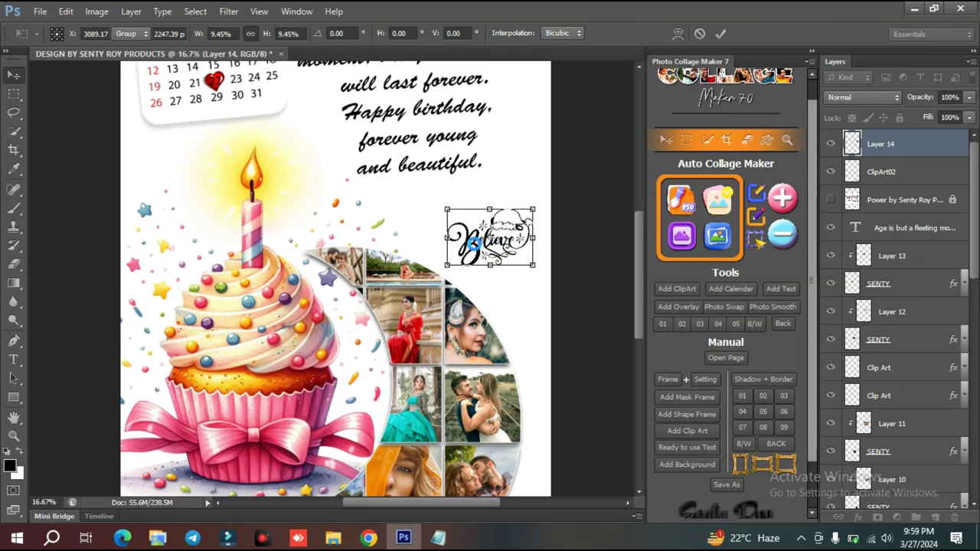
key(Return)
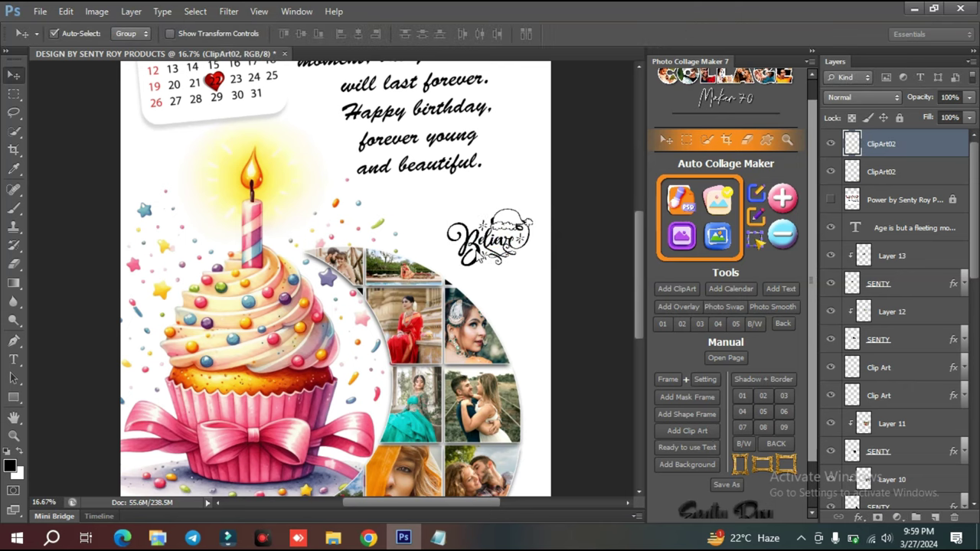
click(408, 227)
- Move the 'Believe' artwork to the upper left beside the cupcake's candle
drag(478, 249, 167, 176)
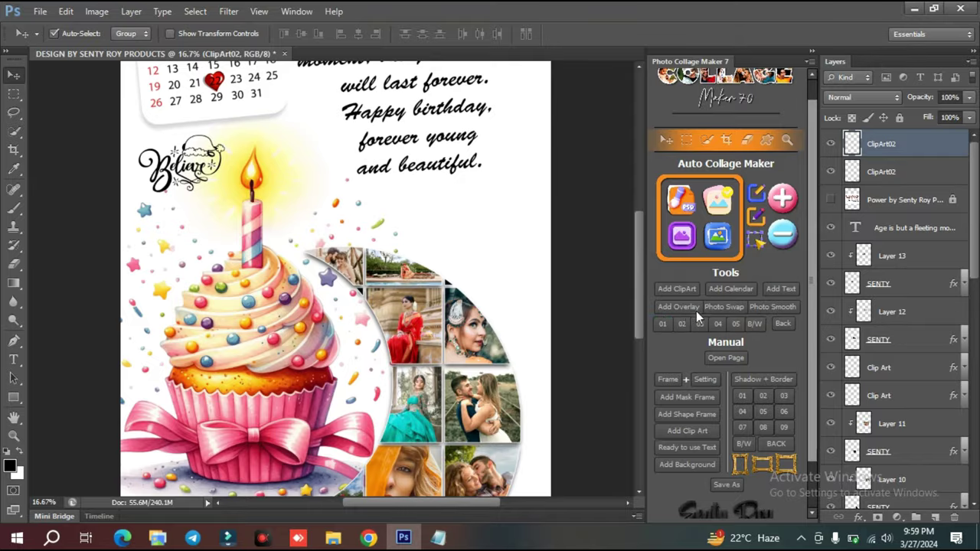
scroll(430, 331, down, 3)
scroll(428, 337, down, 2)
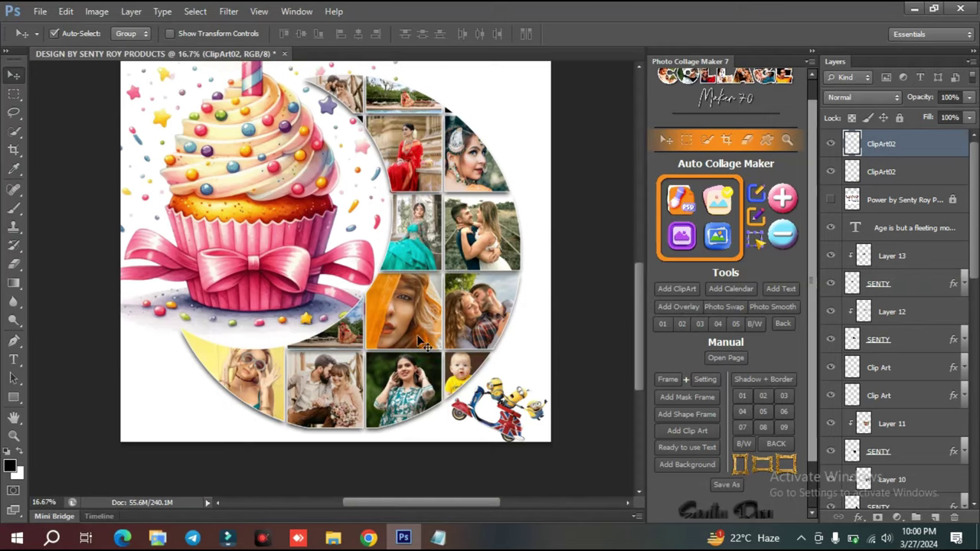
scroll(426, 350, down, 1)
scroll(420, 349, up, 1)
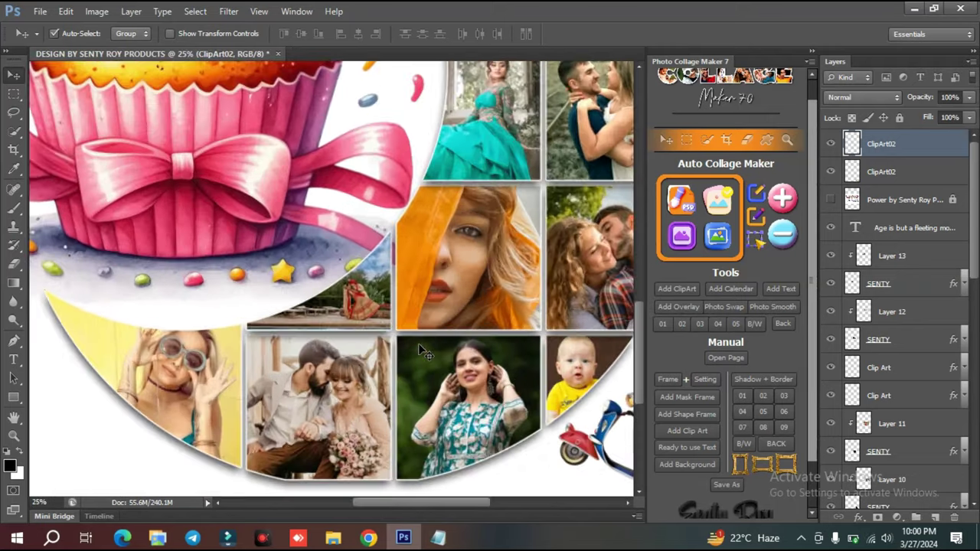
scroll(418, 343, up, 1)
scroll(421, 306, up, 1)
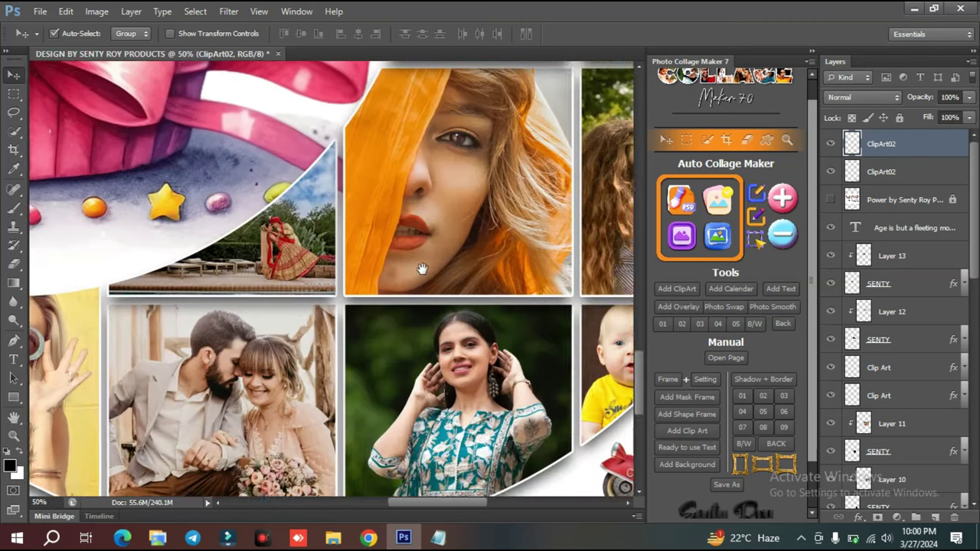
- Nudge the green-background woman's photo slightly left within its cell
drag(475, 293, 442, 268)
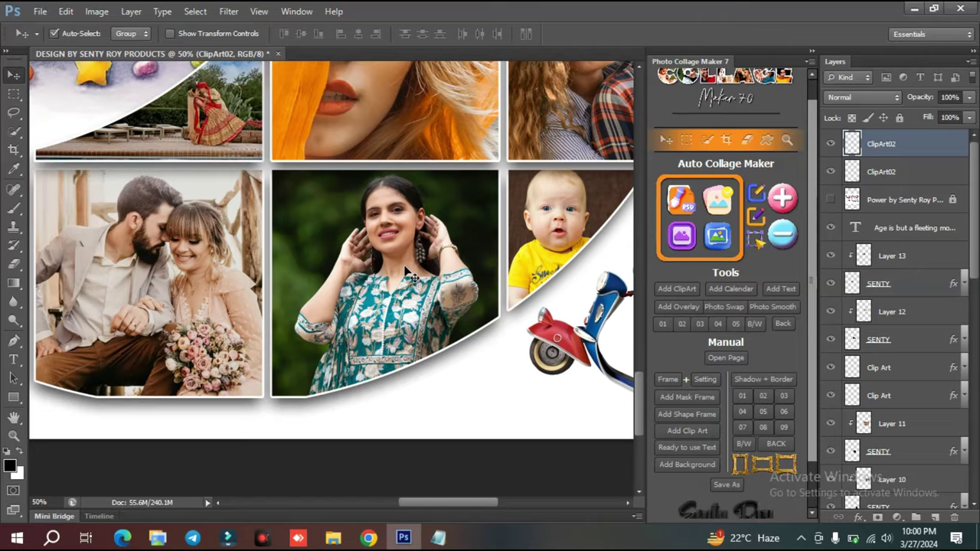
scroll(408, 273, up, 1)
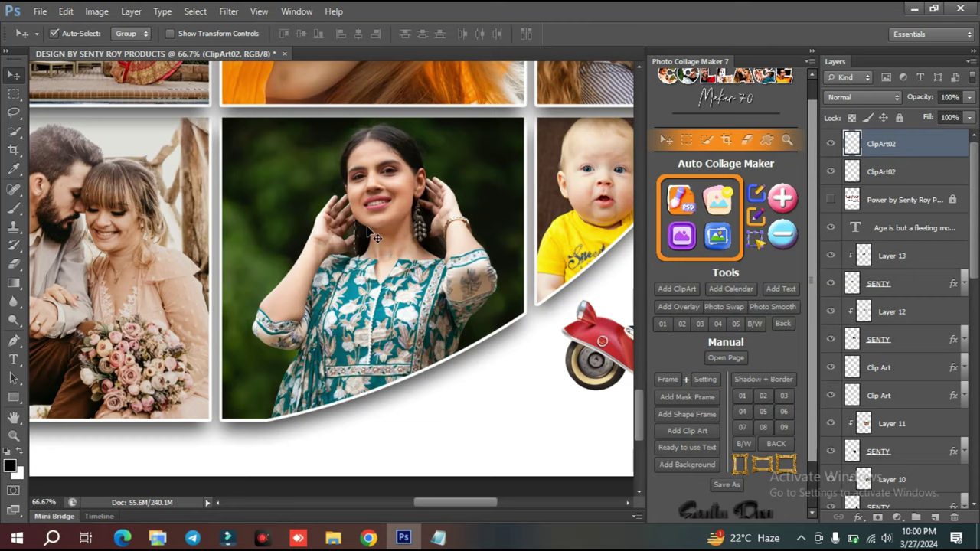
drag(399, 244, 386, 245)
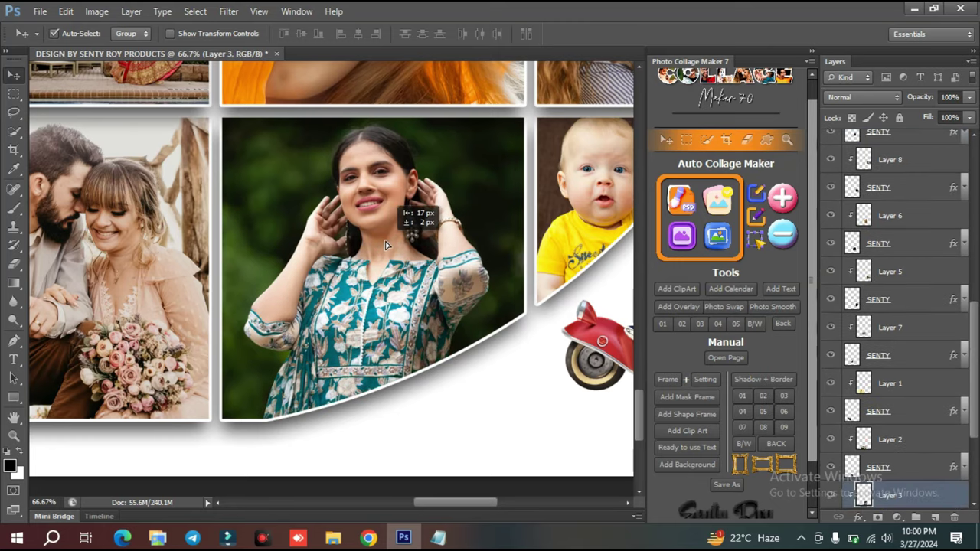
click(679, 307)
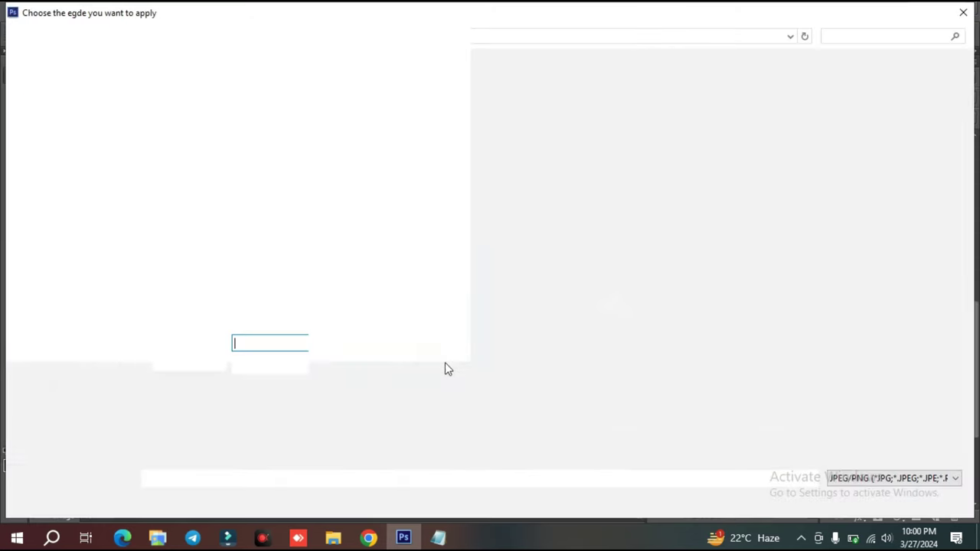
mouse_move(969, 106)
mouse_down()
mouse_move(969, 241)
mouse_move(969, 230)
mouse_up()
scroll(345, 209, down, 10)
click(345, 209)
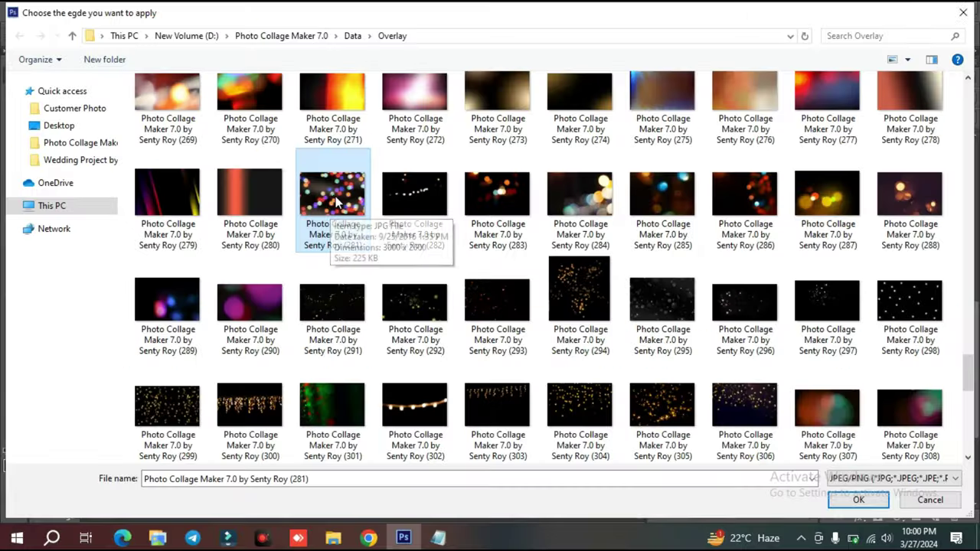
double_click(337, 204)
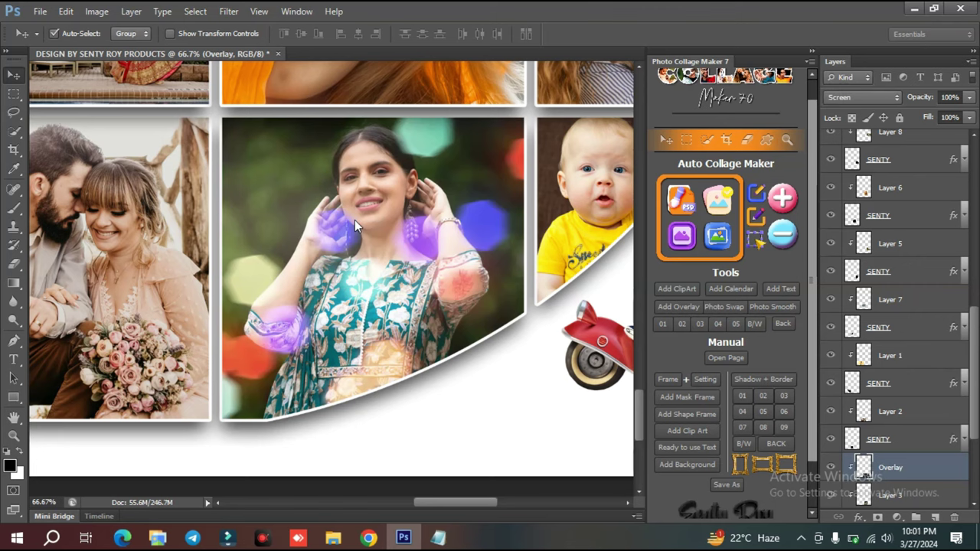
key(Delete)
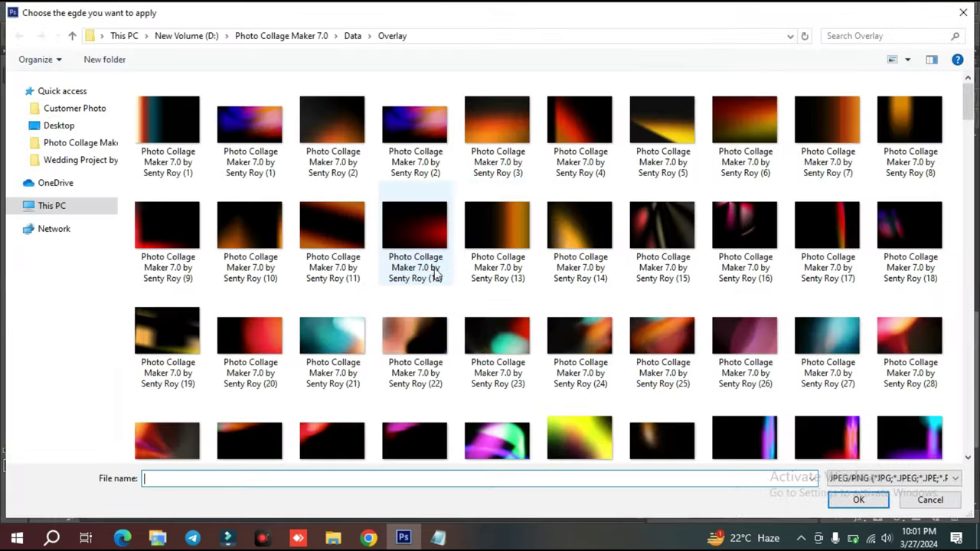
click(411, 120)
double_click(410, 120)
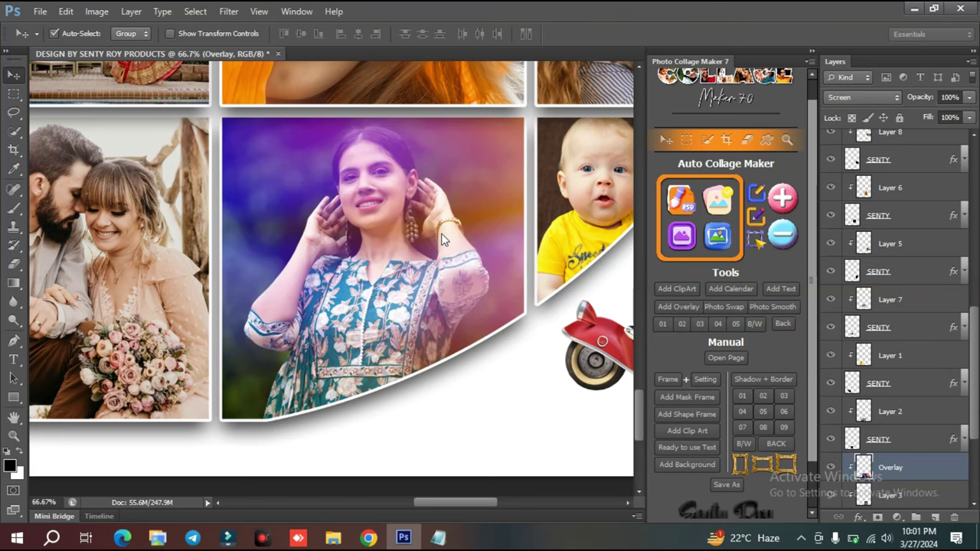
key(Delete)
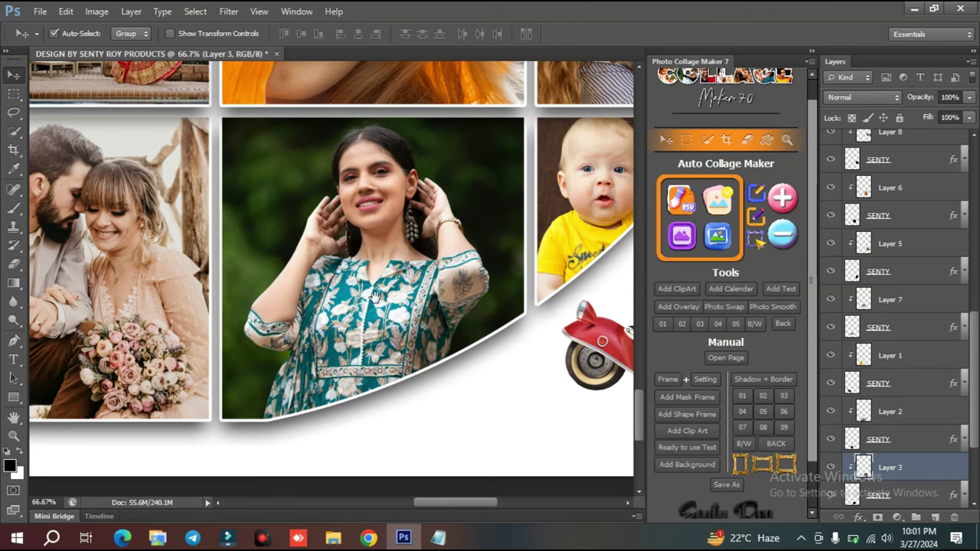
- Shift the woman's photo within its green-background frame, then make Layer 6 active
scroll(352, 322, up, 3)
scroll(343, 344, down, 2)
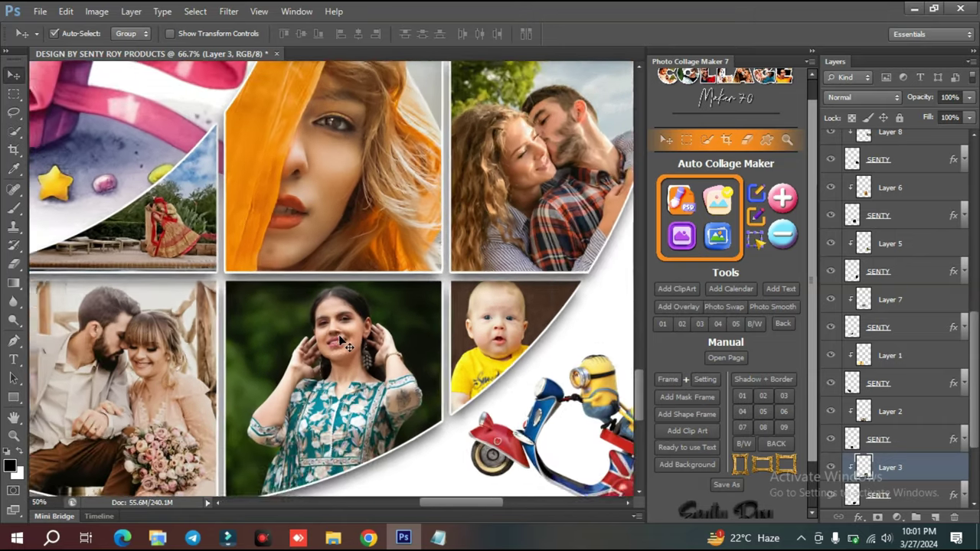
drag(337, 349, 320, 336)
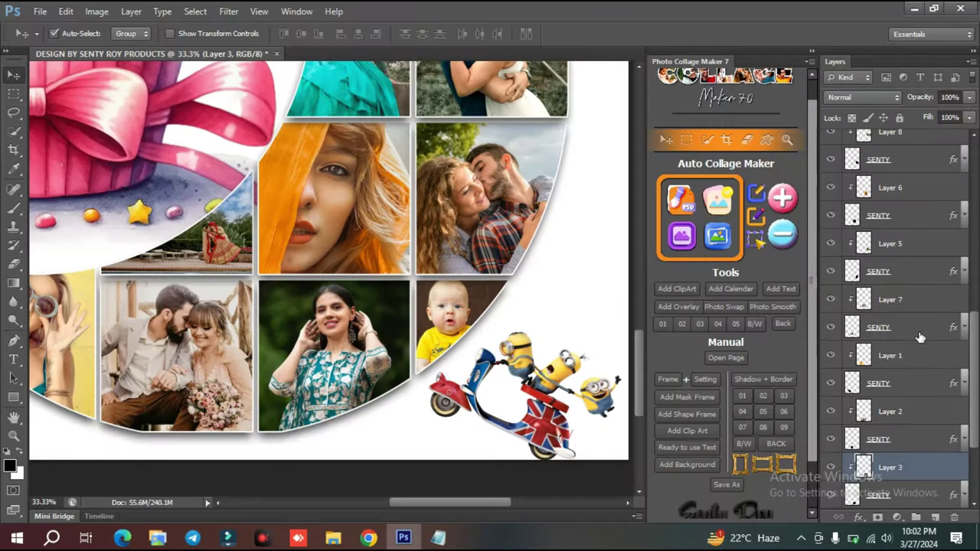
scroll(921, 337, up, 1)
scroll(921, 337, down, 3)
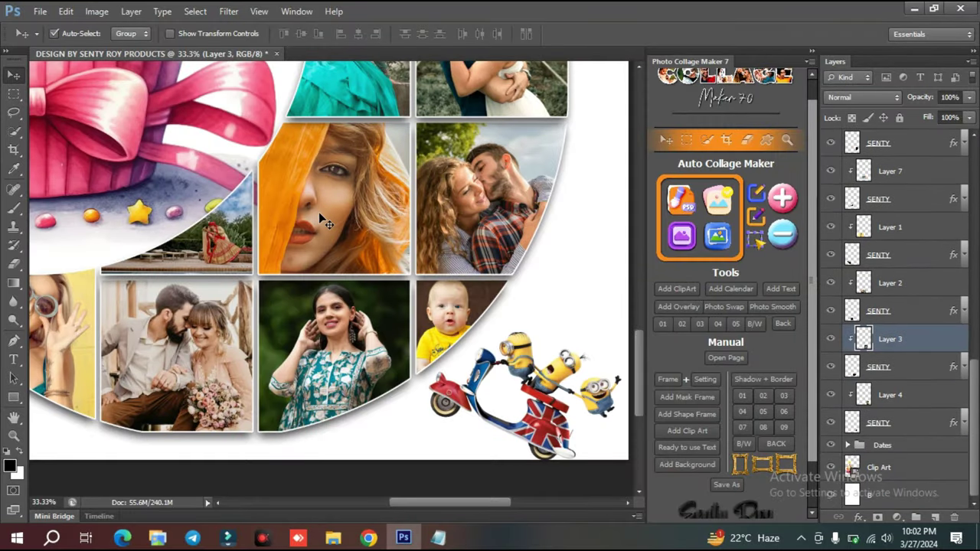
click(335, 211)
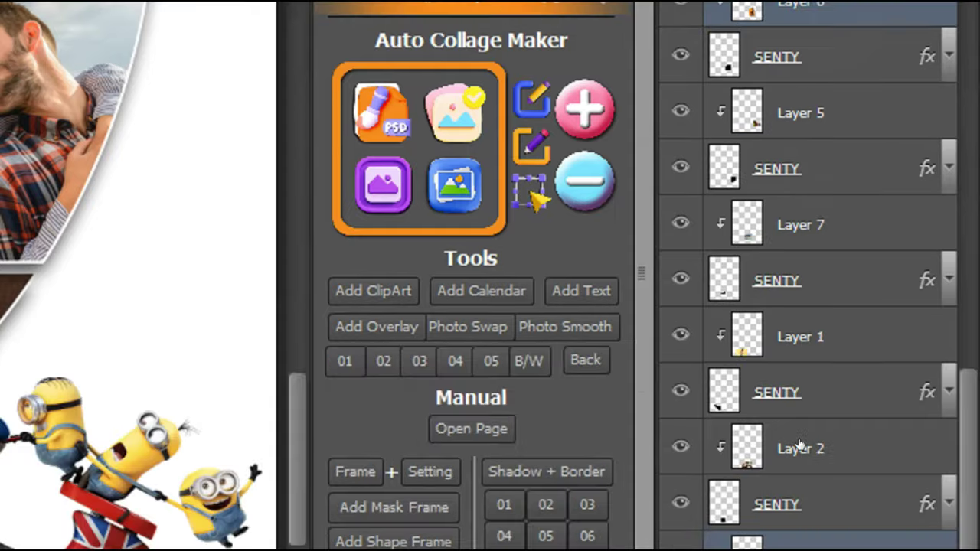
- Select Layer 3 and apply Photo Swap to reshuffle the collage photos
click(835, 428)
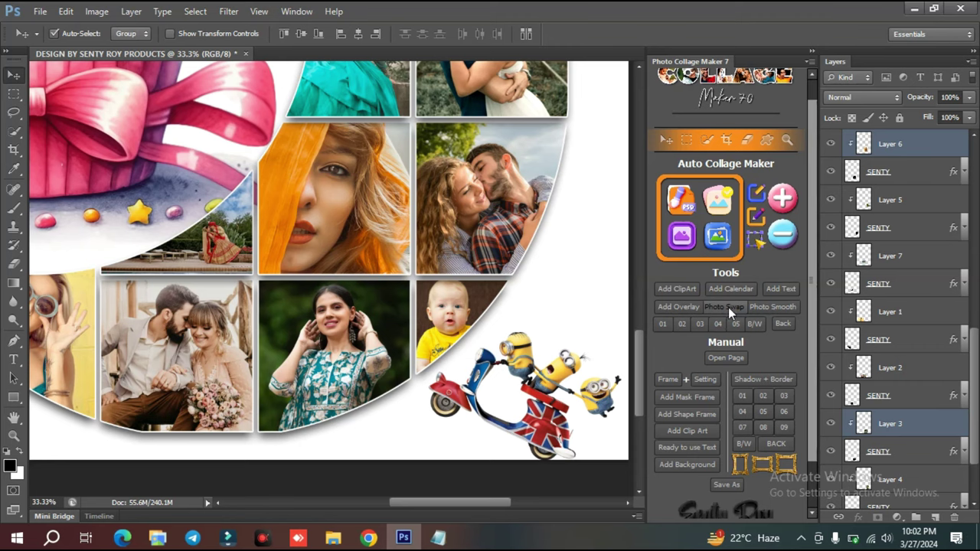
click(727, 307)
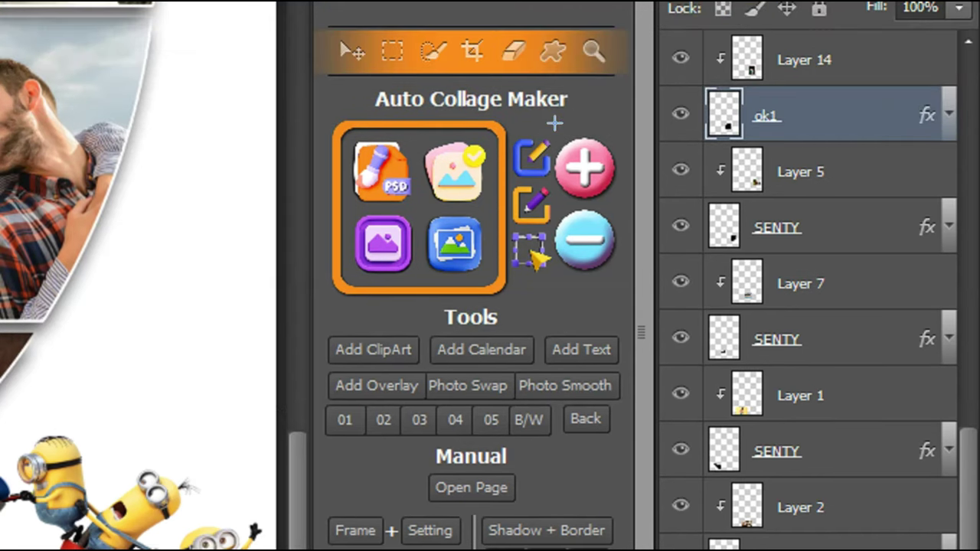
- Zoom out to show the whole card and dismiss the low-battery notification
drag(553, 123, 552, 151)
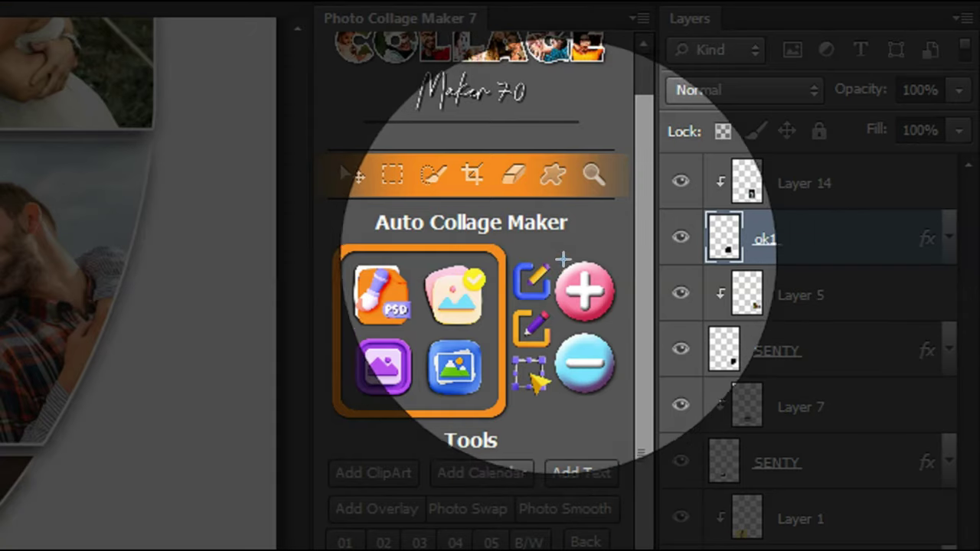
mouse_move(572, 264)
mouse_down()
mouse_move(536, 260)
mouse_move(565, 264)
mouse_up()
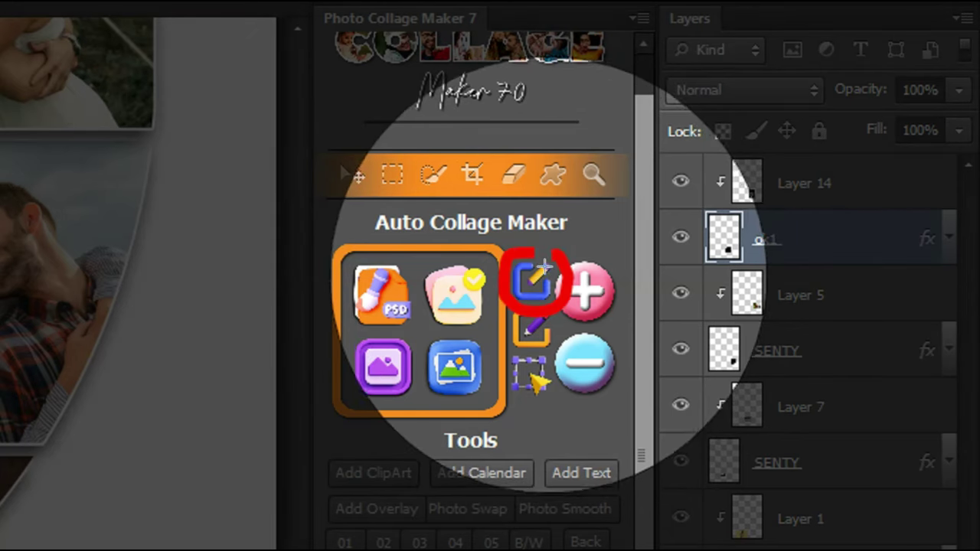
drag(570, 303, 567, 302)
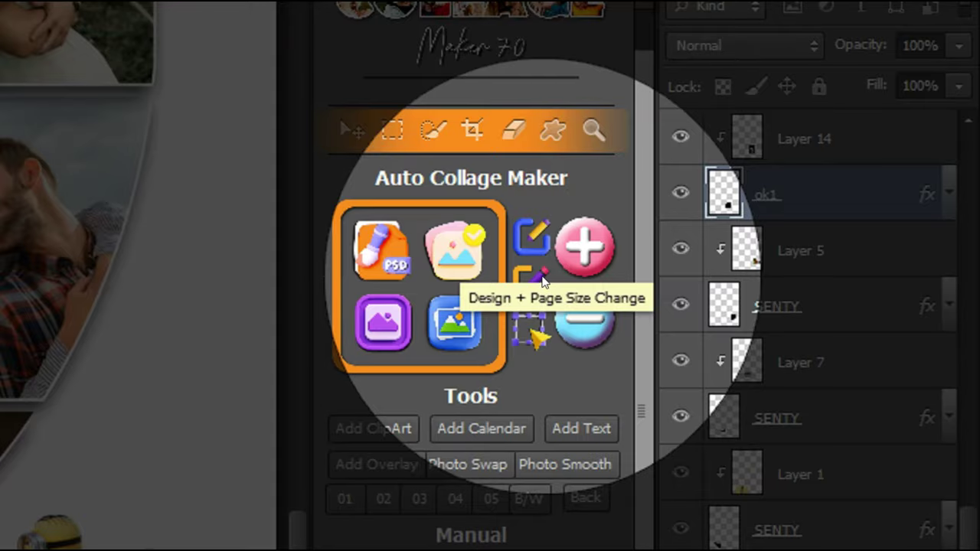
key(ctrl+minus)
key(ctrl+minus)
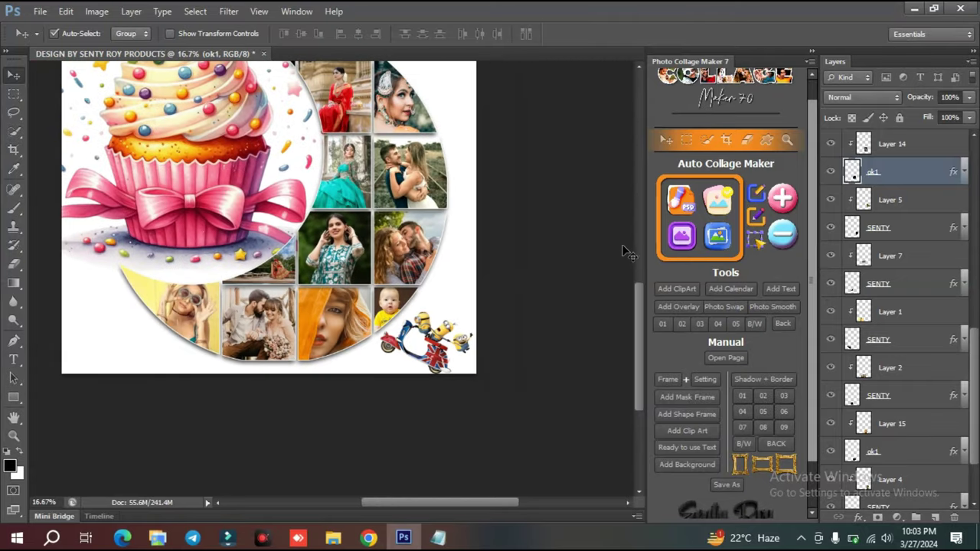
key(ctrl+minus)
scroll(483, 326, up, 3)
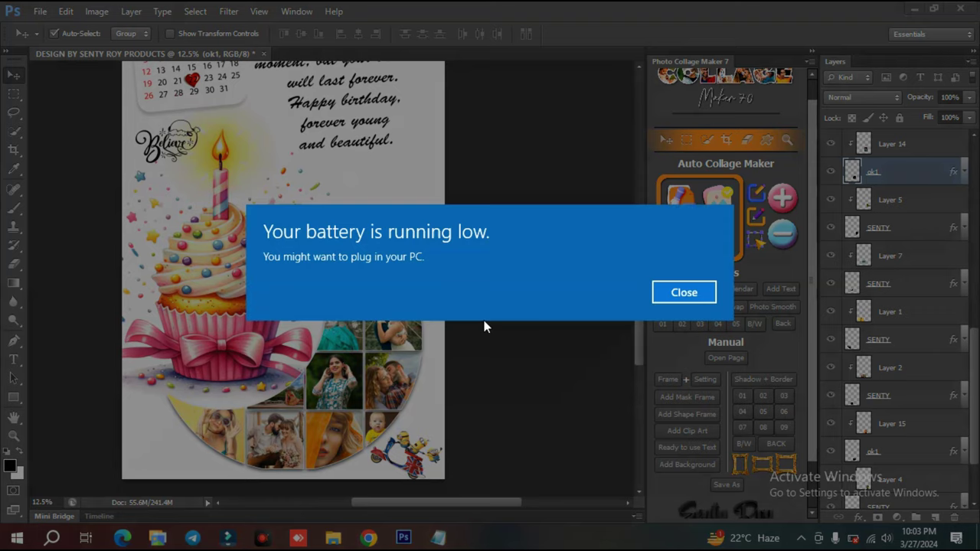
key(Escape)
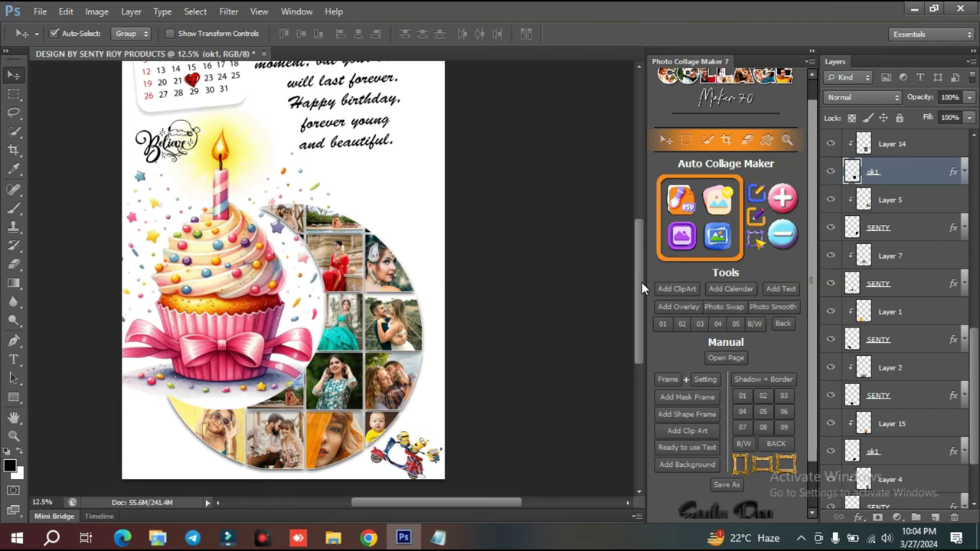
- Fit the page on screen and bring up canvas size settings proposing 5400 × 3600 pixels
scroll(639, 250, up, 3)
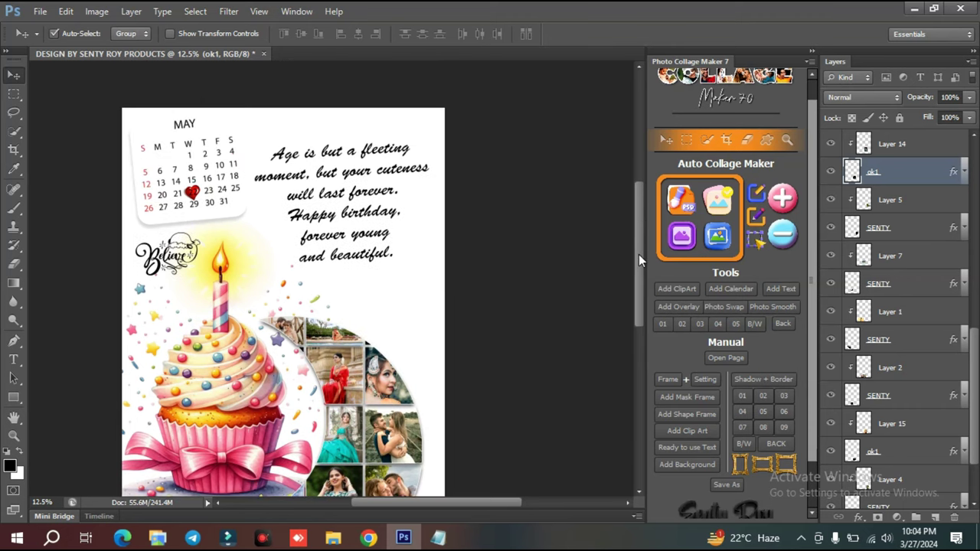
drag(639, 254, 641, 283)
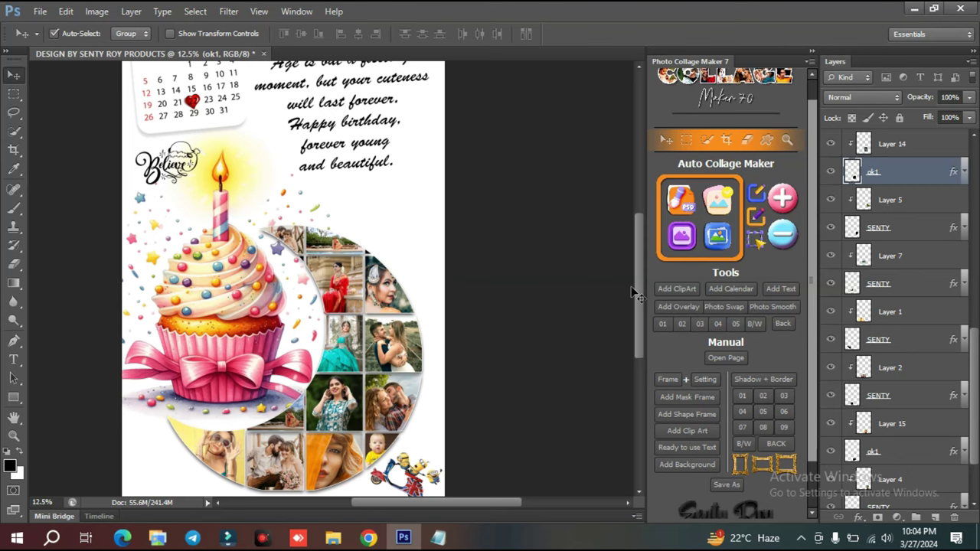
key(ctrl+plus)
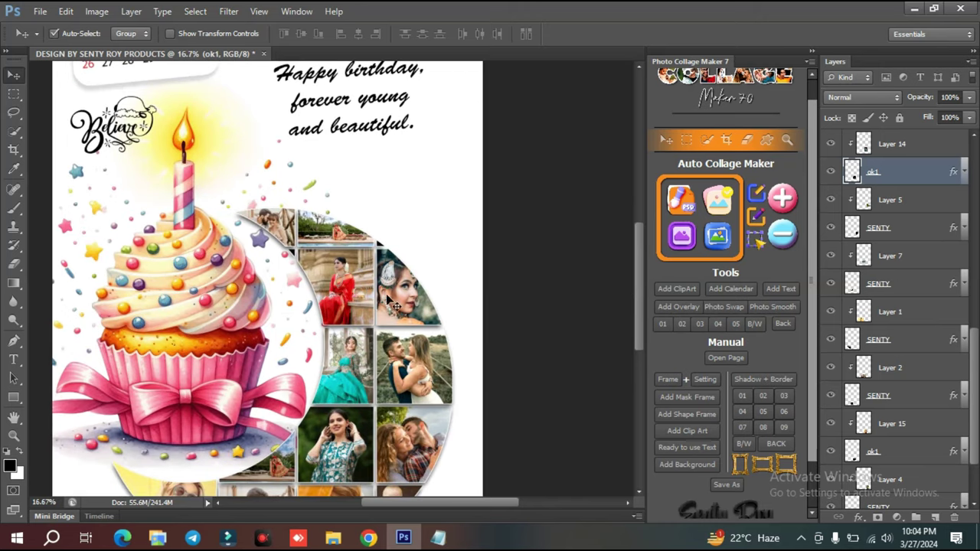
key(z)
right_click(393, 274)
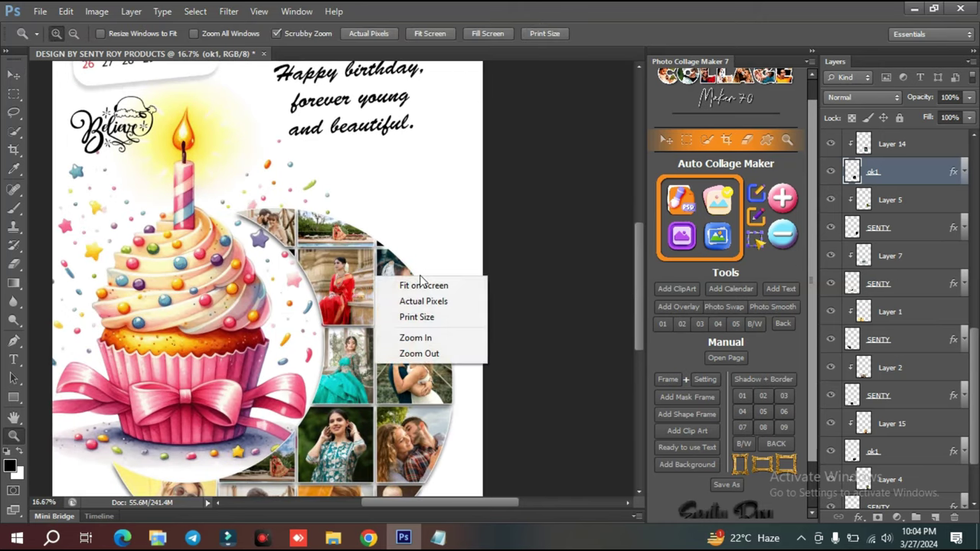
click(413, 282)
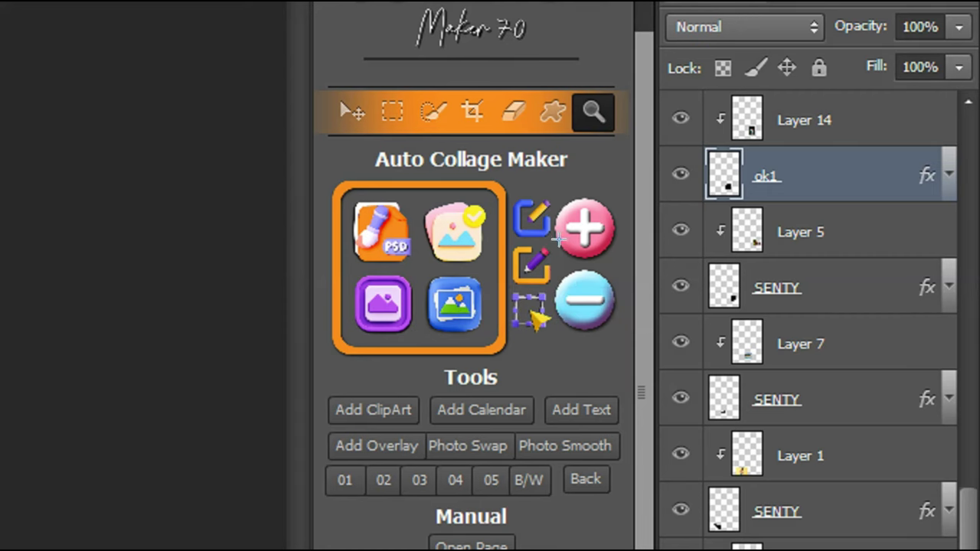
drag(563, 234, 567, 235)
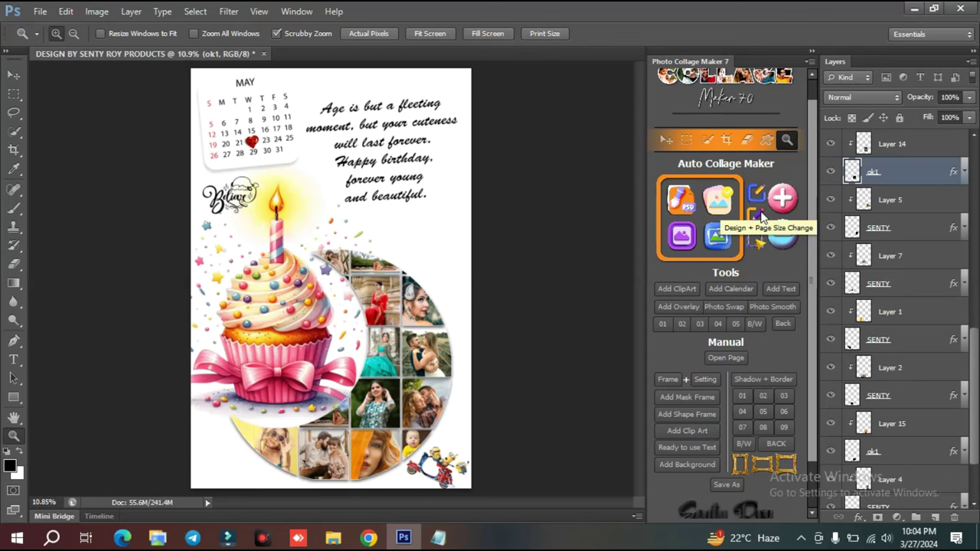
click(759, 216)
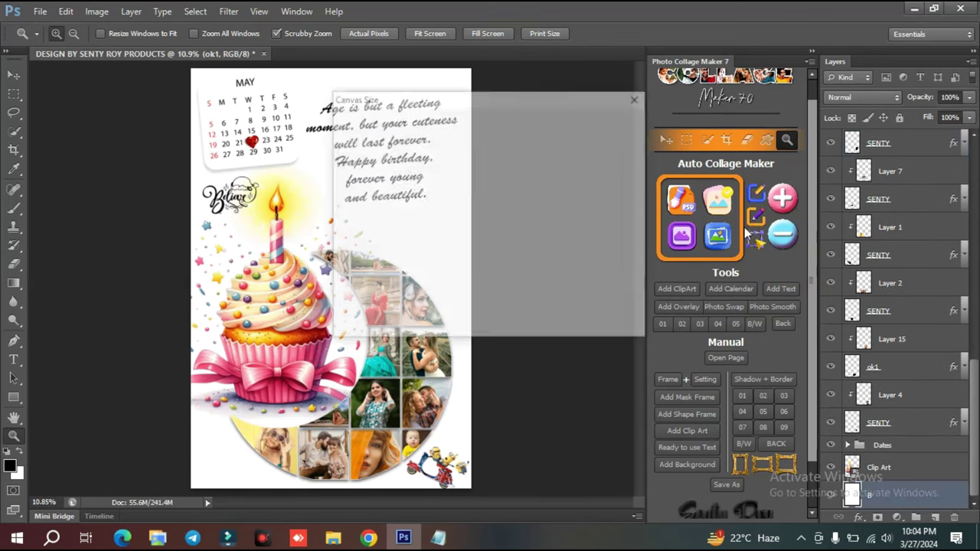
- Switch the Canvas Size units to inches
drag(482, 113, 493, 128)
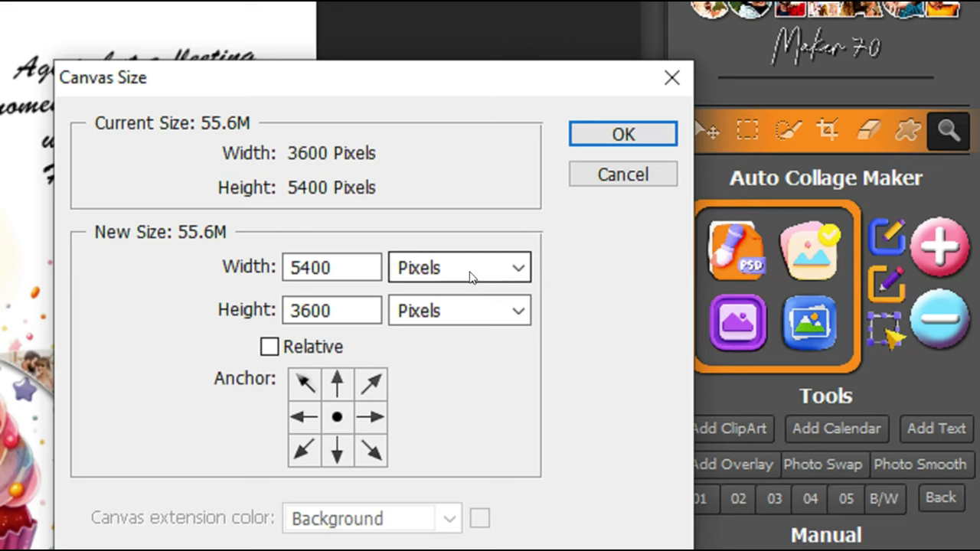
click(471, 277)
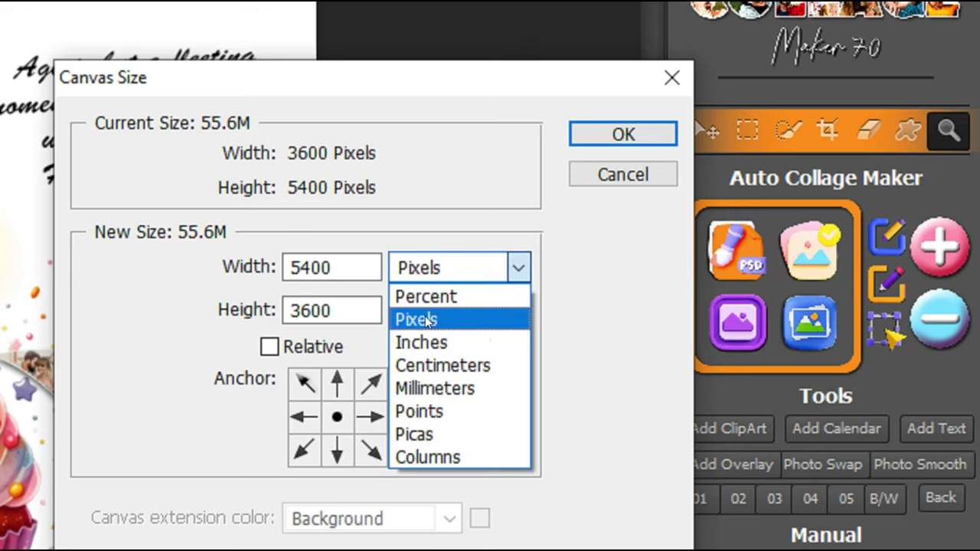
click(426, 346)
click(519, 267)
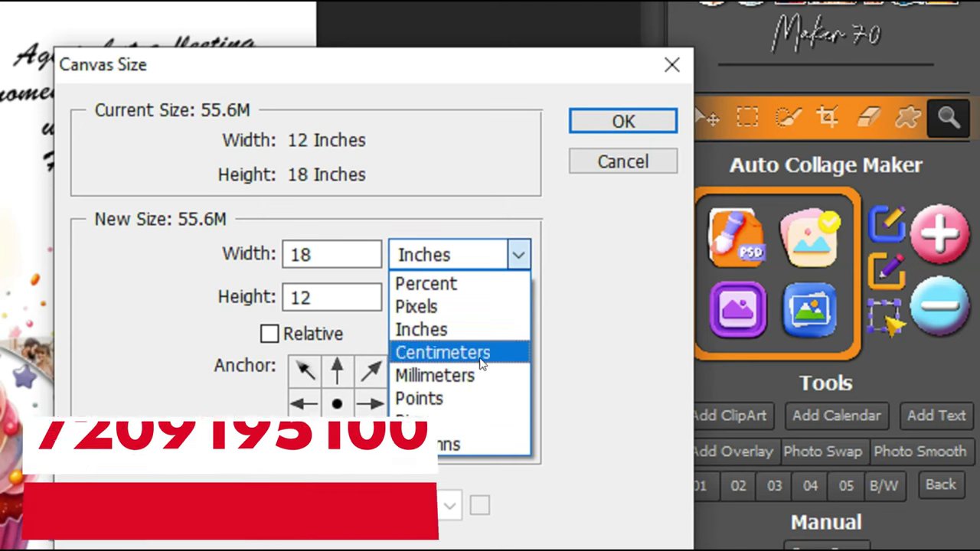
click(460, 339)
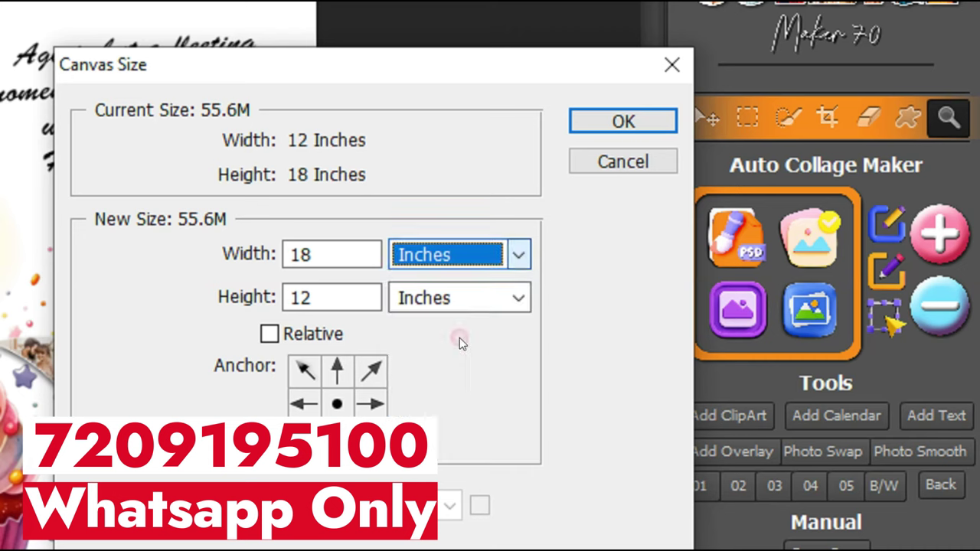
- Set the canvas to 12 × 8 inches and accept the clipping warning
double_click(327, 297)
double_click(327, 258)
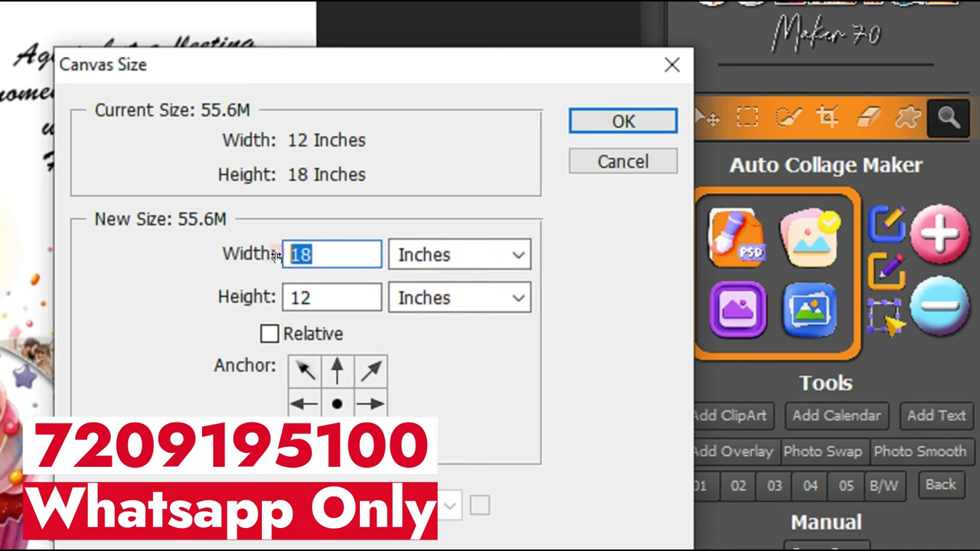
click(326, 297)
double_click(300, 255)
double_click(292, 298)
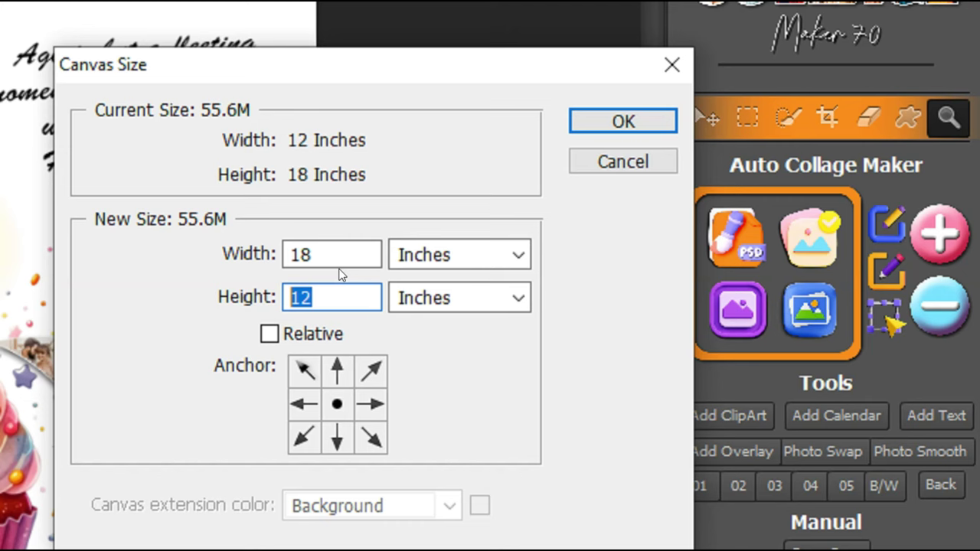
double_click(312, 260)
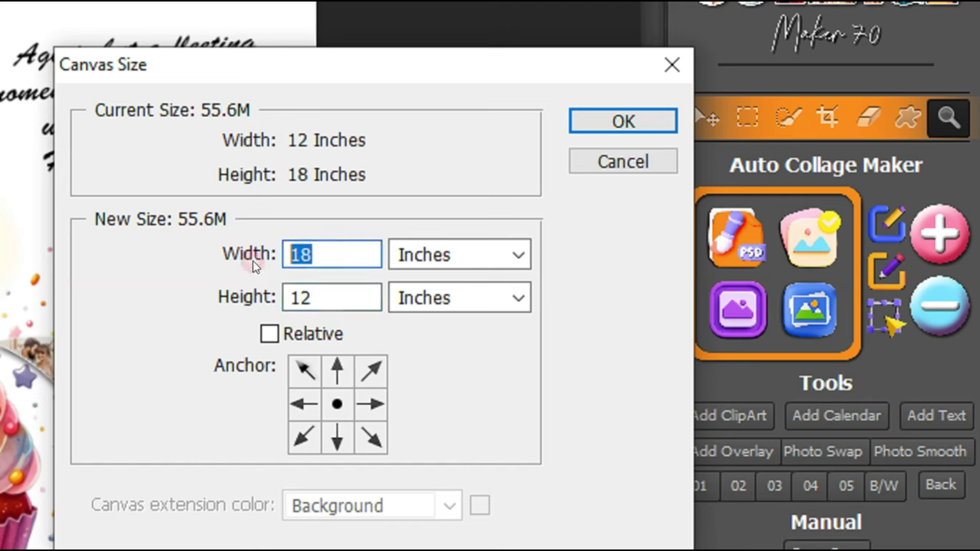
double_click(296, 296)
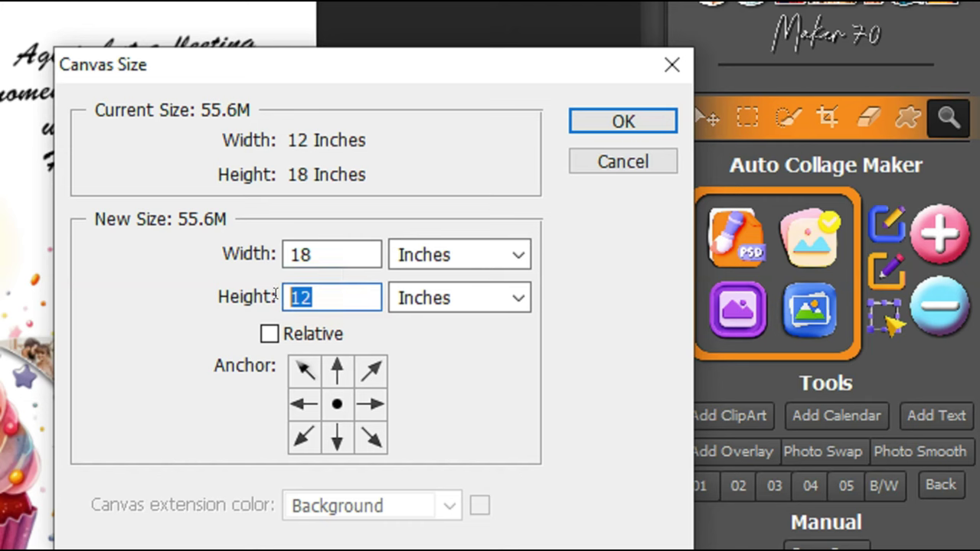
double_click(344, 252)
double_click(330, 298)
click(326, 253)
double_click(314, 255)
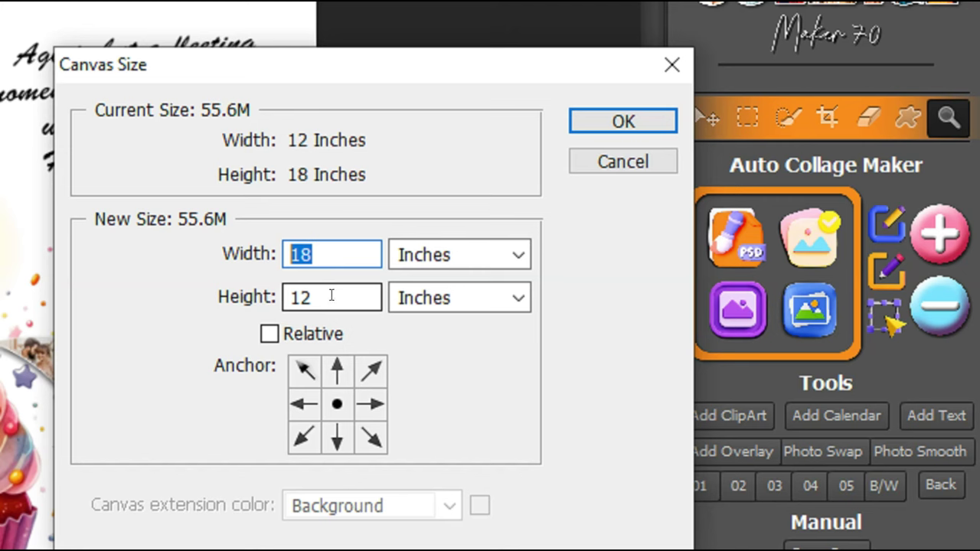
click(324, 253)
click(330, 290)
click(332, 253)
click(262, 253)
click(283, 293)
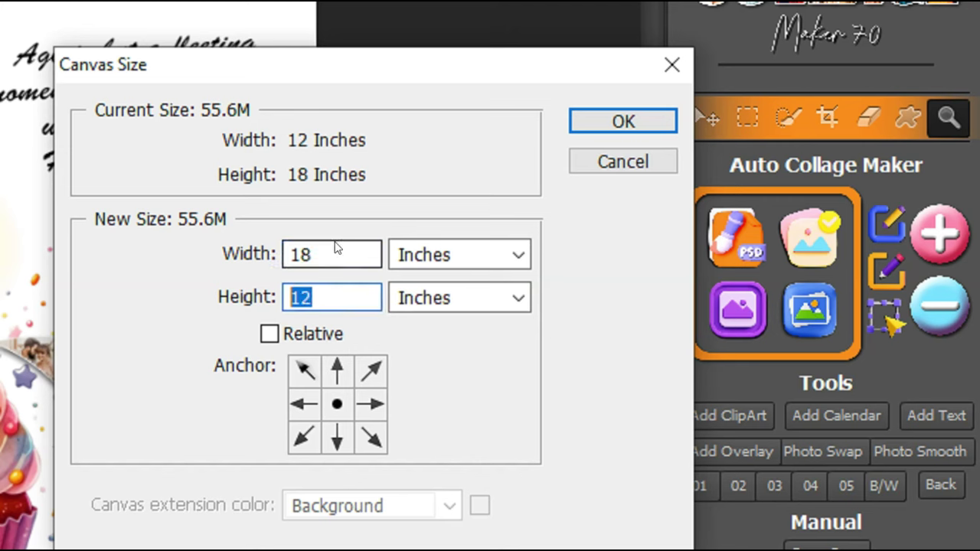
double_click(378, 254)
text(18)
key(Tab)
key(Tab)
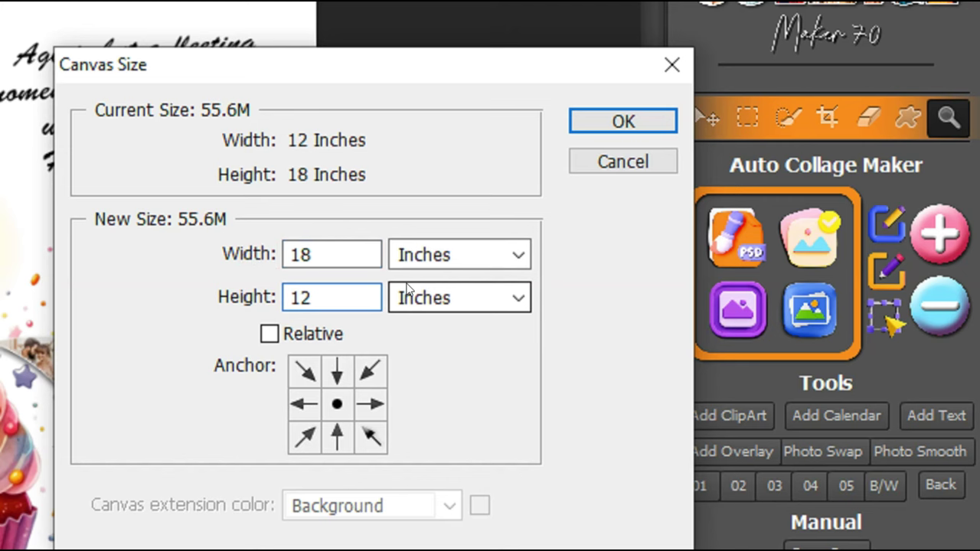
key(shift+Tab)
key(shift+Tab)
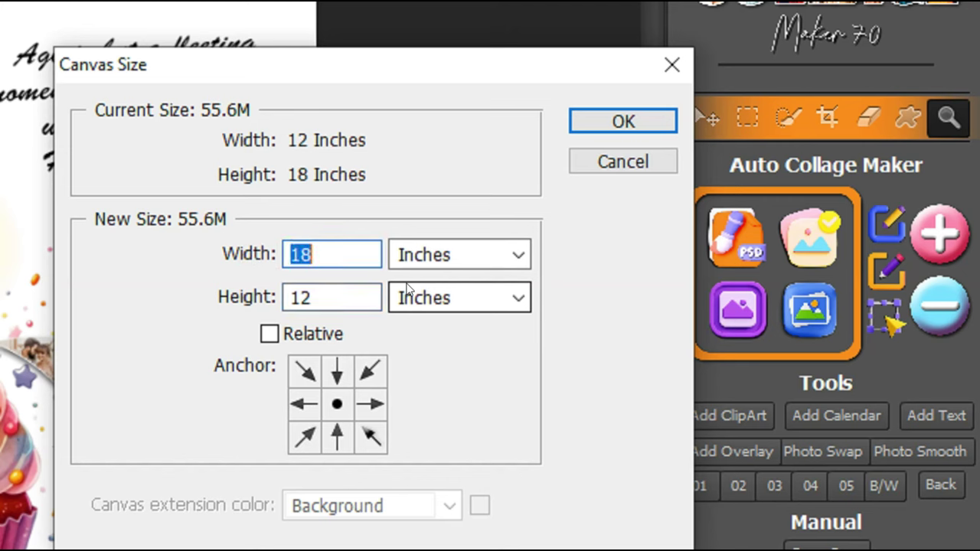
text(12)
key(Tab)
key(Tab)
text(8)
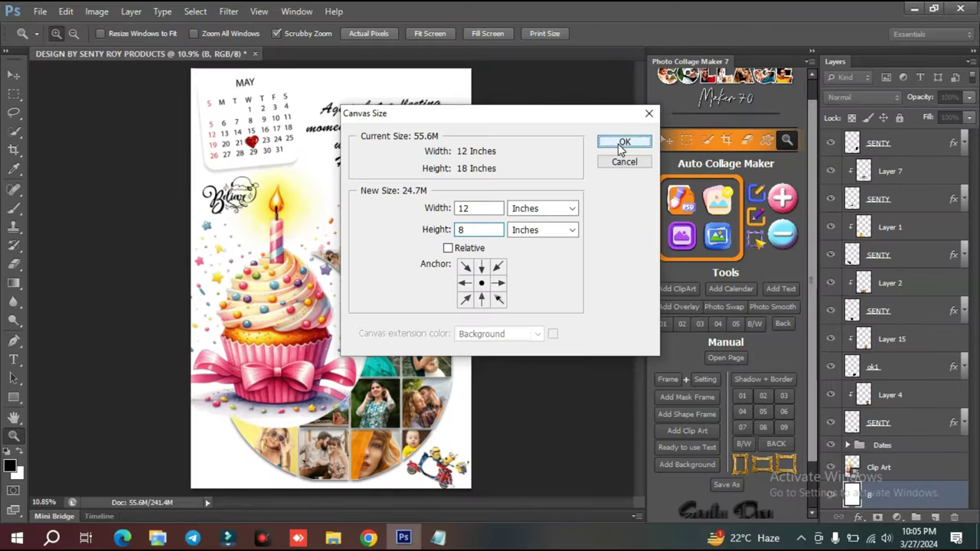
click(622, 148)
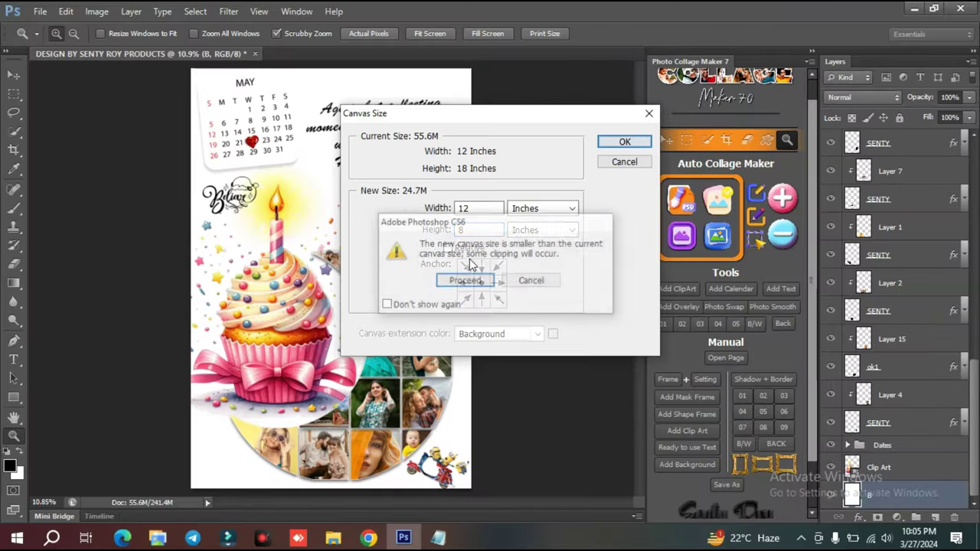
click(461, 281)
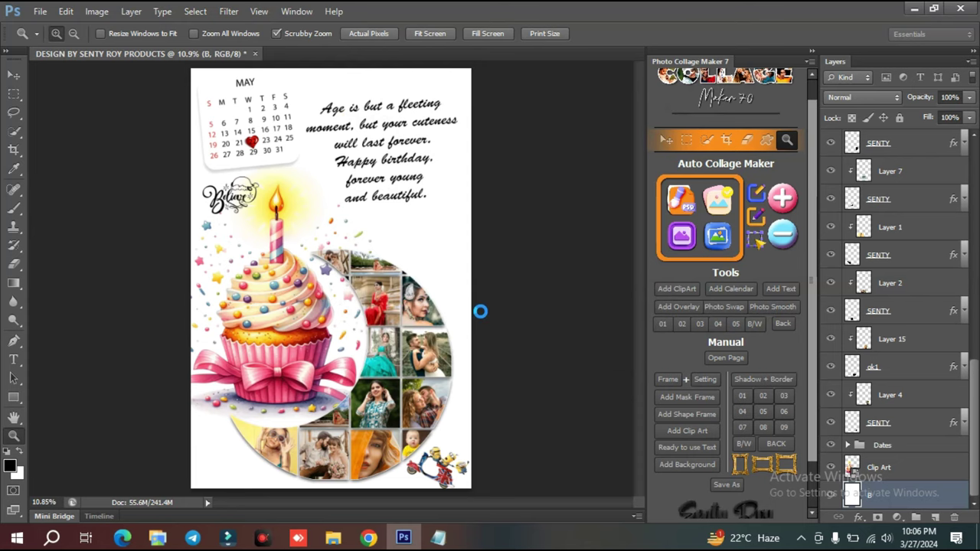
- Select all design layers and shrink them to about 44%, positioned inside the landscape canvas
key(ctrl+alt+a)
key(ctrl+t)
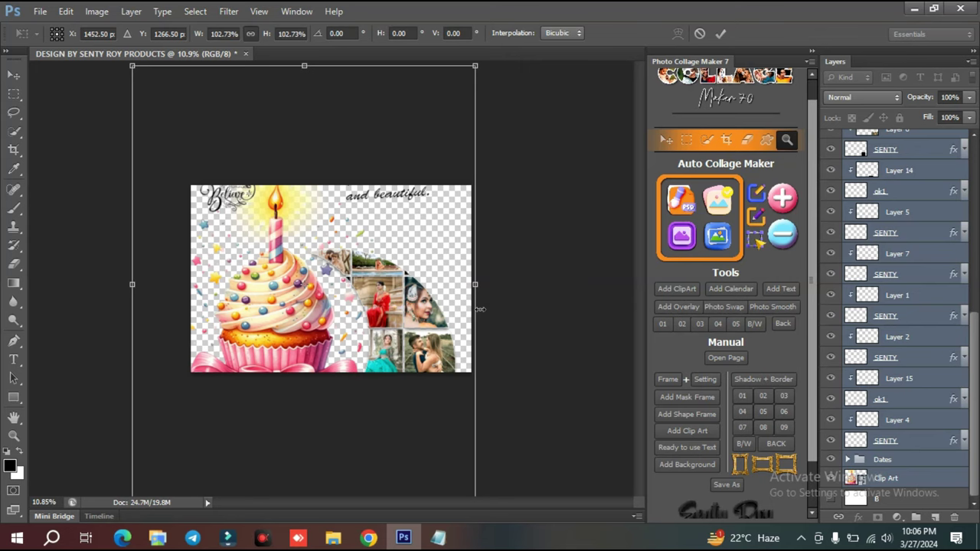
key(ctrl+plus)
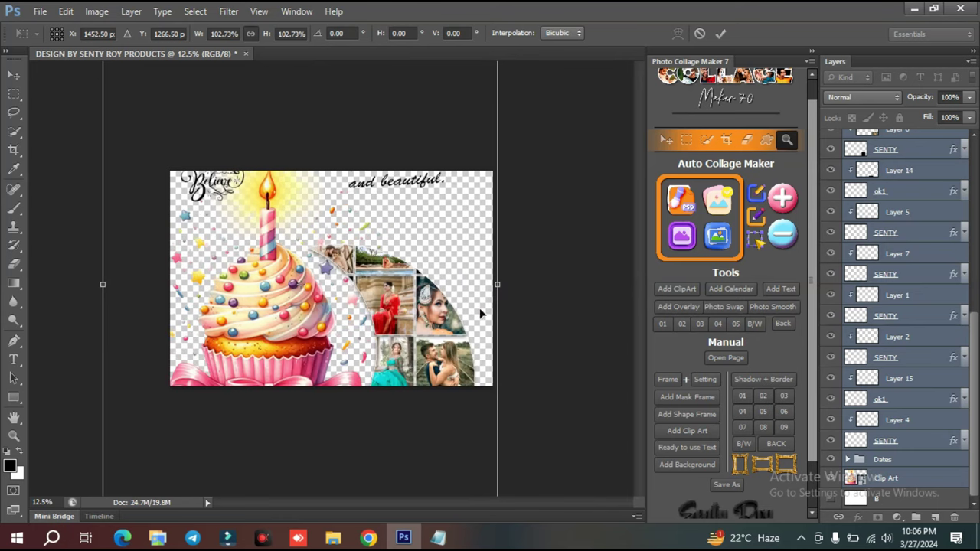
key(ctrl+plus)
key(ctrl+plus)
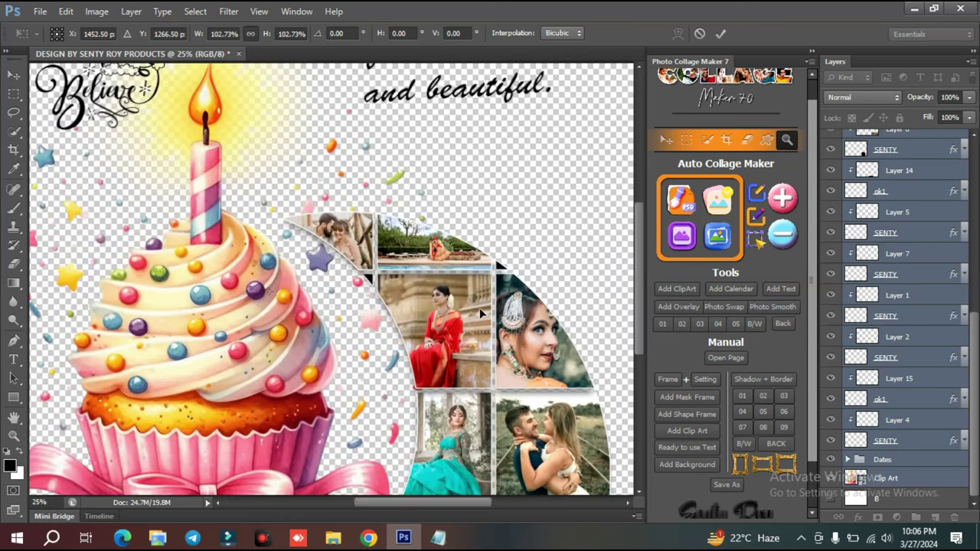
key(ctrl+plus)
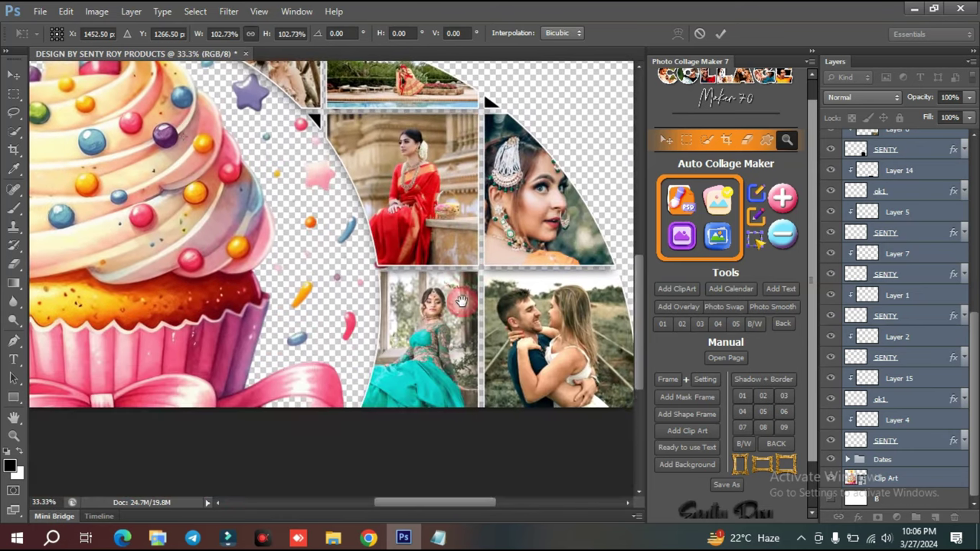
mouse_move(434, 223)
mouse_down()
mouse_move(539, 305)
mouse_move(426, 249)
mouse_up()
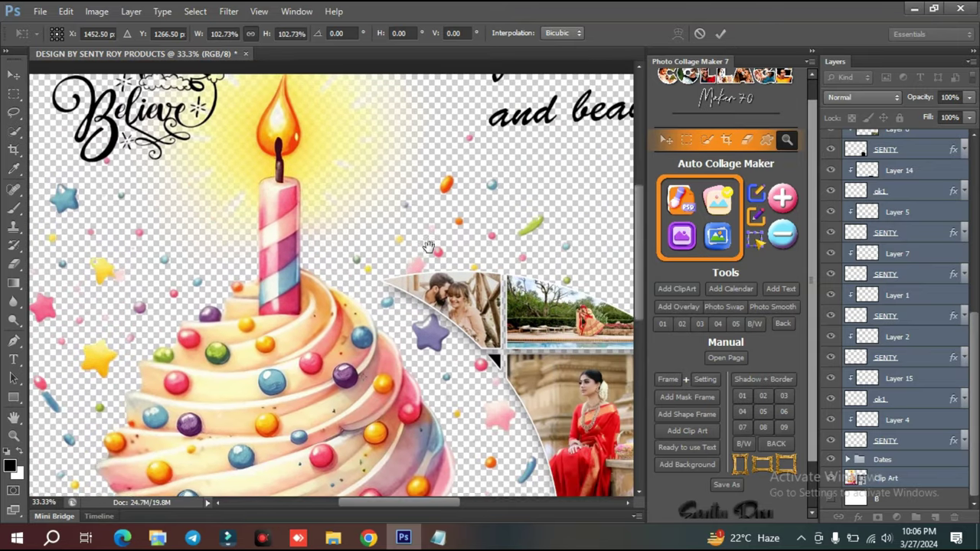
key(ctrl+minus)
key(ctrl+minus)
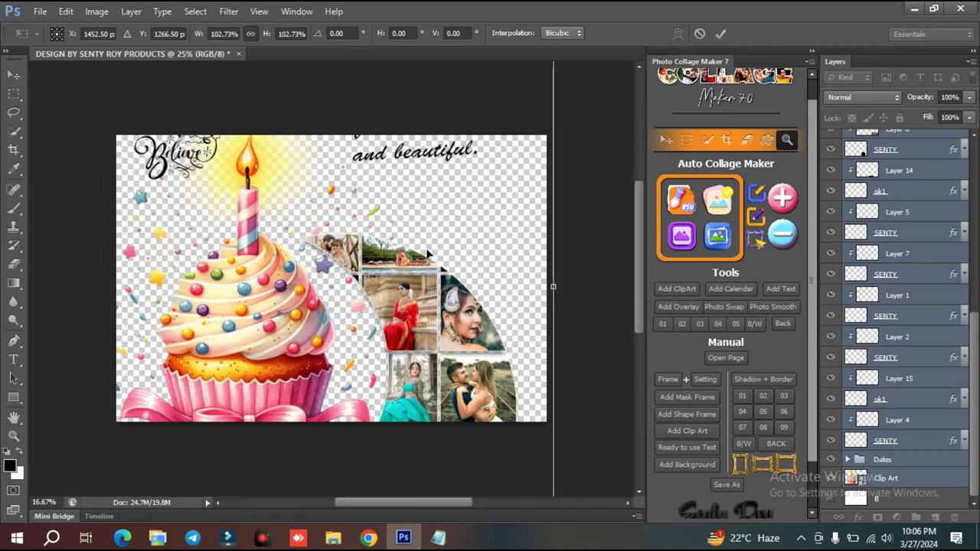
key(ctrl+minus)
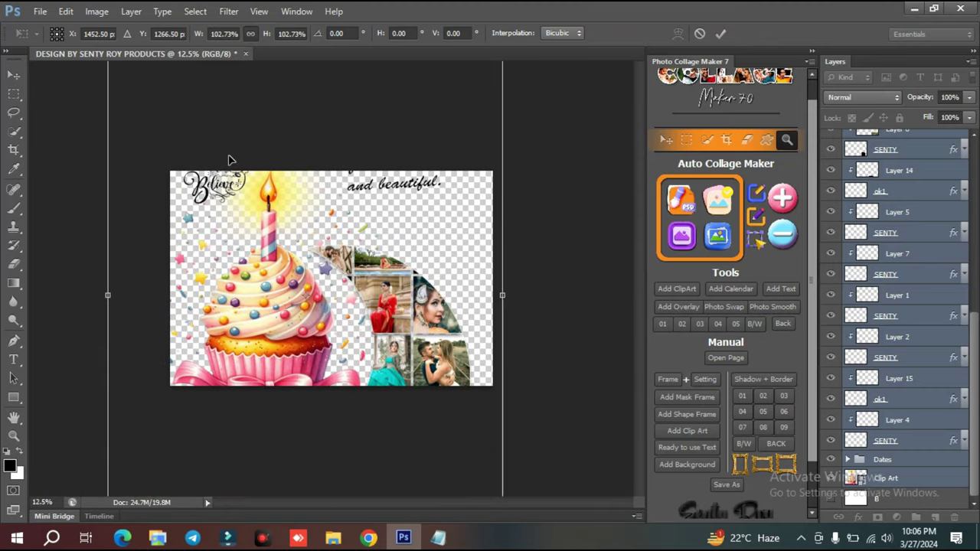
drag(230, 158, 275, 153)
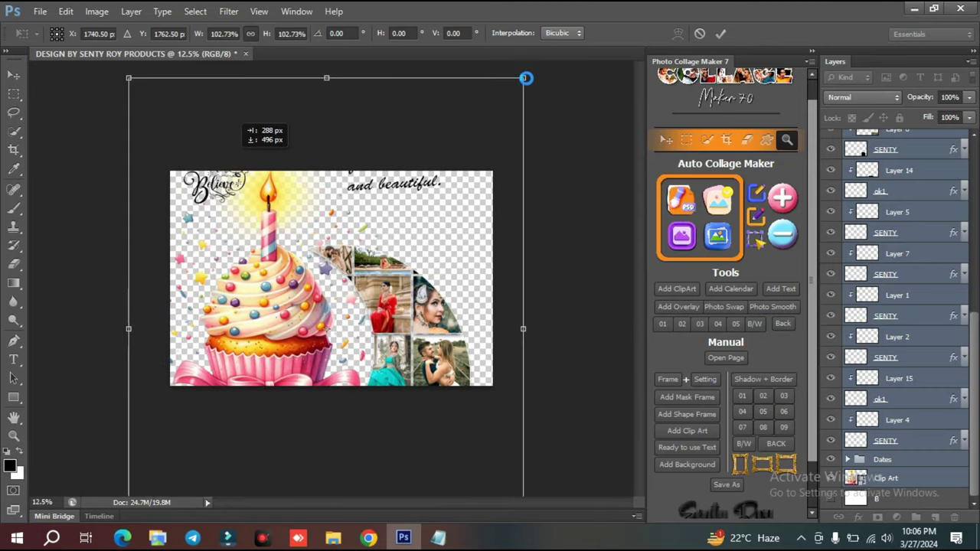
drag(526, 76, 440, 220)
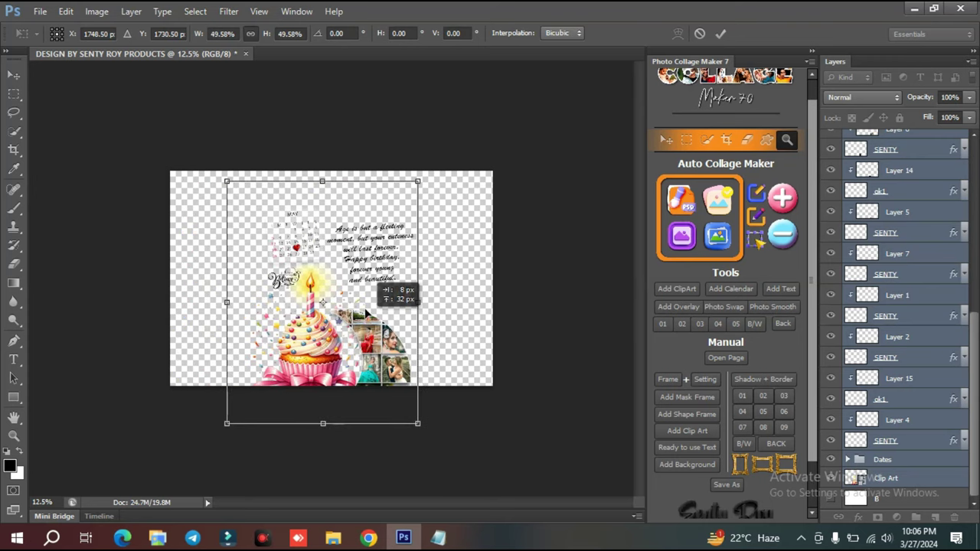
drag(378, 303, 374, 268)
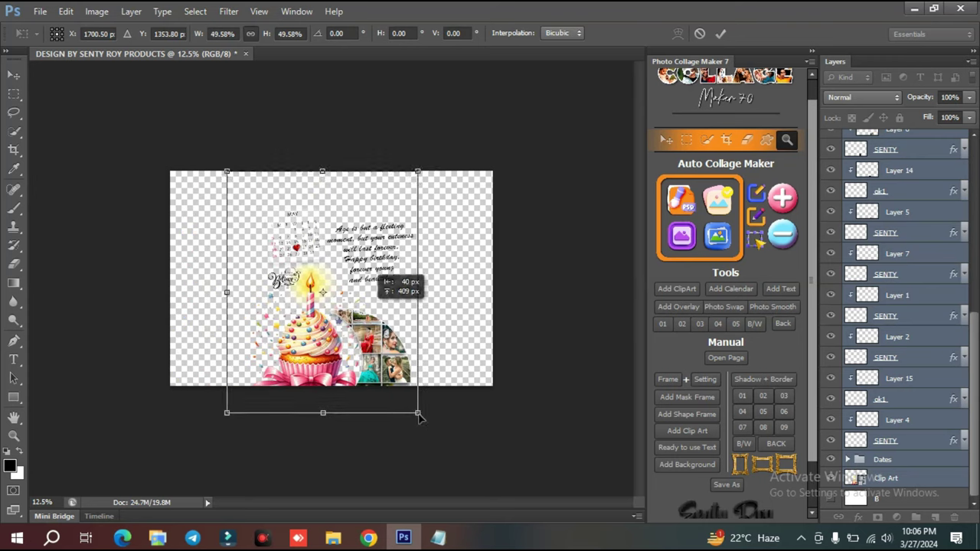
drag(418, 413, 393, 389)
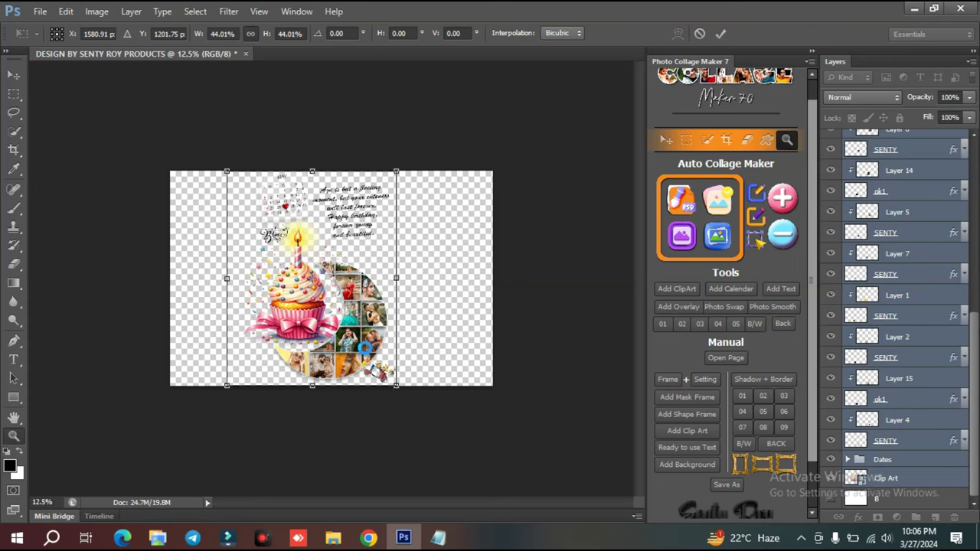
key(Return)
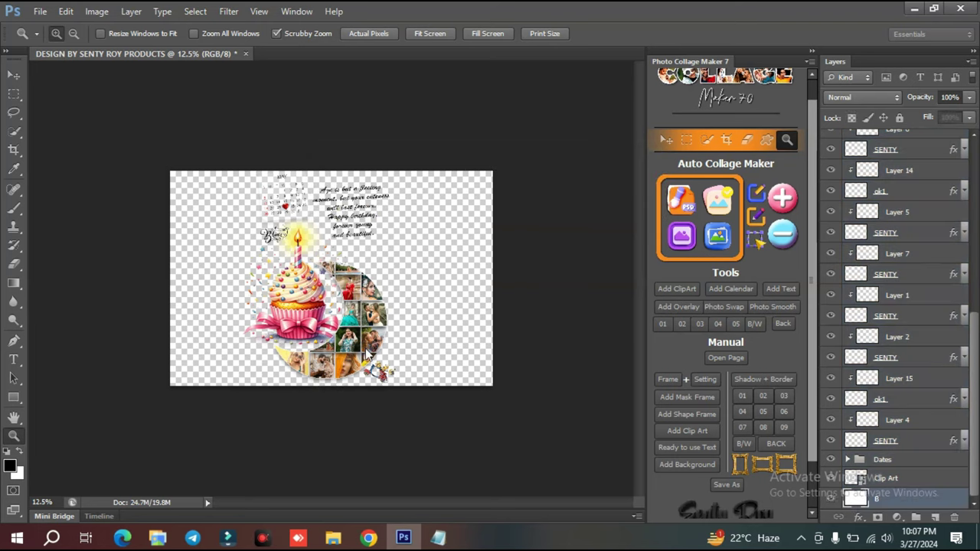
- Stretch the white background layer to cover the full landscape canvas behind the card
key(ctrl+t)
drag(472, 227, 480, 248)
drag(330, 102, 334, 363)
mouse_move(367, 433)
mouse_down()
mouse_move(371, 224)
mouse_move(360, 231)
mouse_up()
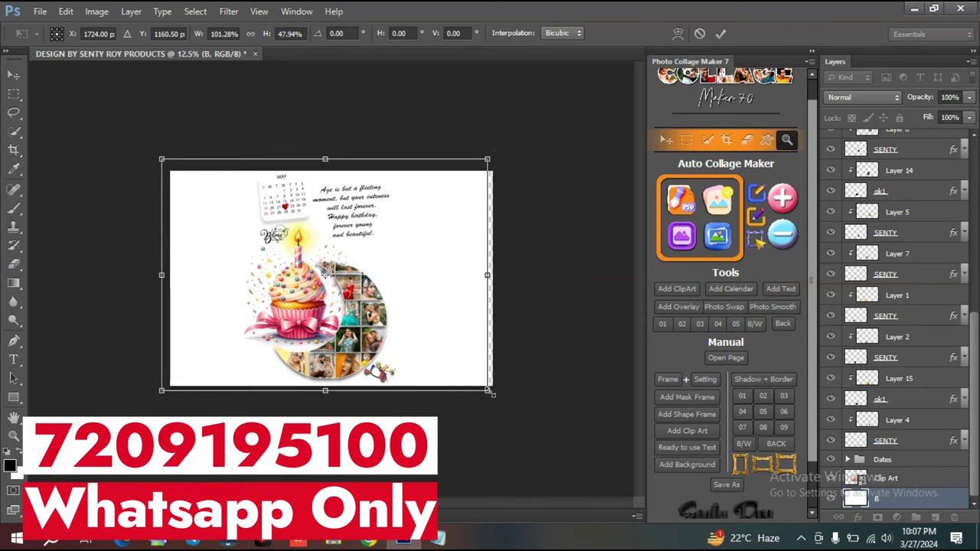
drag(489, 391, 503, 397)
key(Return)
key(ctrl+plus)
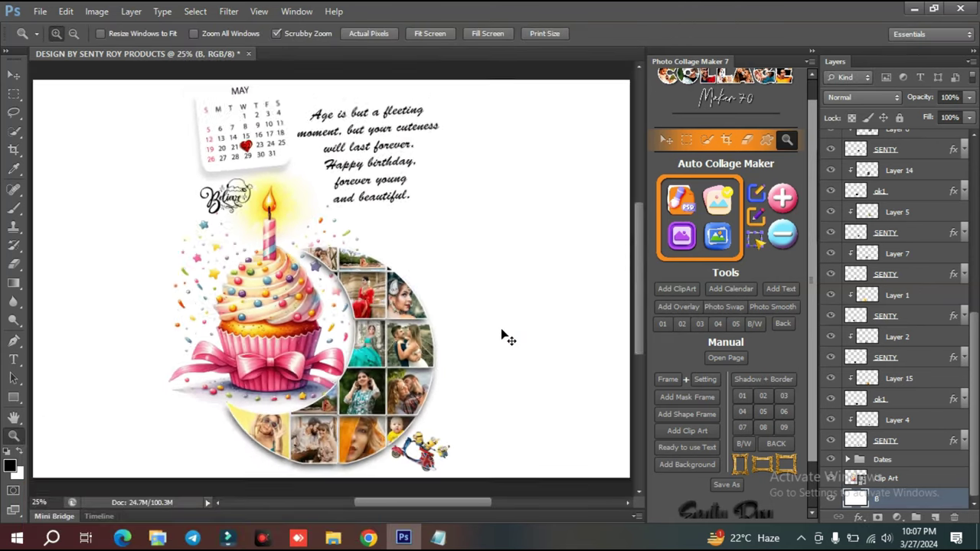
key(ctrl+minus)
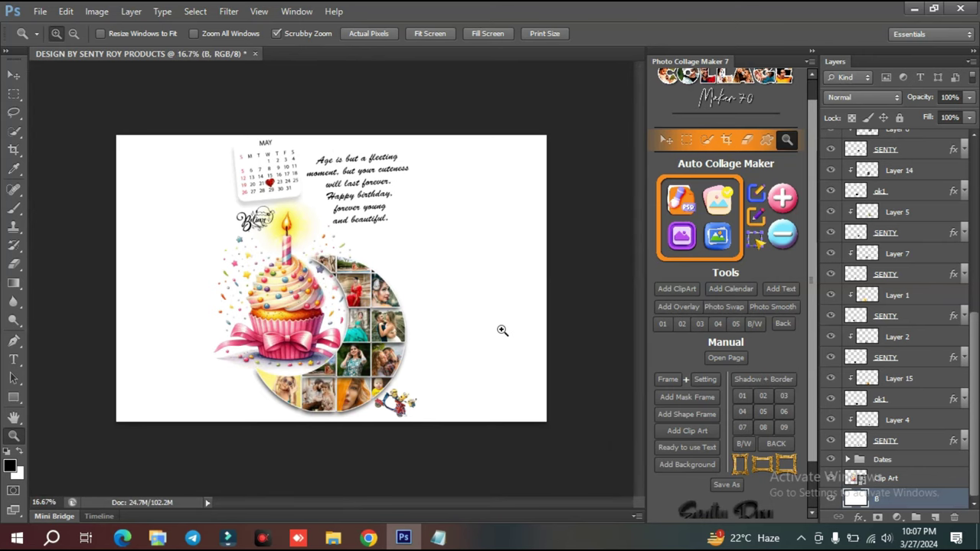
key(ctrl+plus)
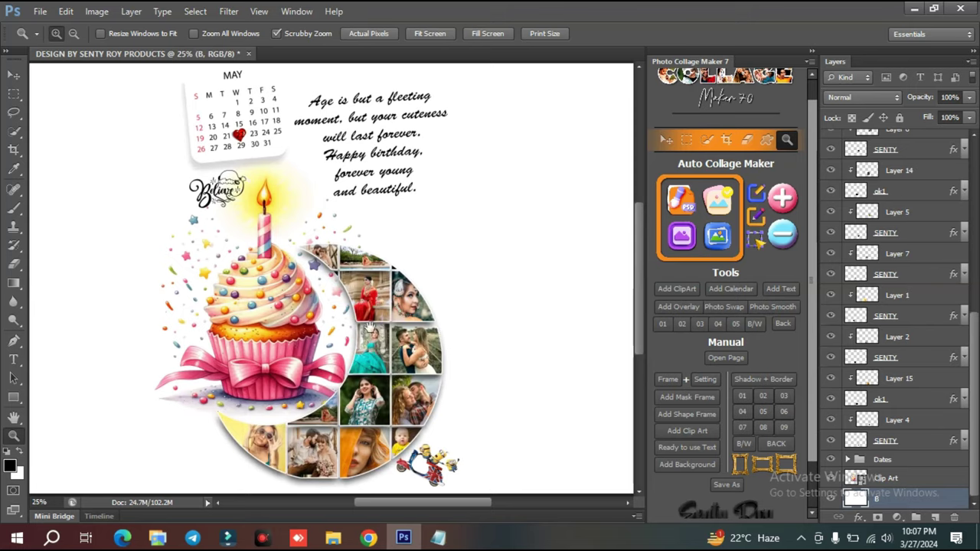
drag(370, 328, 459, 292)
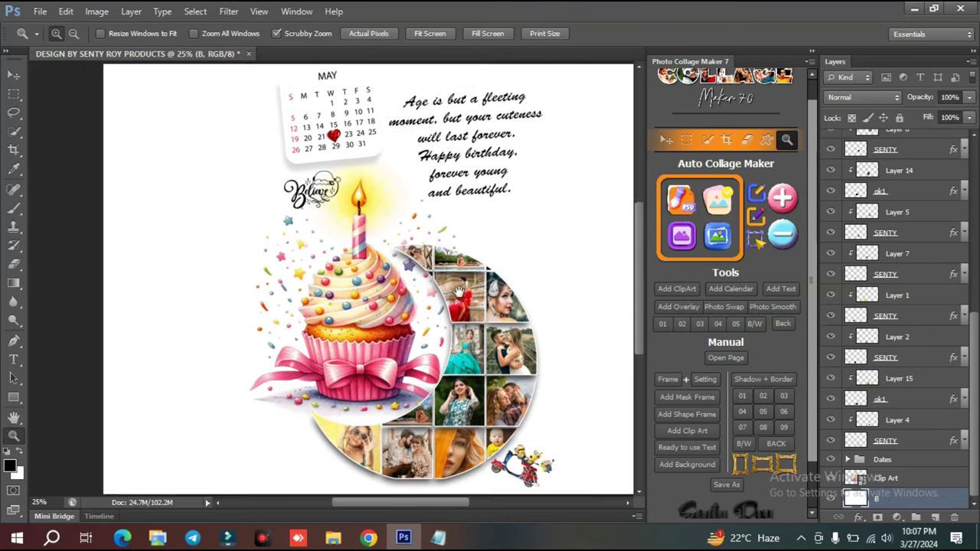
- Move the cupcake to the left edge and enlarge it
click(269, 340)
key(v)
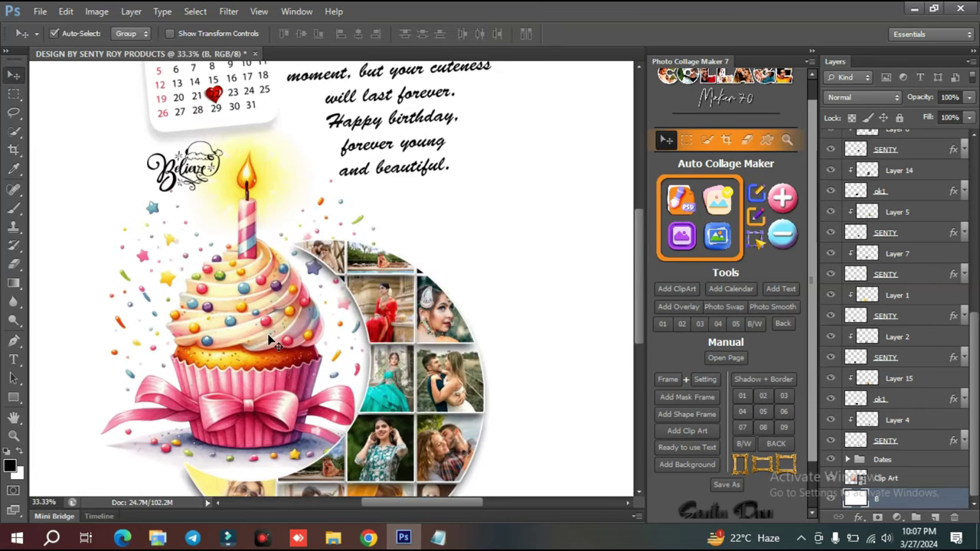
key(ctrl+minus)
key(ctrl+minus)
drag(269, 340, 191, 356)
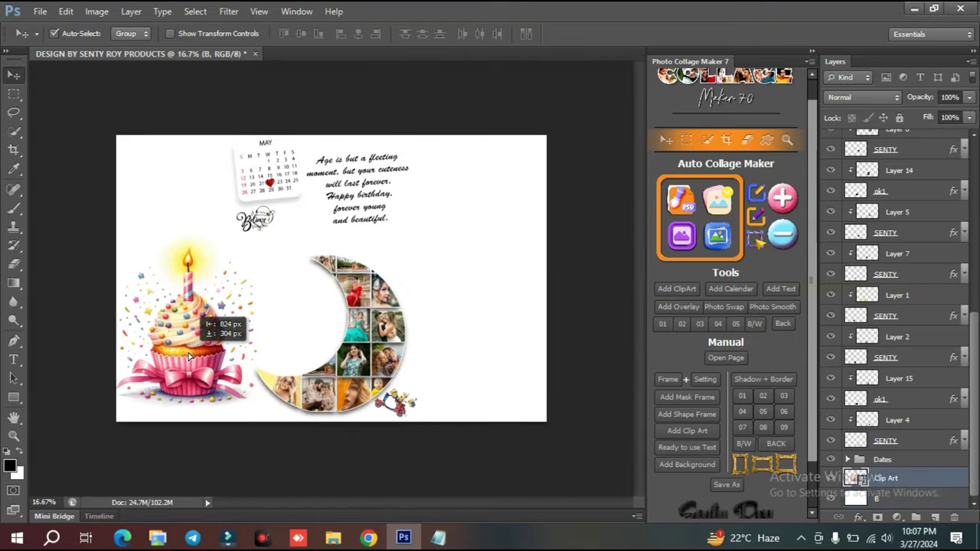
key(ctrl+t)
drag(285, 228, 309, 214)
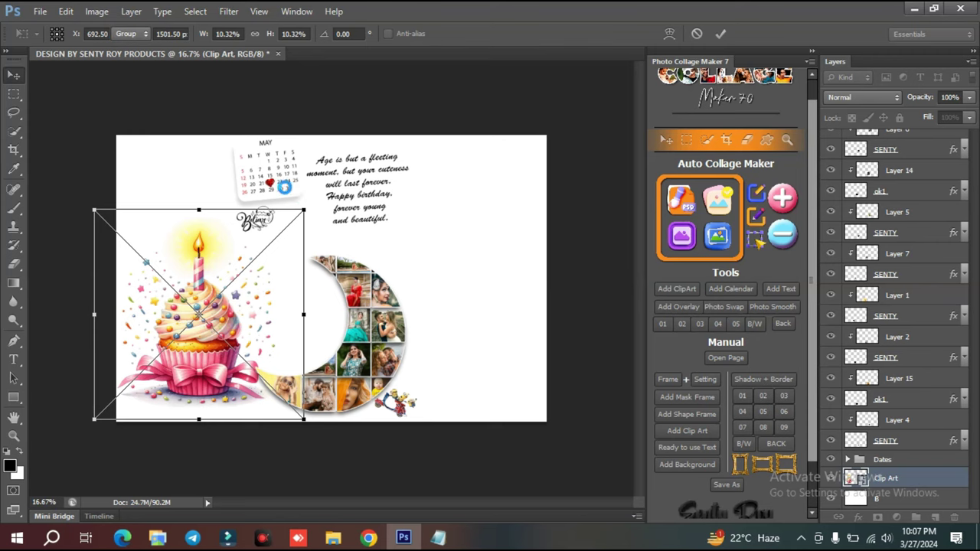
key(Return)
- Move the calendar top-left, ornament into the crescent, quote left, and scooter clip art bottom-right
click(280, 193)
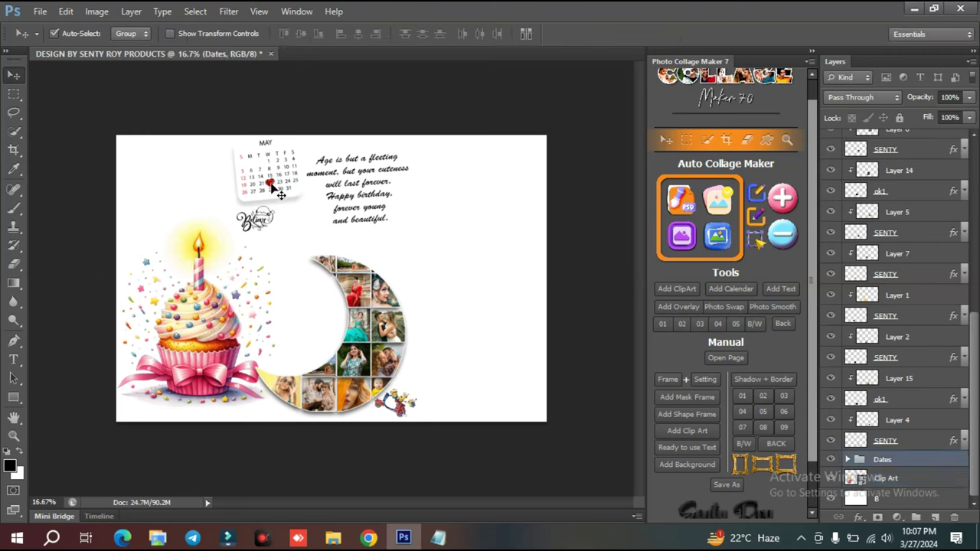
drag(270, 185, 175, 200)
drag(249, 223, 295, 349)
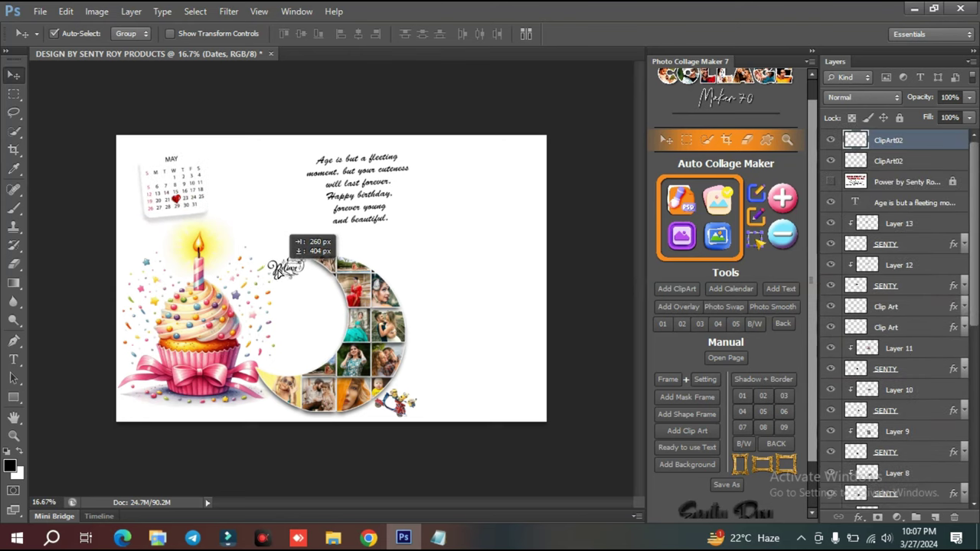
drag(383, 223, 318, 224)
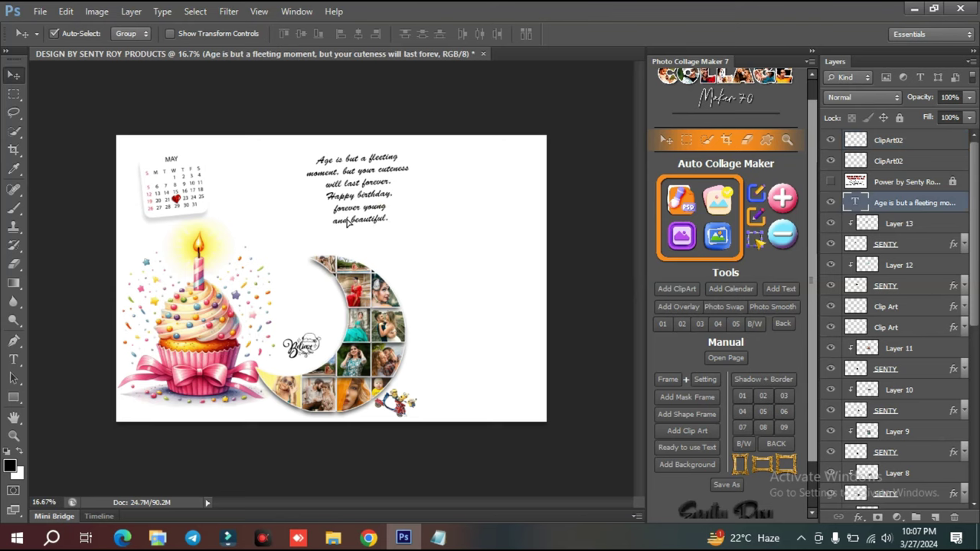
drag(391, 392, 523, 405)
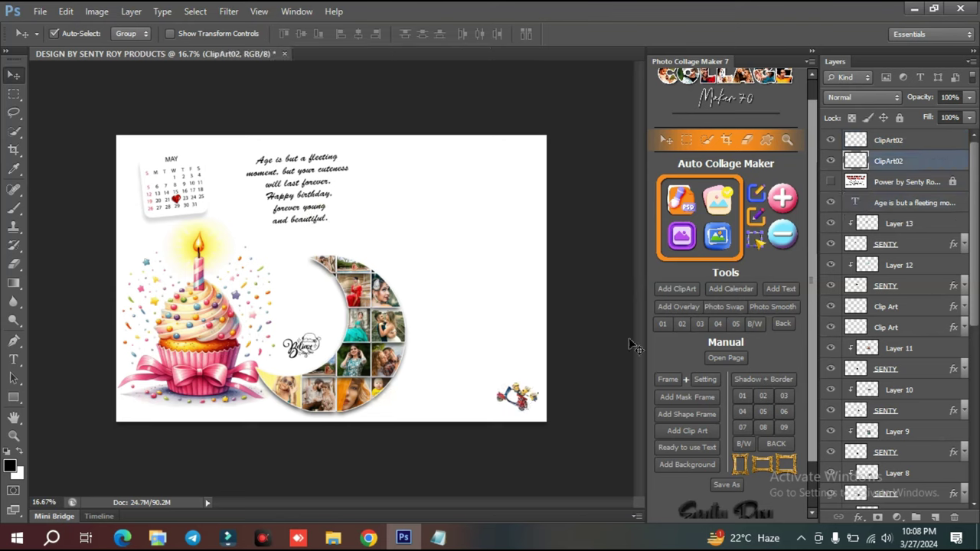
click(756, 240)
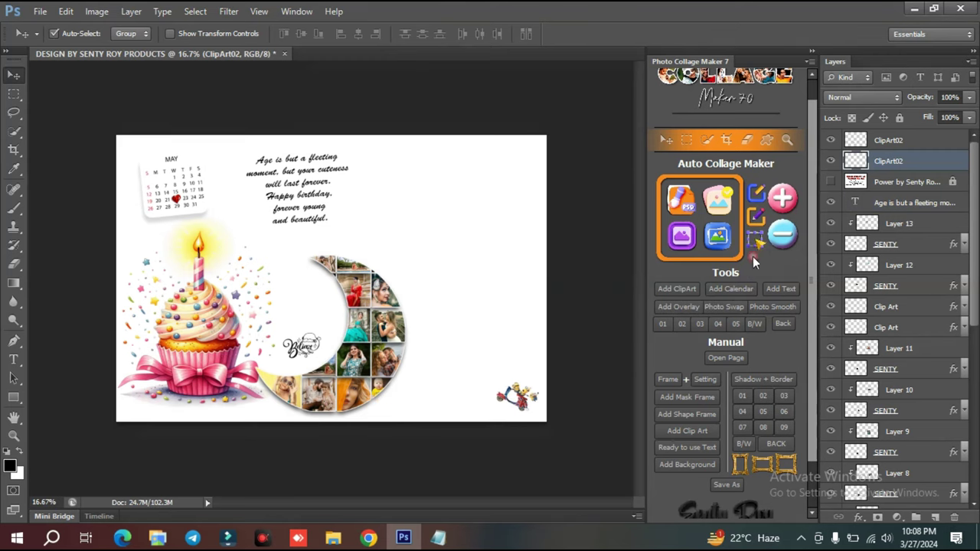
key(Return)
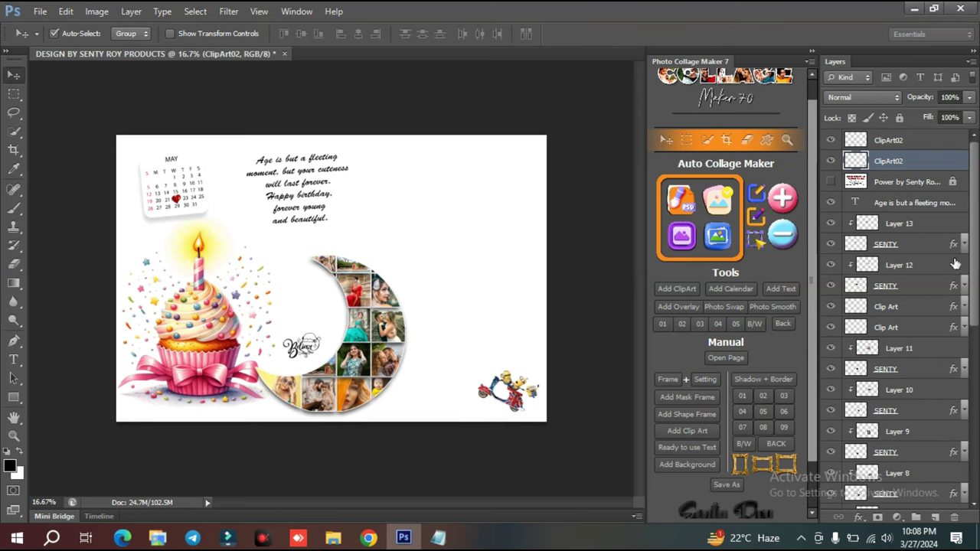
- Select all the collage photo layers together
click(360, 267)
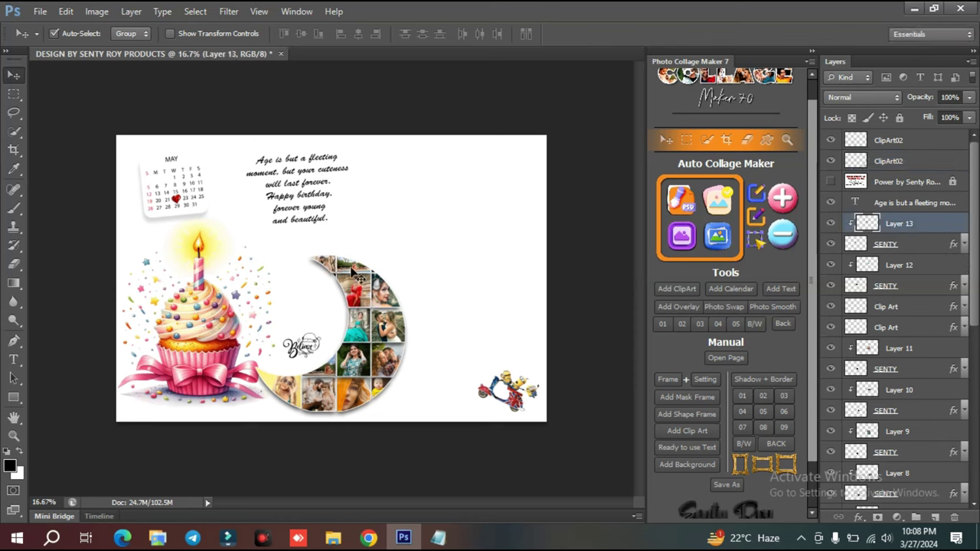
shift+click(358, 278)
shift+click(387, 300)
shift+click(388, 332)
shift+click(367, 331)
shift+click(383, 371)
shift+click(340, 379)
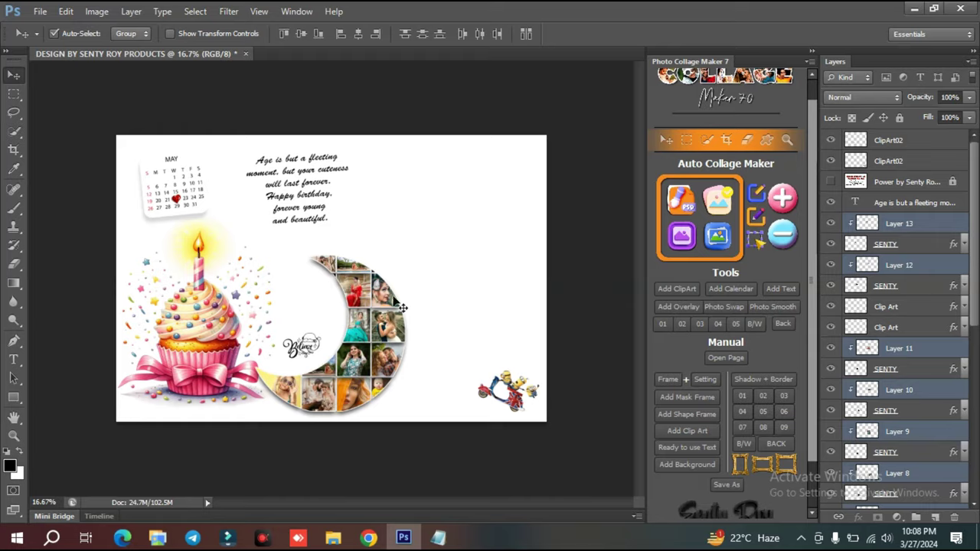
scroll(934, 261, down, 5)
scroll(934, 261, up, 2)
scroll(934, 261, up, 2)
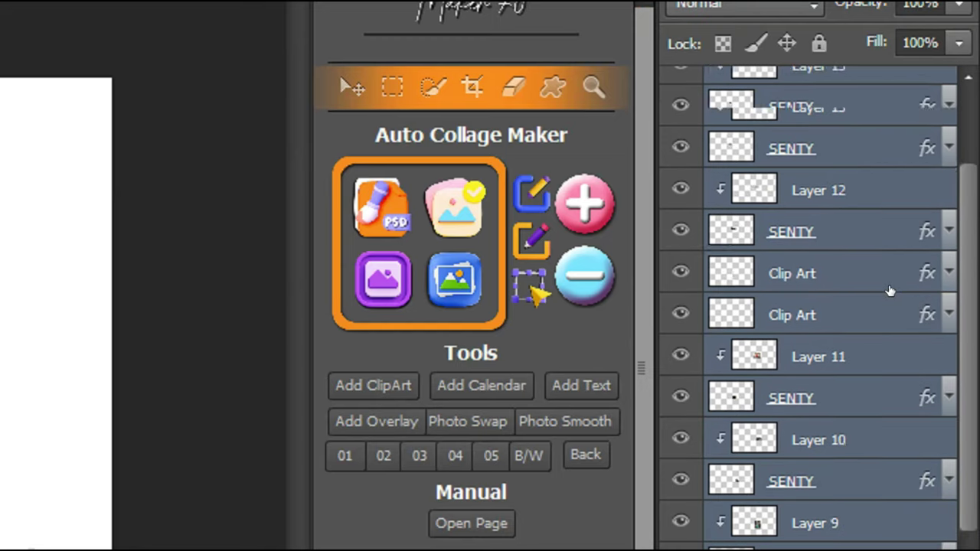
scroll(930, 321, down, 5)
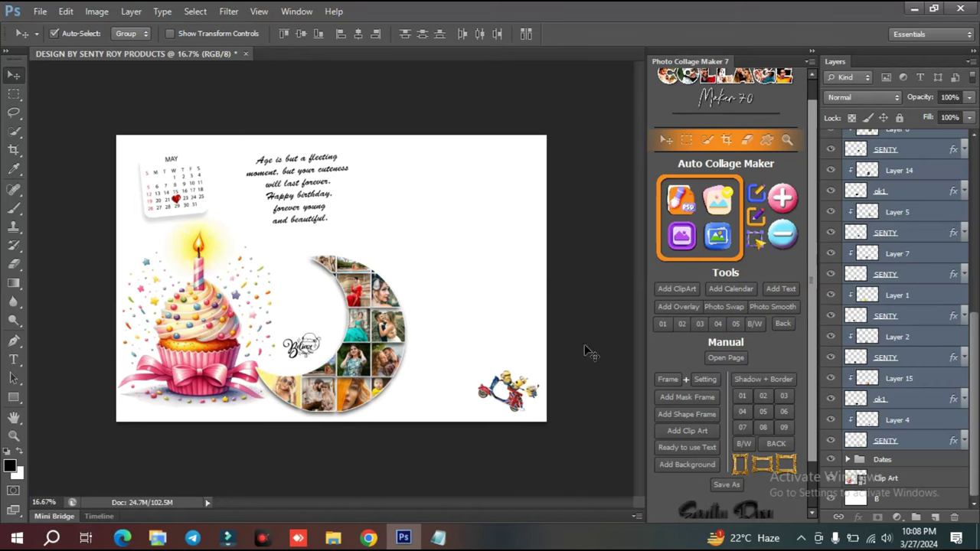
- Move the crescent collage up and right and enlarge it
key(ctrl+t)
mouse_move(412, 284)
mouse_down()
mouse_move(463, 259)
mouse_move(540, 157)
mouse_up()
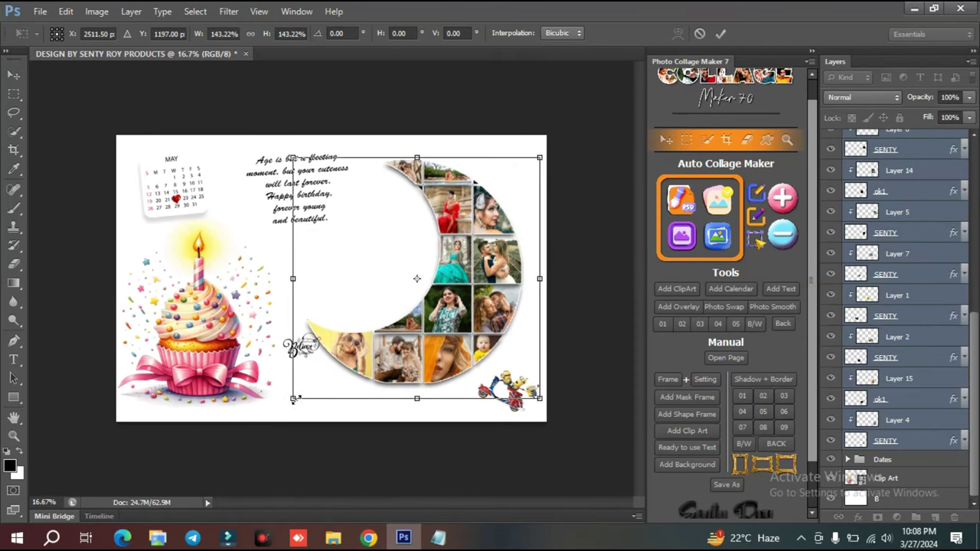
drag(293, 398, 271, 420)
key(Return)
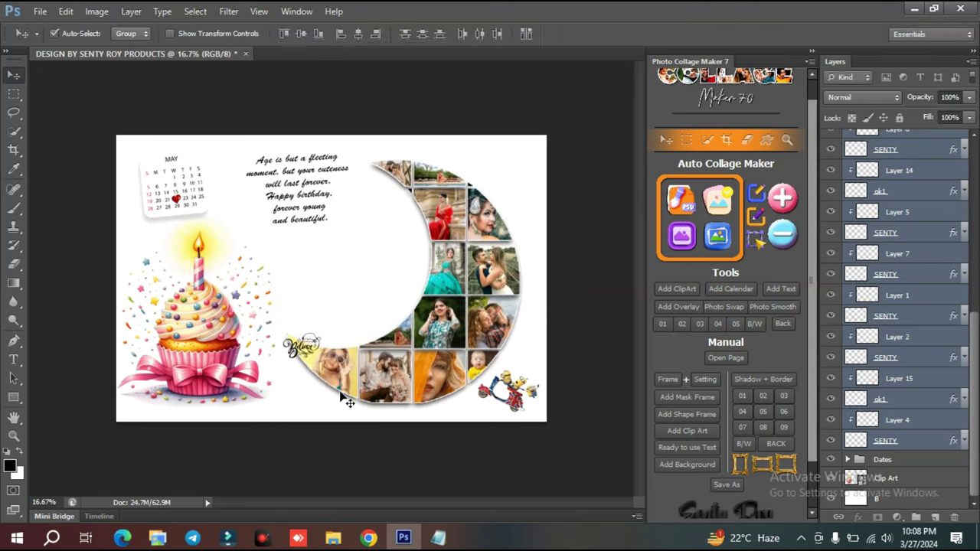
- Place the ornament beside the candle, the quote in the crescent's centre, script clip art above it
mouse_move(302, 349)
mouse_down()
mouse_move(337, 337)
mouse_move(244, 234)
mouse_up()
click(320, 229)
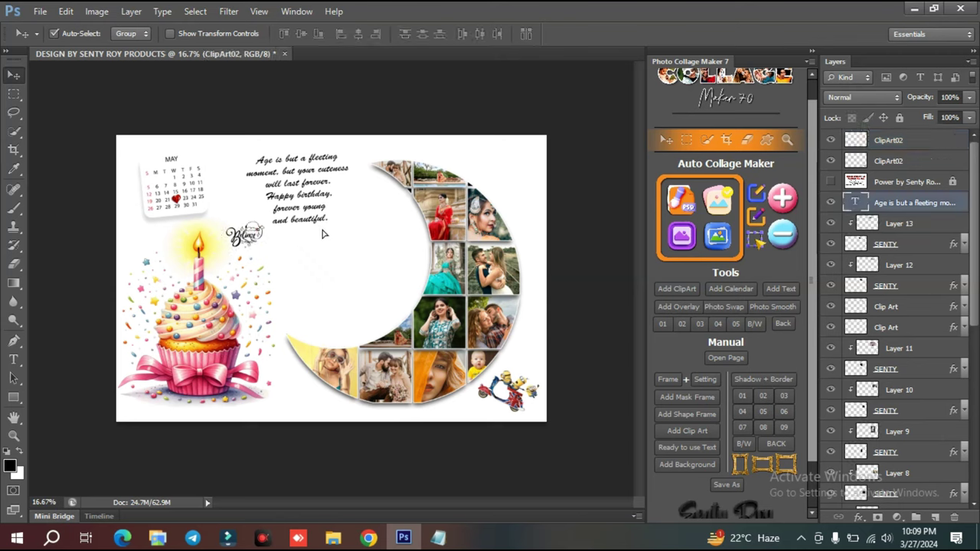
drag(322, 234, 367, 307)
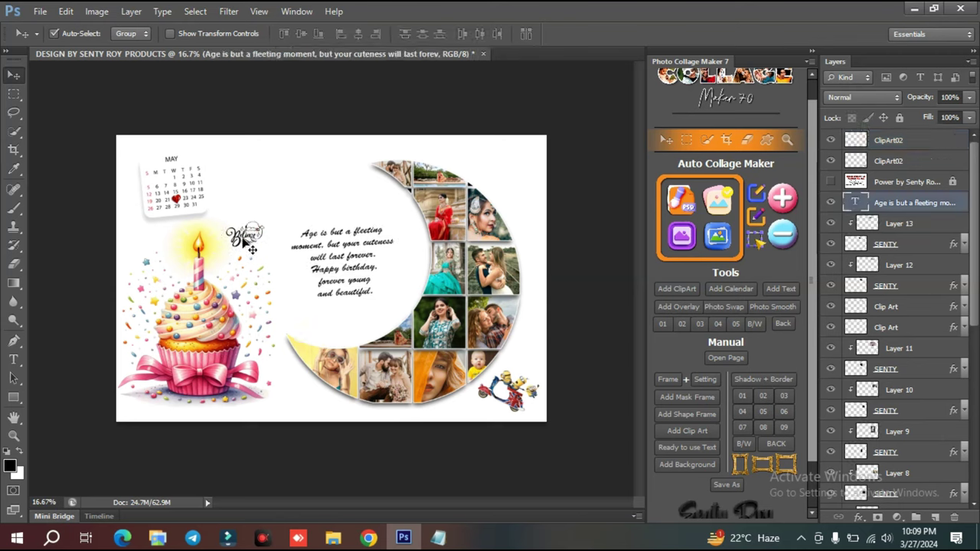
drag(248, 248, 280, 211)
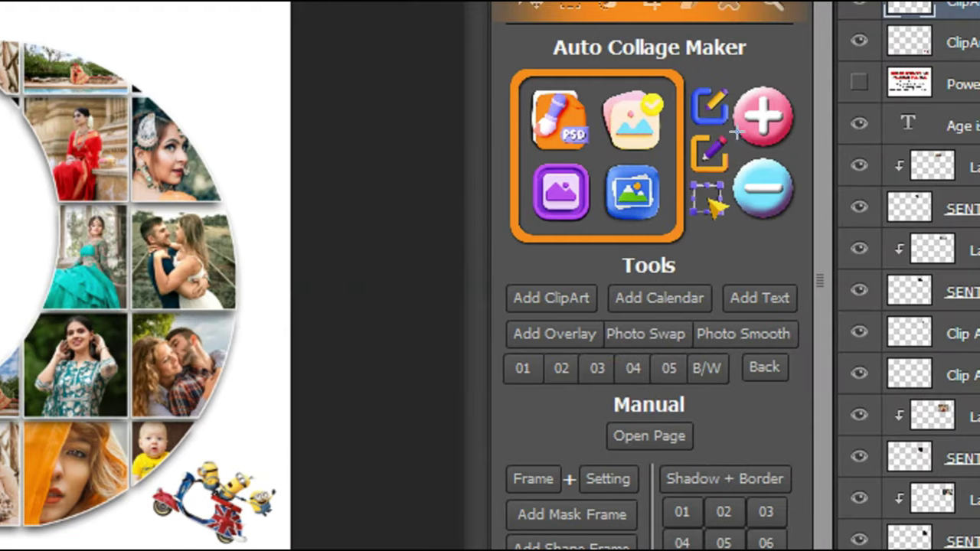
- Close the birthday card document
drag(735, 132, 731, 126)
drag(747, 80, 731, 76)
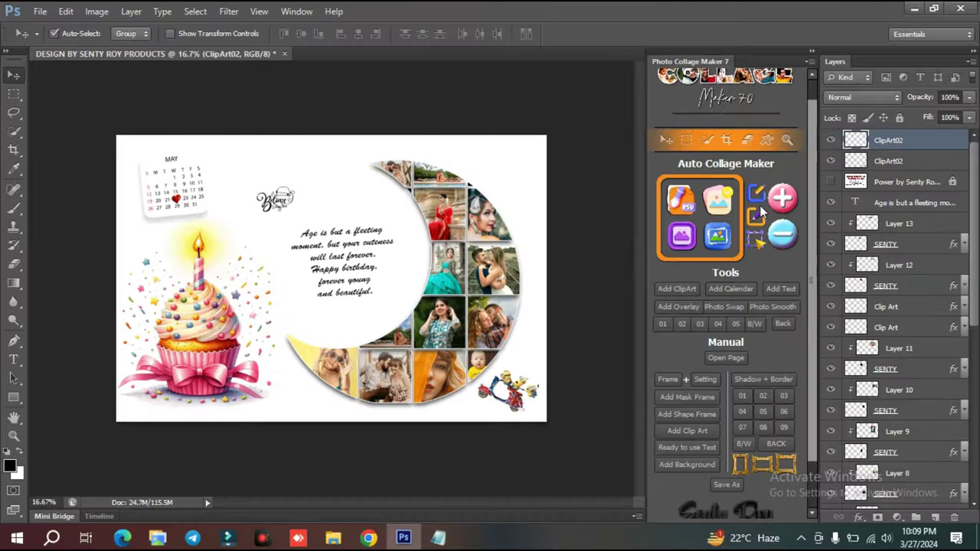
click(283, 54)
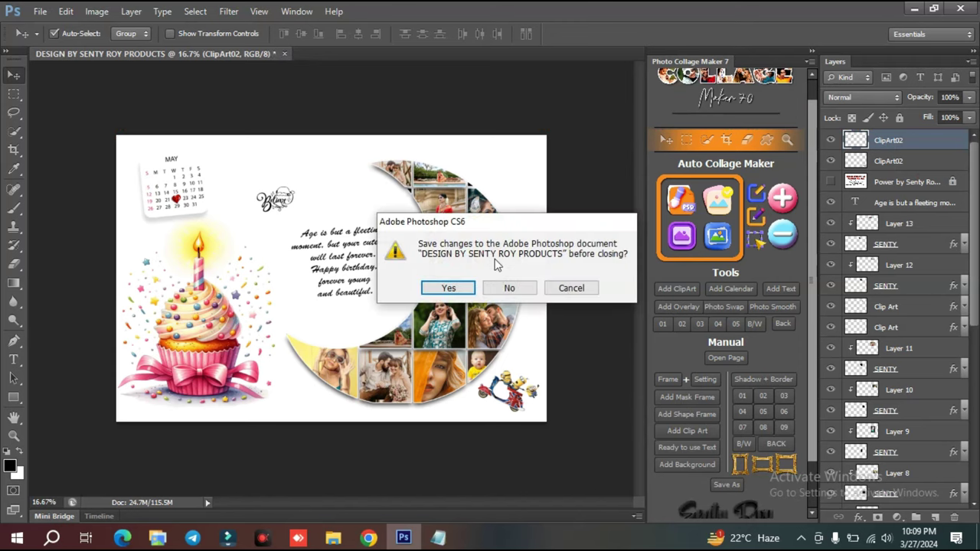
- Dismiss the save prompt and open the heart template from the Mask+Frame Collage folder
click(508, 287)
click(680, 217)
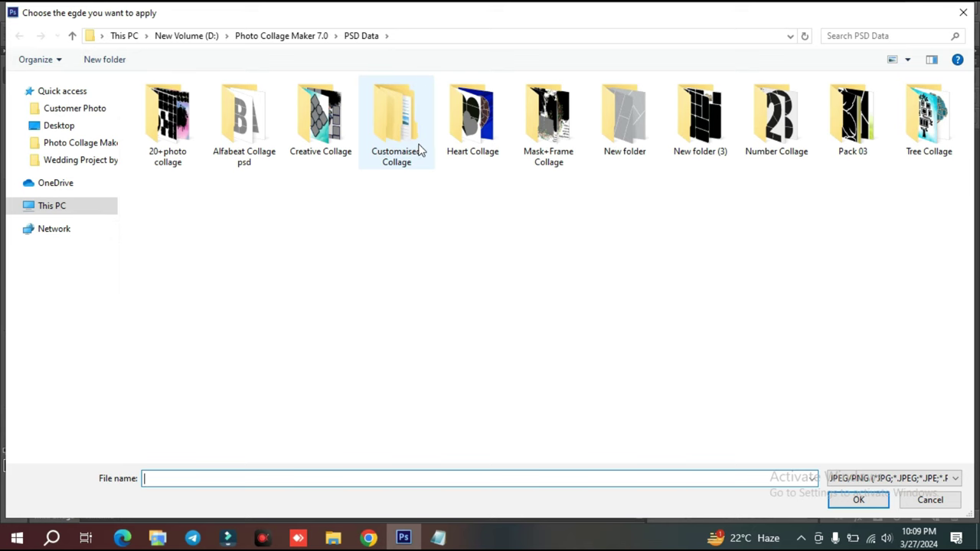
double_click(560, 129)
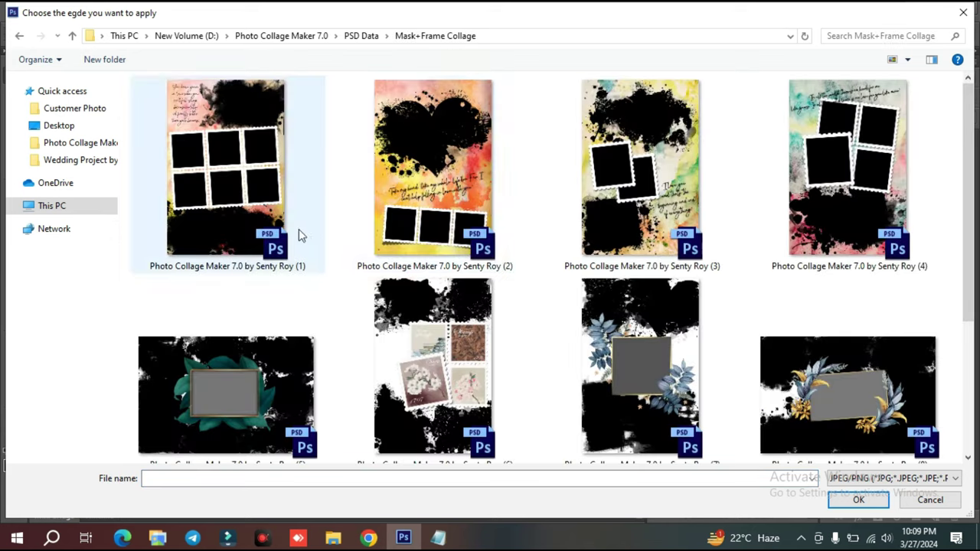
double_click(463, 192)
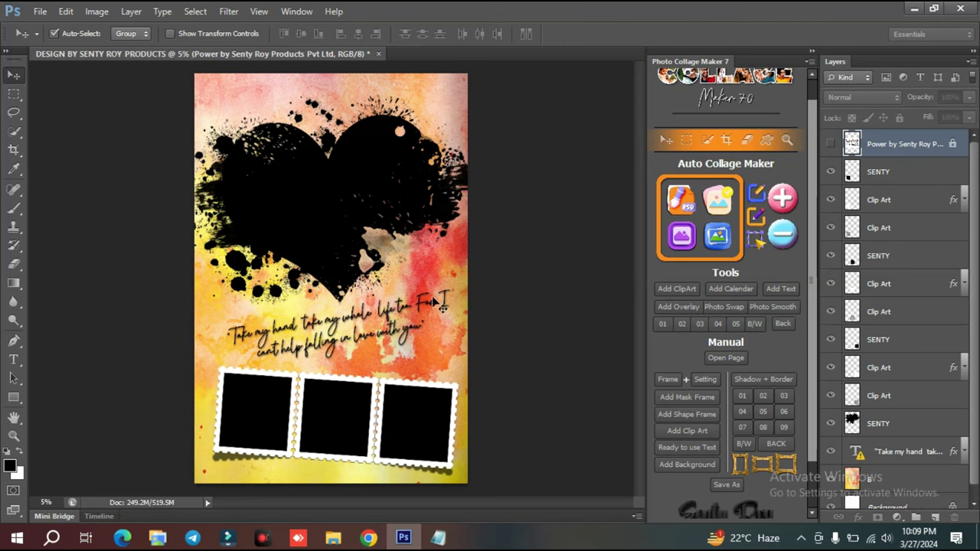
- Switch the Image Size document units to inches
click(756, 201)
drag(527, 97, 567, 105)
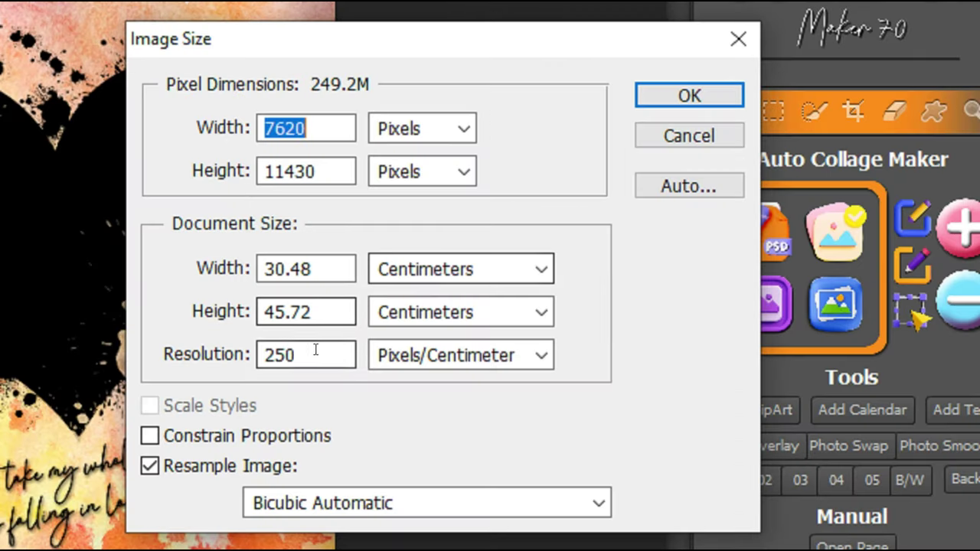
double_click(315, 354)
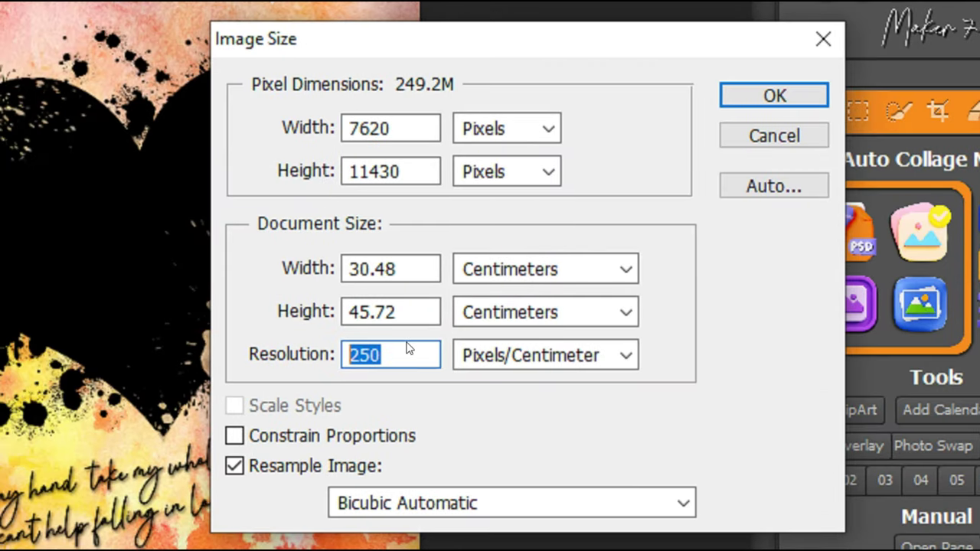
click(539, 269)
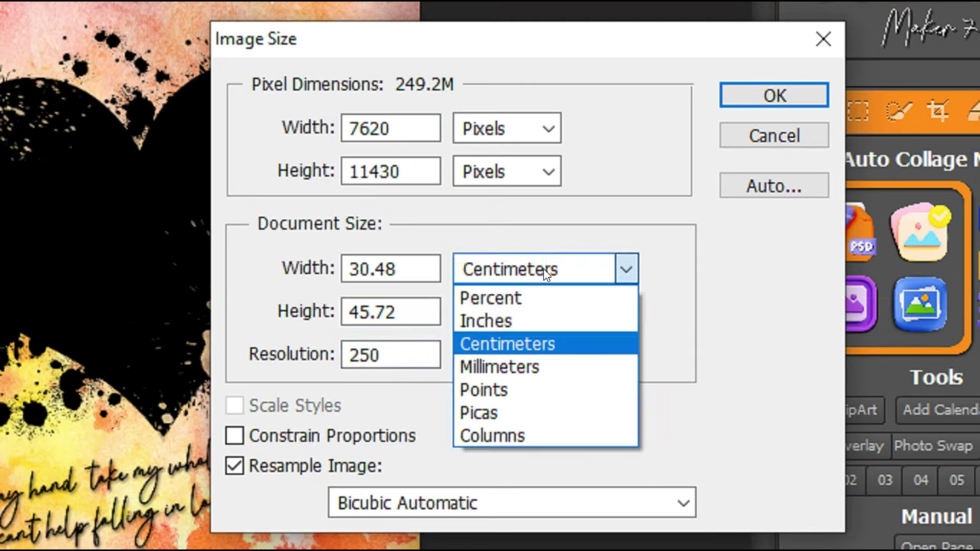
click(510, 321)
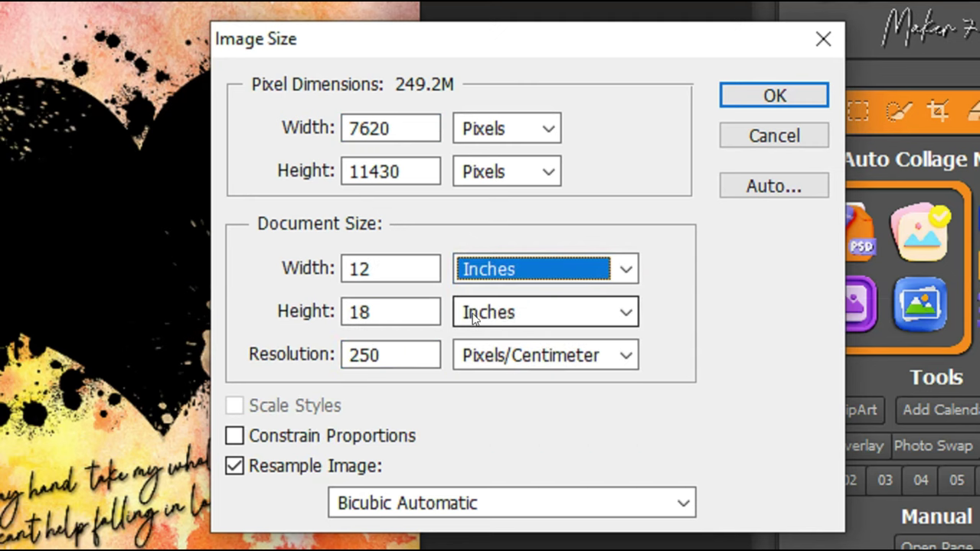
- Resize the template to 20 × 30 inches, keeping resolution at 250
double_click(386, 277)
key(Tab)
key(shift+Tab)
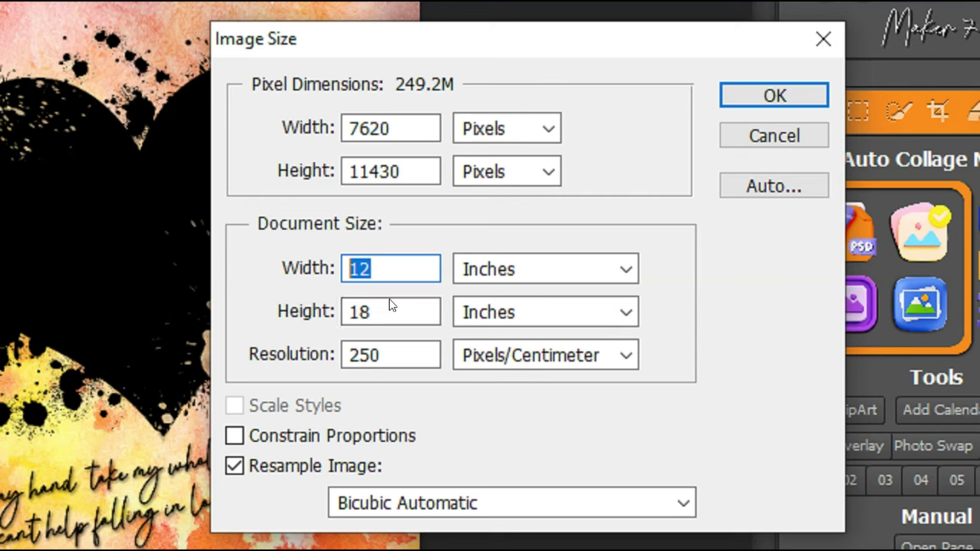
drag(394, 265, 293, 263)
text(20)
key(Tab)
key(Tab)
text(30)
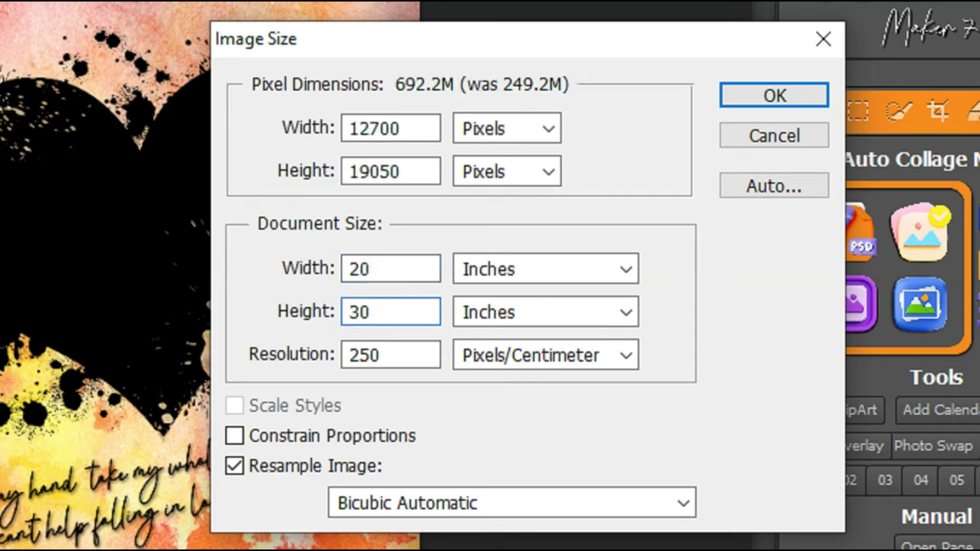
key(Tab)
key(Tab)
click(396, 362)
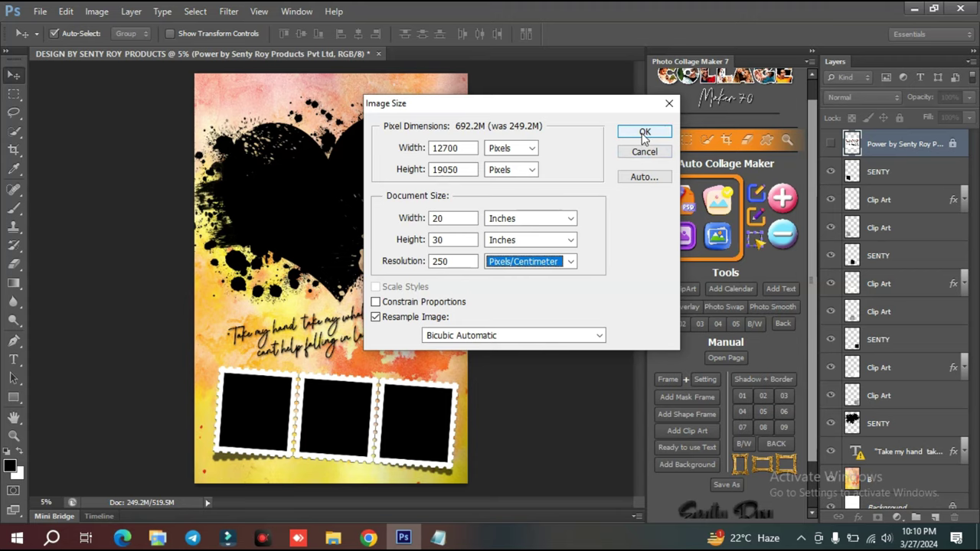
click(774, 95)
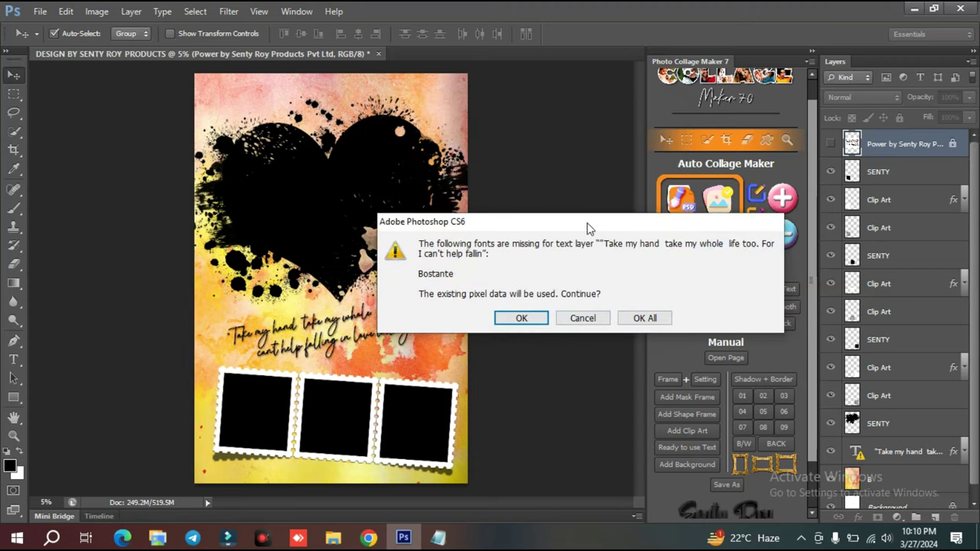
- Accept the missing-font warning, keeping the text layers' existing pixels
drag(588, 228, 543, 207)
key(Return)
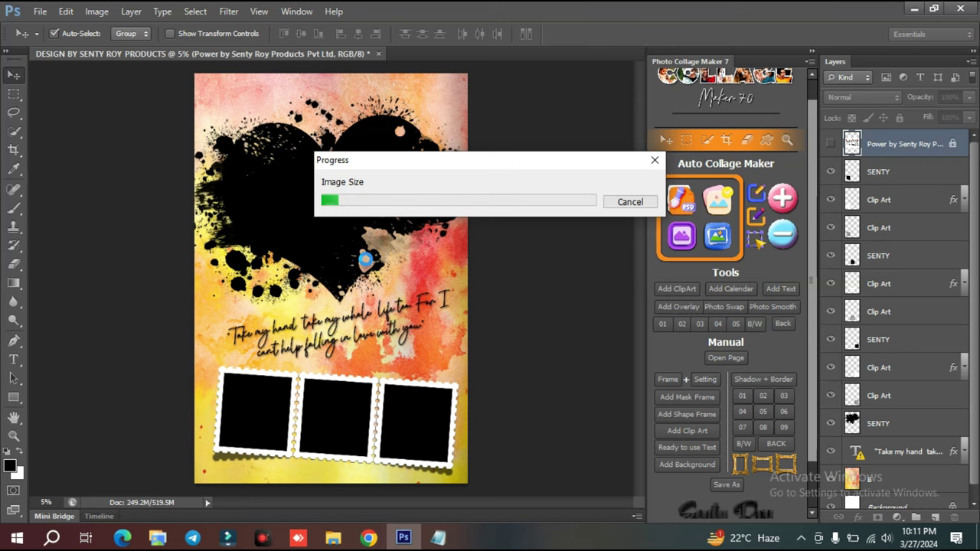
key(ctrl+plus)
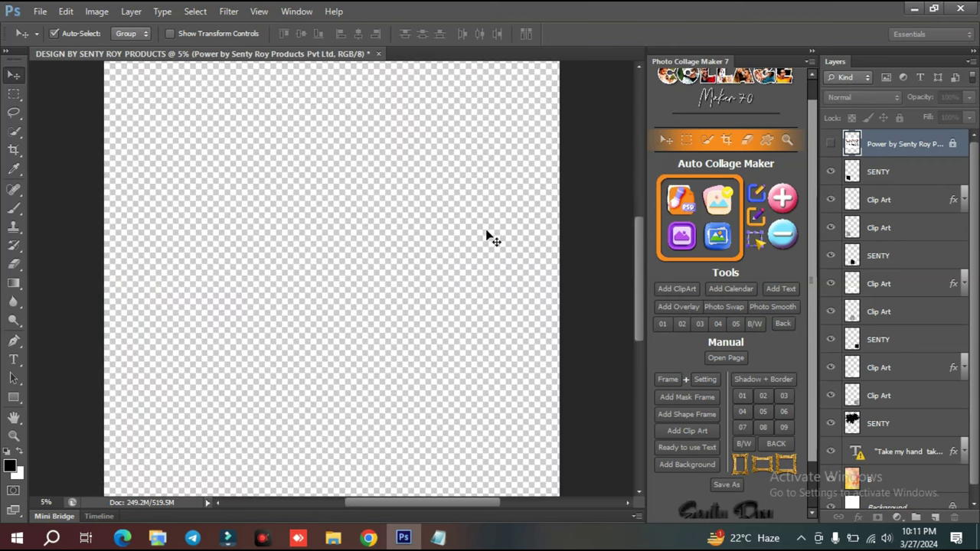
scroll(438, 231, up, 2)
scroll(438, 231, up, 2)
scroll(438, 231, up, 2)
click(97, 11)
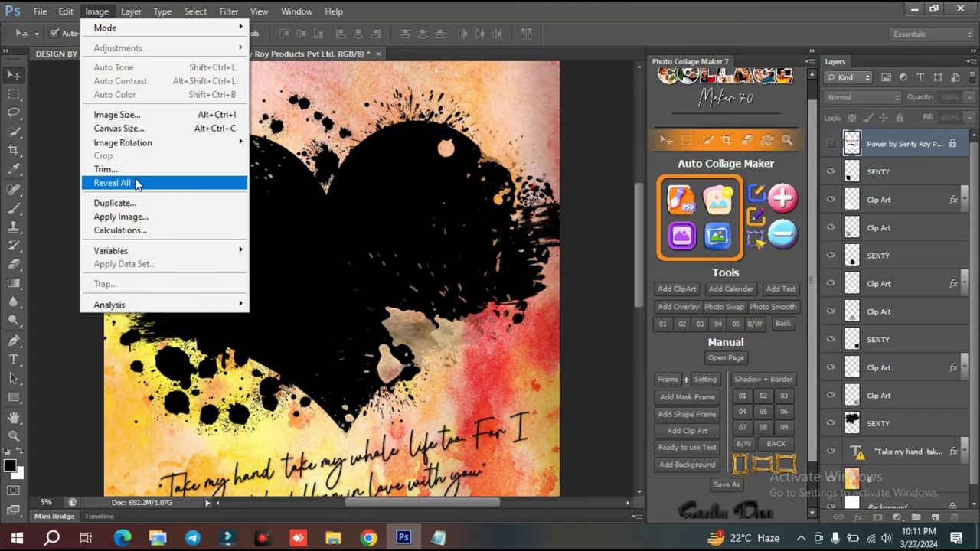
click(117, 114)
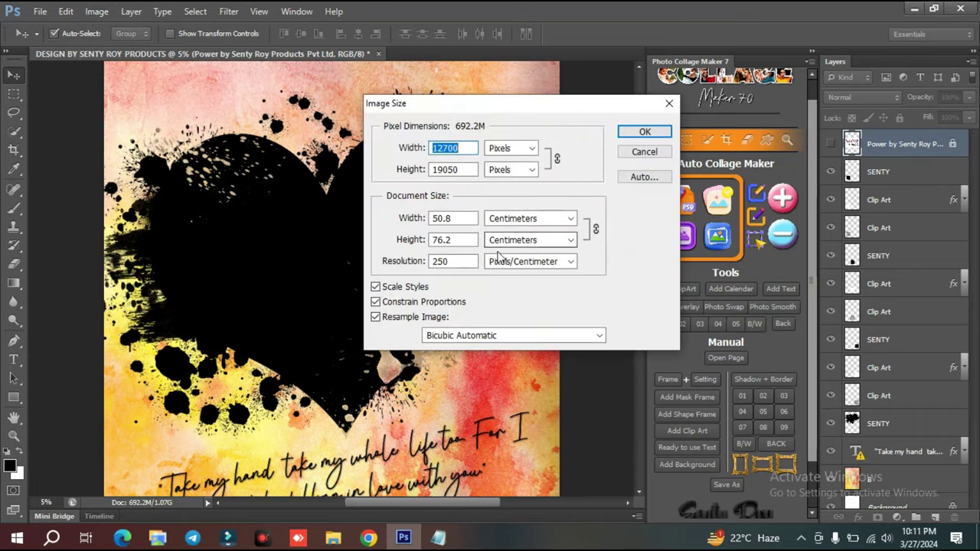
double_click(451, 261)
click(519, 218)
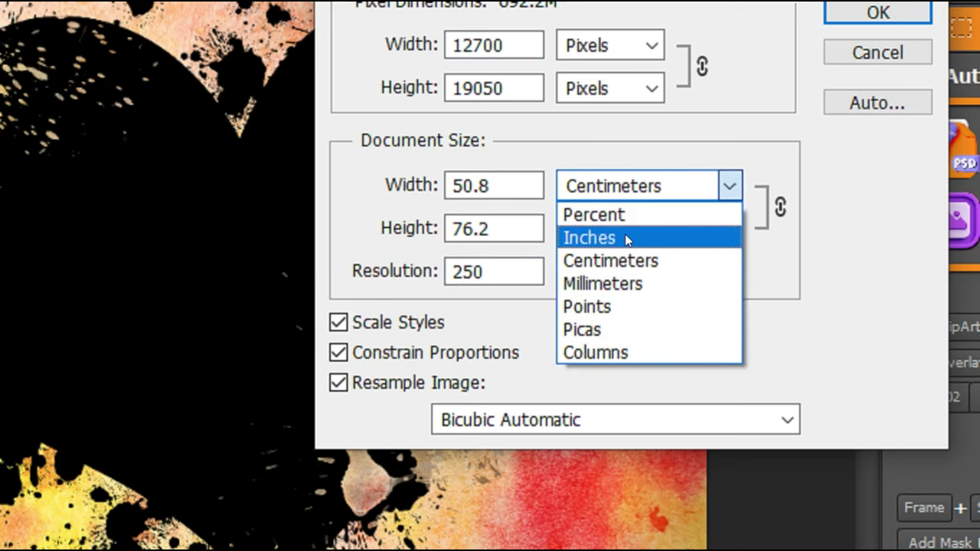
click(625, 238)
key(Tab)
double_click(487, 185)
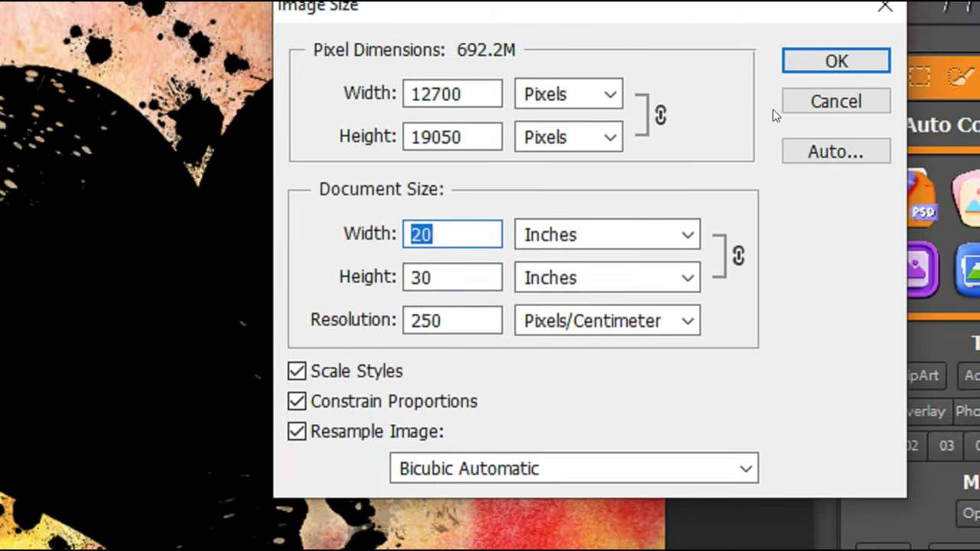
click(644, 156)
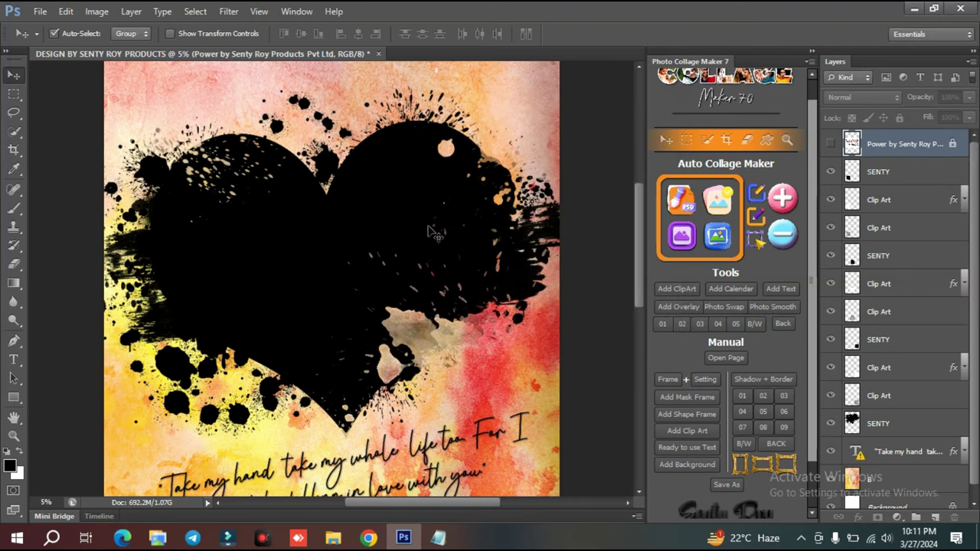
key(z)
drag(459, 229, 509, 199)
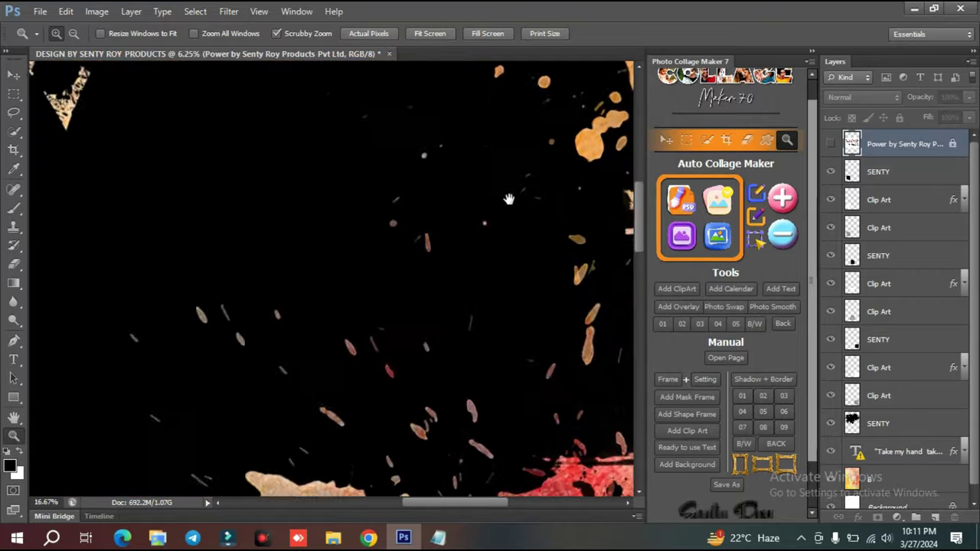
drag(295, 202, 490, 313)
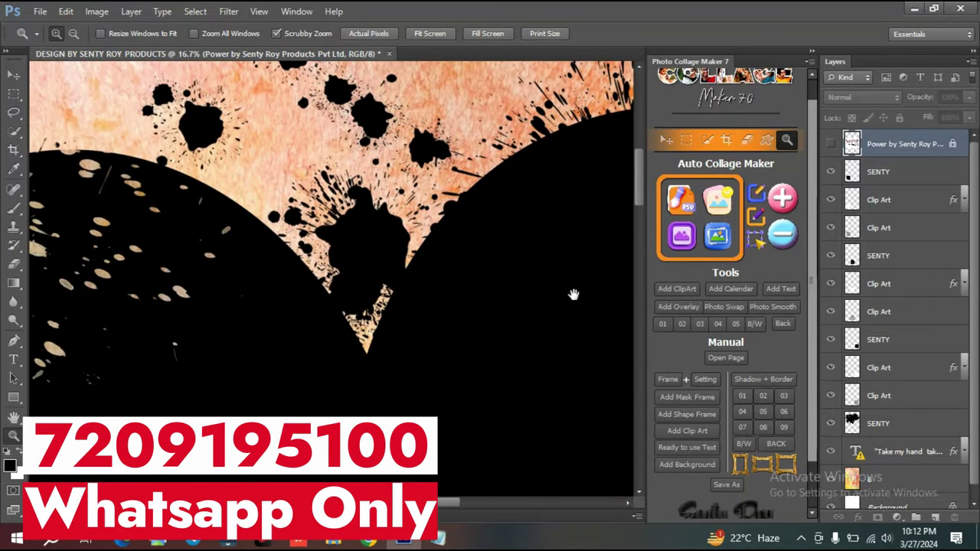
key(ctrl+0)
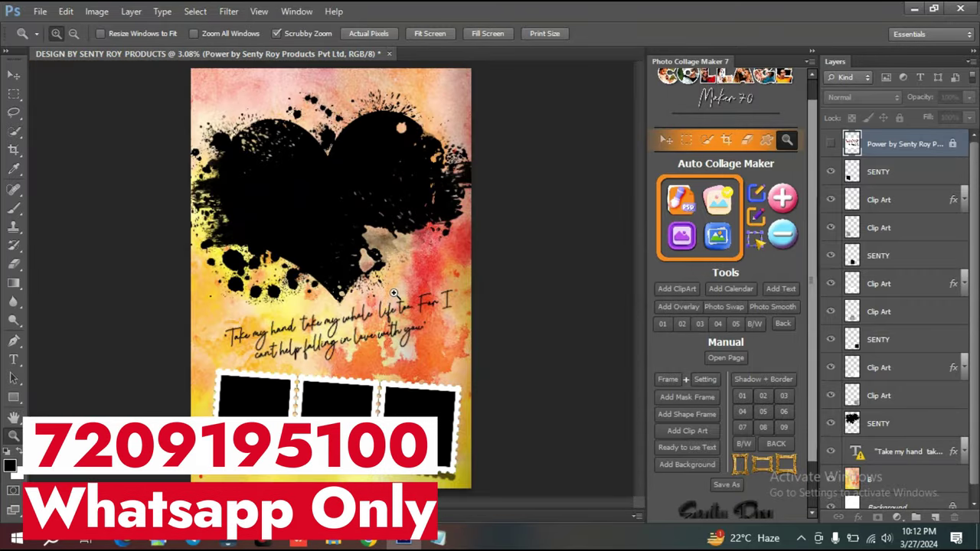
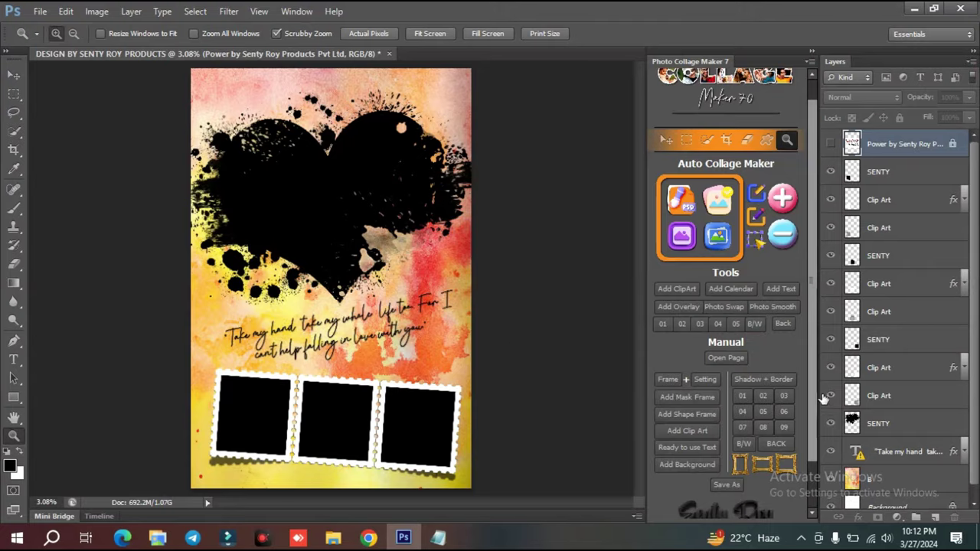
- Close the DESIGN BY SENTY ROY PRODUCTS heart collage document
scroll(801, 366, down, 2)
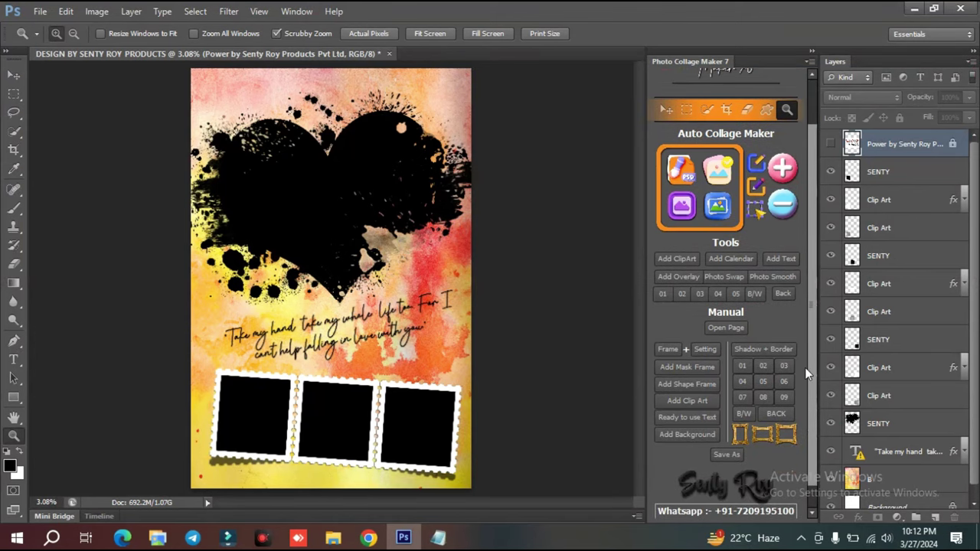
scroll(804, 367, down, 1)
click(812, 401)
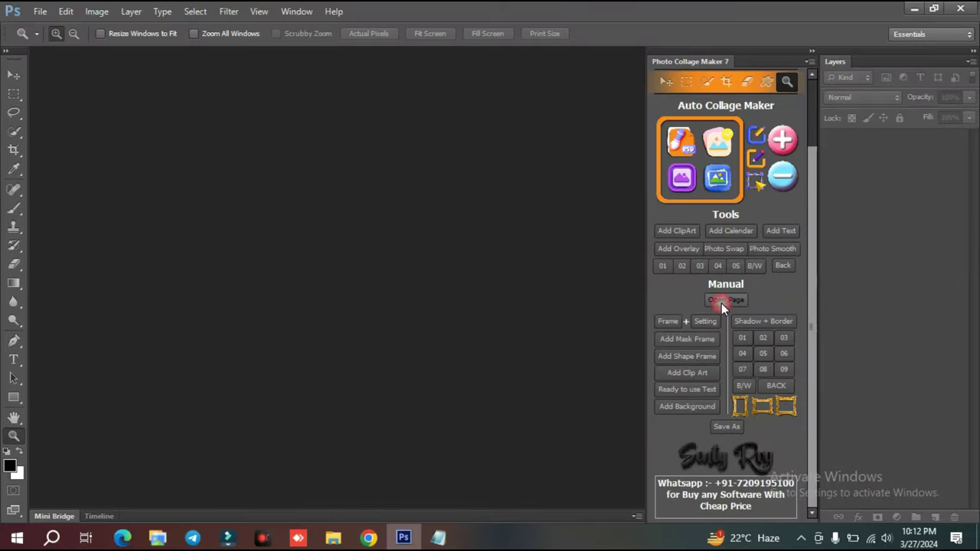
- Create a new blank document 8 × 12 inches at resolution 300
mouse_move(518, 102)
mouse_down()
mouse_move(457, 130)
mouse_move(444, 121)
mouse_up()
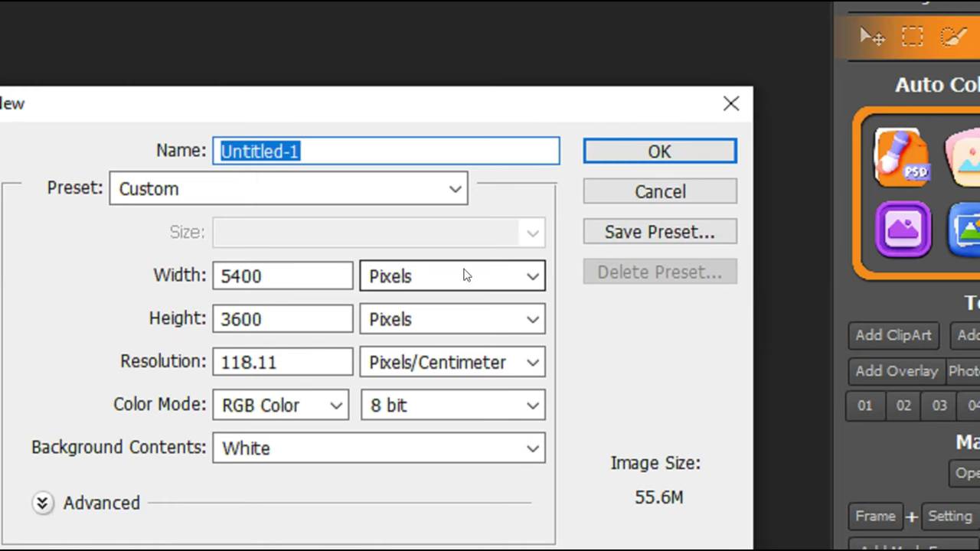
click(454, 200)
click(429, 225)
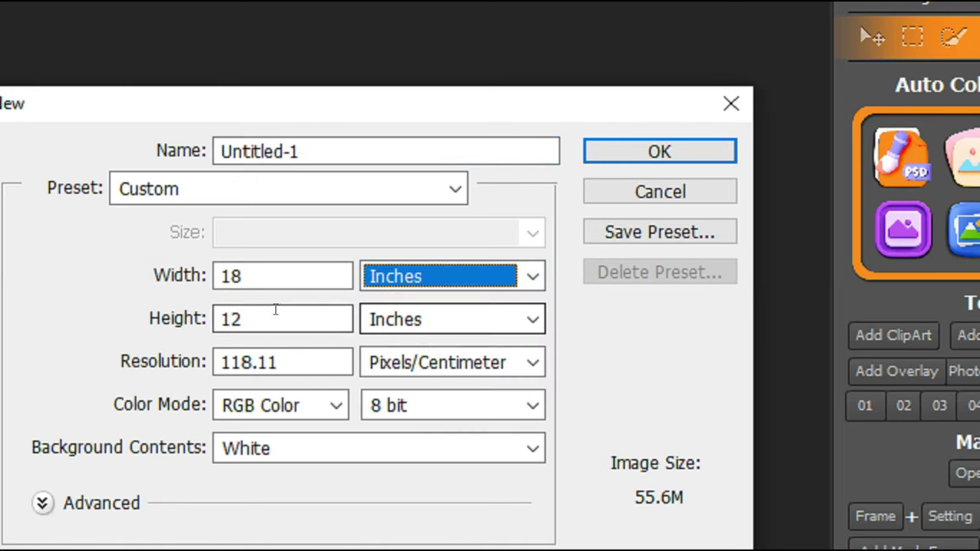
double_click(247, 276)
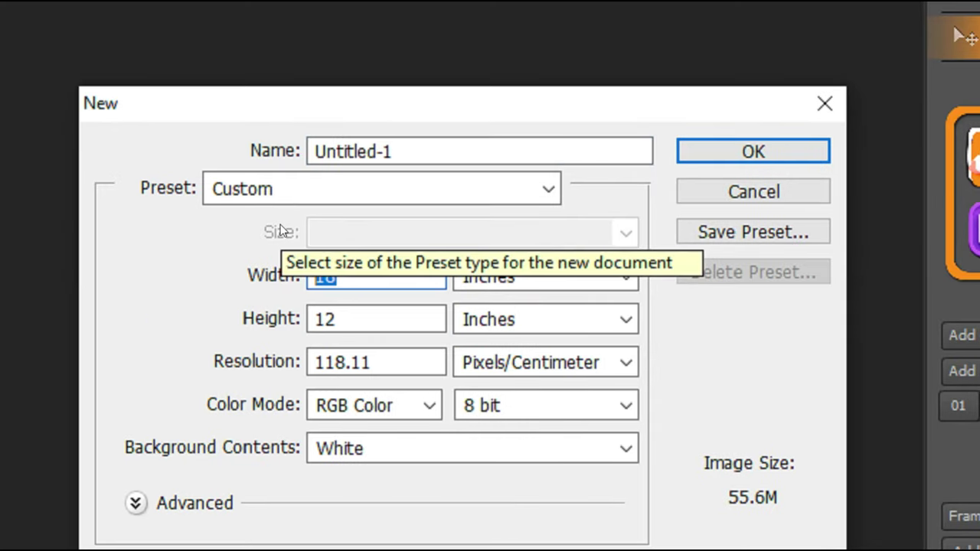
text(8)
key(Tab)
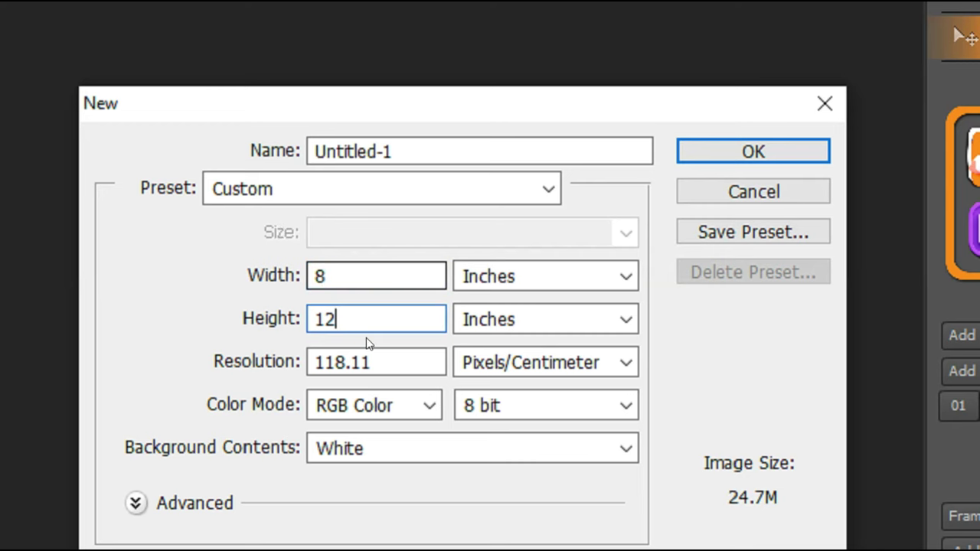
key(Tab)
text(300)
key(Tab)
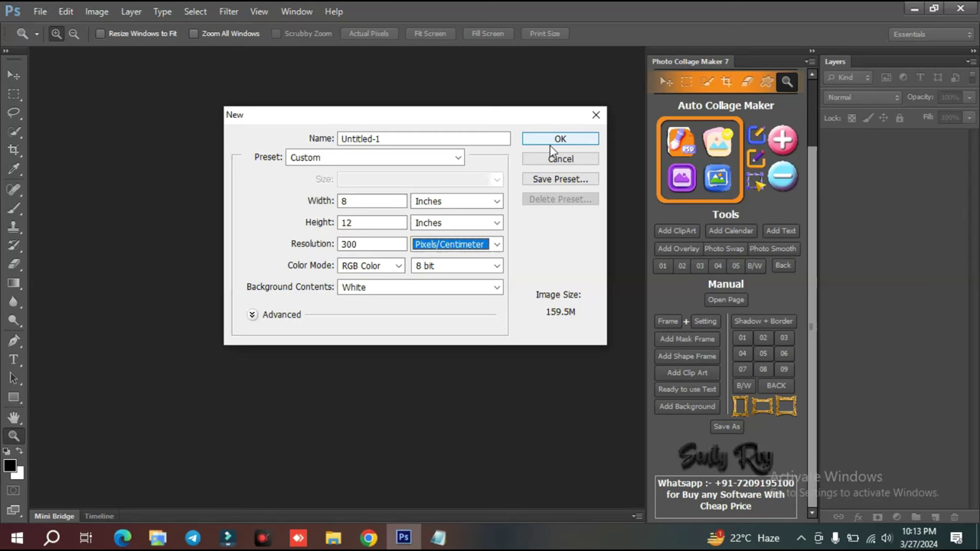
click(552, 143)
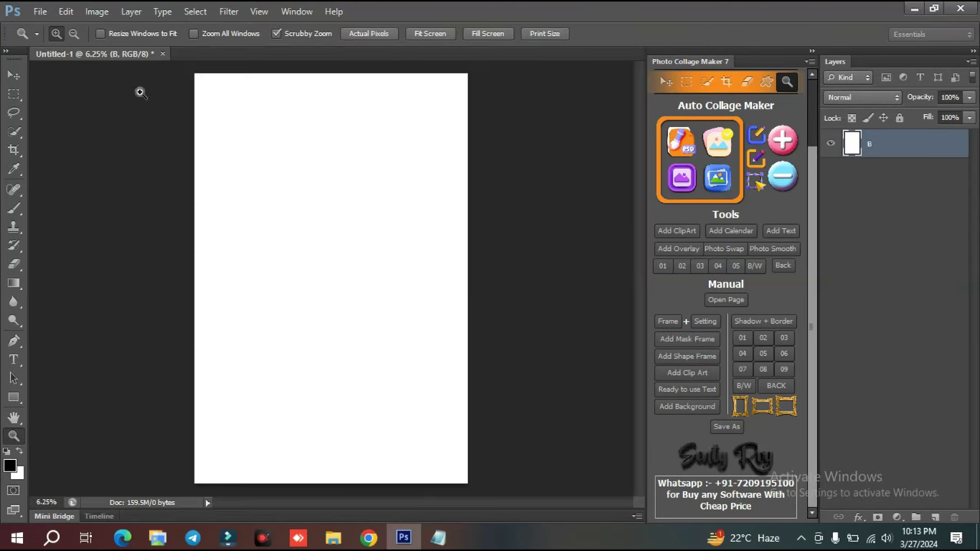
click(96, 10)
click(126, 115)
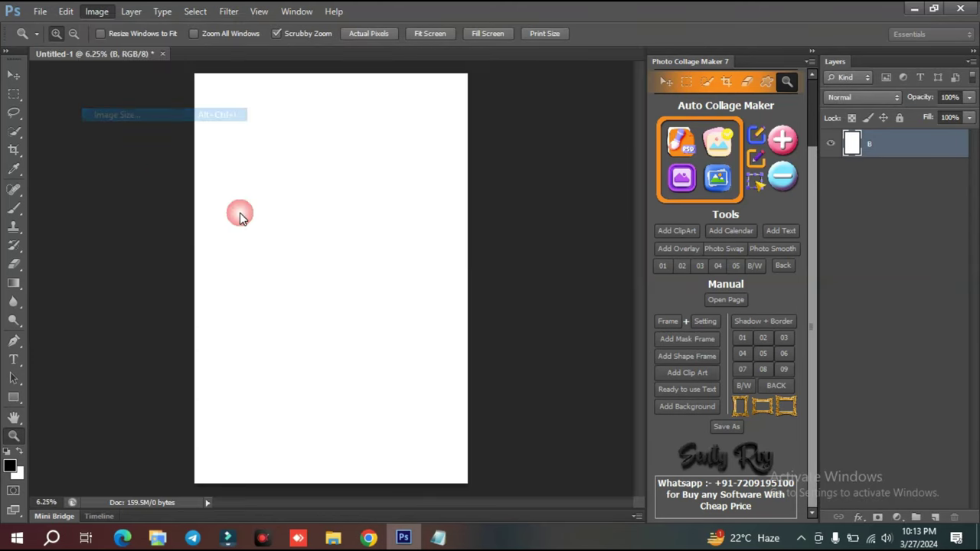
click(528, 219)
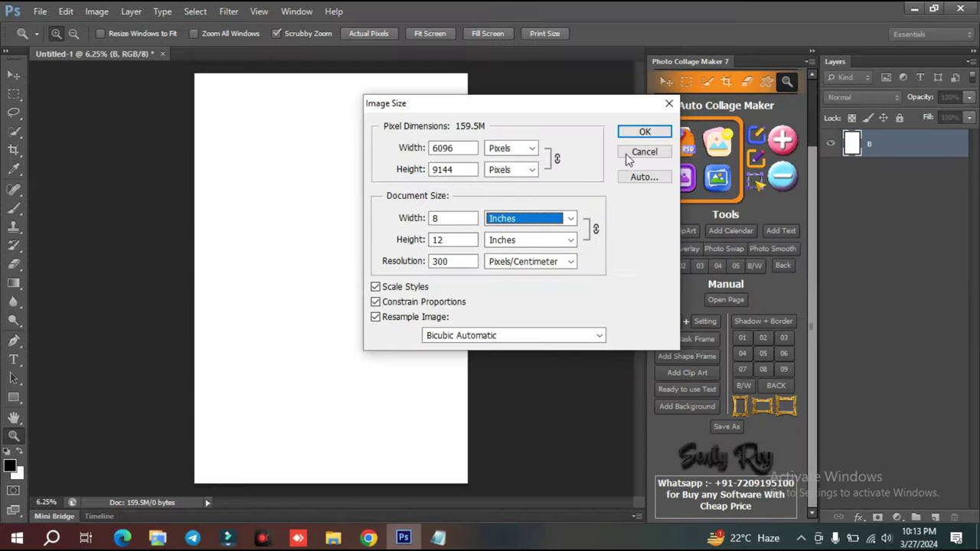
click(629, 153)
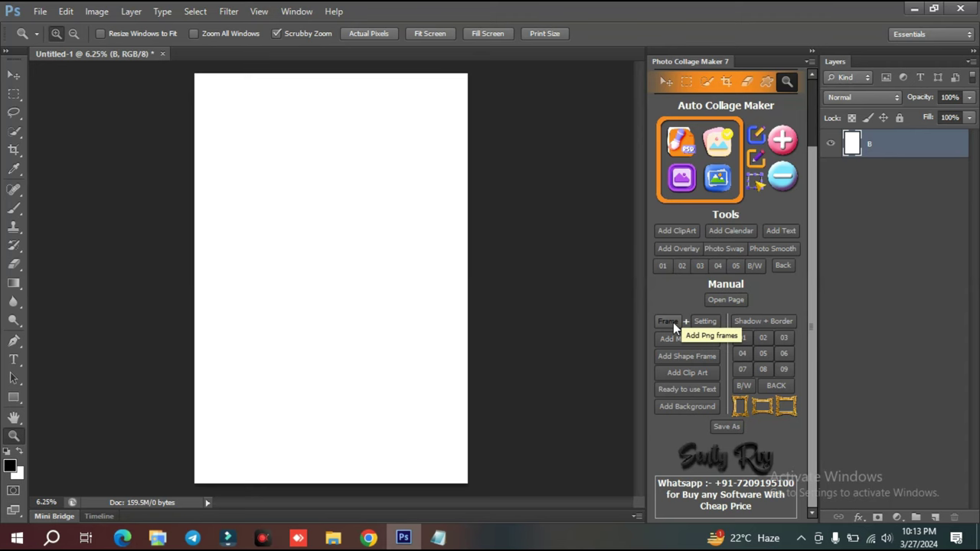
- Place poppy-and-feather wreath frame 19 and enlarge it to about 184%
click(666, 321)
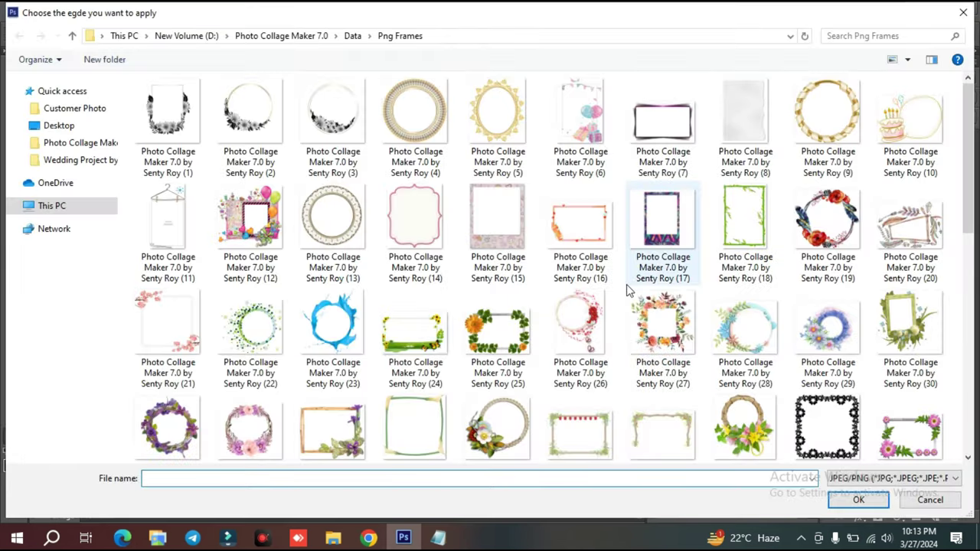
mouse_move(827, 222)
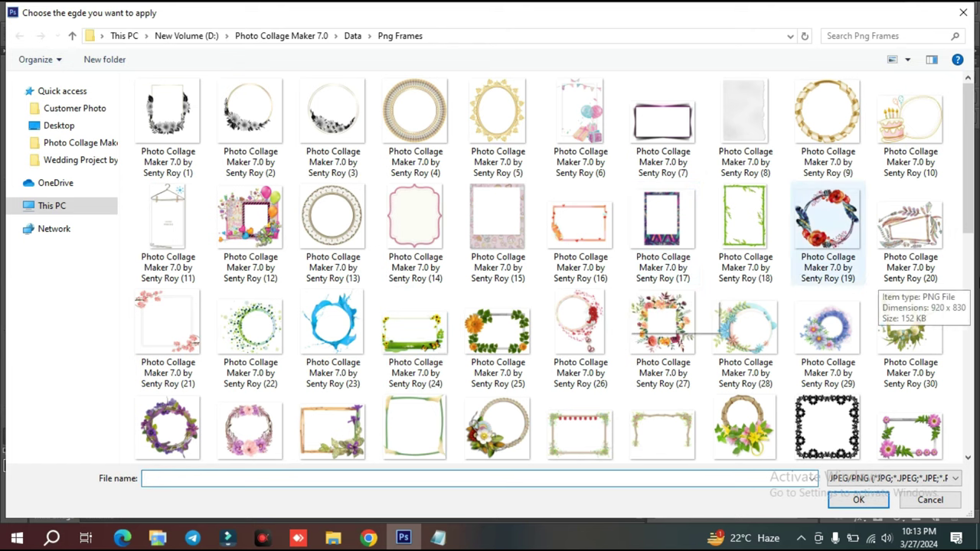
drag(973, 172, 974, 232)
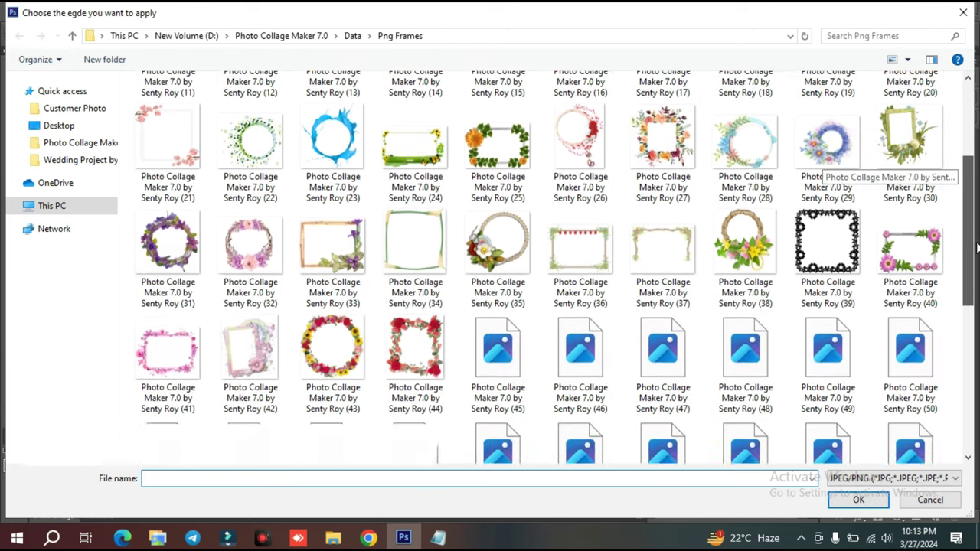
scroll(821, 183, up, 1)
double_click(821, 181)
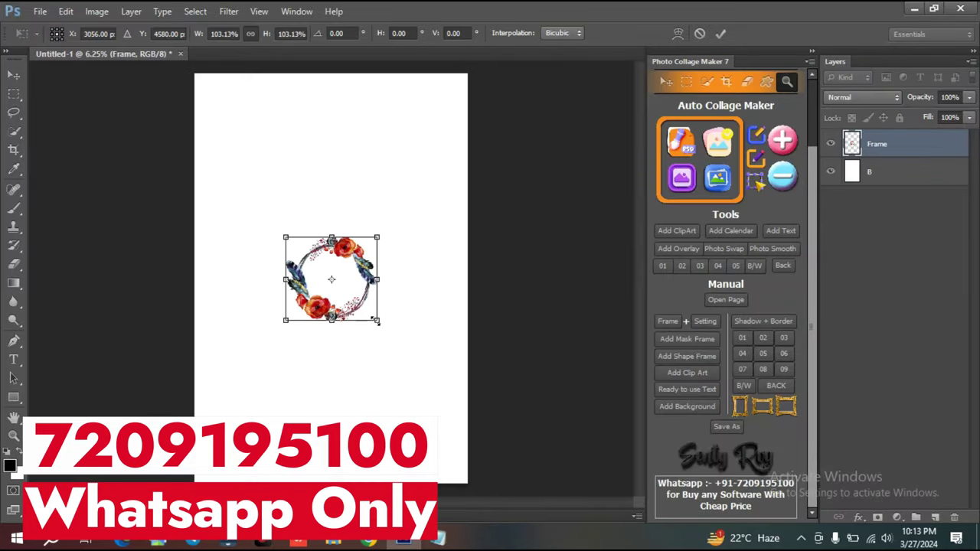
drag(376, 321, 414, 353)
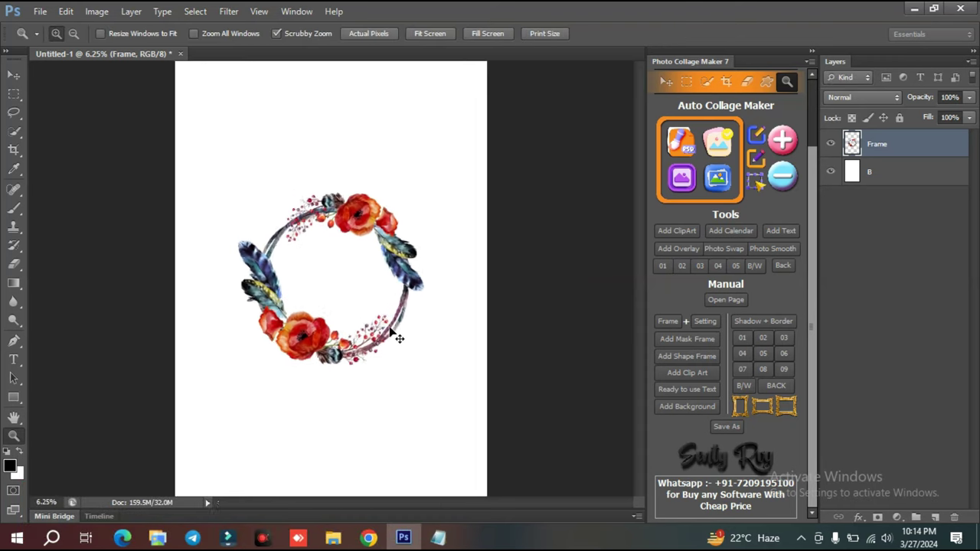
key(ctrl+plus)
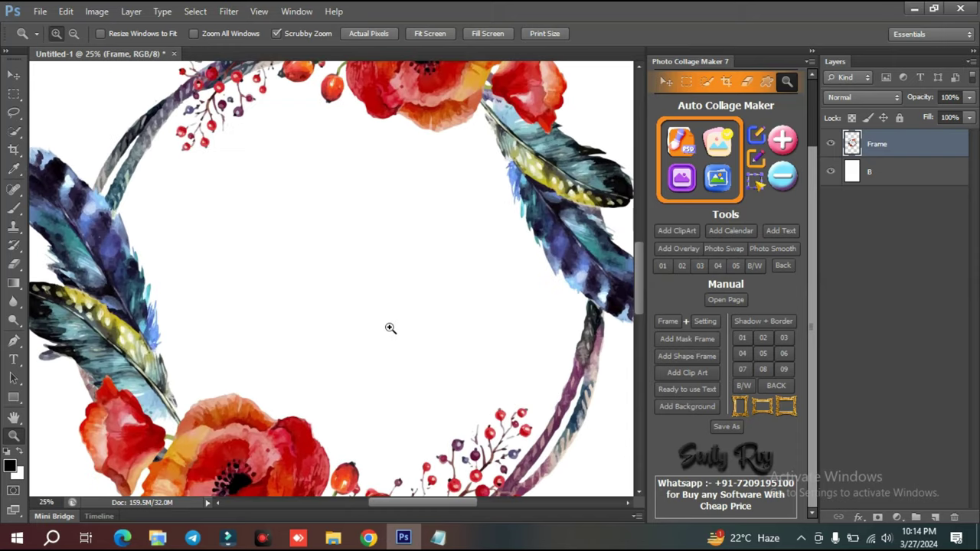
- With the Polygonal Lasso, trace the upper inner edge of the wreath's feathers and poppies
right_click(13, 113)
click(63, 126)
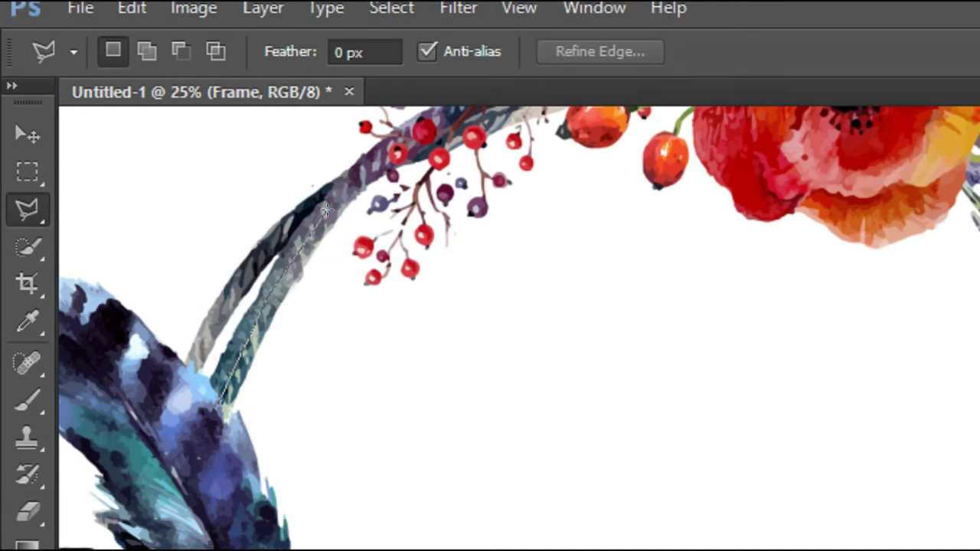
click(388, 157)
drag(527, 247, 416, 370)
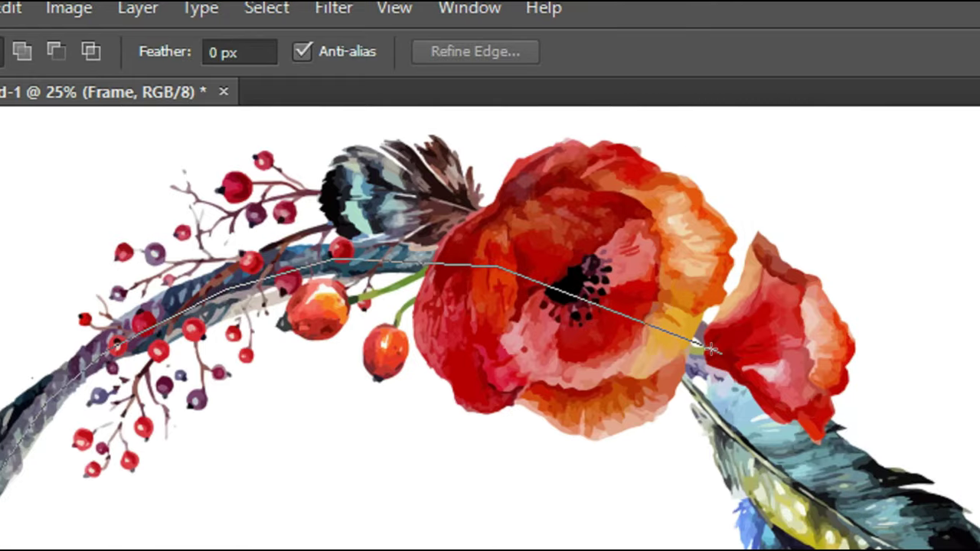
click(536, 68)
- Pan to the wreath's left side to continue the inner outline
scroll(737, 433, down, 5)
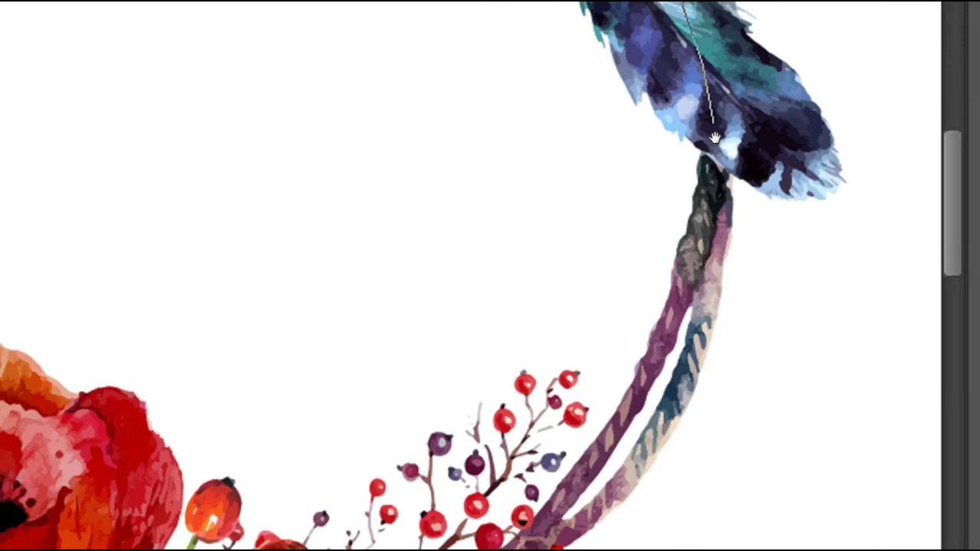
scroll(674, 300, down, 5)
scroll(674, 300, left, 2)
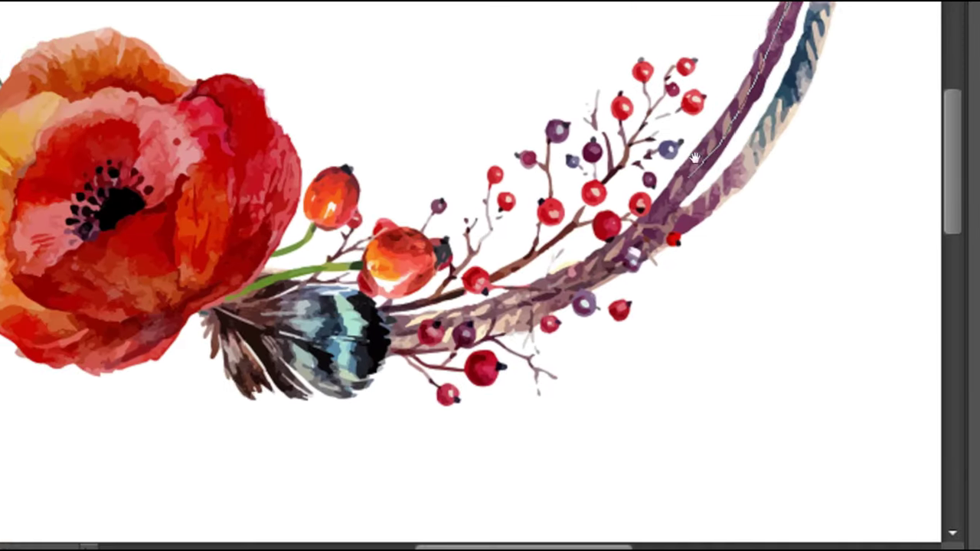
scroll(291, 300, left, 2)
scroll(423, 361, left, 4)
scroll(424, 361, up, 3)
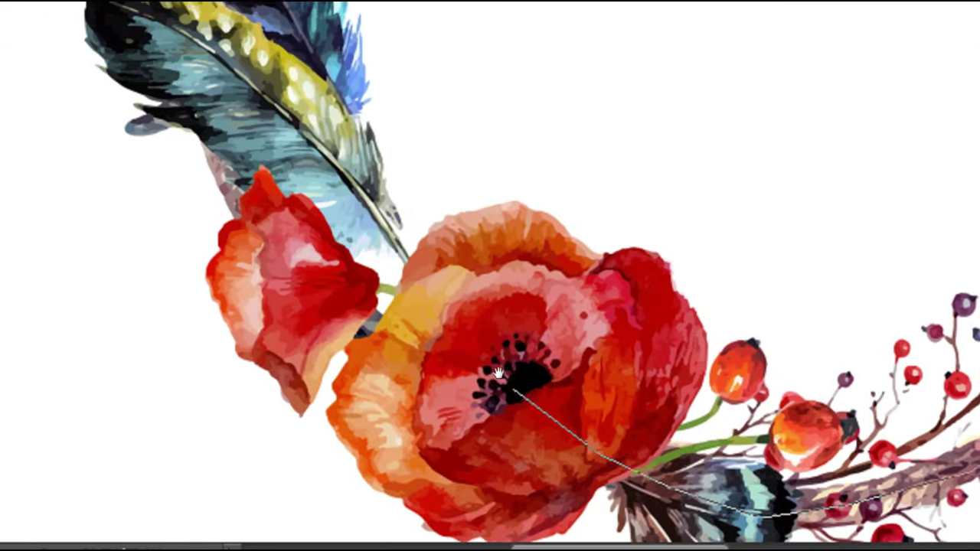
scroll(368, 327, up, 2)
scroll(345, 314, up, 2)
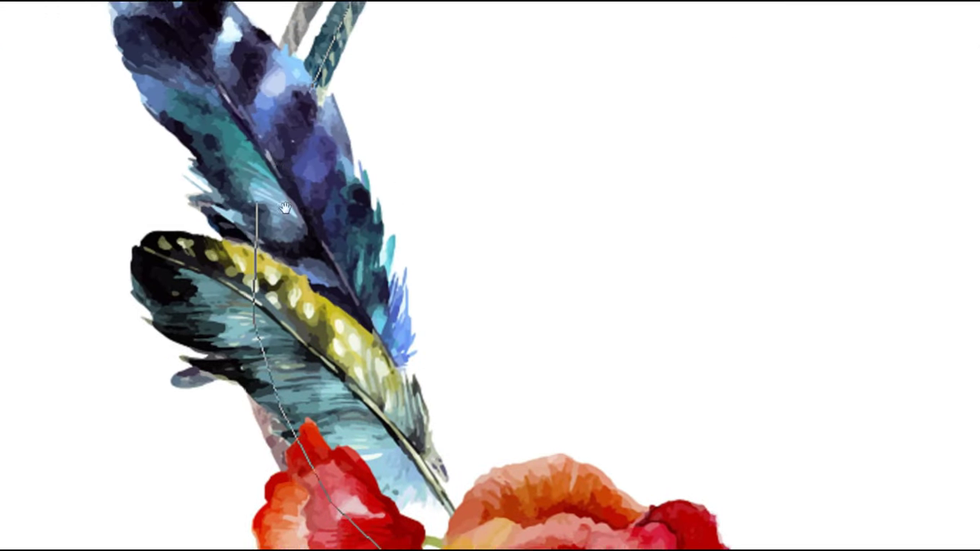
scroll(307, 300, up, 3)
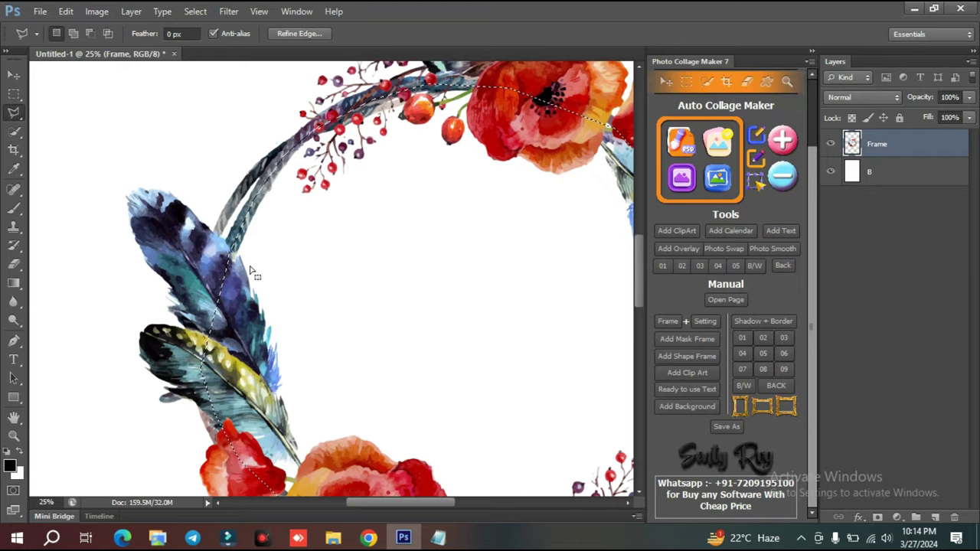
mouse_move(444, 296)
mouse_down()
mouse_move(338, 294)
mouse_move(332, 284)
mouse_up()
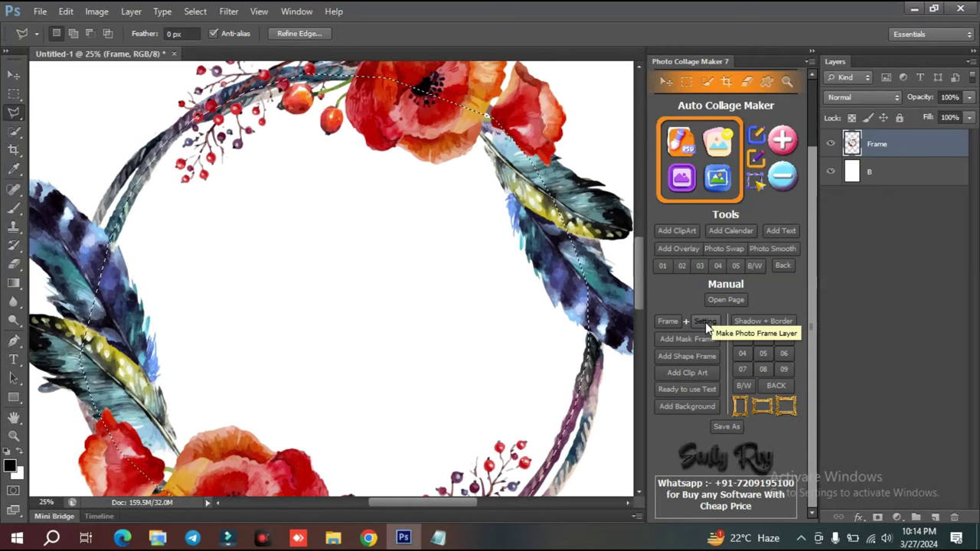
- Fill the wreath's inner selection with black on a new SENTY layer and zoom out
click(705, 322)
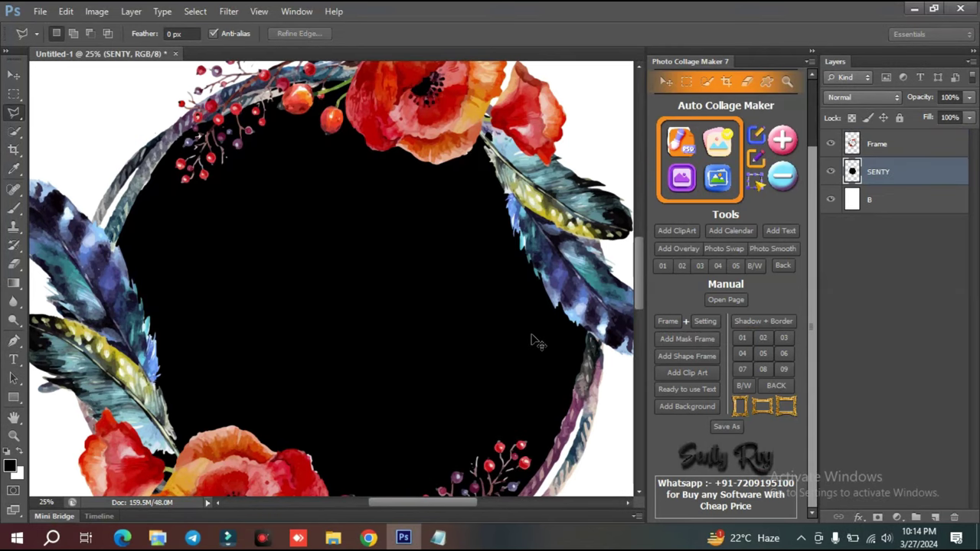
key(ctrl+minus)
key(ctrl+minus)
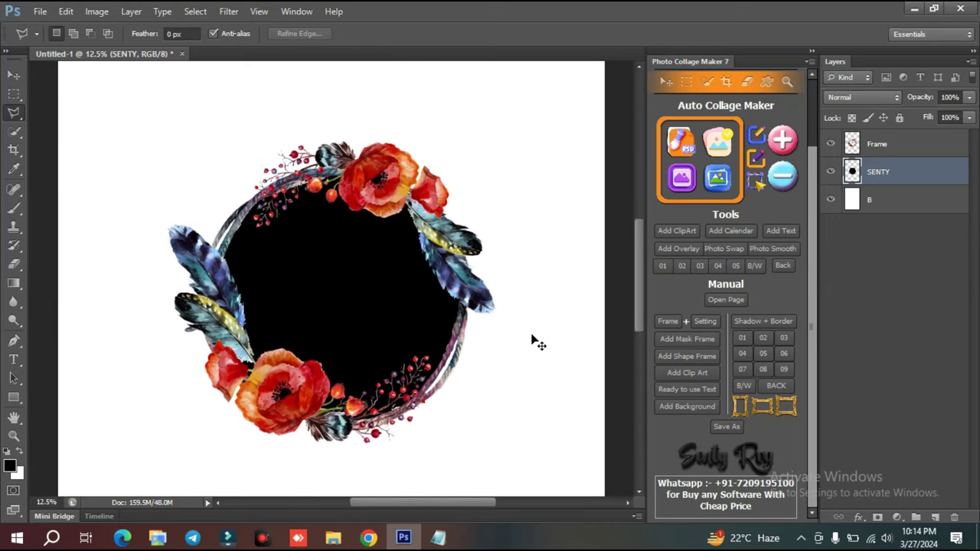
key(ctrl+minus)
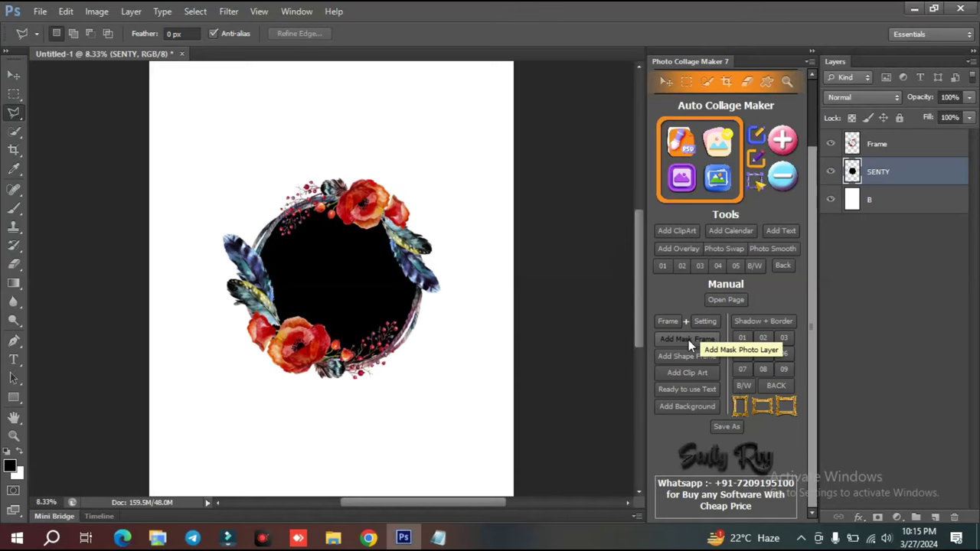
- Add grunge mask 79, shrink it to about 37% and move it to the top-left
click(688, 341)
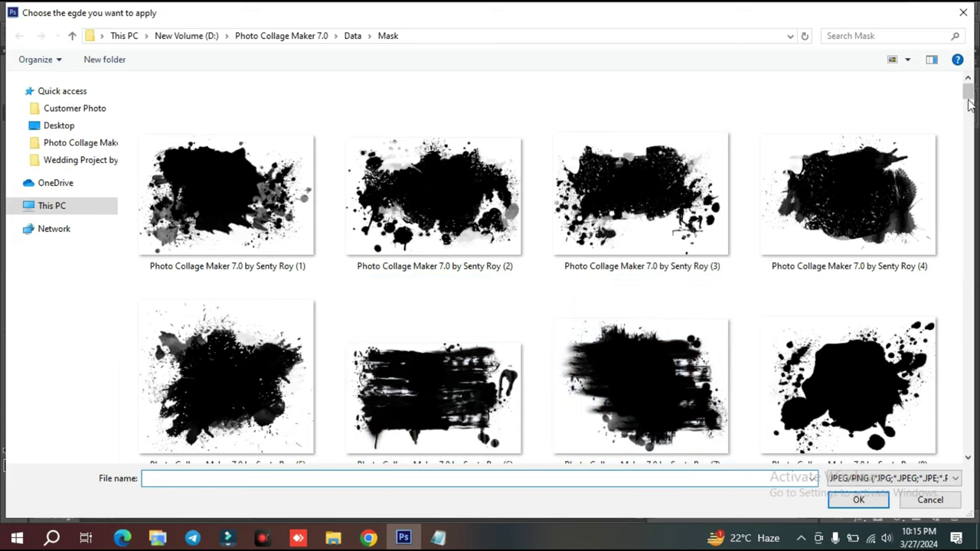
drag(969, 105, 975, 125)
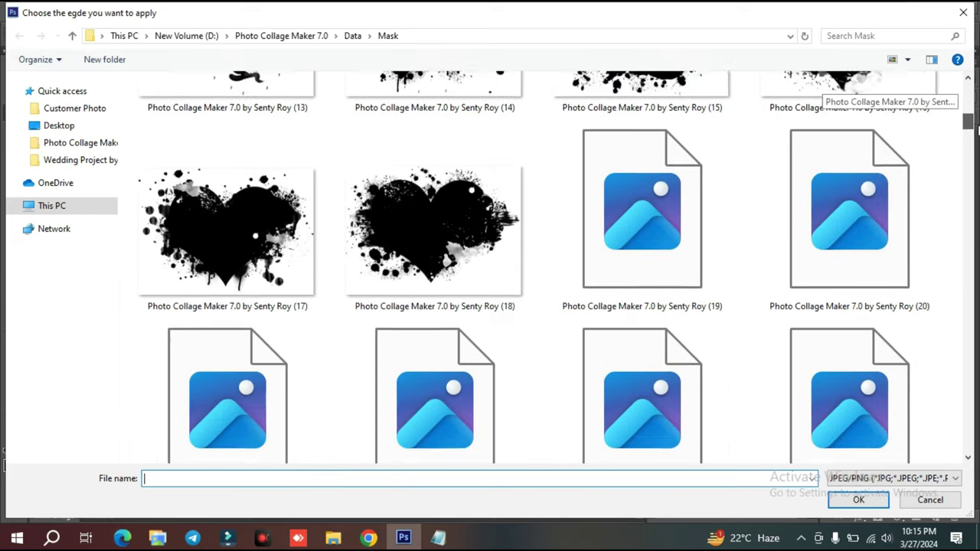
scroll(354, 268, down, 15)
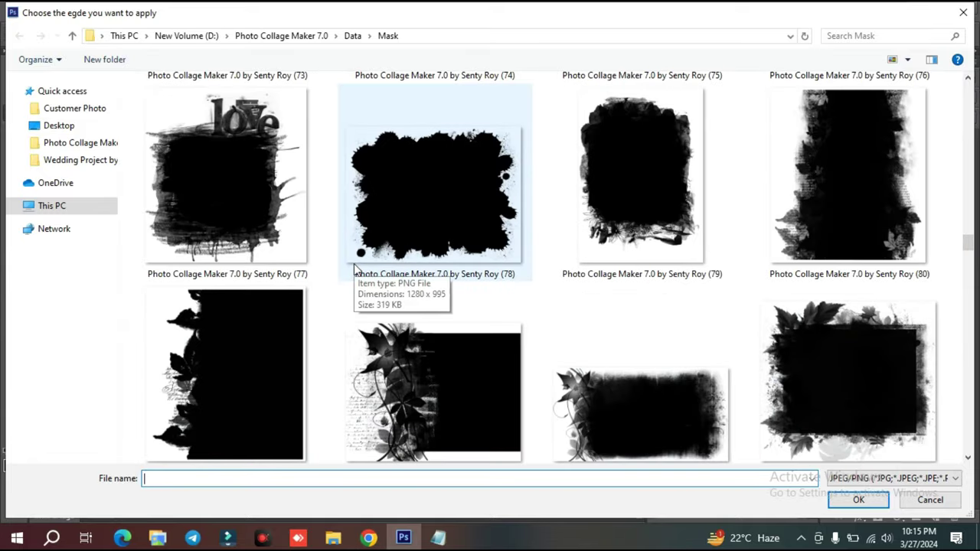
double_click(649, 165)
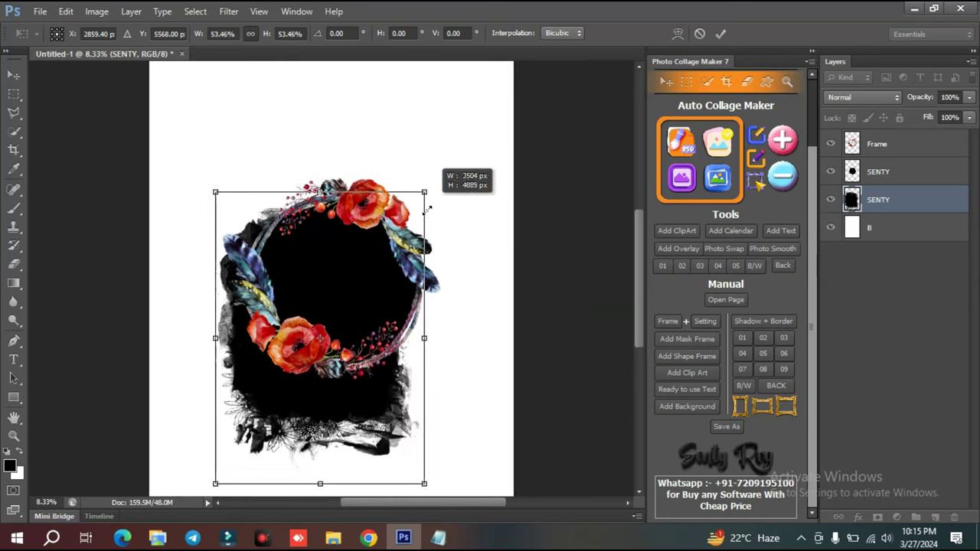
drag(514, 68, 431, 197)
drag(357, 306, 263, 132)
drag(304, 279, 285, 252)
drag(250, 203, 258, 195)
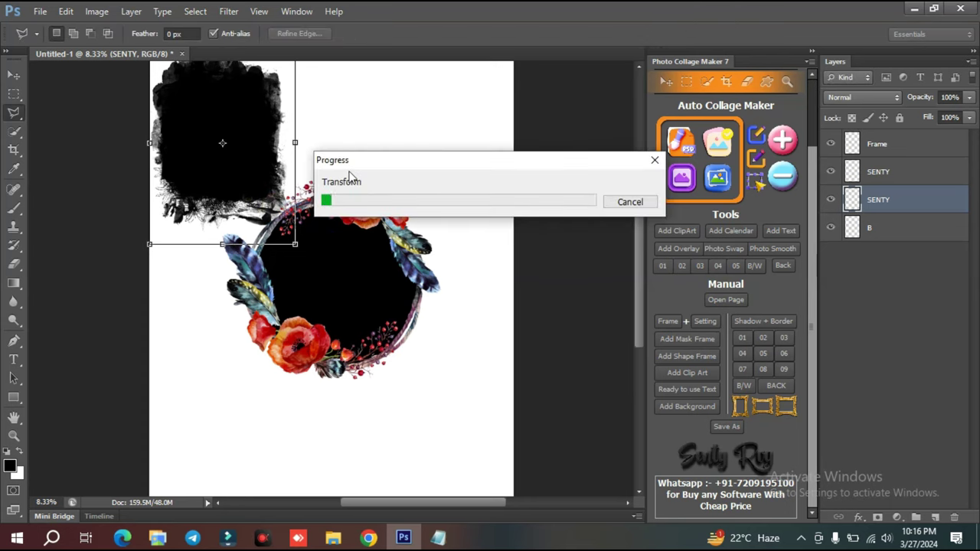
- Add splatter mask 2, enlarge it across the page top and shift it left
click(687, 338)
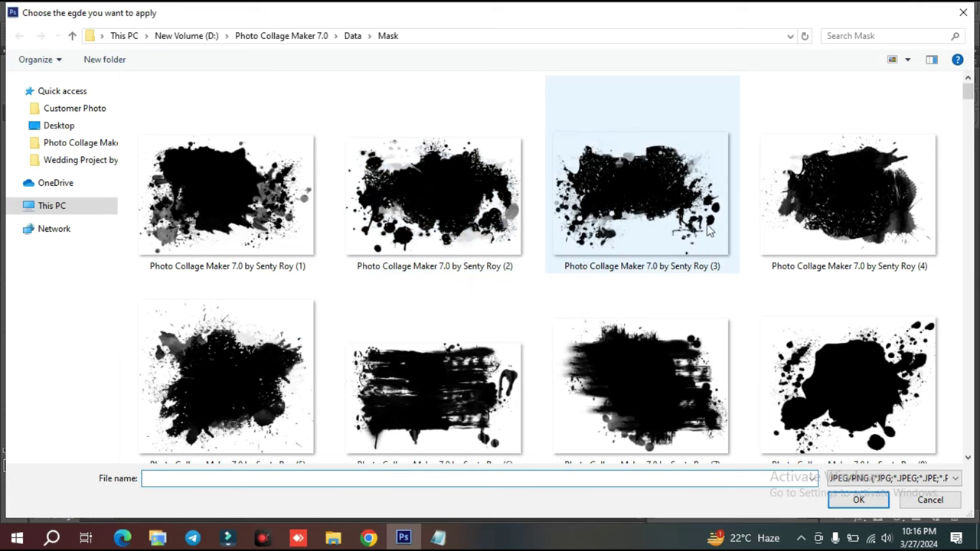
click(673, 218)
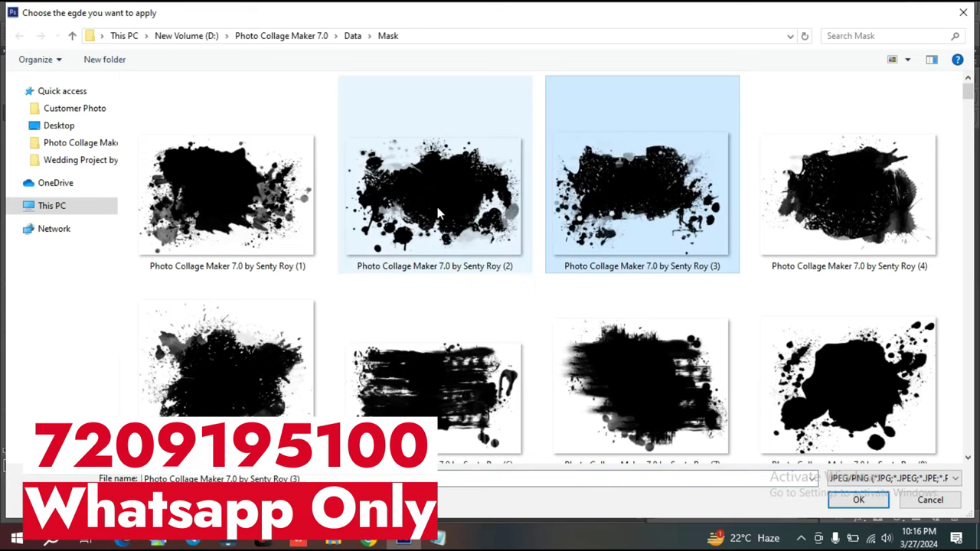
double_click(437, 207)
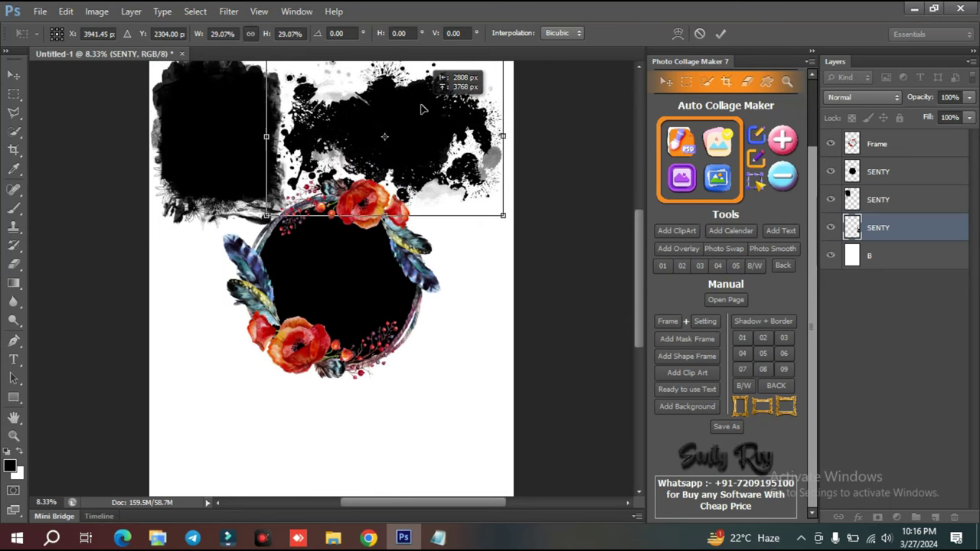
drag(504, 216, 442, 160)
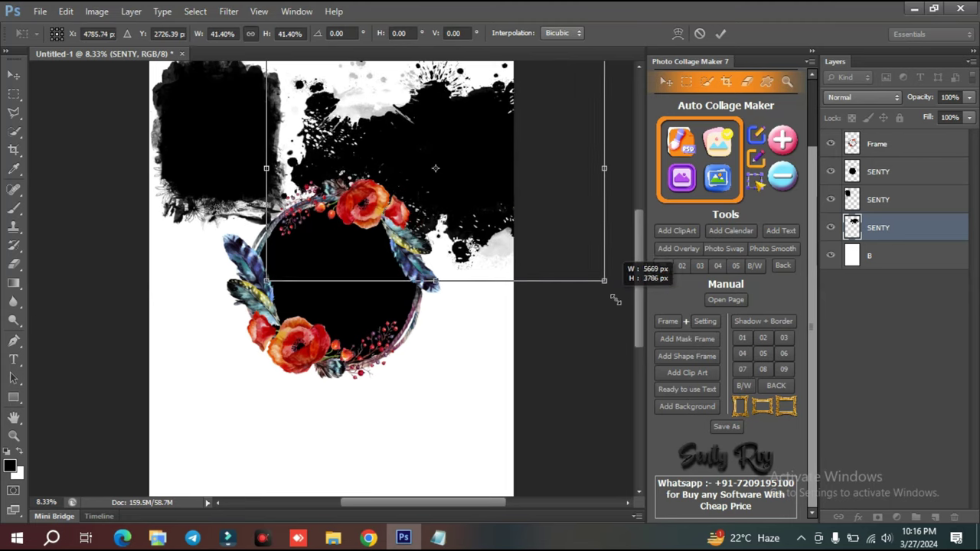
key(l)
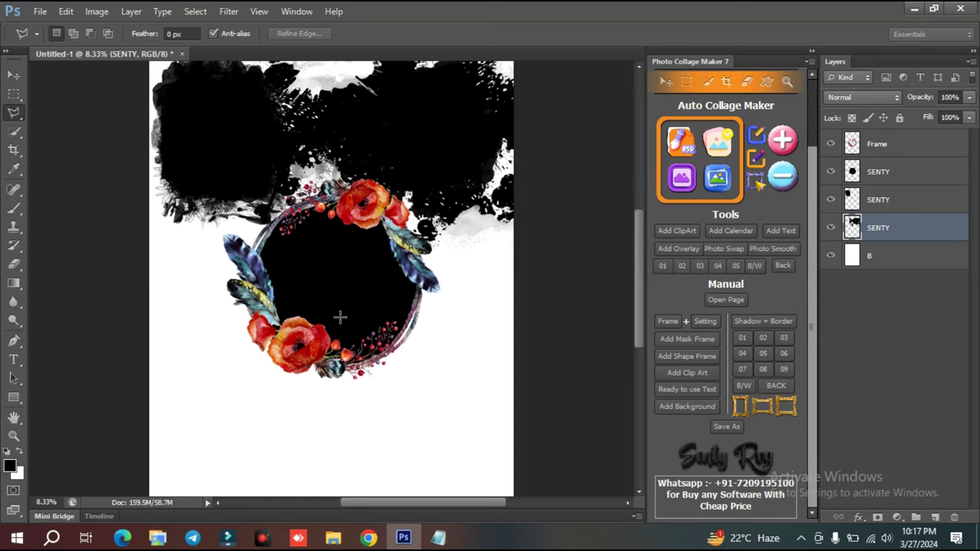
scroll(340, 316, down, 1)
scroll(350, 330, down, 1)
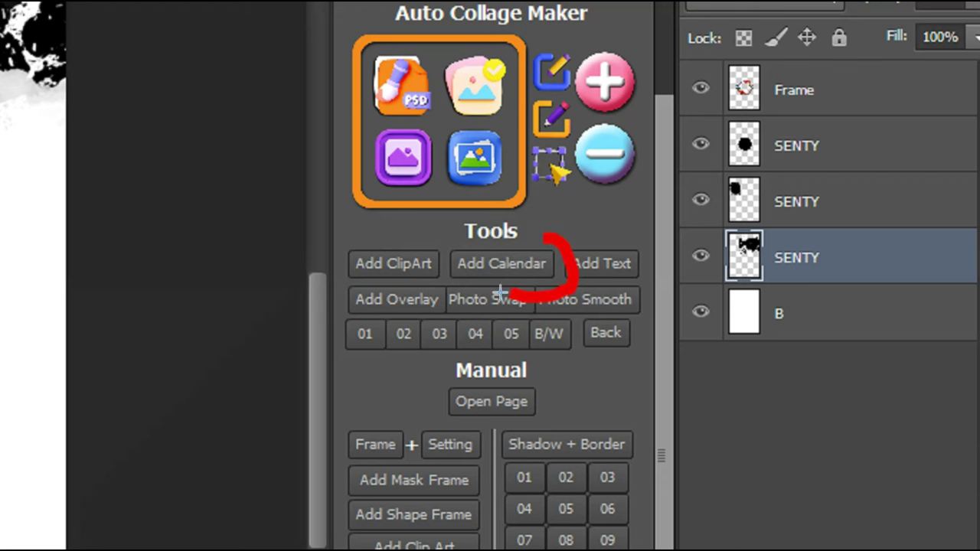
- Browse the 2024 month calendars and place the AUGUST calendar on the page
click(519, 264)
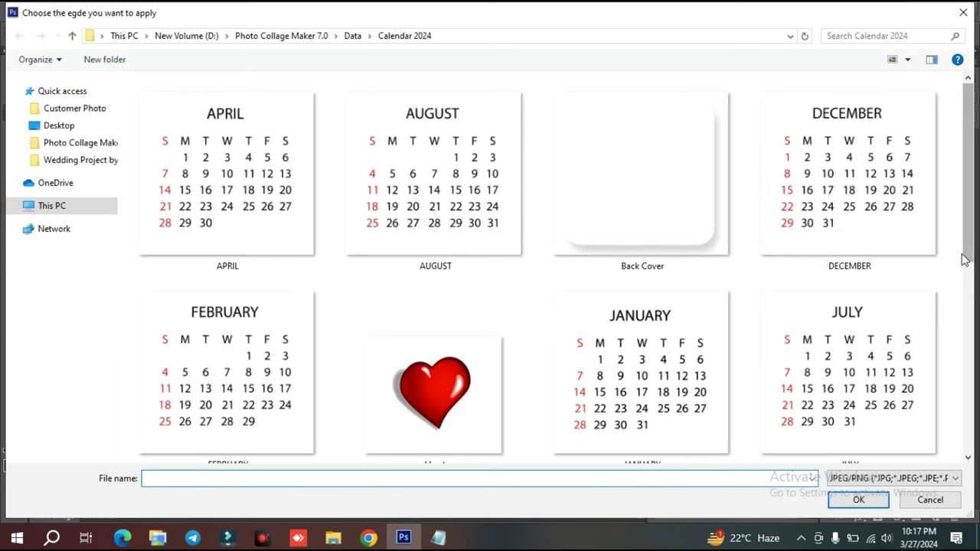
click(283, 193)
click(365, 261)
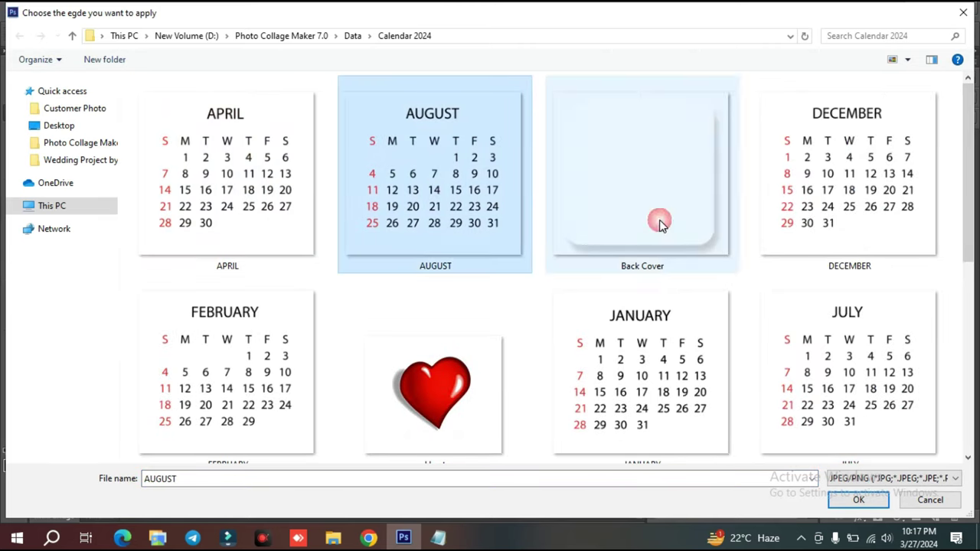
click(816, 183)
click(866, 339)
click(641, 368)
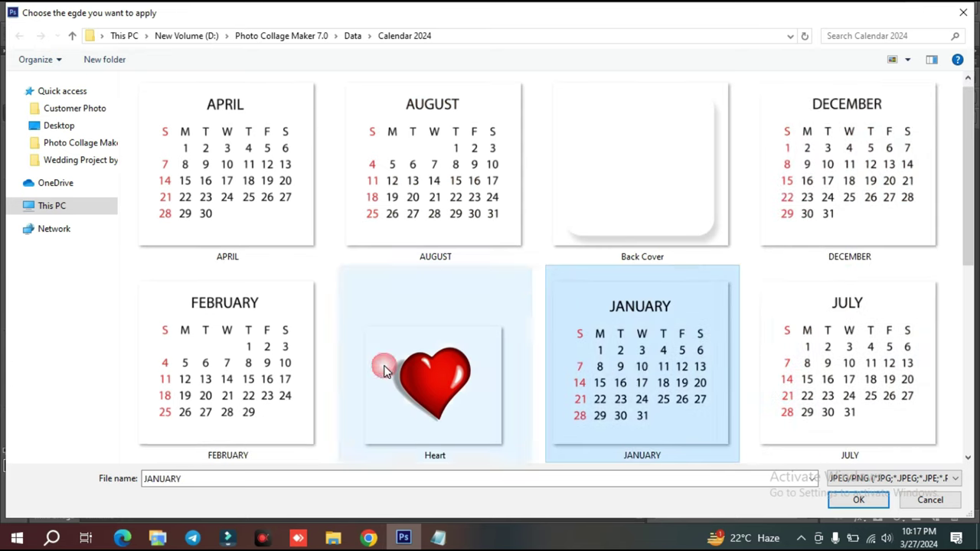
click(229, 360)
mouse_move(971, 229)
mouse_down()
mouse_move(970, 395)
mouse_move(972, 170)
mouse_up()
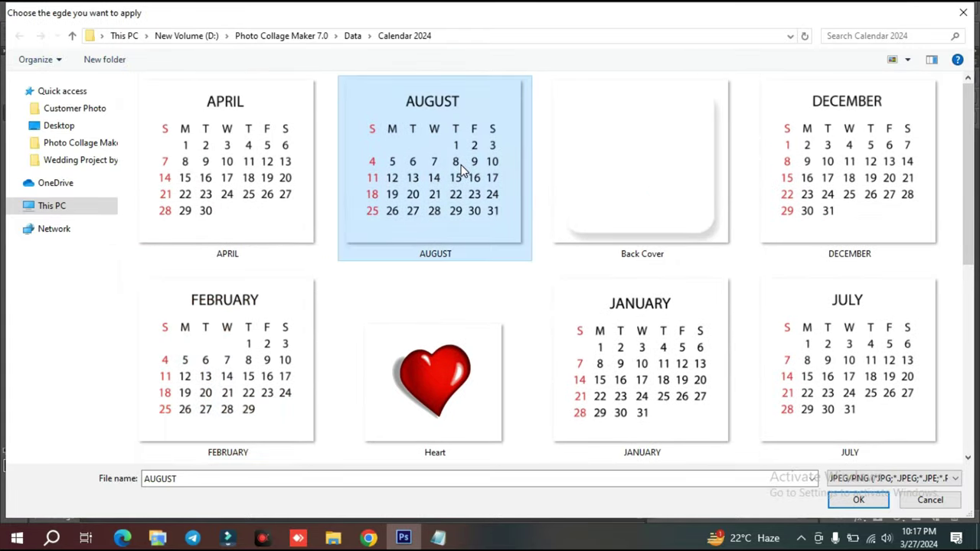
double_click(438, 191)
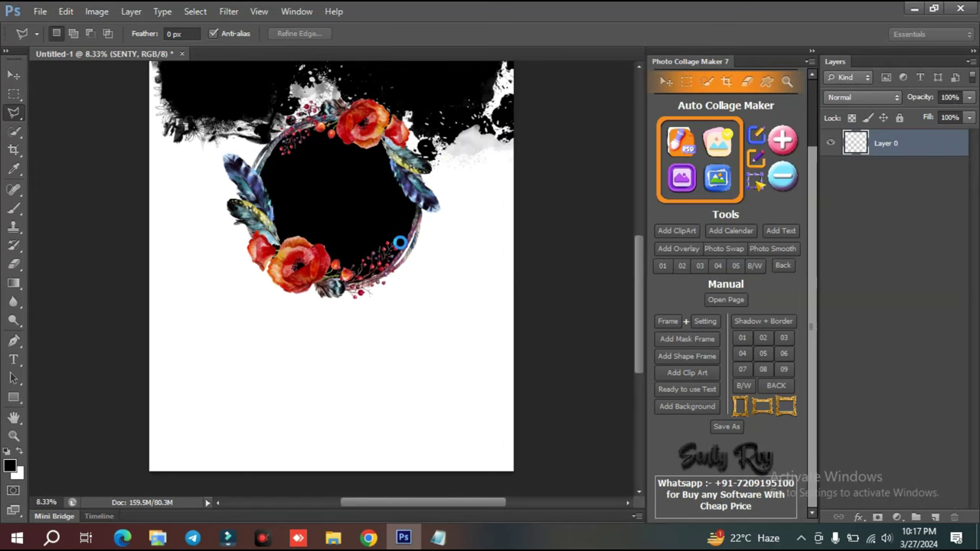
- Enlarge the AUGUST calendar, position it at the lower right, and zoom in on it
mouse_move(331, 279)
mouse_down()
mouse_move(372, 344)
mouse_move(467, 437)
mouse_up()
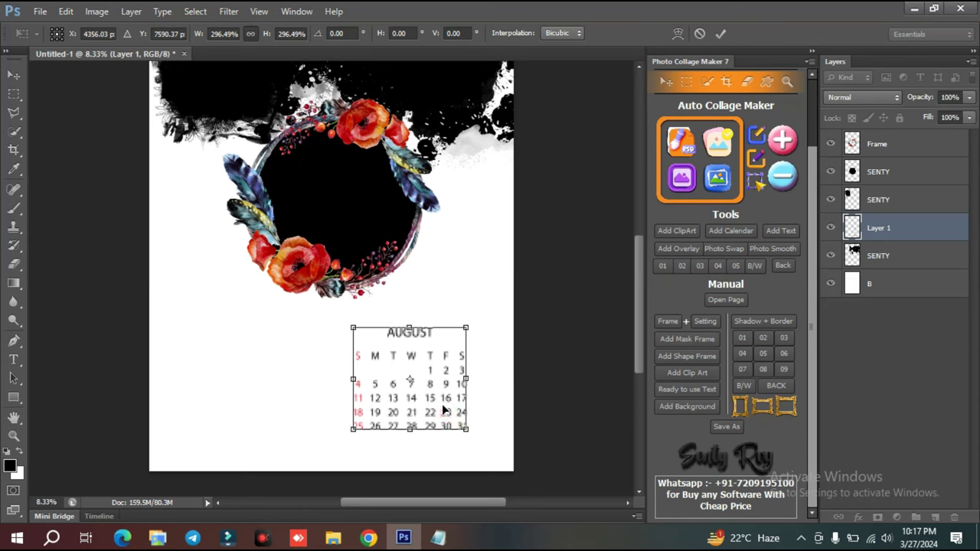
drag(438, 406, 464, 422)
key(Return)
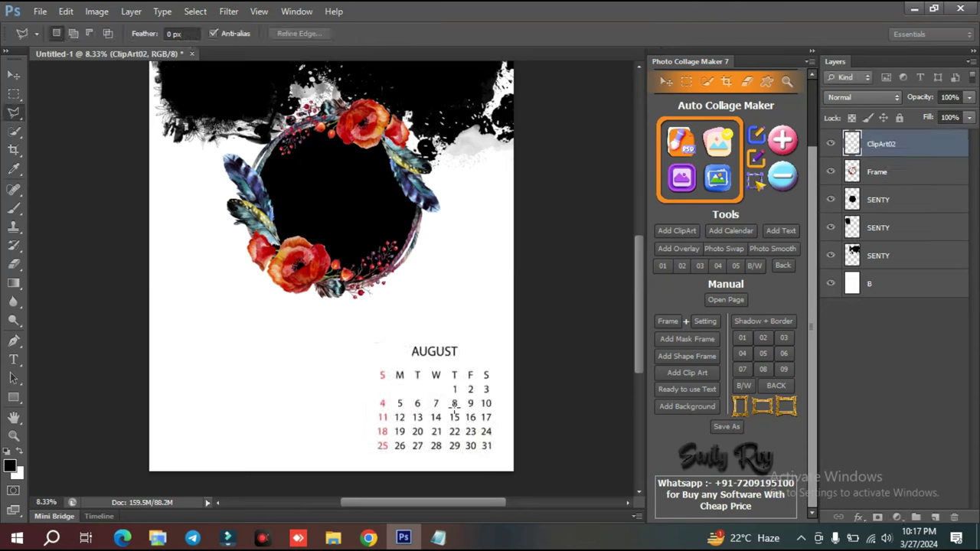
key(z)
click(447, 404)
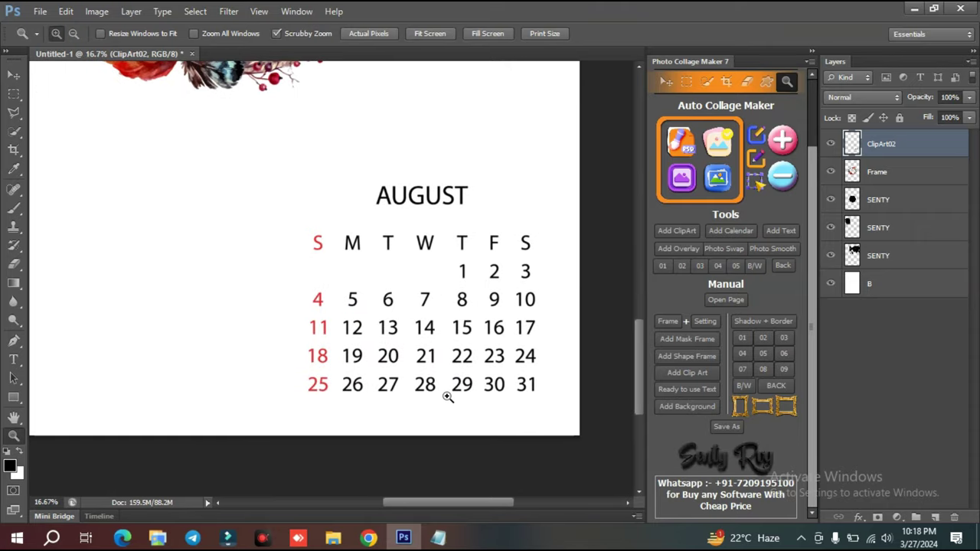
click(725, 232)
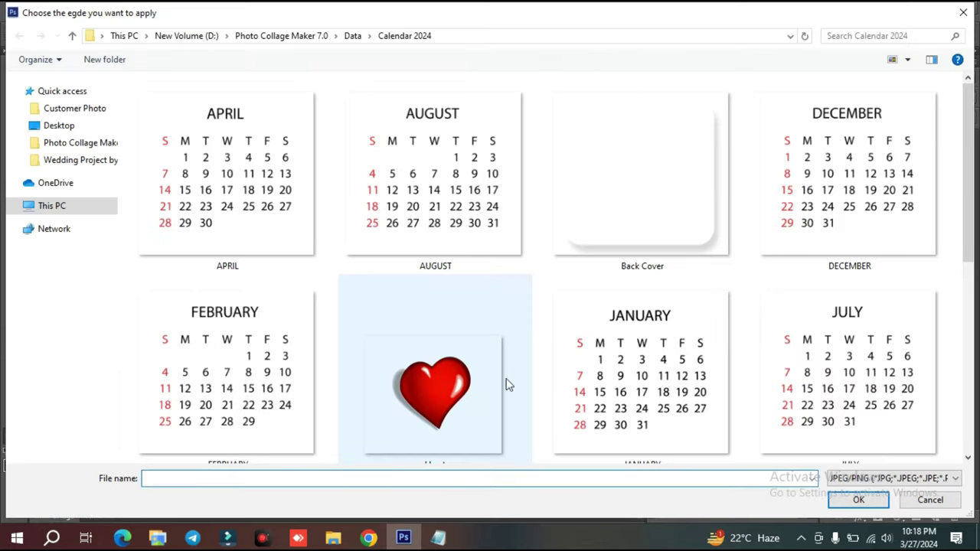
- Add the Back Cover rounded card and scale it to about 291% over the calendar
click(505, 384)
mouse_move(603, 205)
mouse_down()
mouse_move(624, 231)
mouse_move(623, 222)
mouse_up()
double_click(623, 222)
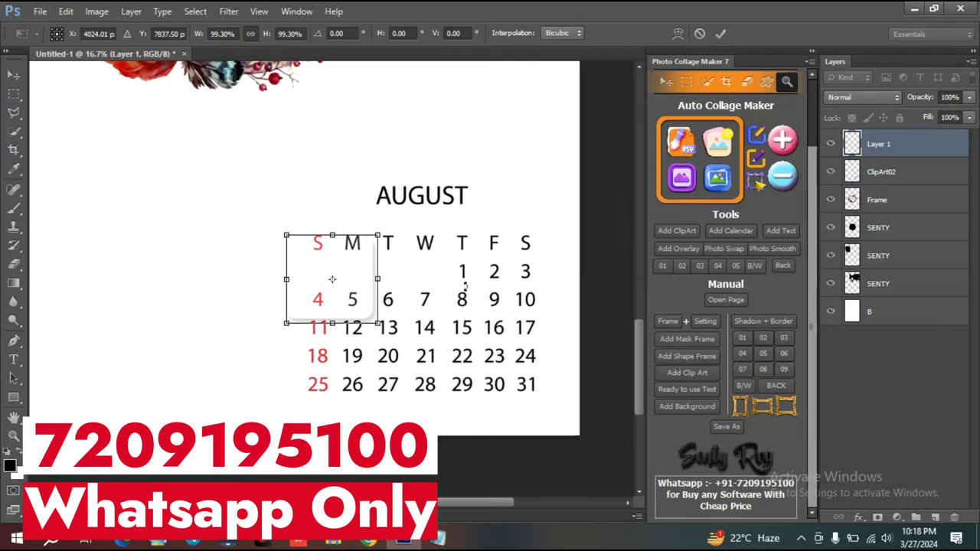
drag(353, 284, 376, 235)
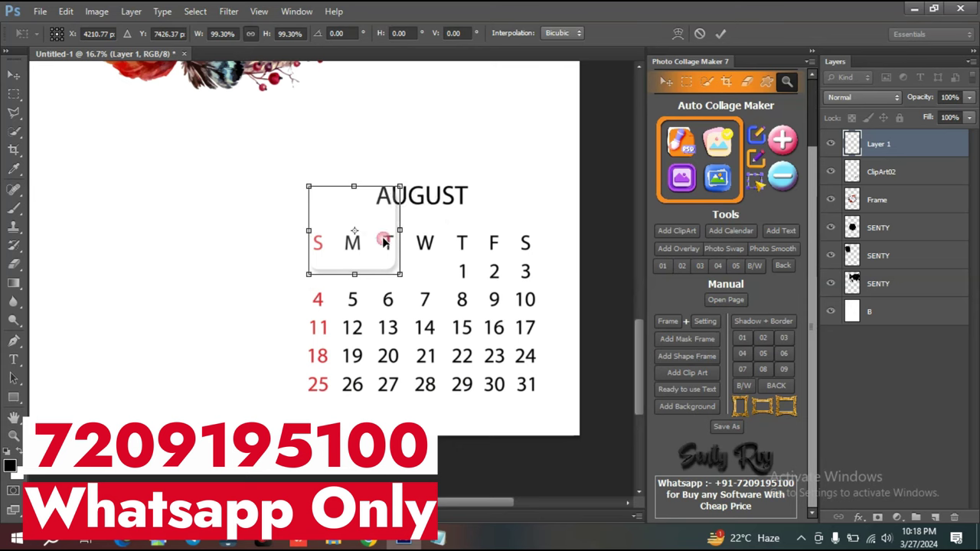
mouse_move(399, 274)
mouse_down()
mouse_move(573, 408)
mouse_move(549, 419)
mouse_move(561, 431)
mouse_up()
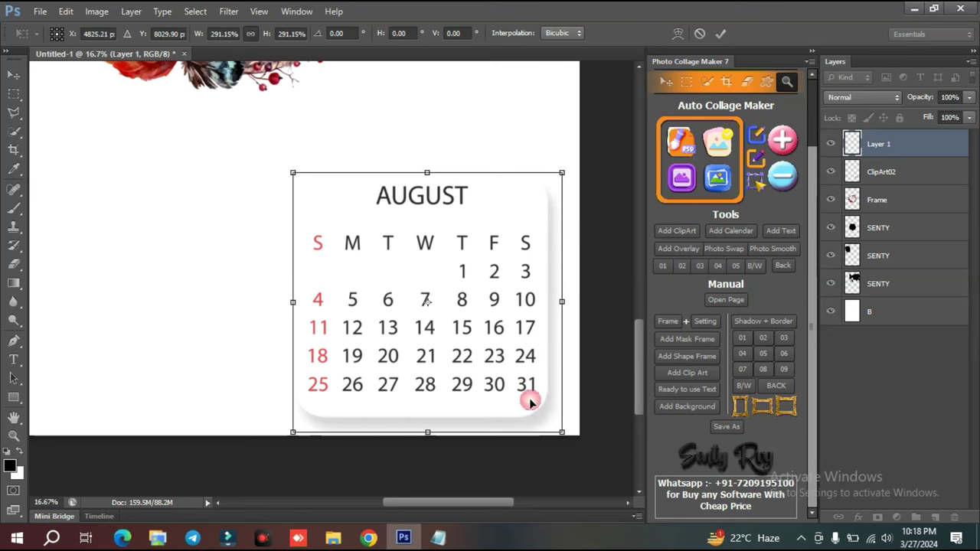
key(z)
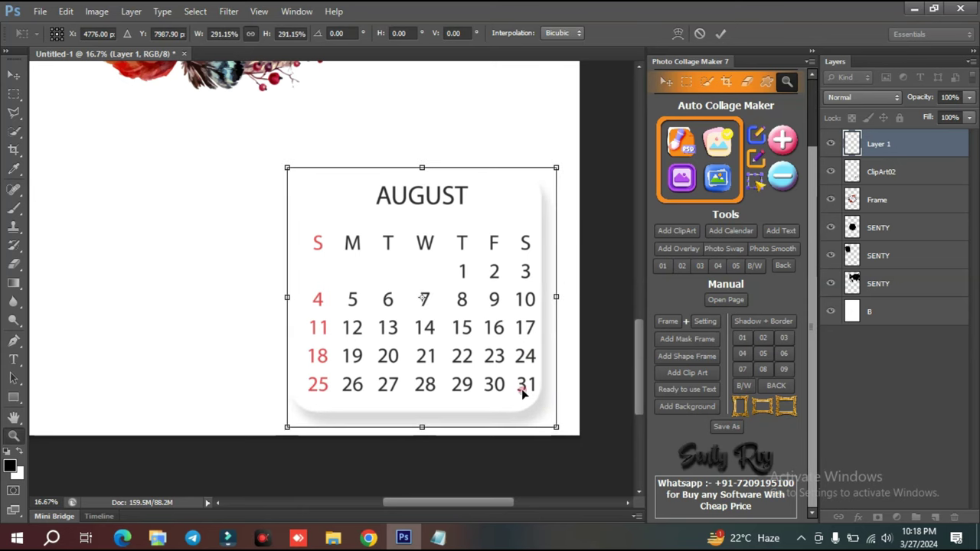
key(Return)
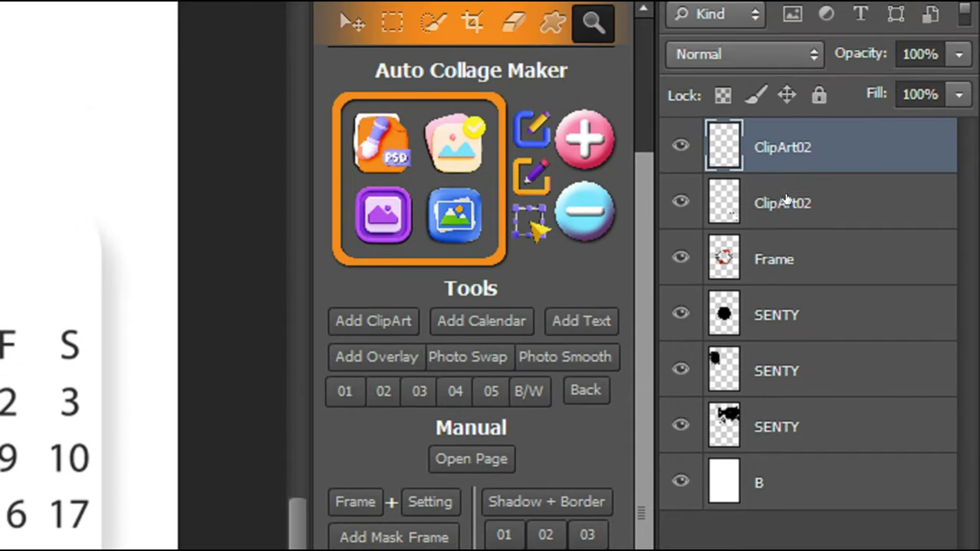
- Select the lower ClipArt02 layer in the Layers panel
click(786, 199)
click(784, 161)
click(778, 203)
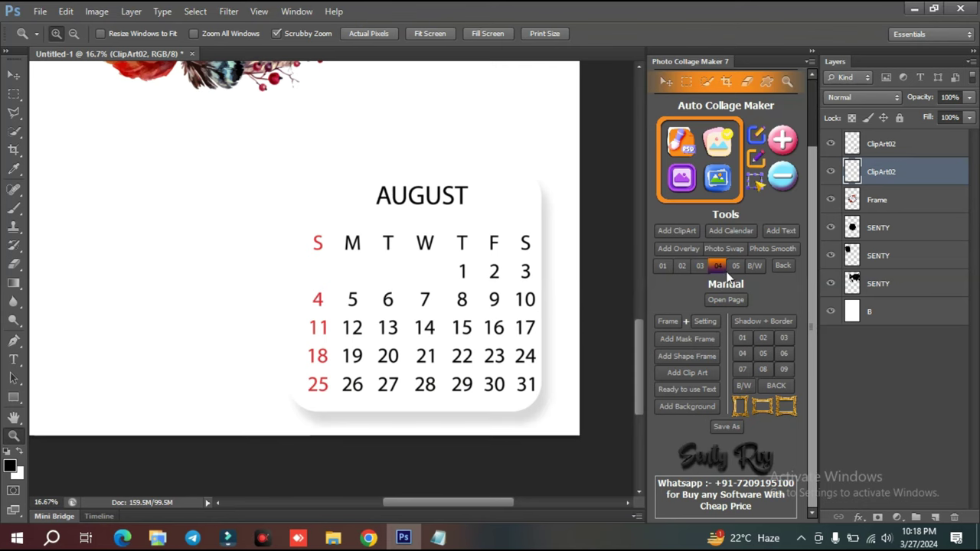
- Add a red heart image, sized and nudged to sit behind the August calendar's 14
click(730, 230)
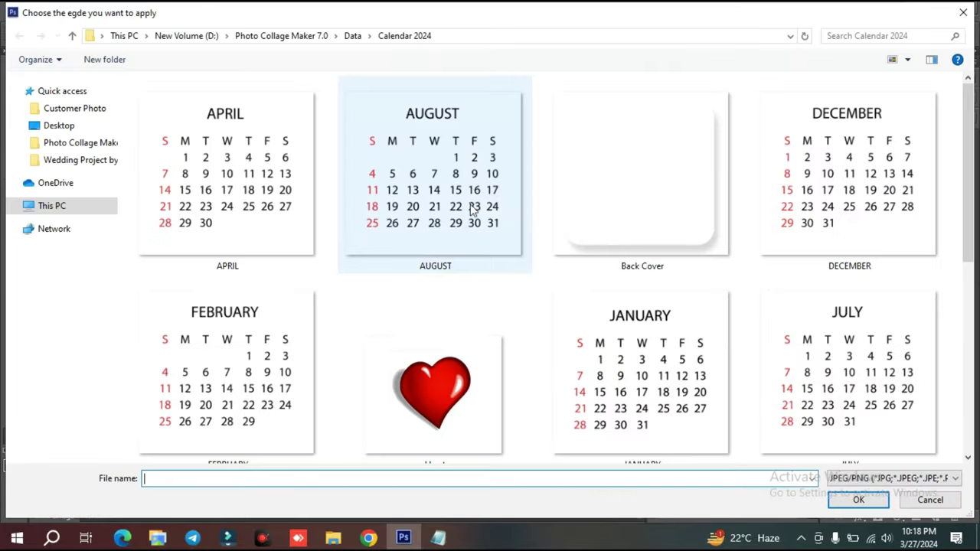
double_click(422, 371)
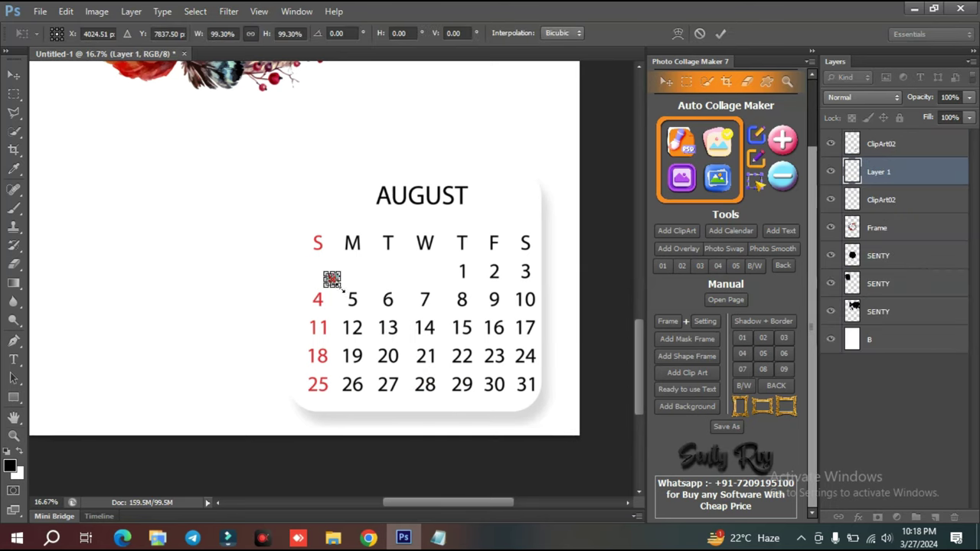
drag(342, 289, 435, 325)
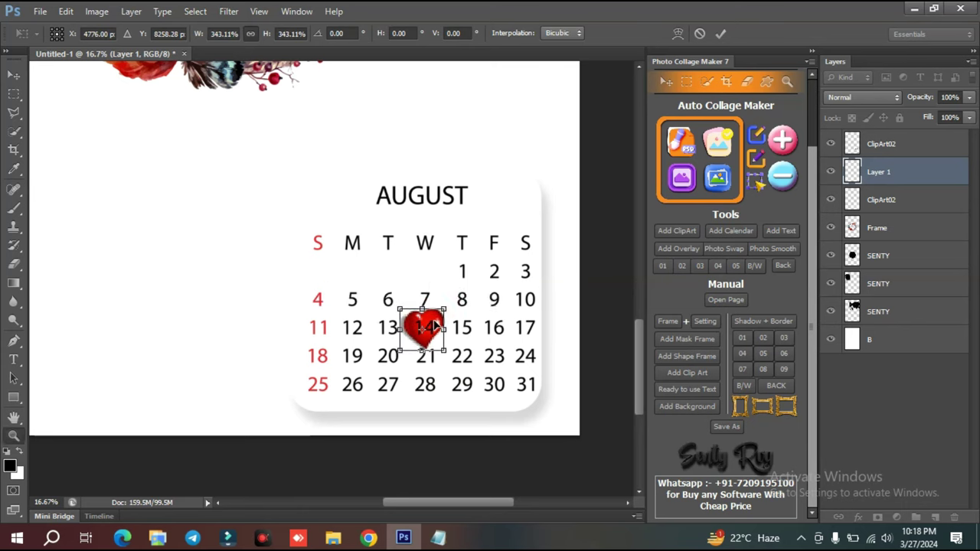
key(Return)
key(v)
key(Up)
key(Up)
key(Right)
key(Right)
key(Right)
key(Right)
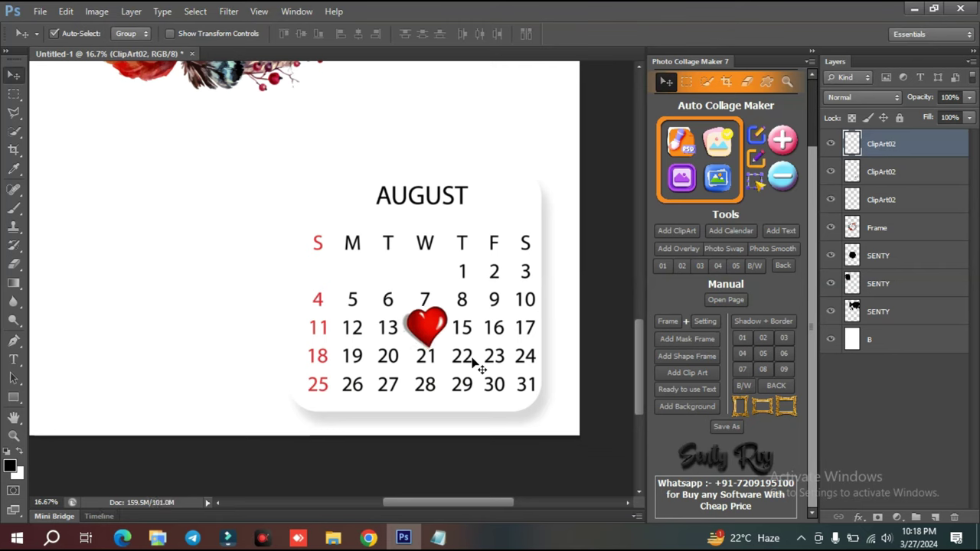
drag(913, 147, 918, 185)
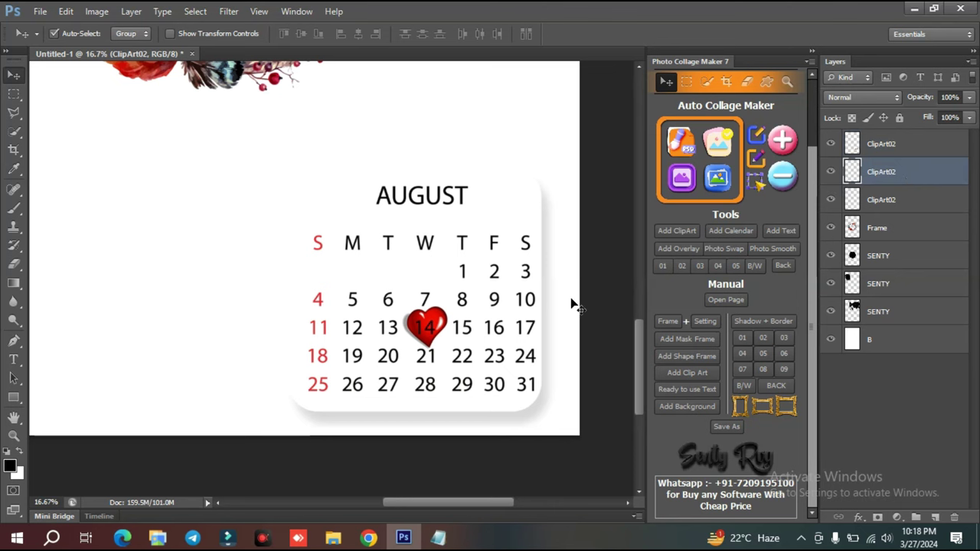
scroll(574, 306, down, 1)
scroll(574, 306, down, 1)
scroll(574, 306, down, 1)
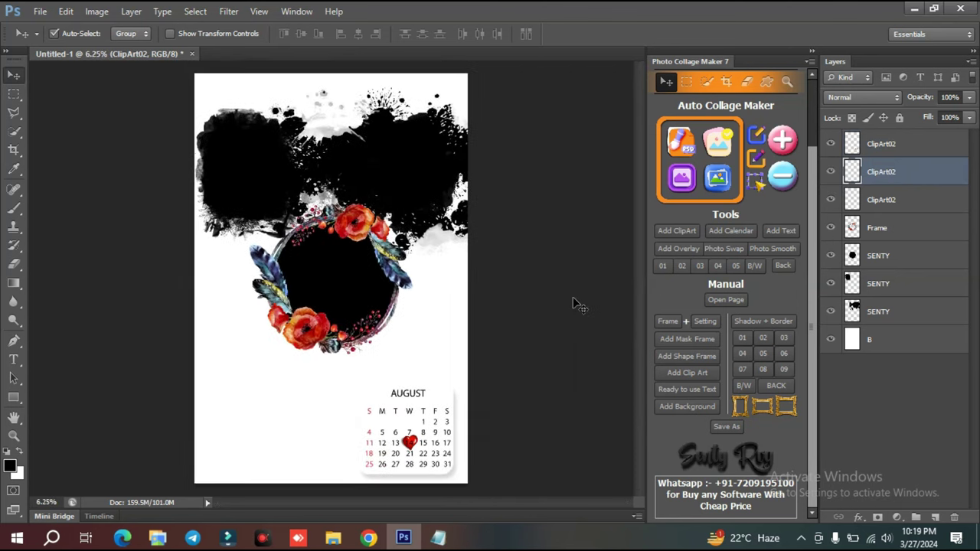
scroll(578, 305, down, 1)
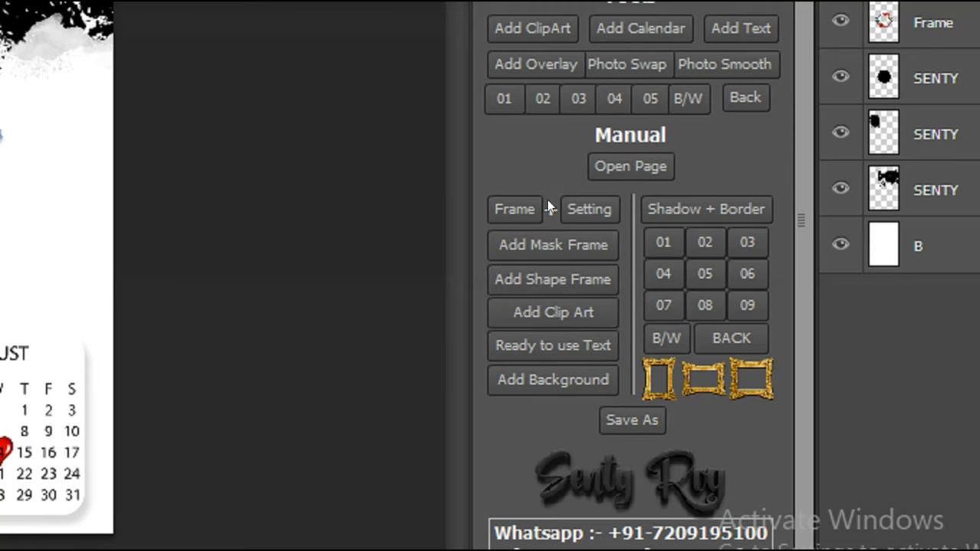
drag(511, 245, 620, 248)
drag(609, 25, 699, 34)
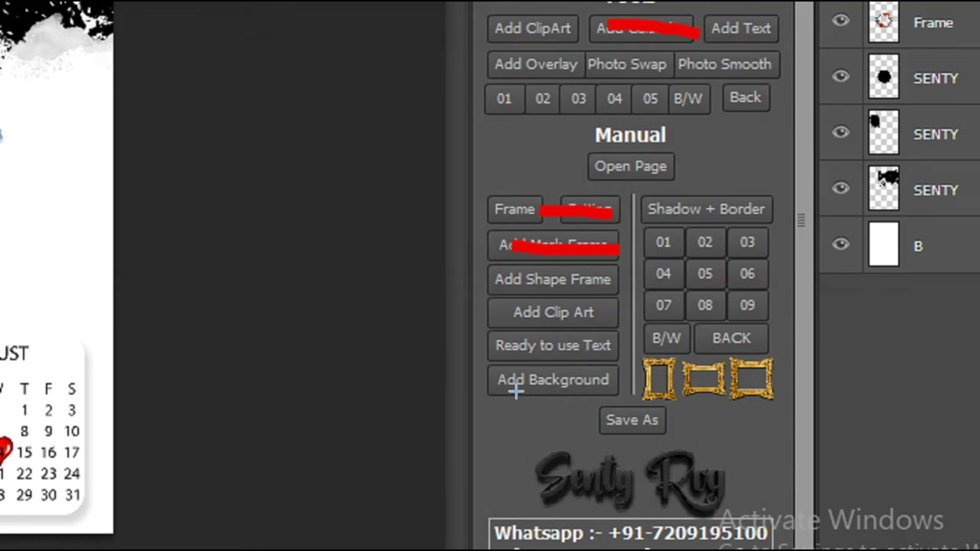
drag(517, 382, 602, 386)
key(ctrl+z)
key(Escape)
click(554, 383)
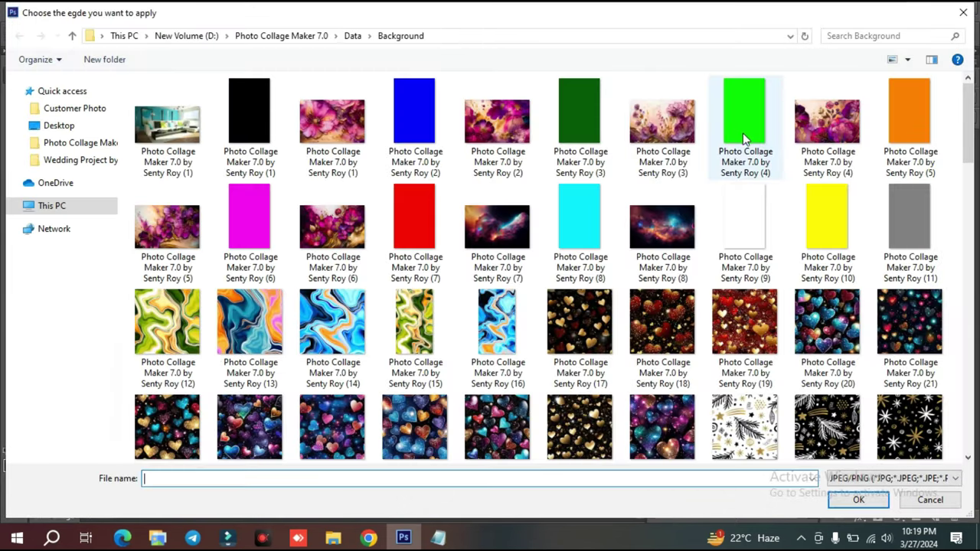
- Preview the white, solid colour and cyan background options
click(743, 237)
click(741, 155)
click(824, 228)
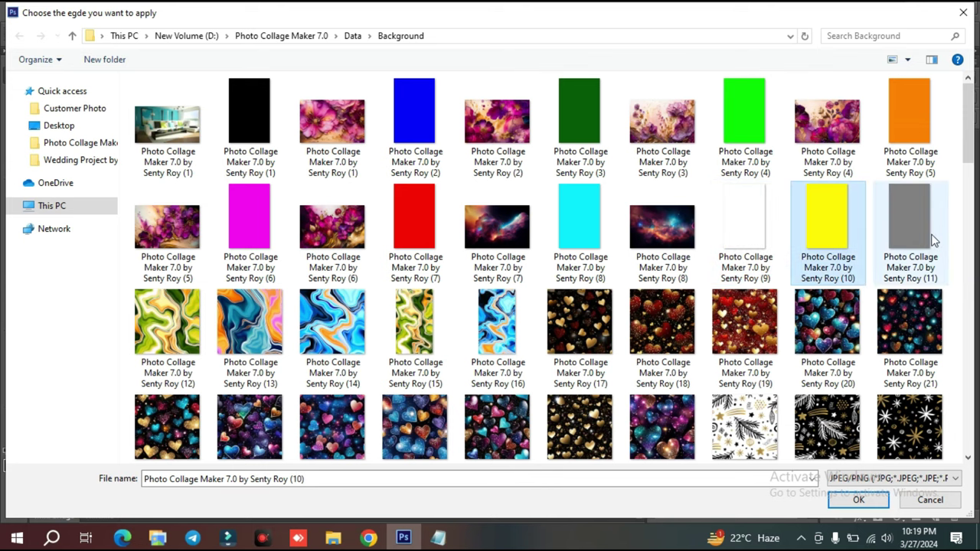
click(915, 119)
click(575, 234)
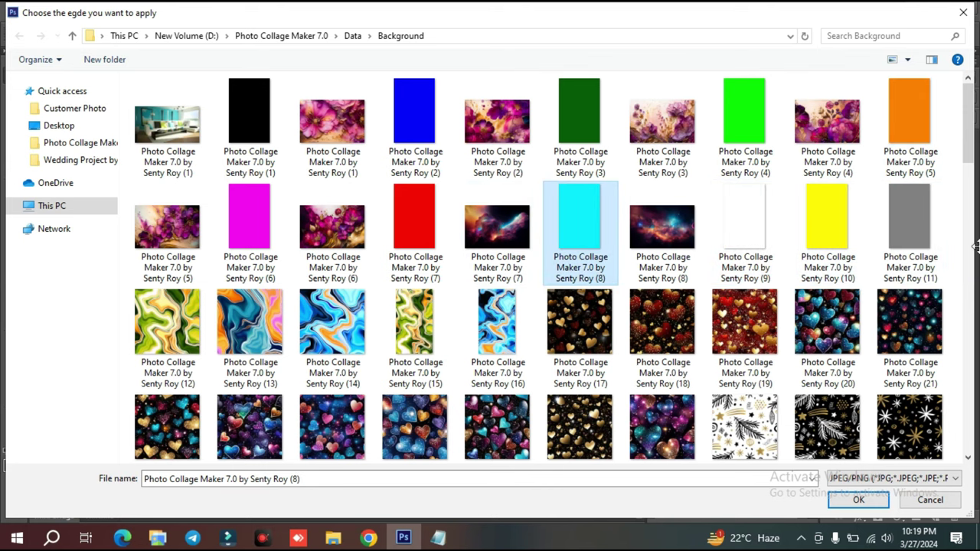
drag(971, 156, 975, 313)
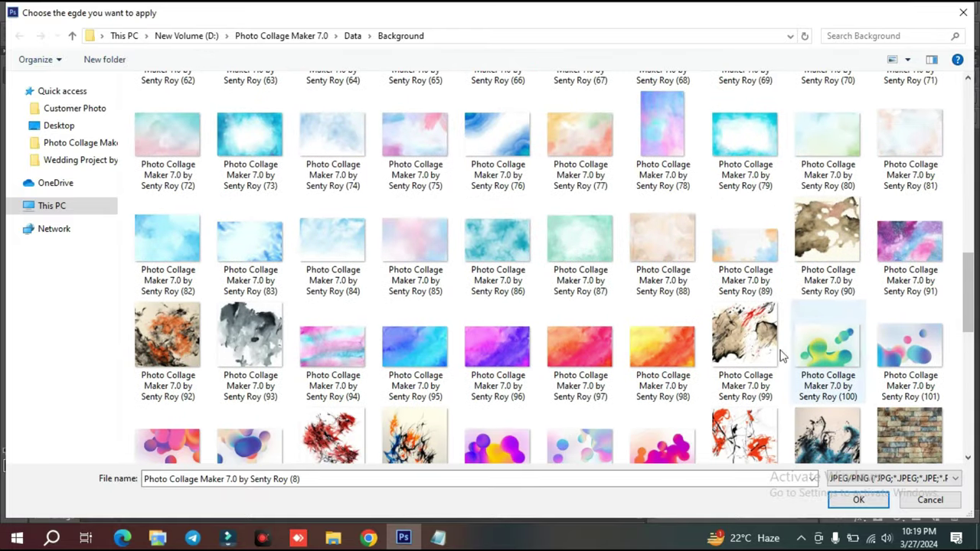
- Apply the cyan watercolour texture as background, cancelling the Gaussian Blur
double_click(760, 148)
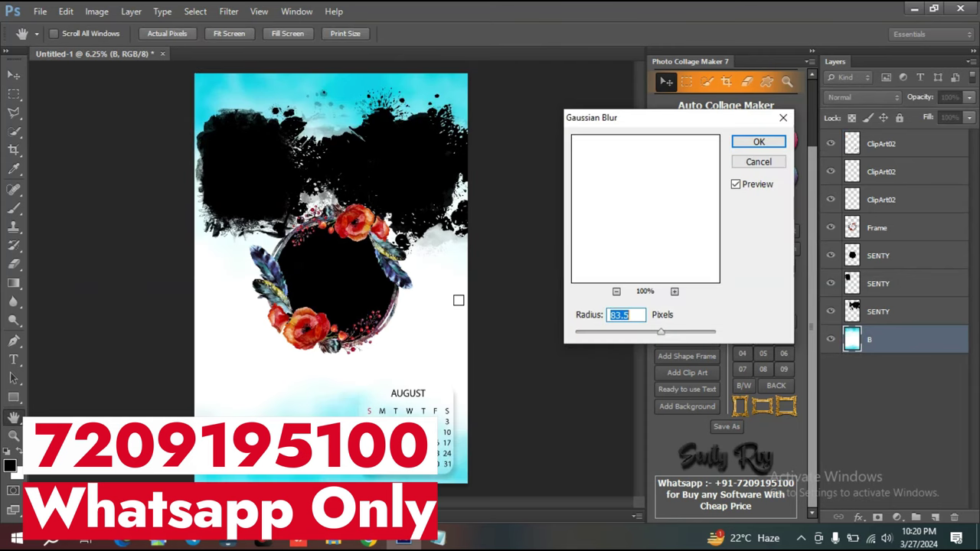
click(754, 184)
click(752, 184)
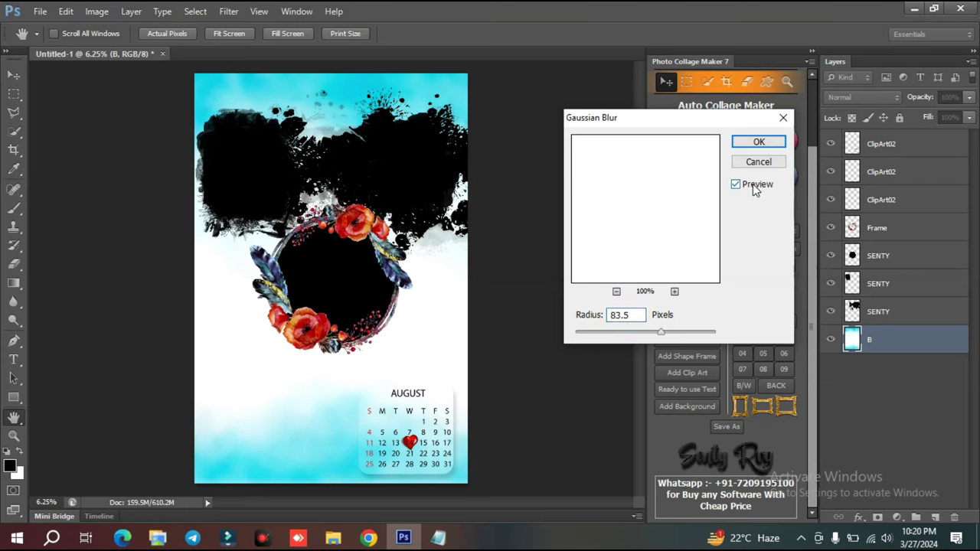
click(769, 163)
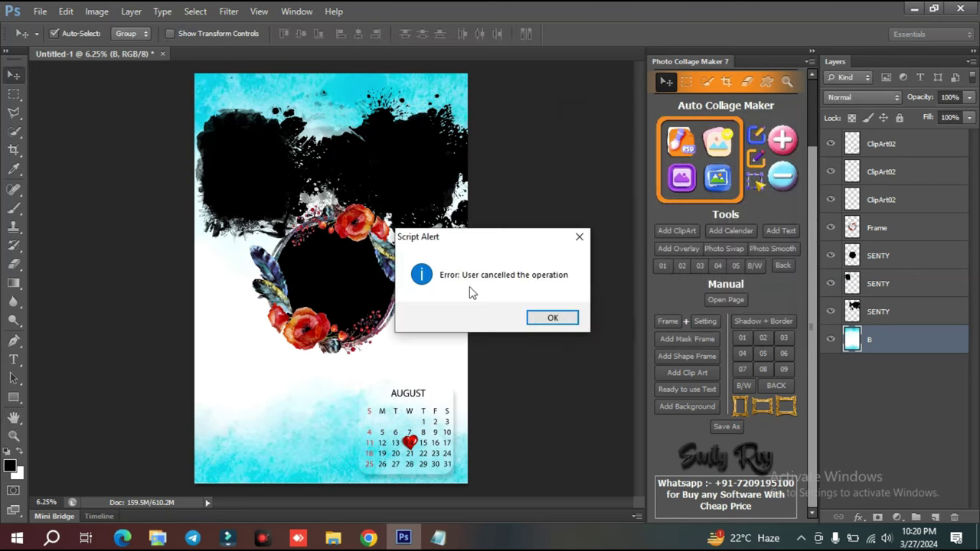
click(552, 320)
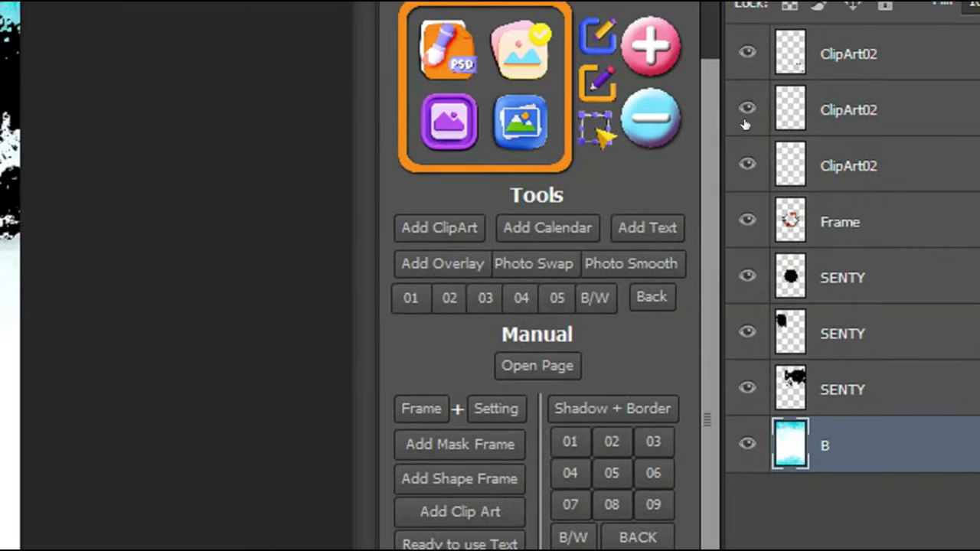
- Toggle the ClipArt02 layers and the calendar card's visibility to identify them
click(733, 135)
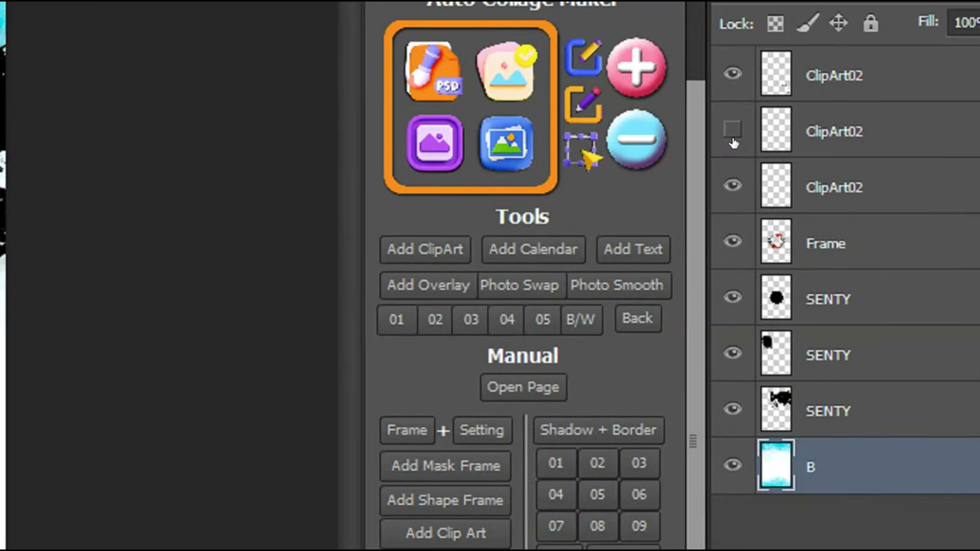
click(733, 186)
click(714, 231)
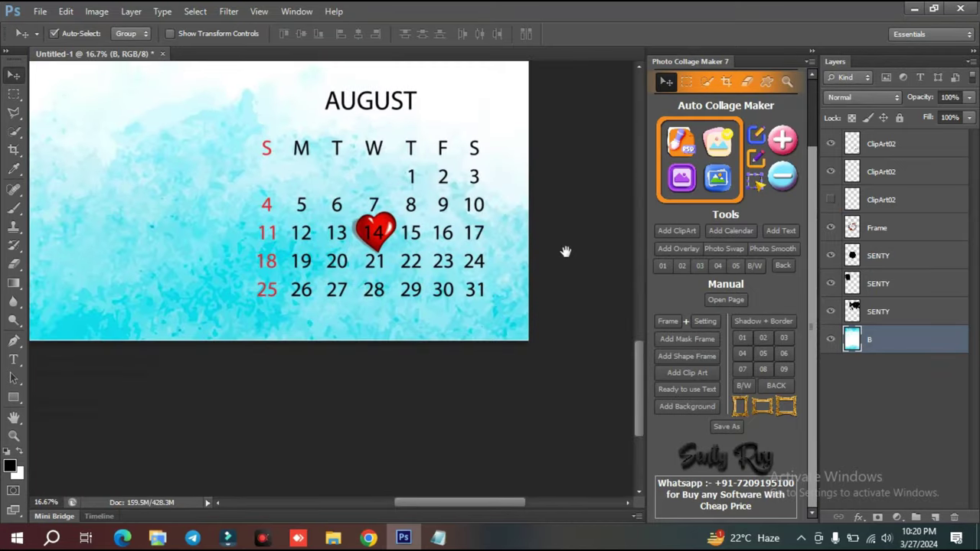
click(831, 201)
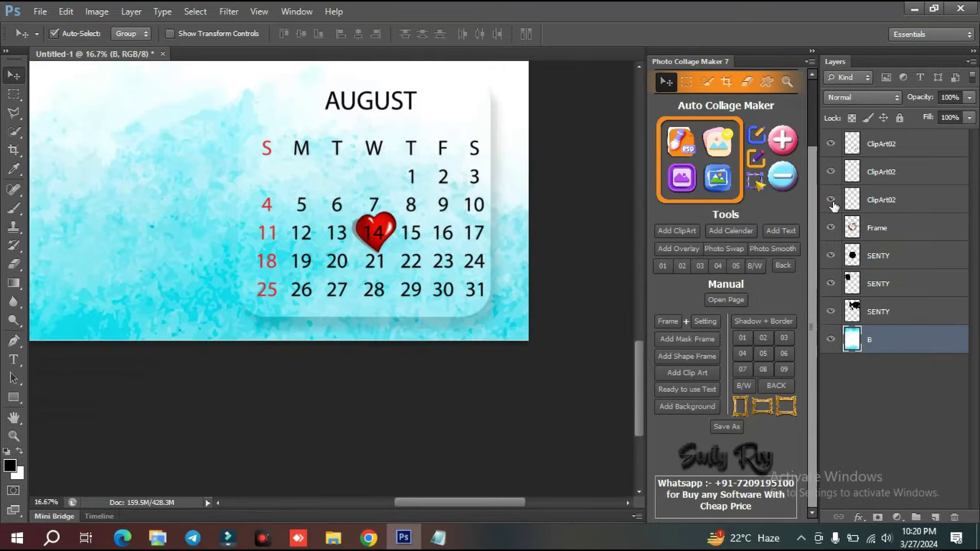
click(832, 201)
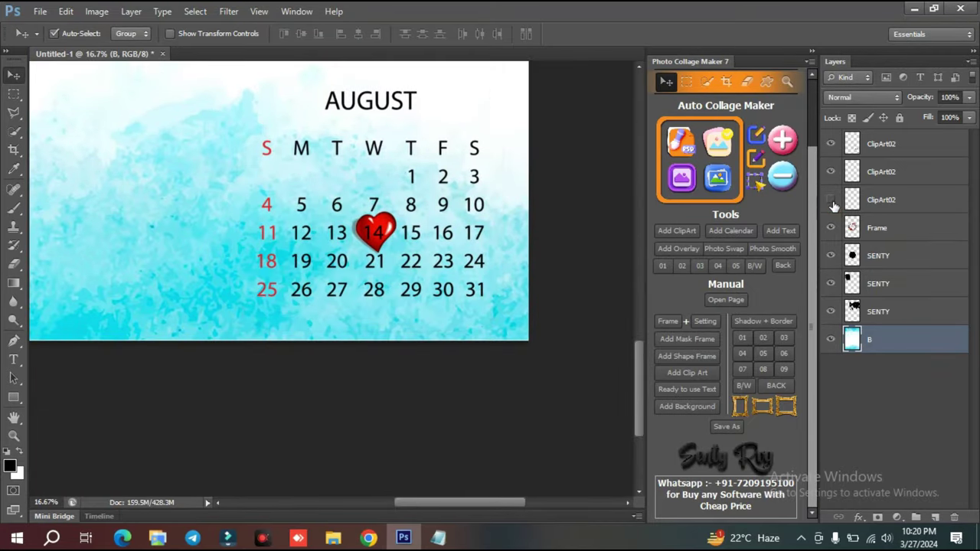
- Zoom out and shift the black splatter mask up to the page's top-right edge
key(ctrl+minus)
key(ctrl+minus)
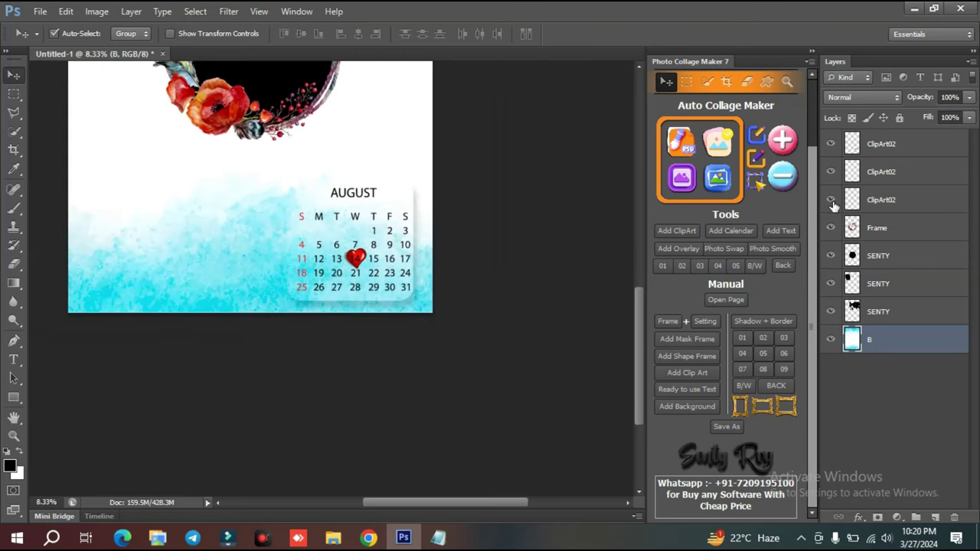
key(ctrl+minus)
mouse_move(229, 142)
mouse_down()
mouse_move(413, 136)
mouse_move(395, 138)
mouse_up()
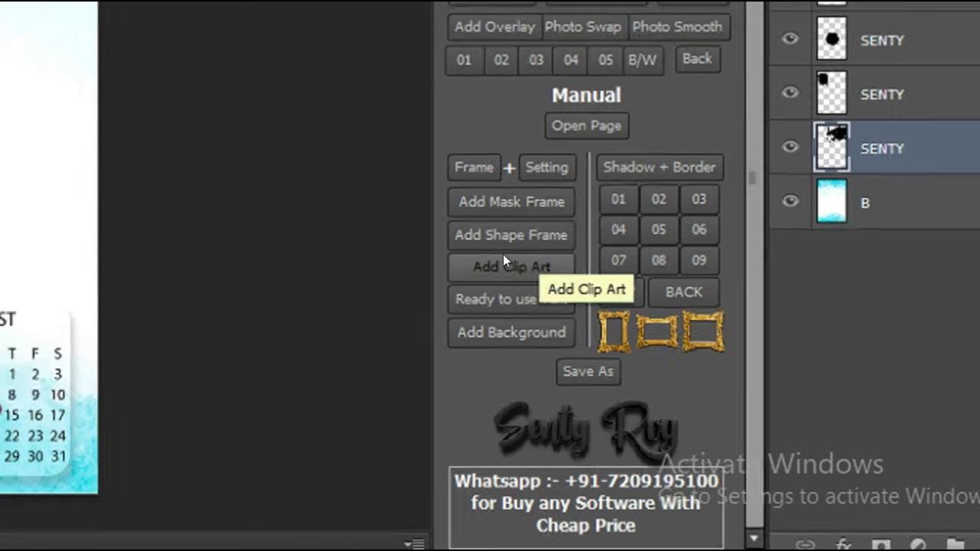
- Add the Love couple-on-orange-heart clipart at lower left and shift the floral frame left
click(503, 254)
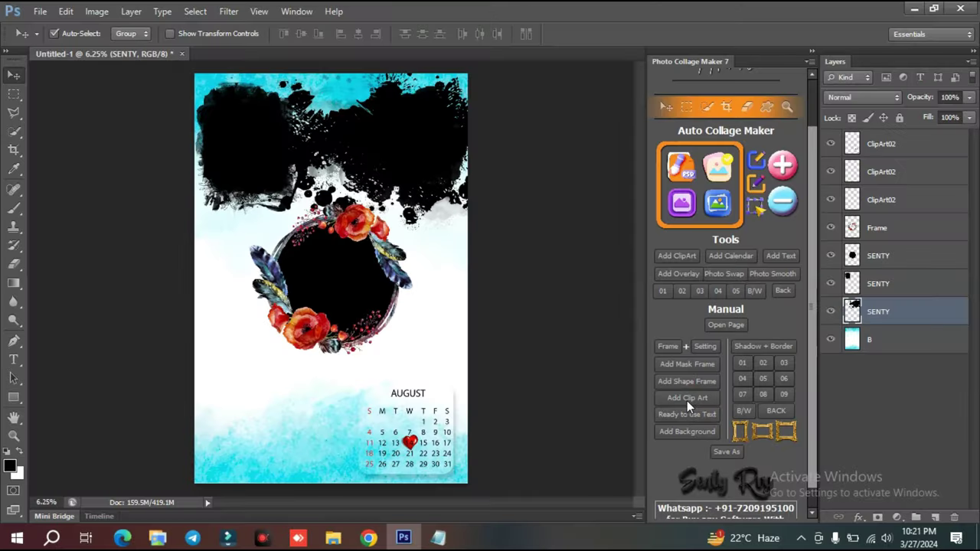
click(687, 398)
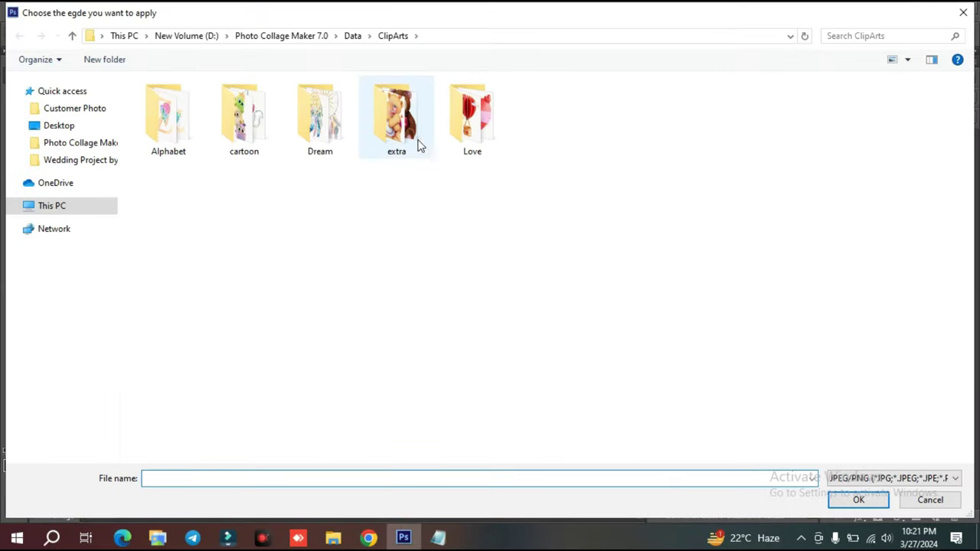
double_click(476, 125)
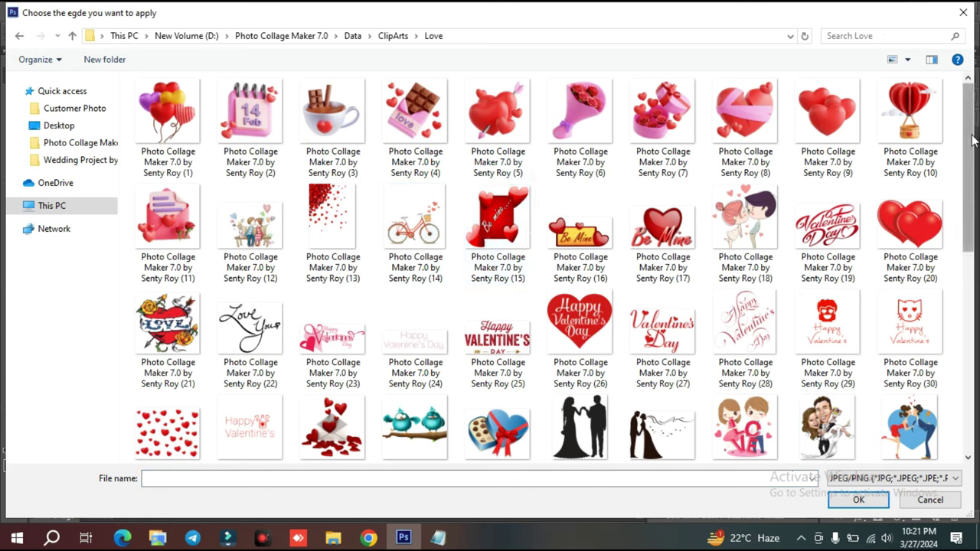
click(963, 13)
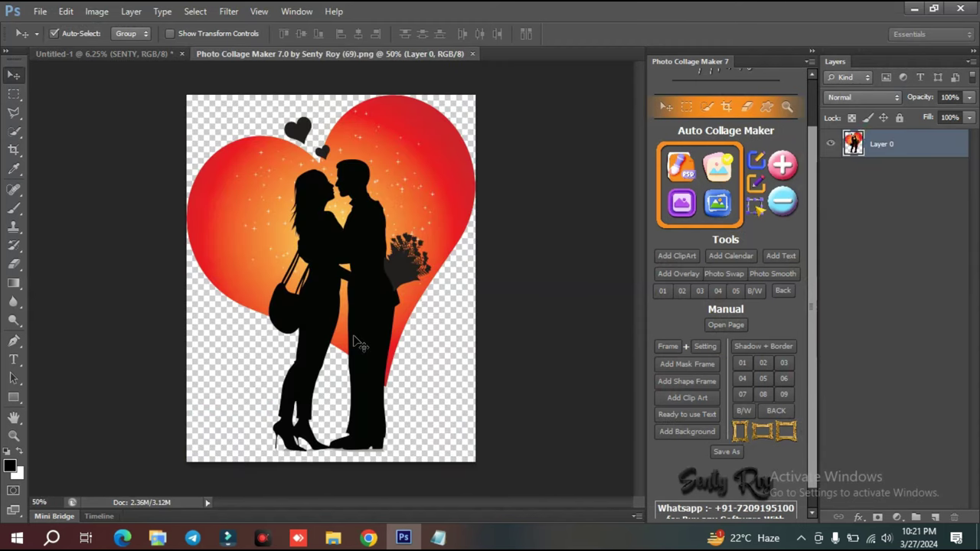
mouse_move(335, 296)
mouse_down()
mouse_move(287, 395)
mouse_move(235, 460)
mouse_up()
drag(256, 422, 319, 331)
mouse_move(287, 385)
mouse_down()
mouse_move(289, 402)
mouse_move(278, 401)
mouse_up()
key(Return)
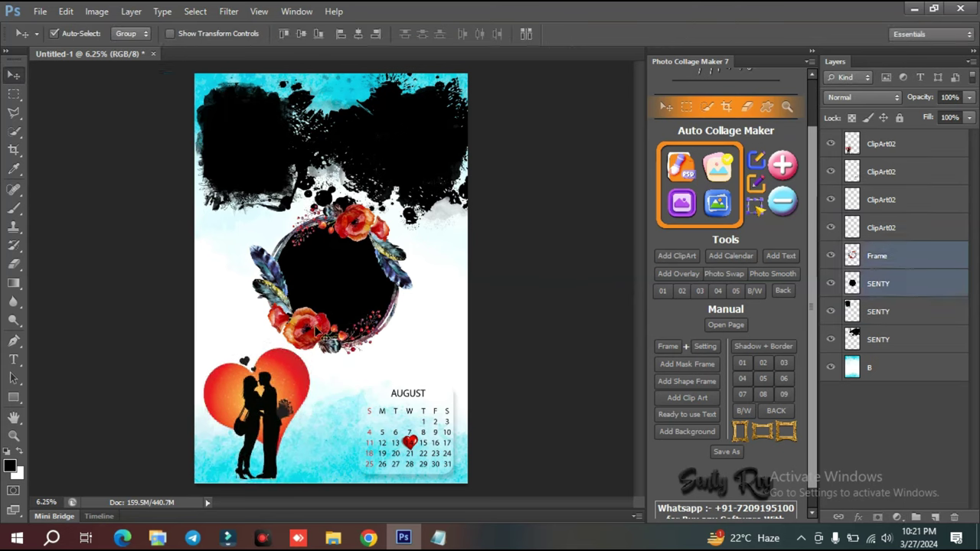
drag(318, 331, 267, 330)
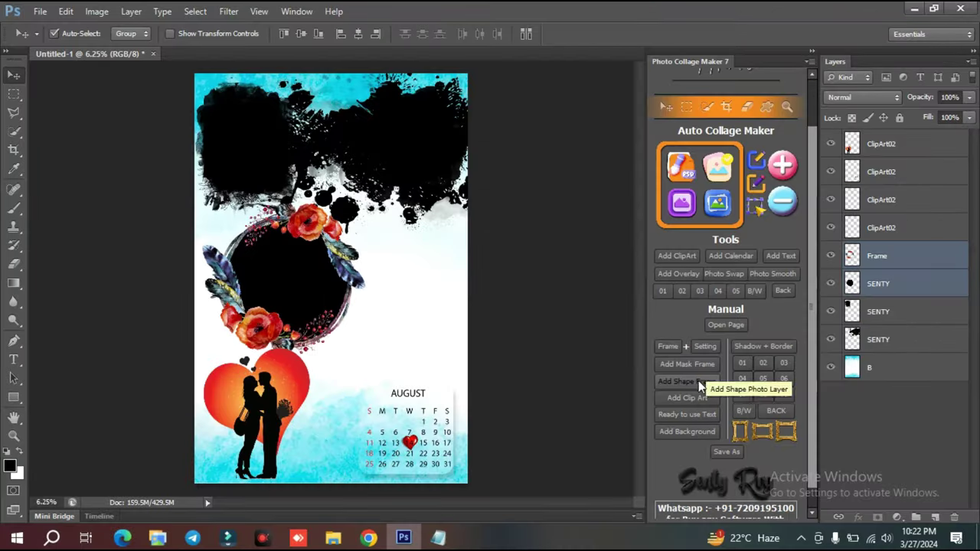
- Add a large black crescent-moon shape frame right of the floral frame, above the calendar
click(704, 376)
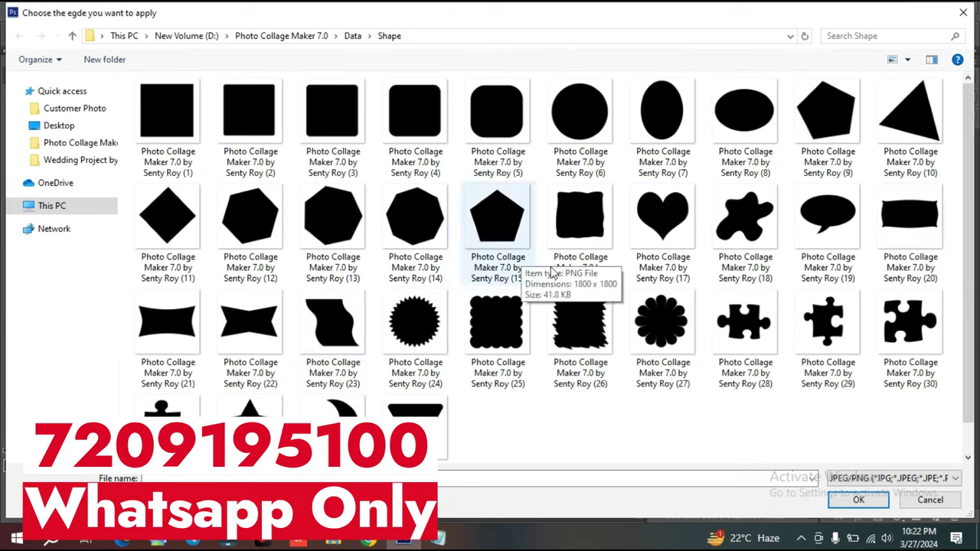
double_click(333, 417)
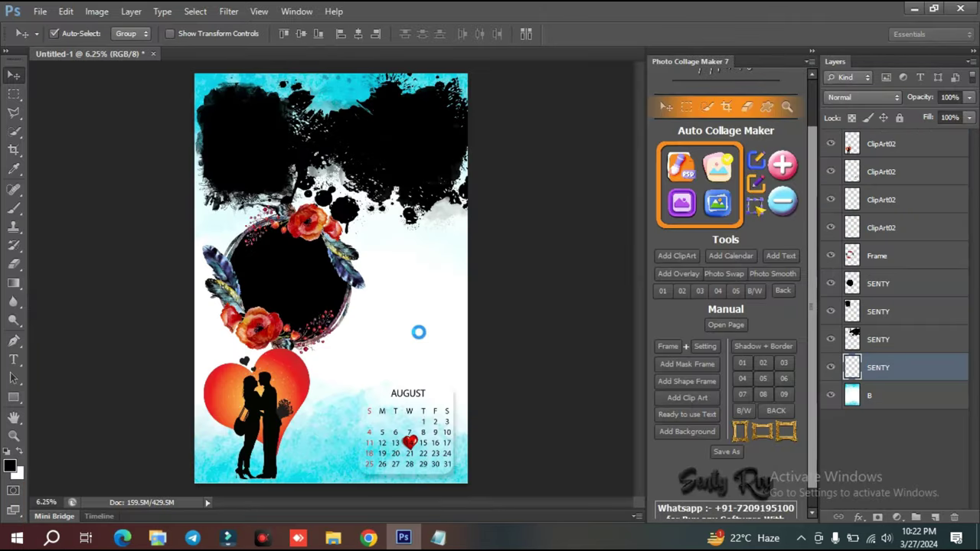
drag(369, 318, 449, 401)
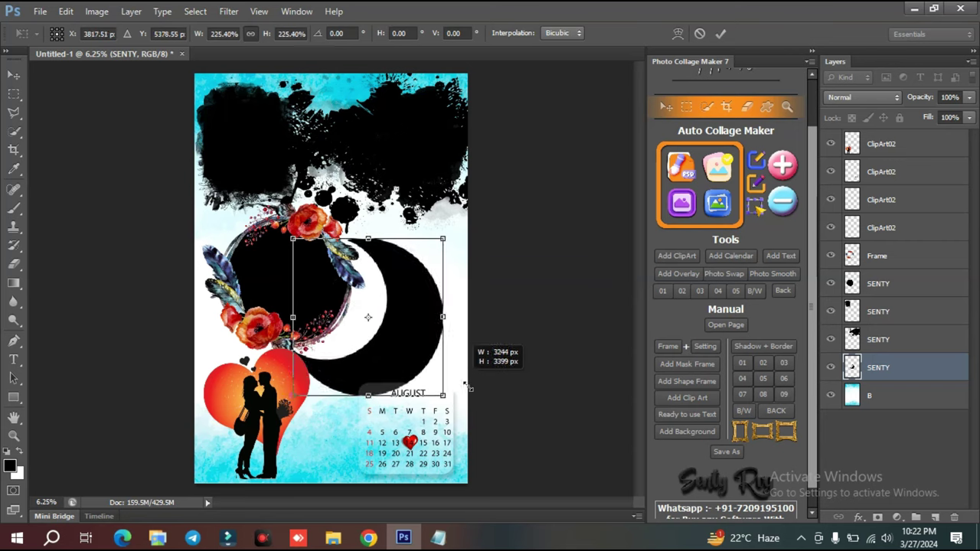
drag(427, 345, 437, 334)
key(Return)
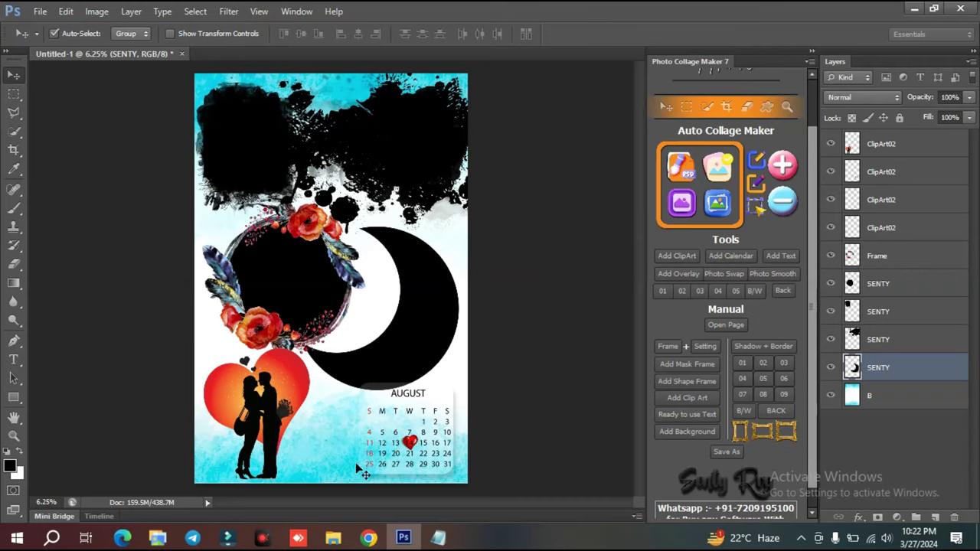
click(393, 463)
mouse_move(332, 538)
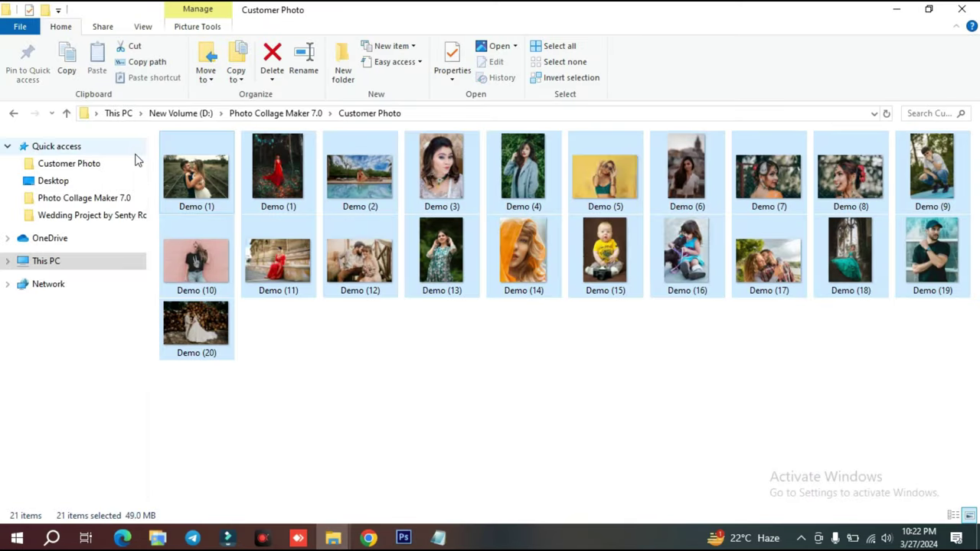
- Return to Photoshop and use Add Multi photos to fill the mask frames
click(896, 9)
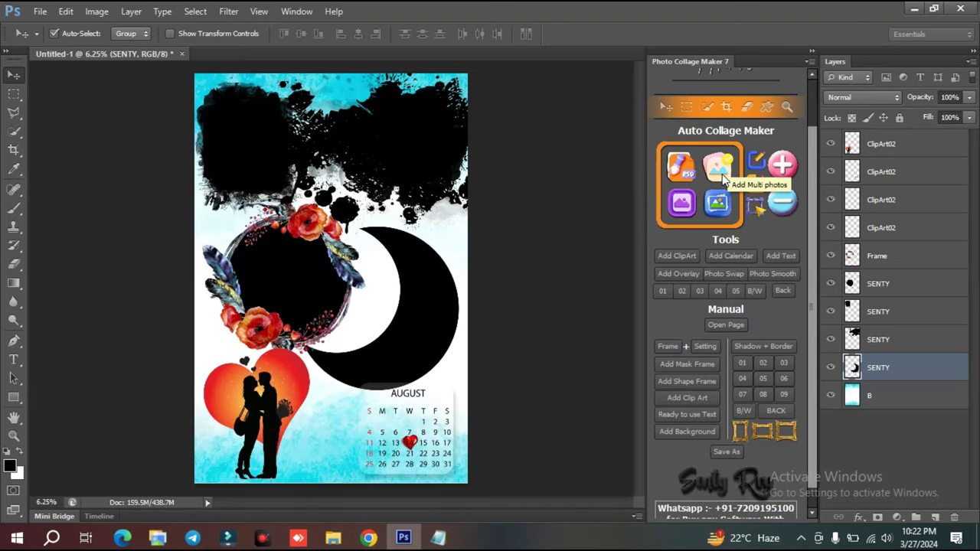
click(720, 169)
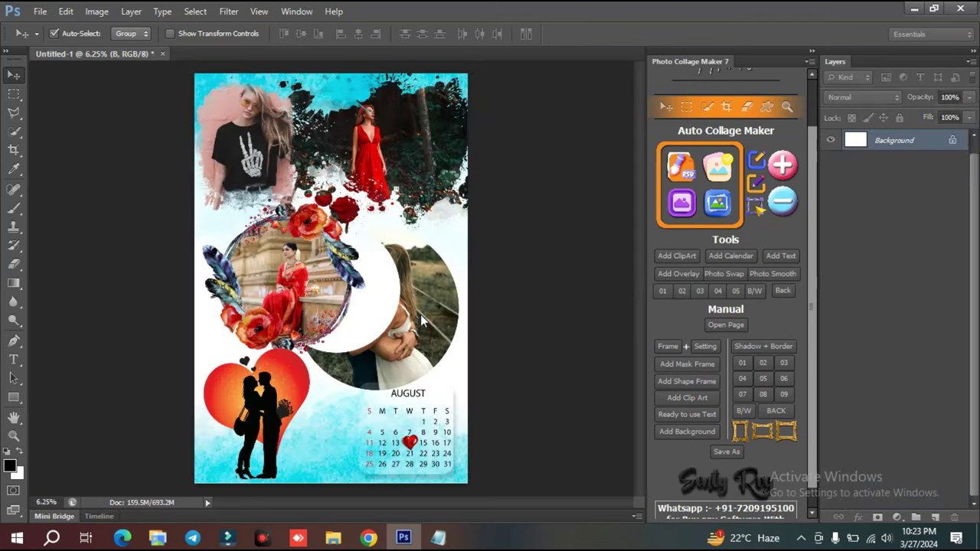
- Cancel the remaining photo batch and dismiss the cancellation alert
click(512, 259)
click(501, 251)
click(551, 318)
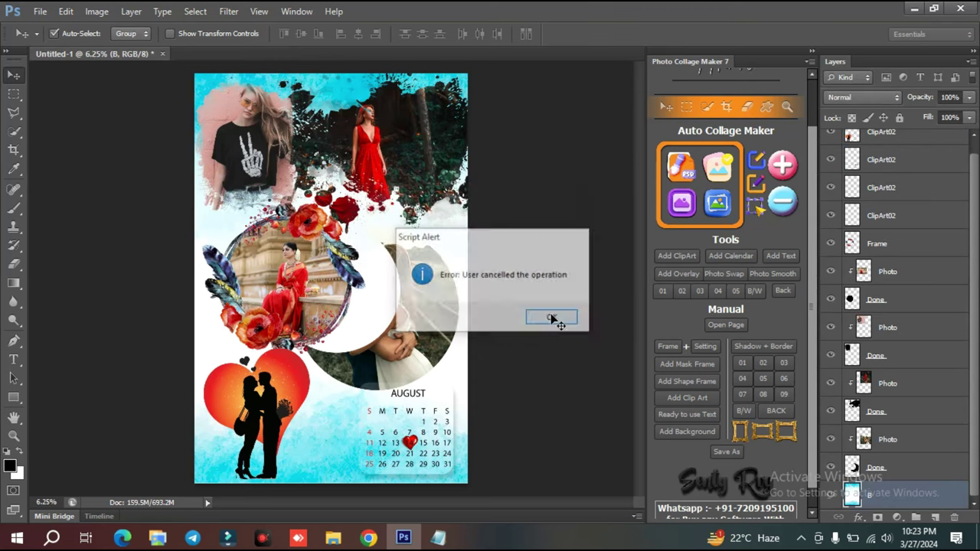
scroll(429, 291, up, 1)
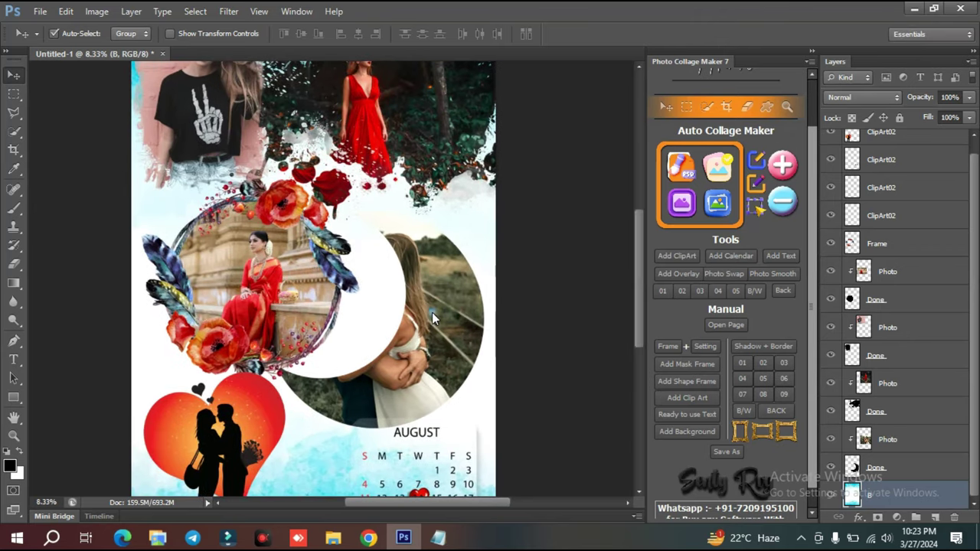
- Swap the two photo layers with Photo Swap and reposition the saree photo in its frame
click(289, 293)
shift+click(257, 283)
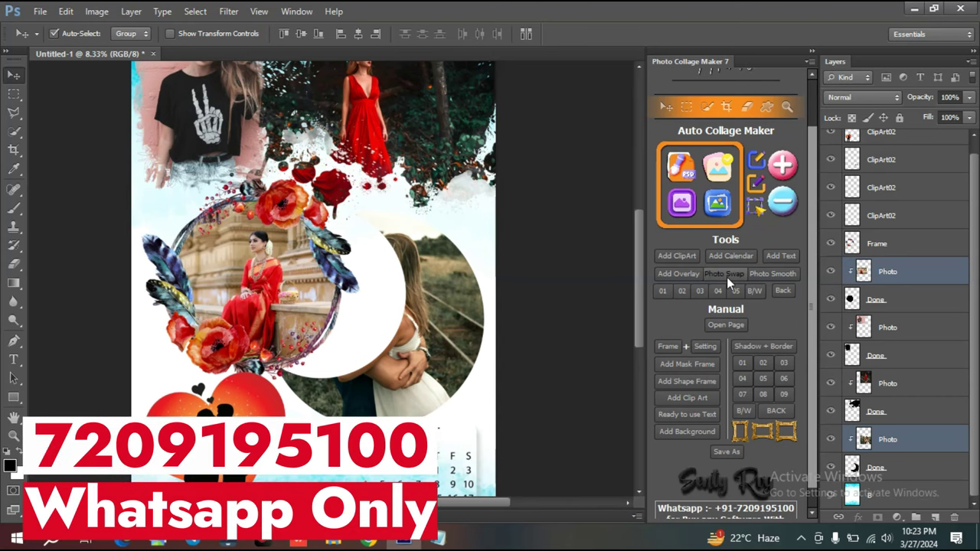
key(ctrl+g)
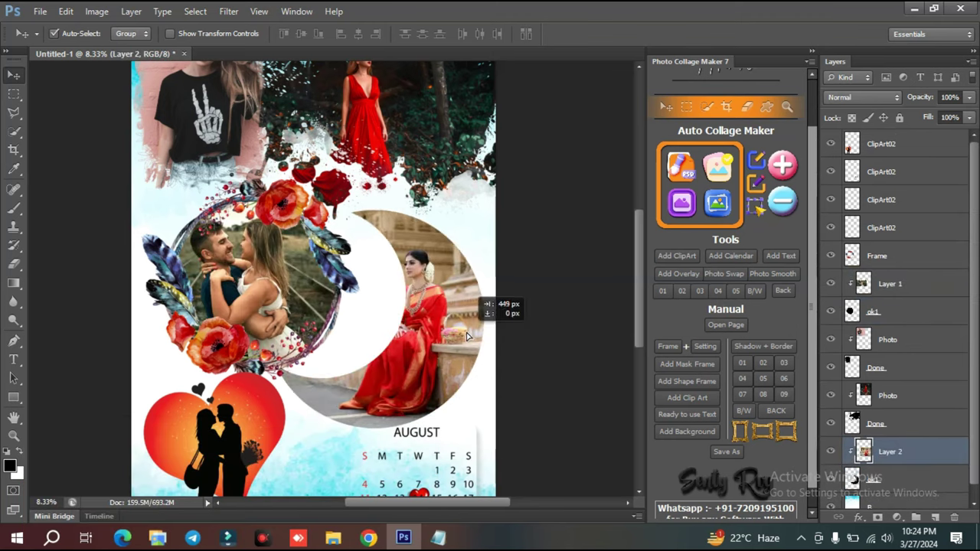
drag(440, 335, 481, 310)
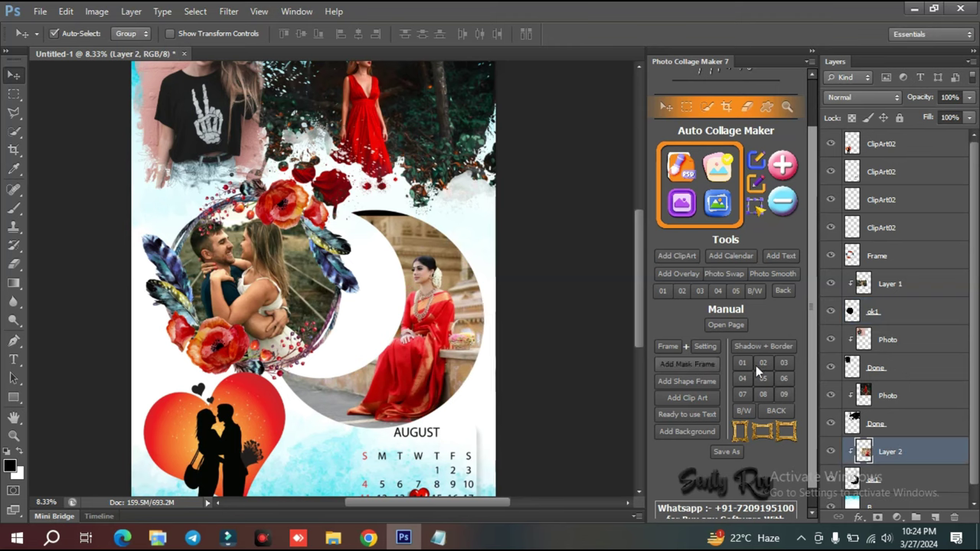
key(z)
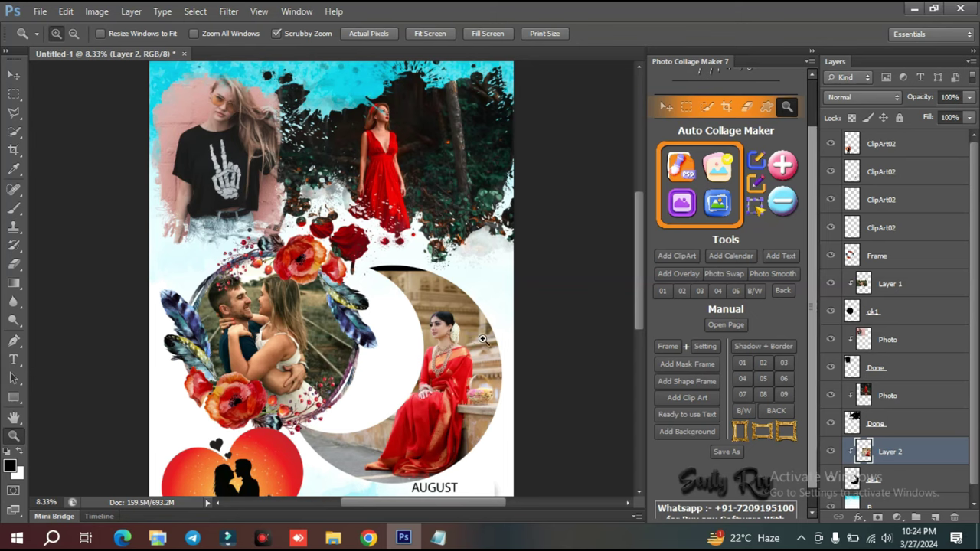
key(v)
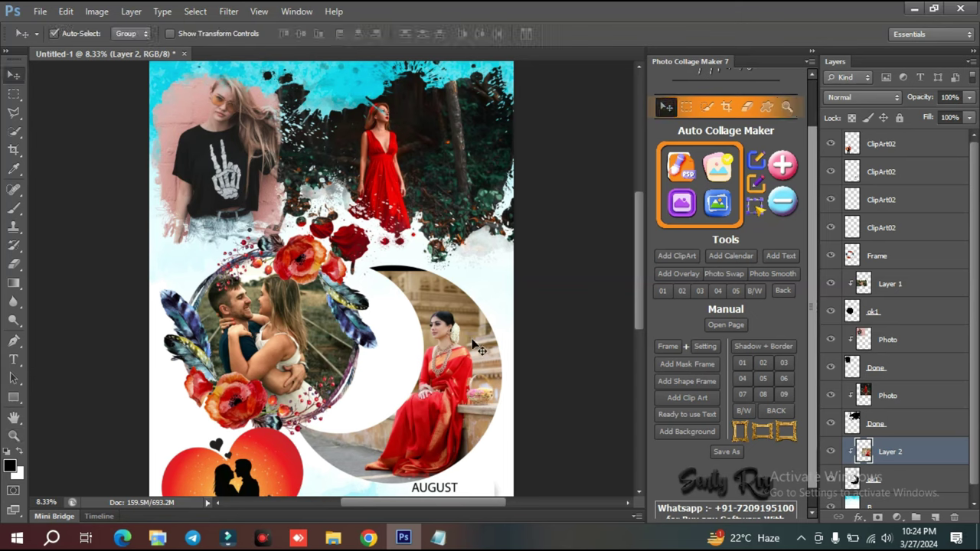
click(878, 480)
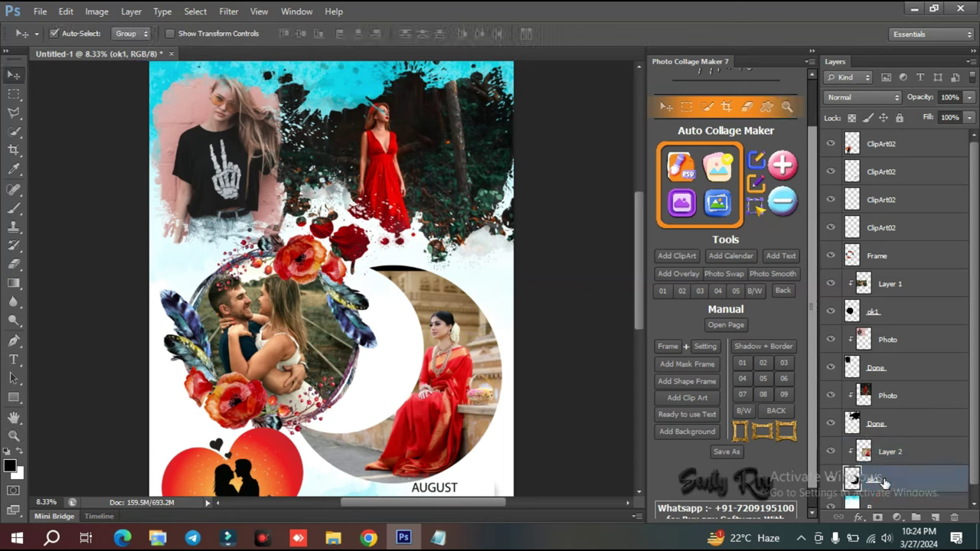
drag(775, 340, 848, 334)
mouse_move(773, 394)
mouse_down()
mouse_move(814, 406)
mouse_move(701, 415)
mouse_up()
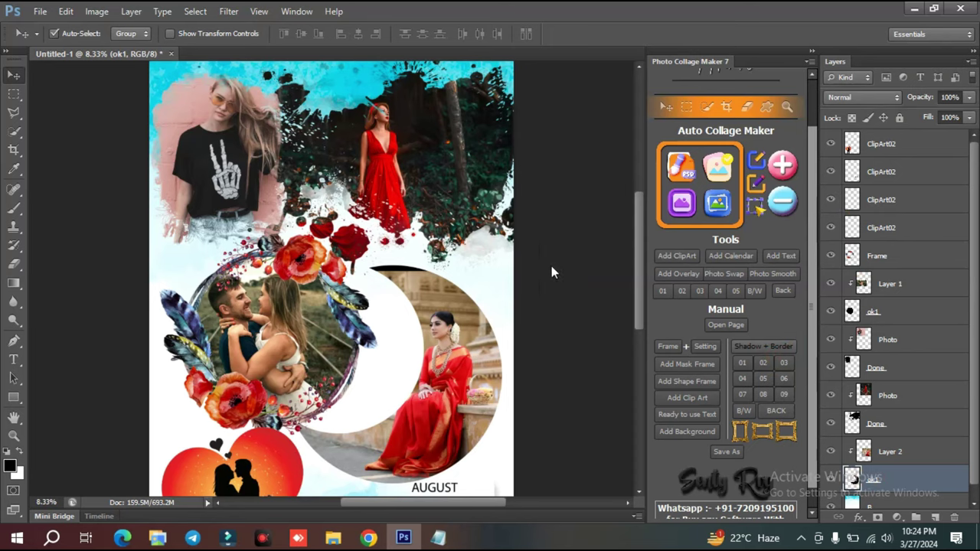
mouse_move(533, 67)
mouse_down()
mouse_move(837, 67)
mouse_move(829, 67)
mouse_up()
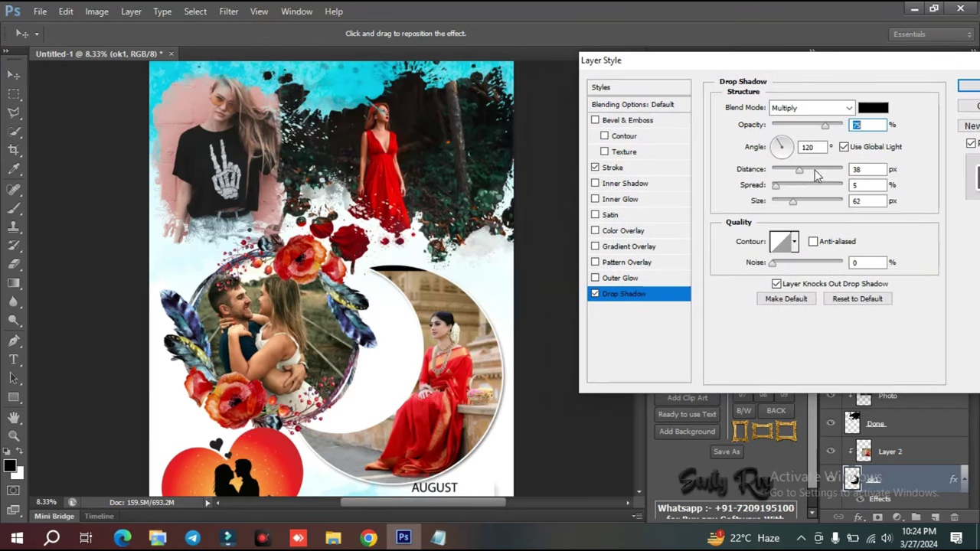
drag(799, 170, 808, 170)
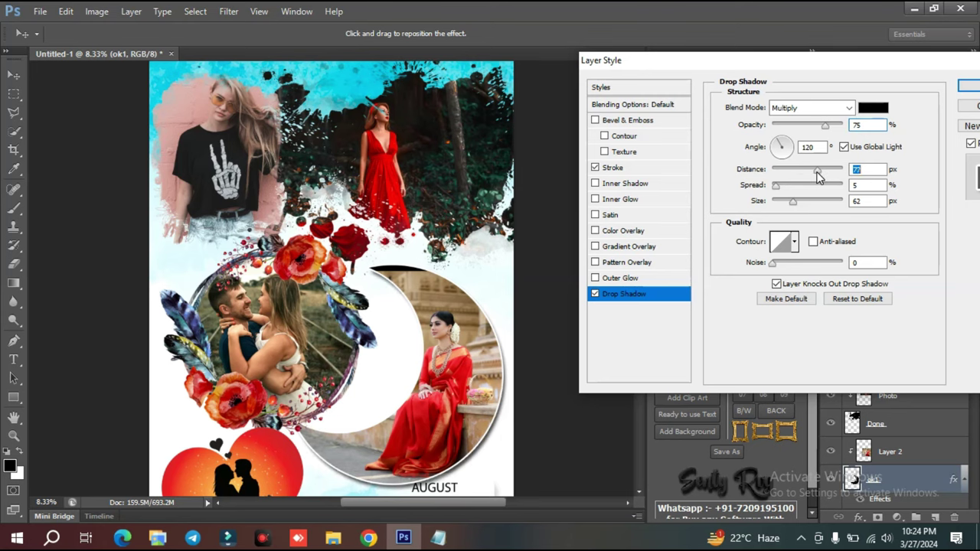
click(612, 167)
mouse_move(781, 107)
mouse_down()
mouse_move(800, 113)
mouse_move(788, 107)
mouse_up()
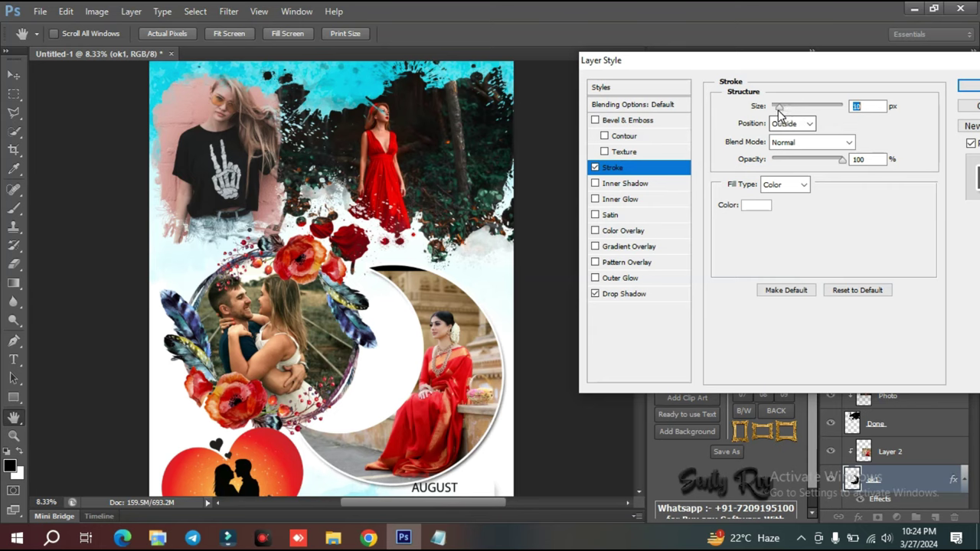
click(848, 142)
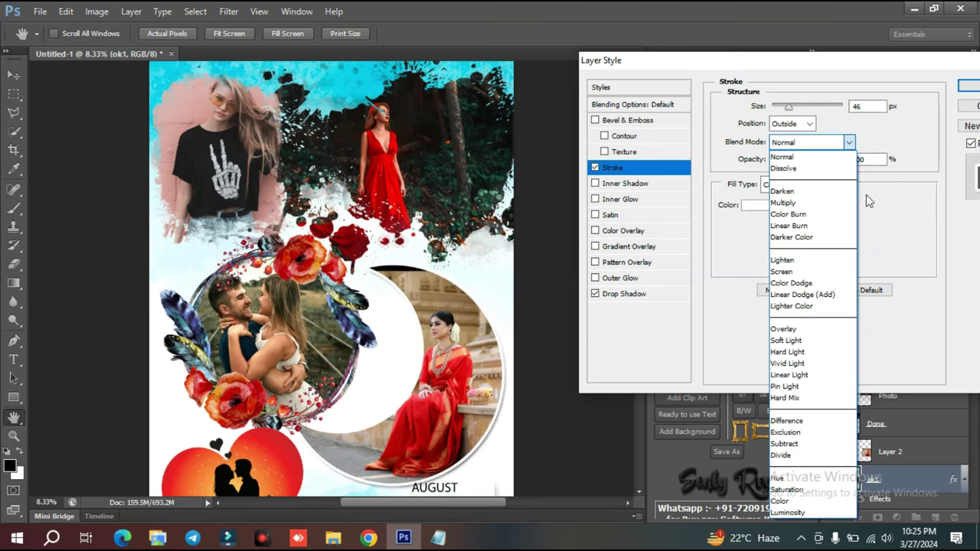
click(904, 213)
click(784, 184)
click(784, 205)
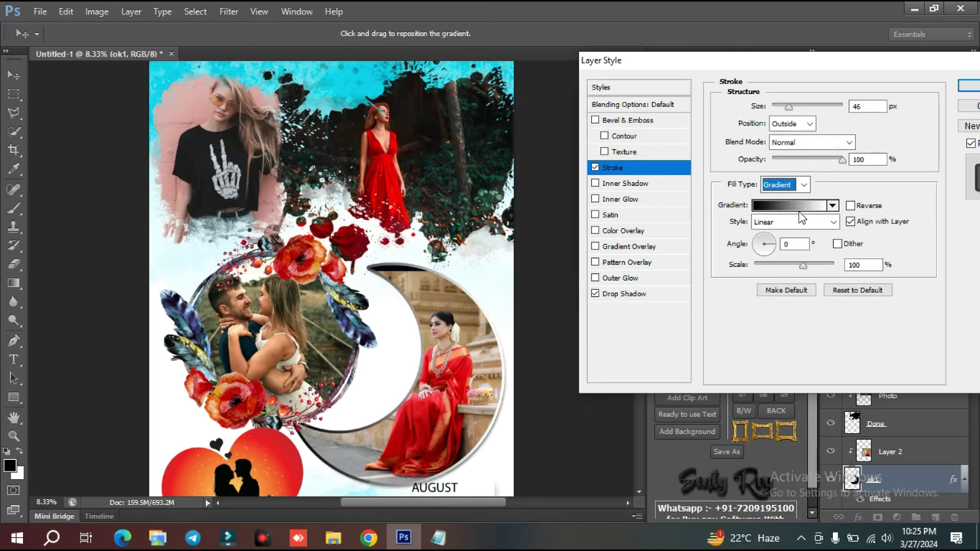
click(796, 205)
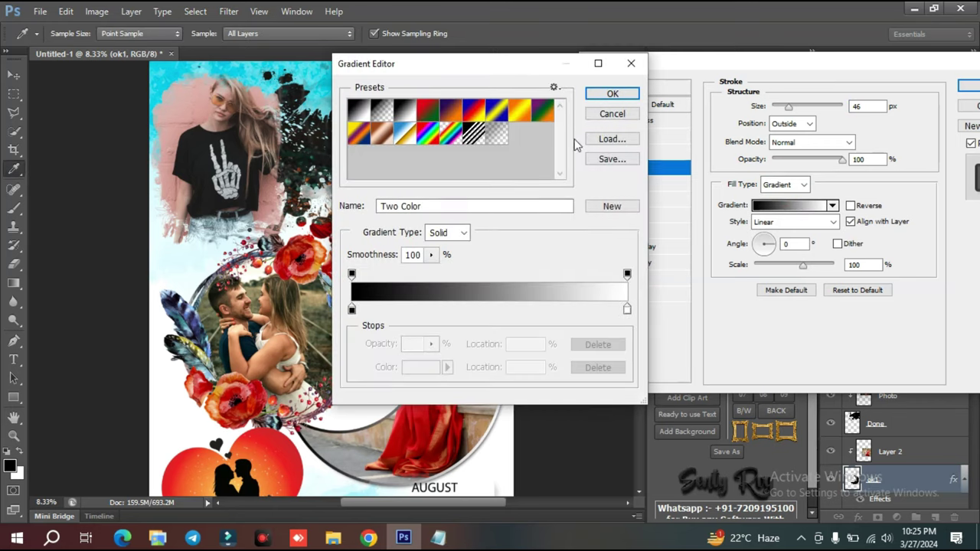
click(505, 113)
drag(530, 66, 762, 93)
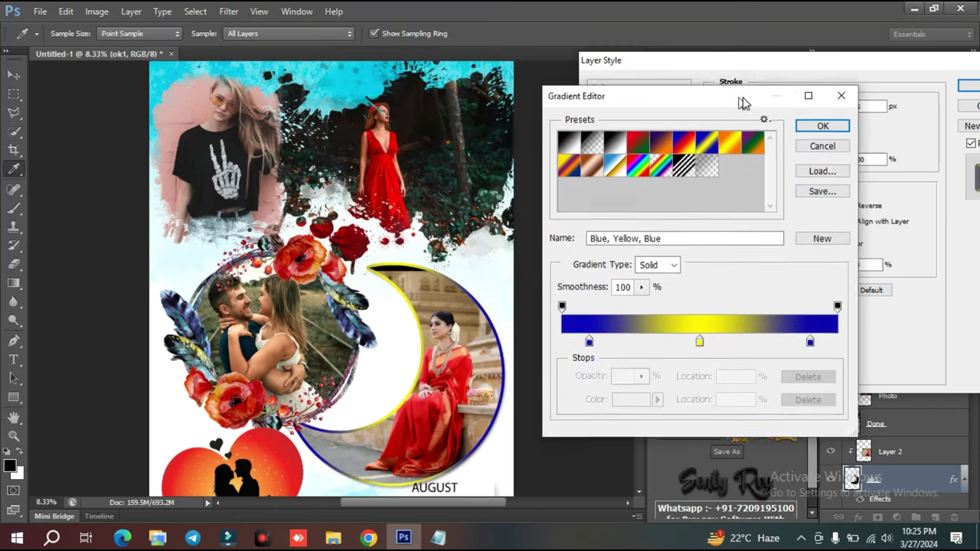
click(705, 141)
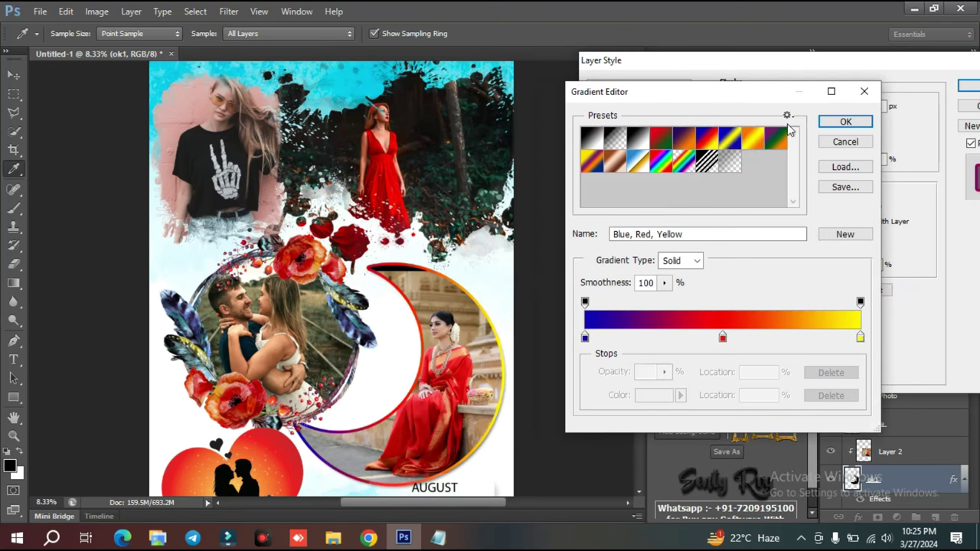
click(845, 122)
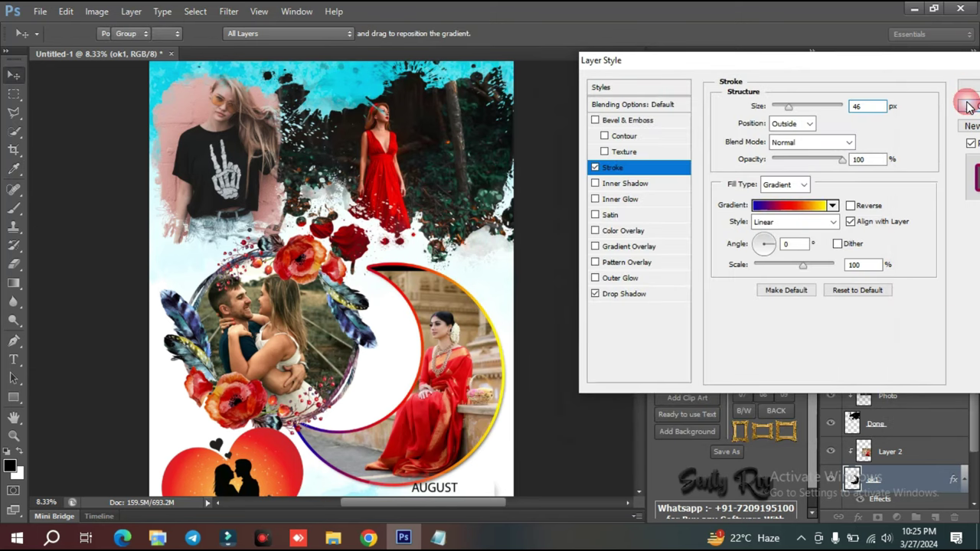
click(969, 107)
click(552, 318)
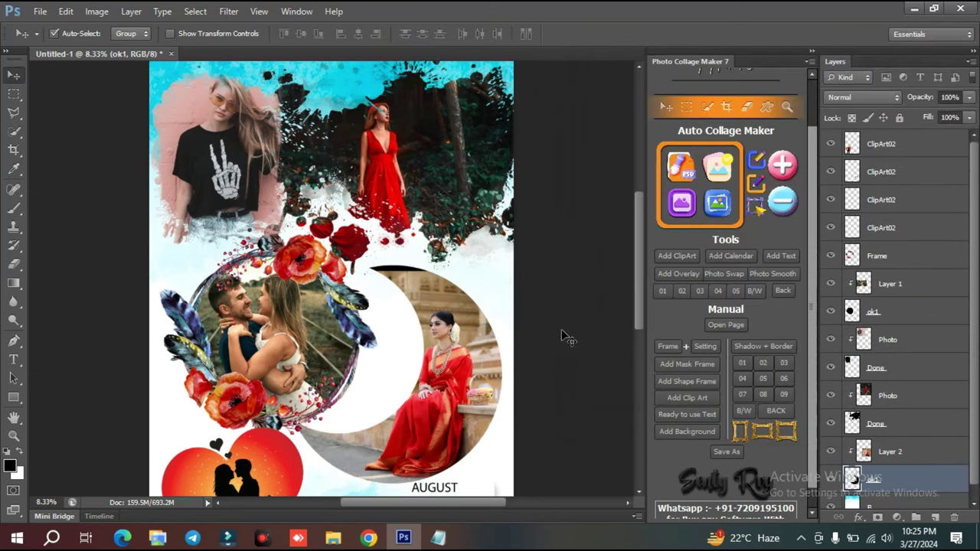
key(ctrl+minus)
key(ctrl+minus)
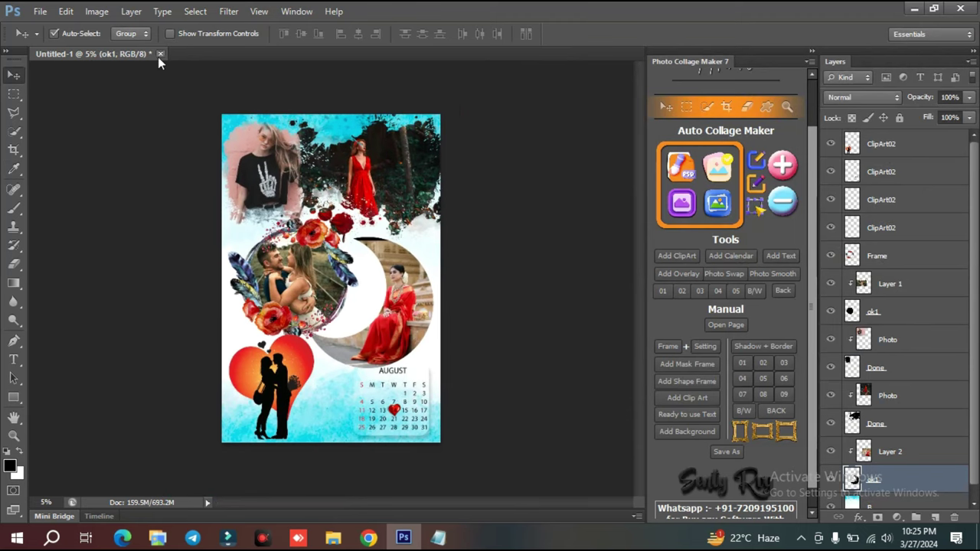
- Close the collage document without saving and start a new blank page
click(160, 54)
click(484, 312)
click(726, 325)
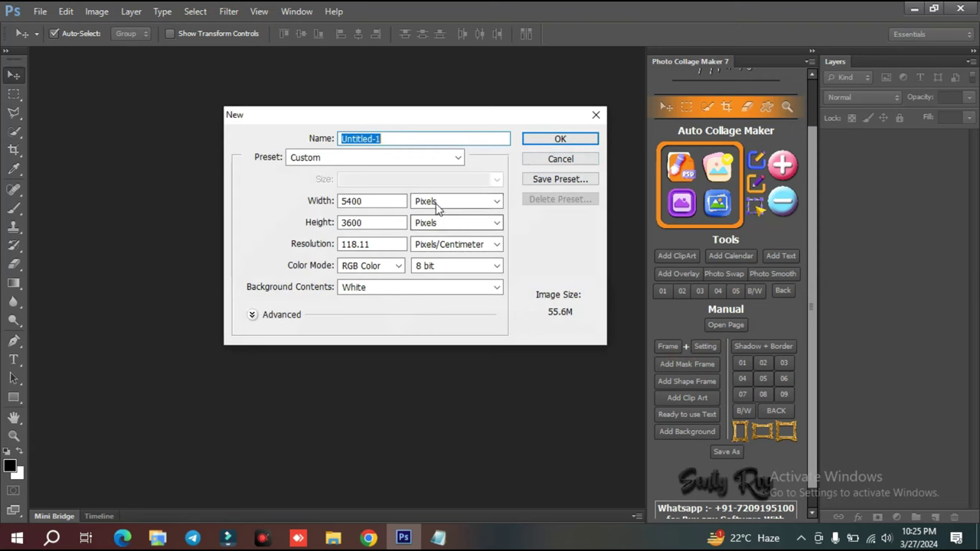
- Create the new page at 12 × 18 inches with 300 resolution
click(436, 205)
click(440, 233)
double_click(352, 200)
text(12)
key(Tab)
text(8)
key(Tab)
text(30)
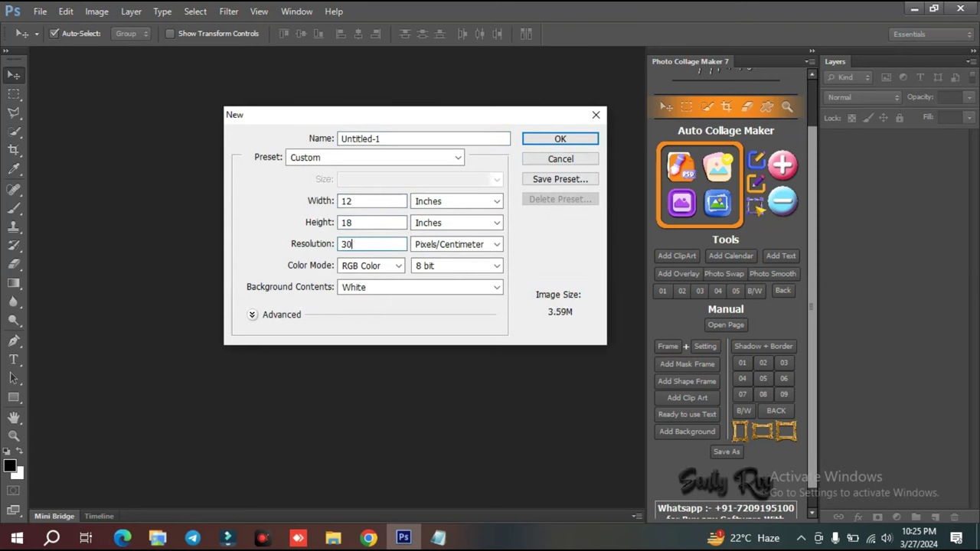
text(0)
key(Return)
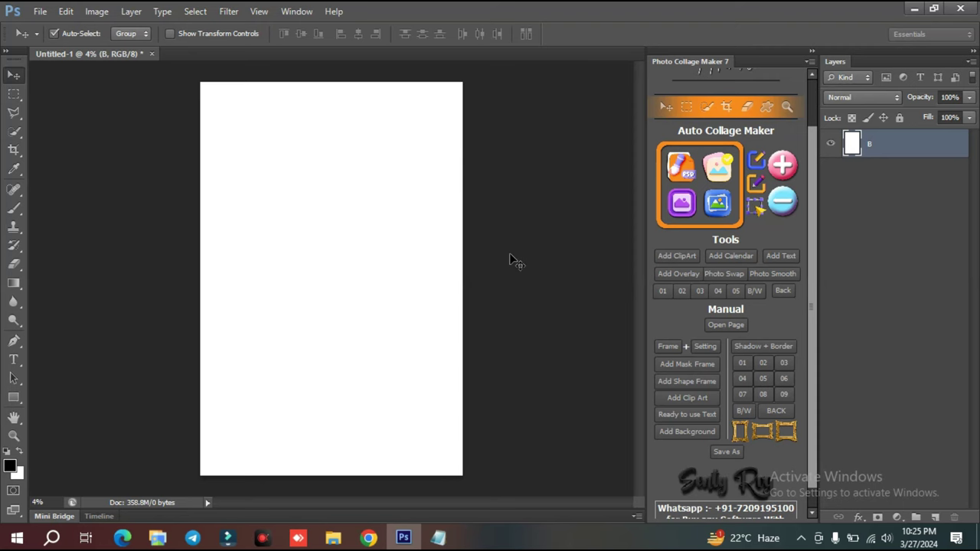
click(685, 398)
double_click(320, 119)
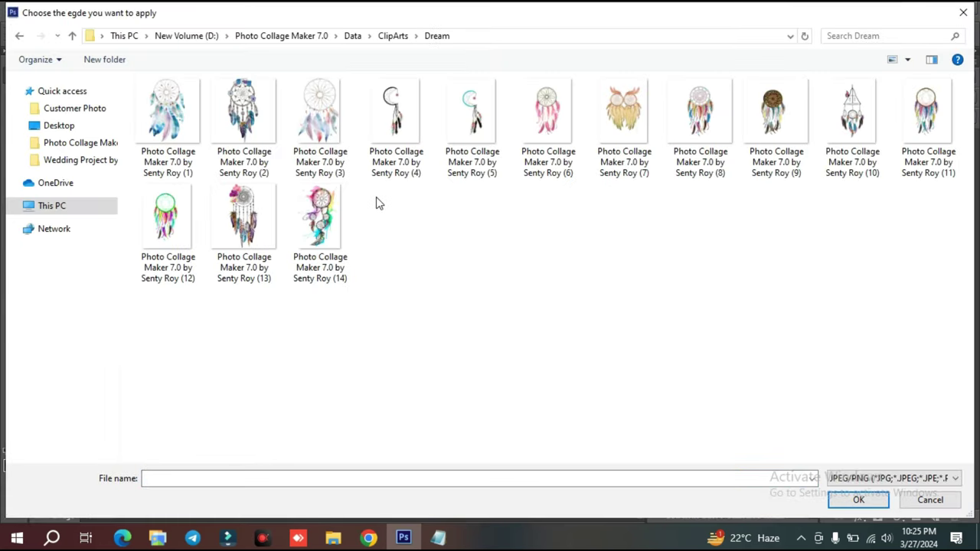
click(203, 121)
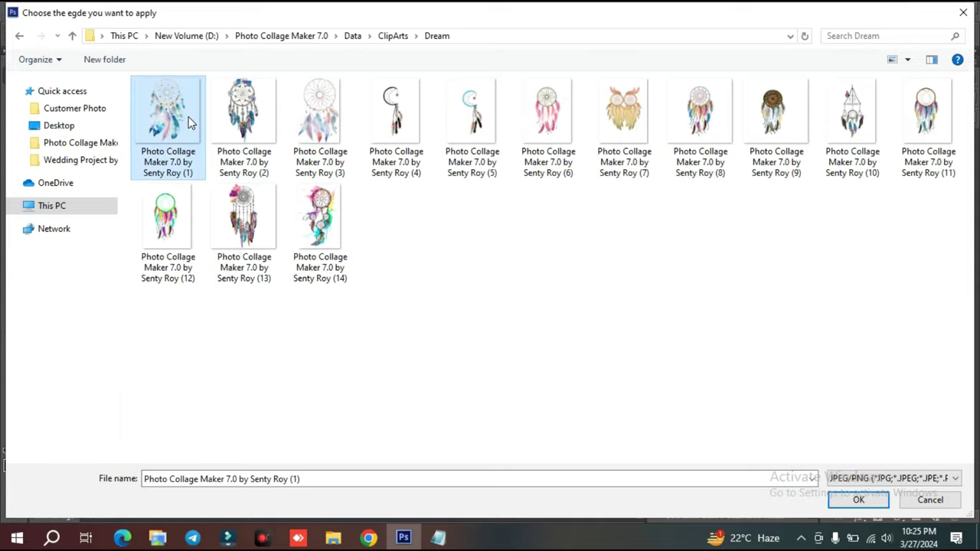
double_click(192, 121)
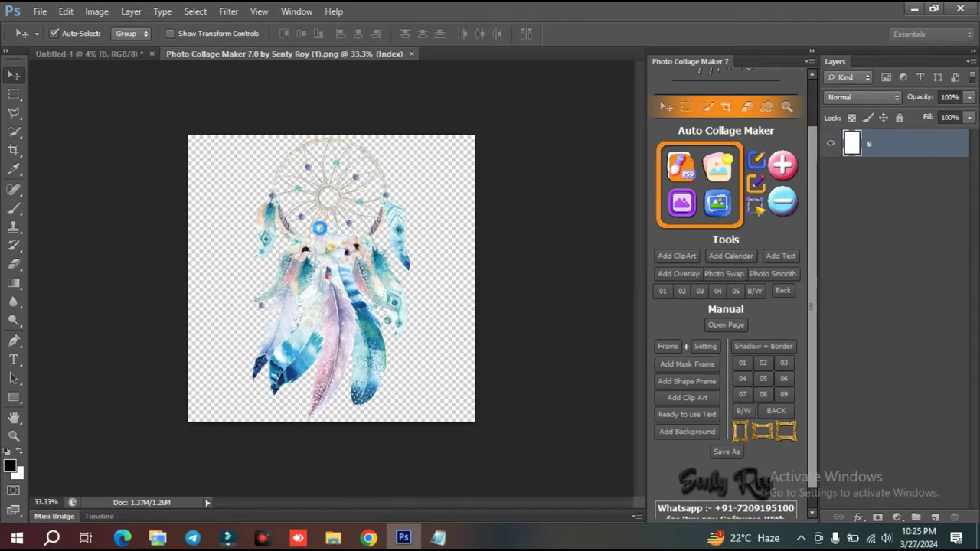
drag(385, 368, 400, 398)
drag(365, 341, 252, 172)
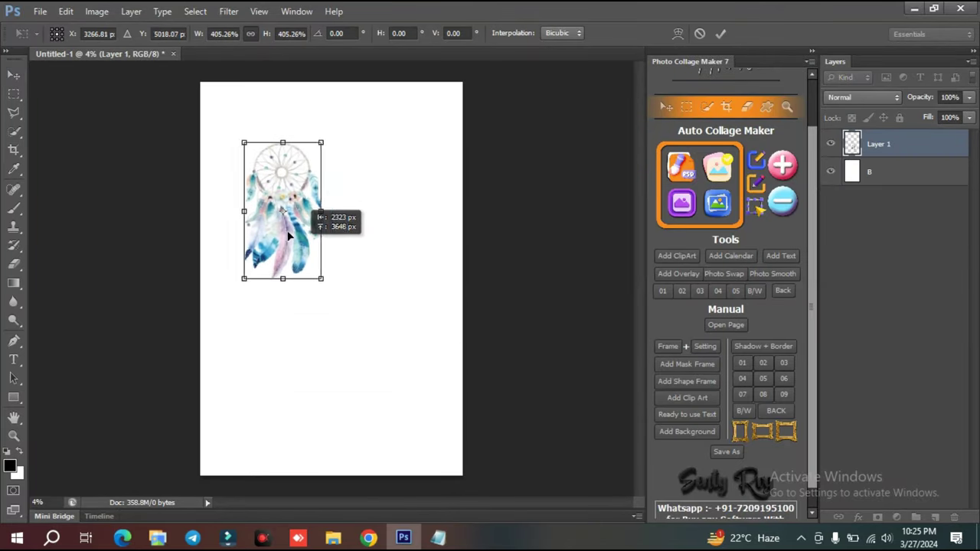
key(Return)
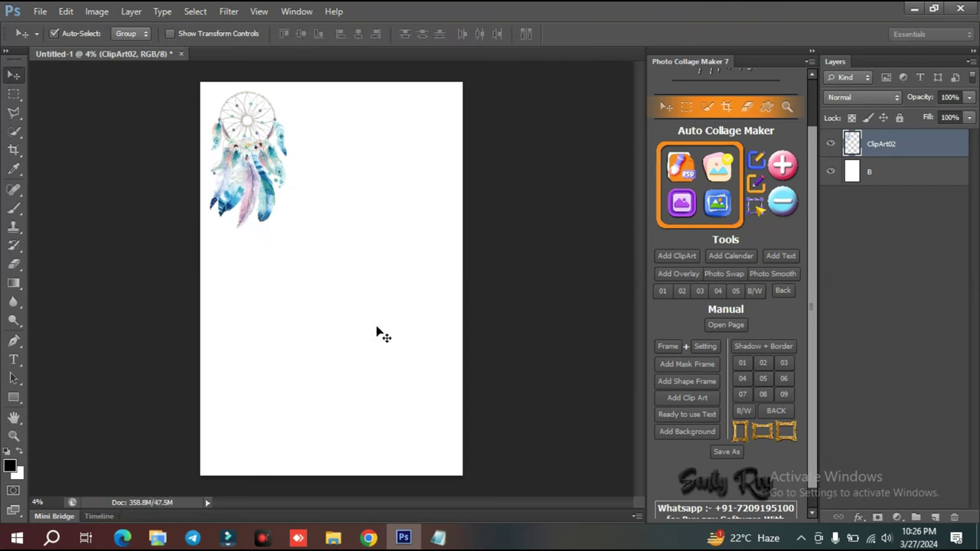
- Add two rounded-square frames, the second placed just above the first
click(676, 382)
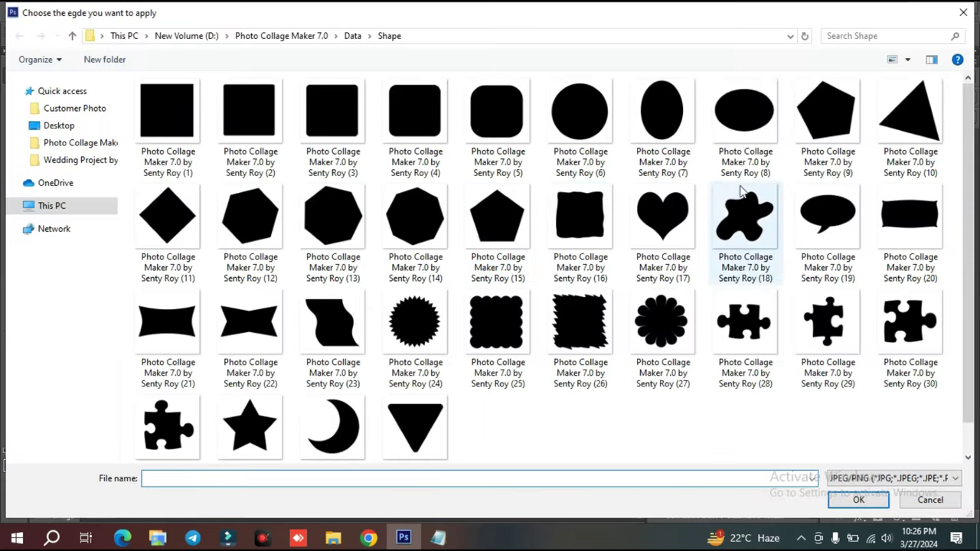
double_click(520, 135)
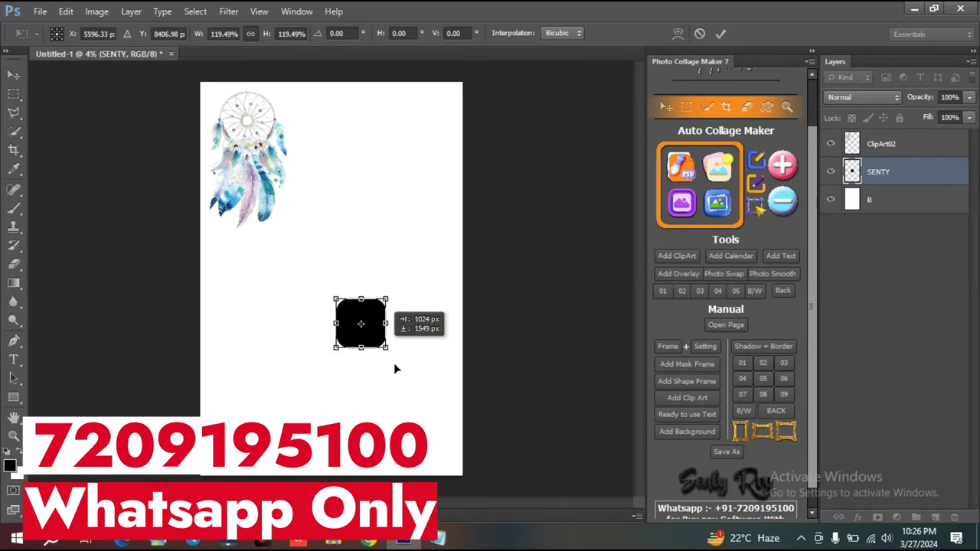
drag(343, 288, 411, 385)
key(Return)
click(686, 381)
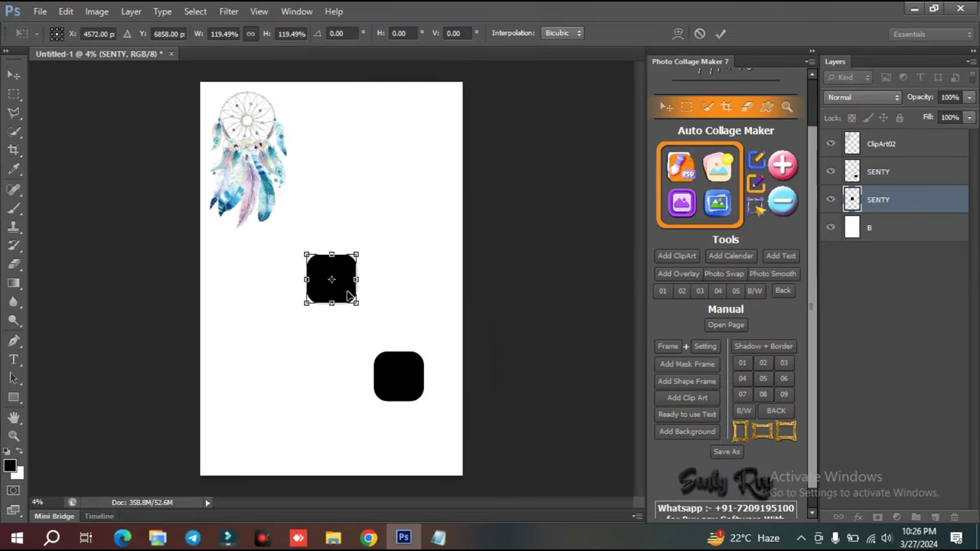
drag(348, 295, 429, 343)
key(Return)
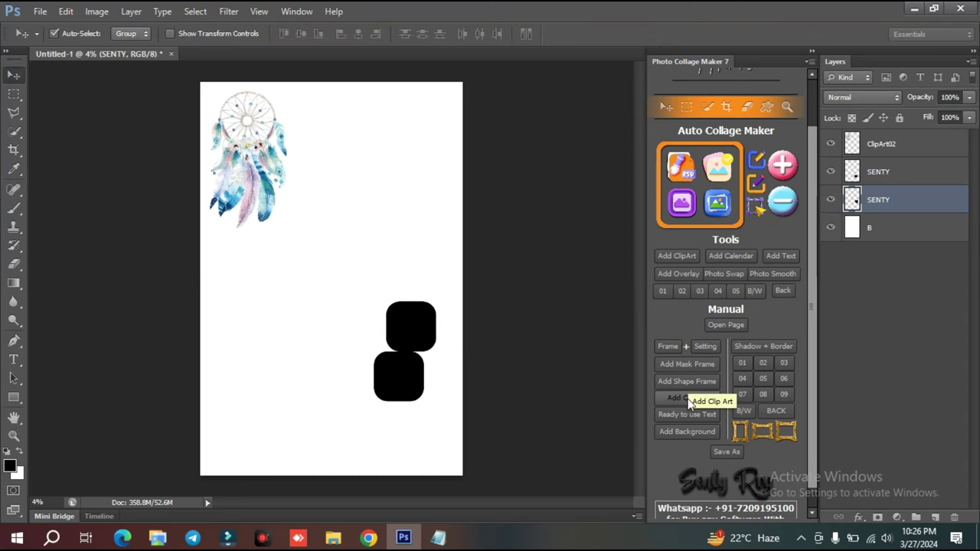
- Add a third rounded square above the others and enlarge it
click(687, 381)
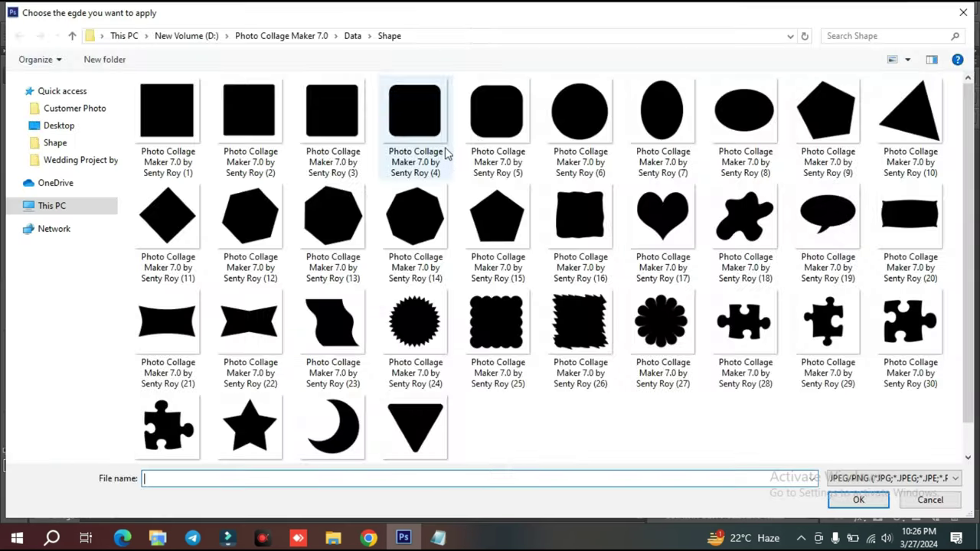
double_click(447, 153)
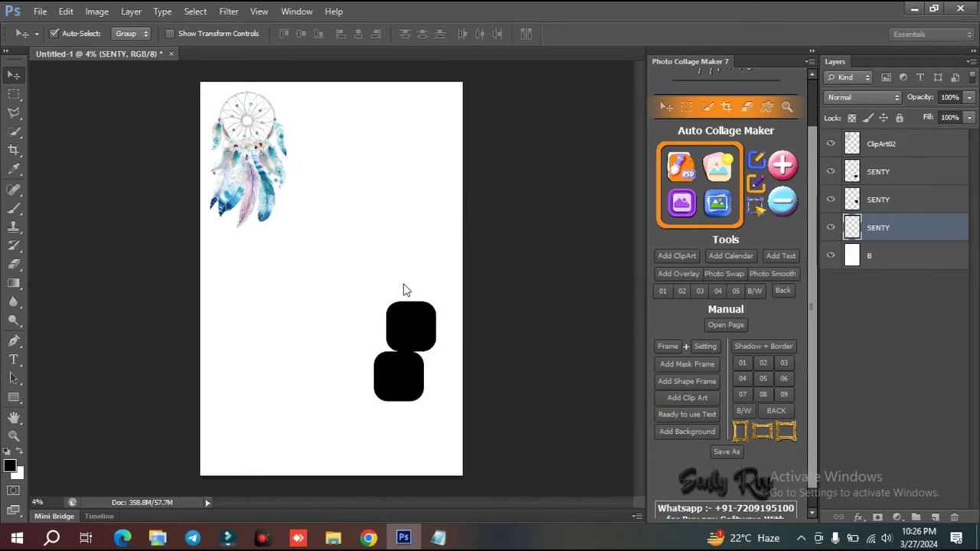
drag(353, 293, 433, 292)
drag(386, 253, 362, 236)
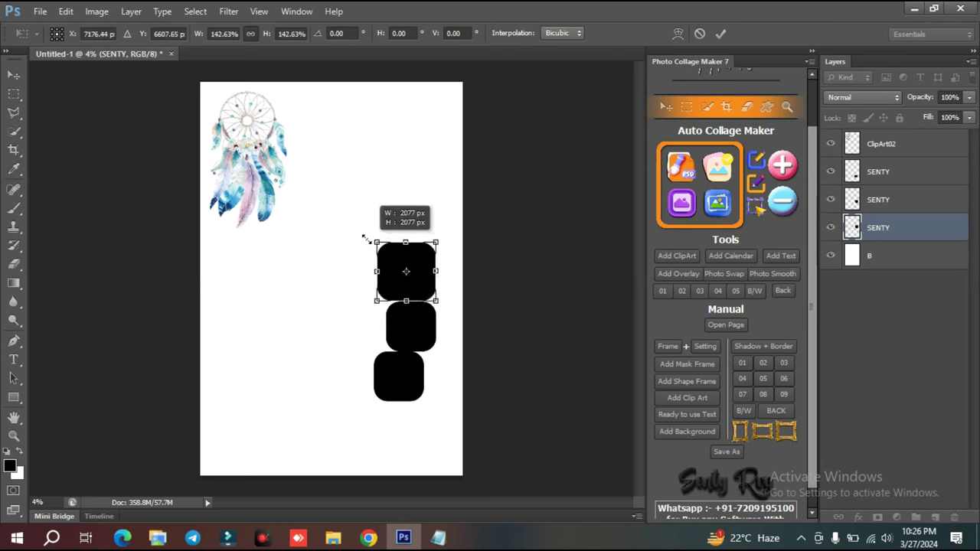
double_click(400, 300)
- Rearrange the three rounded squares into a stepped stack
mouse_move(411, 327)
mouse_down()
mouse_move(344, 242)
mouse_move(428, 203)
mouse_up()
mouse_move(425, 300)
mouse_down()
mouse_move(385, 362)
mouse_move(398, 286)
mouse_up()
drag(381, 334, 395, 367)
drag(422, 311, 422, 332)
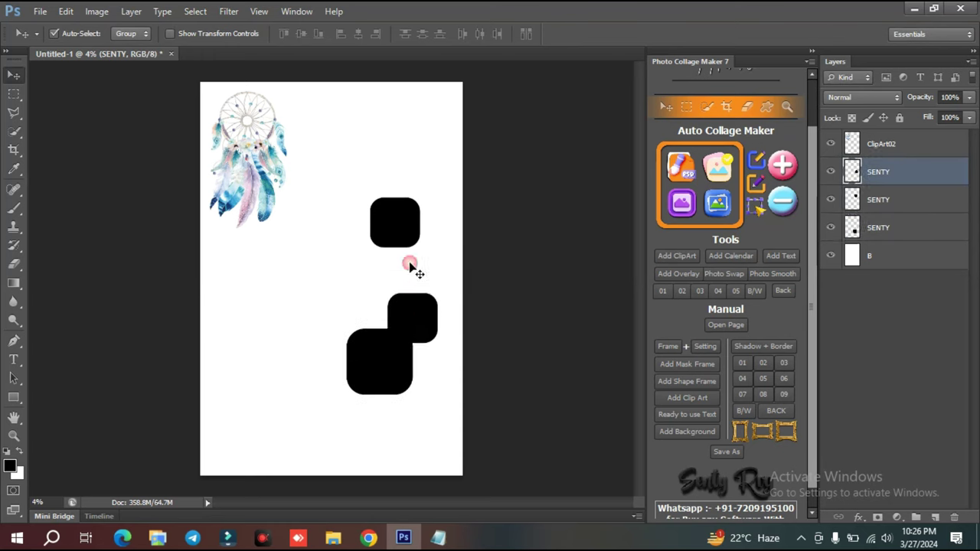
drag(399, 240, 417, 285)
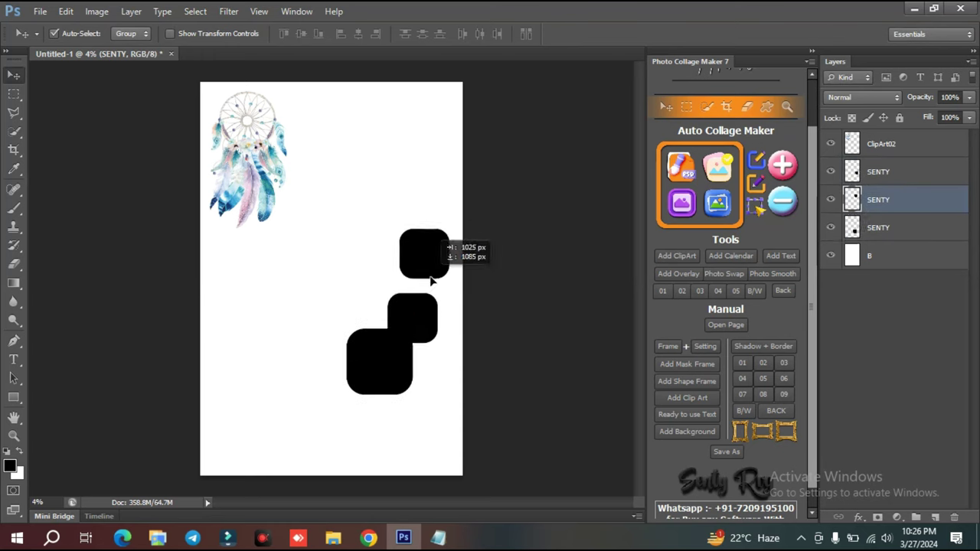
- Add a fourth rounded square, enlarged into the large left frame
click(693, 381)
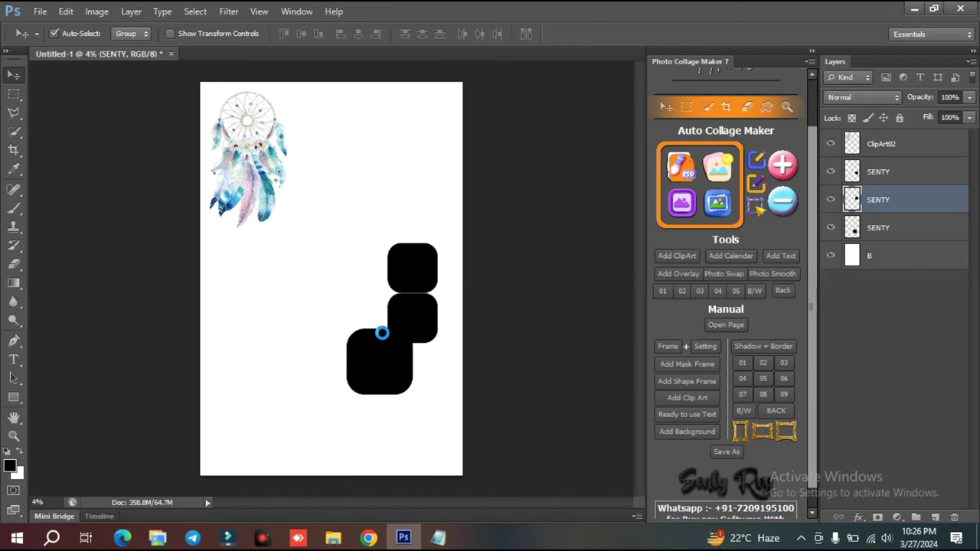
drag(302, 306, 211, 396)
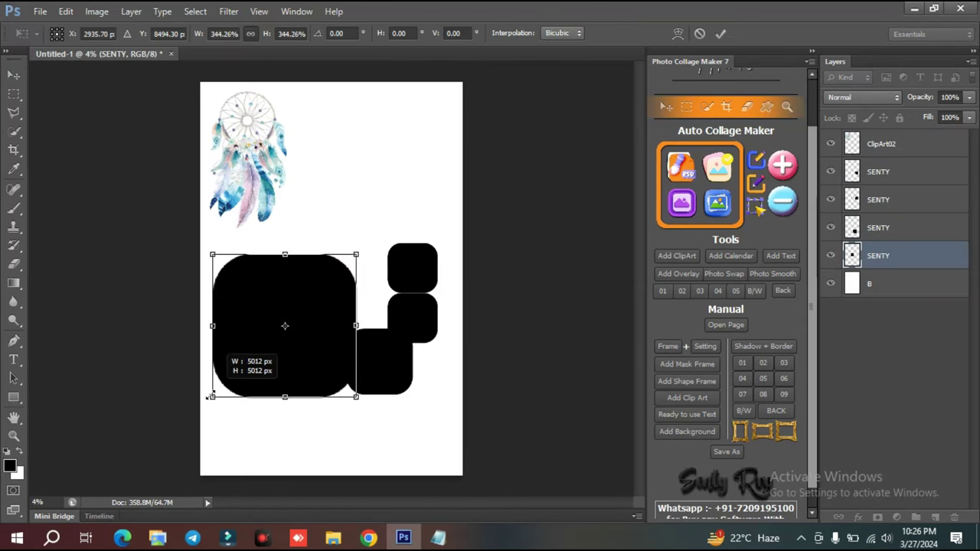
drag(356, 396, 372, 417)
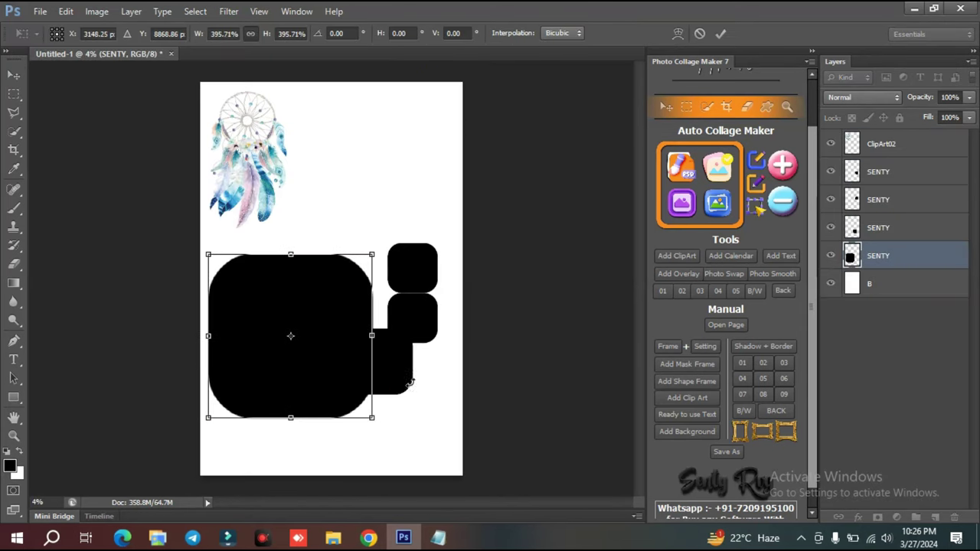
double_click(360, 392)
- Shift the bottom and top small squares down-right and up-right beside the large frame
mouse_move(394, 381)
mouse_down()
mouse_move(442, 404)
mouse_move(411, 393)
mouse_up()
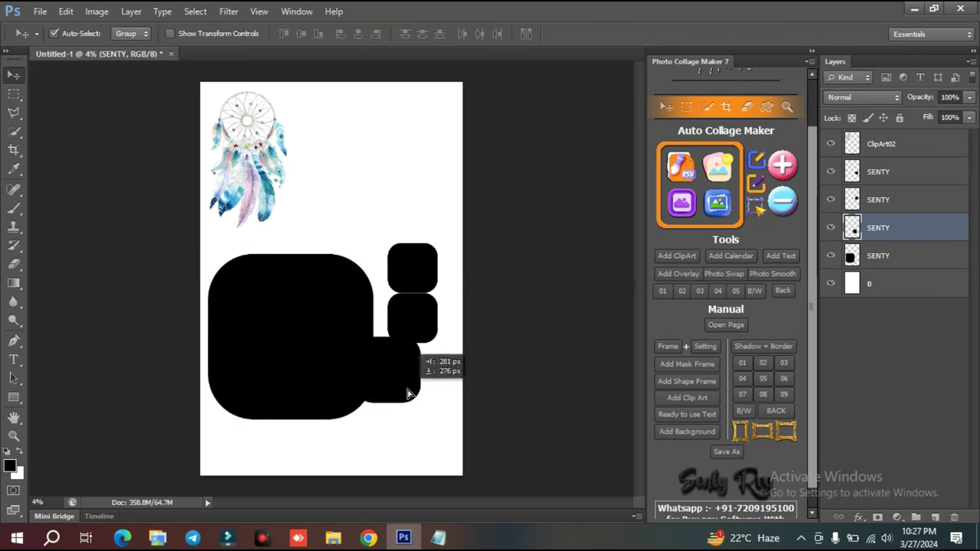
click(416, 328)
click(414, 279)
drag(414, 279, 428, 271)
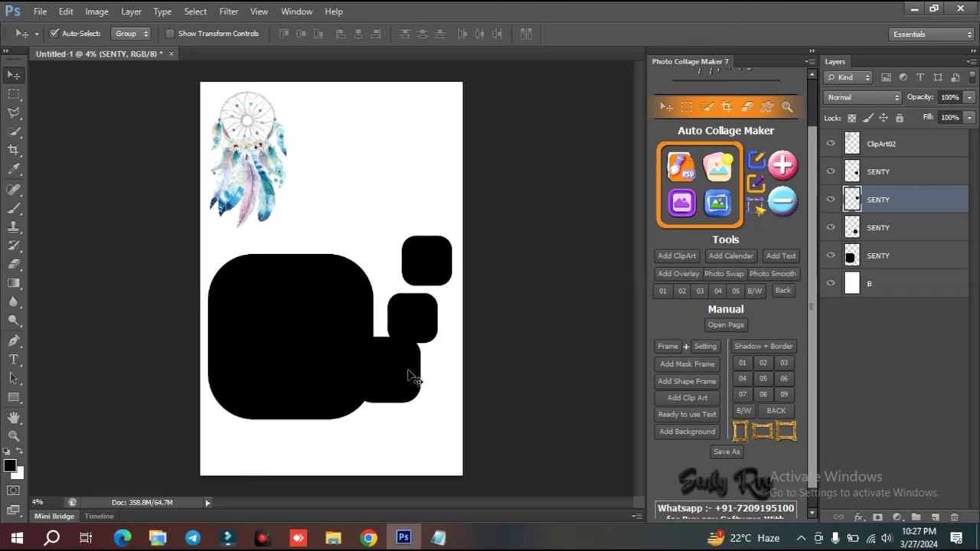
right_click(336, 342)
click(351, 343)
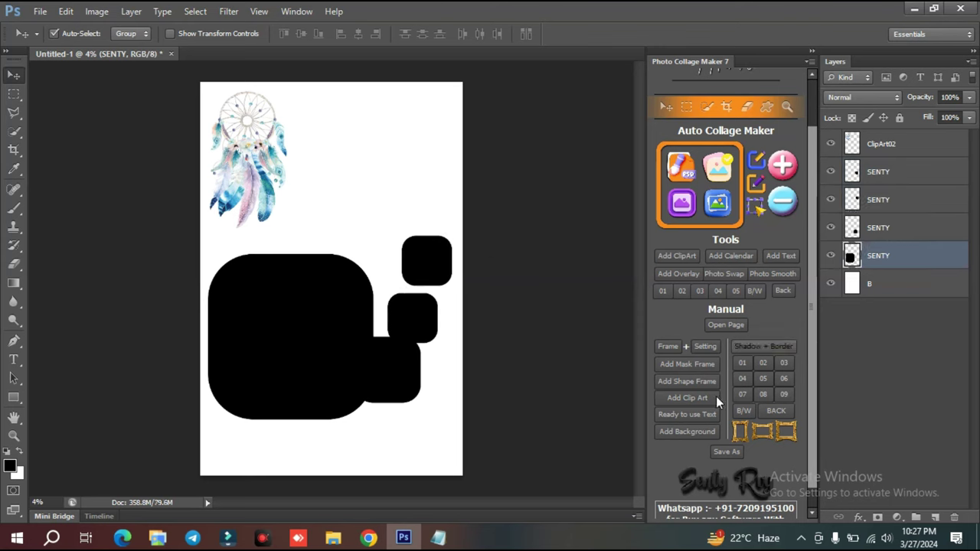
- Apply the Shadow + Border 01 style to all four rounded squares
click(741, 362)
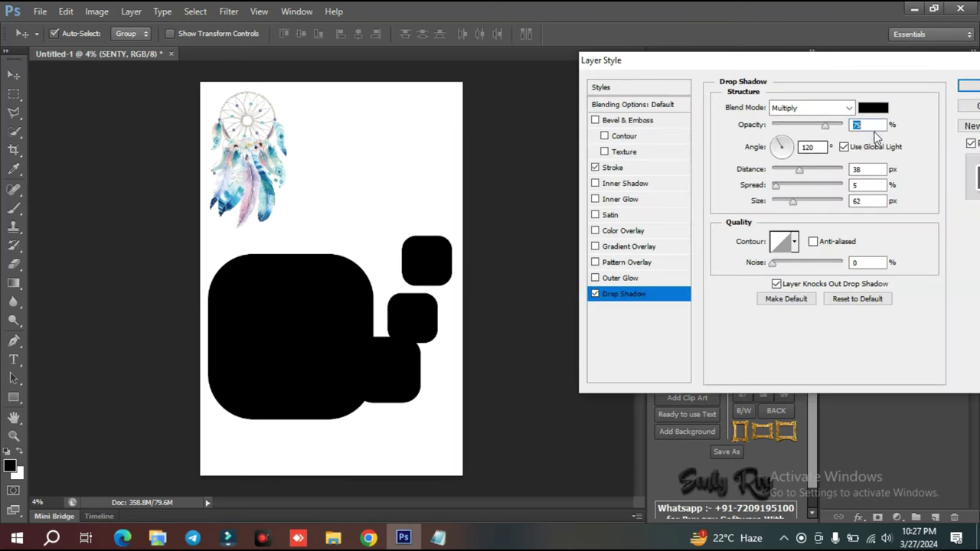
click(966, 87)
right_click(404, 382)
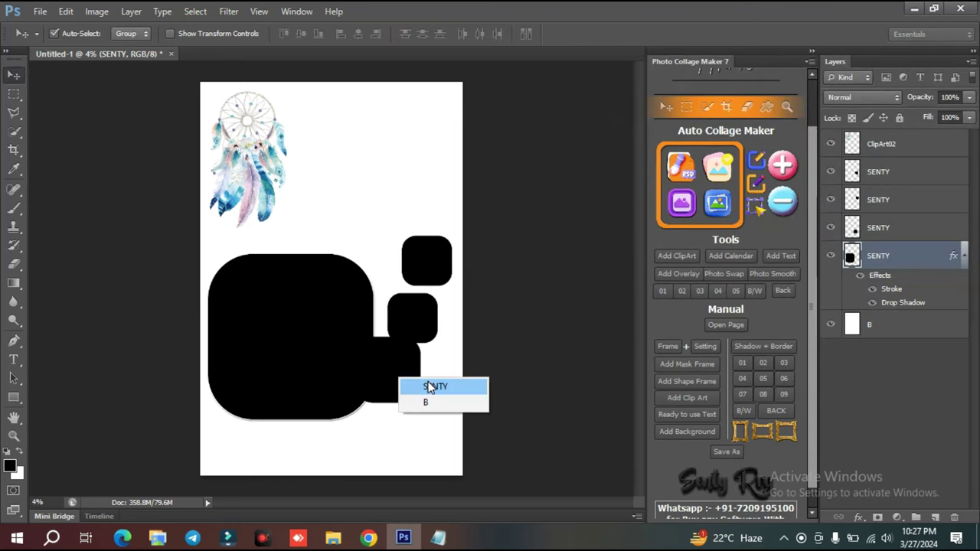
click(418, 385)
click(742, 363)
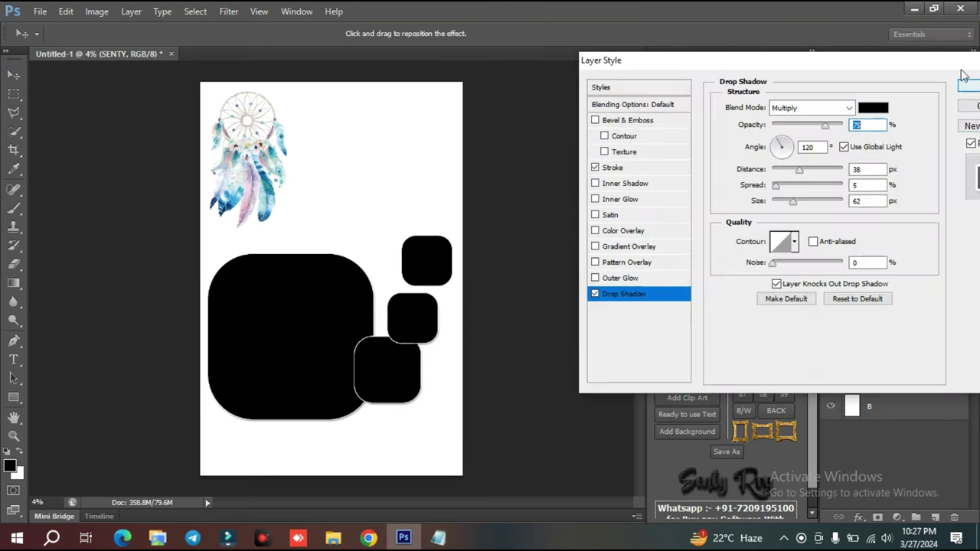
click(905, 95)
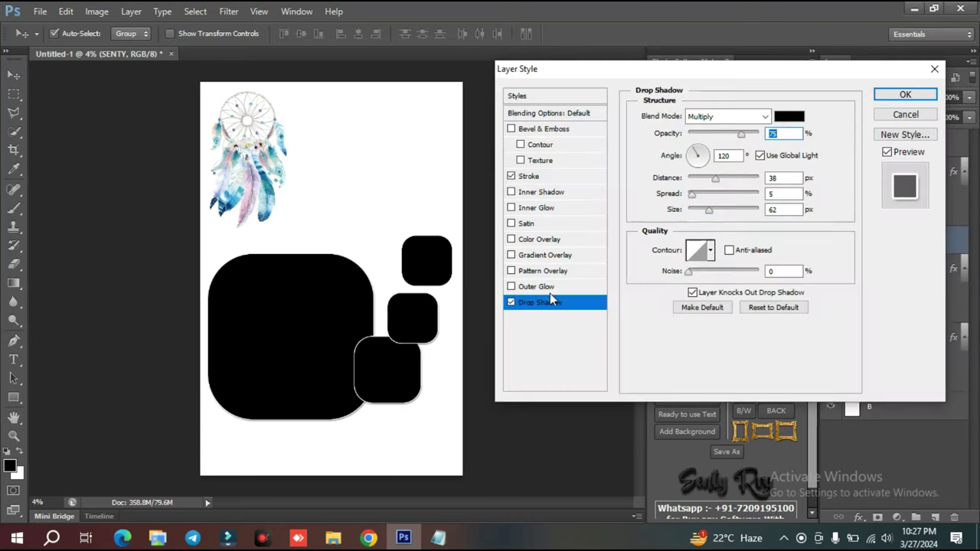
click(905, 94)
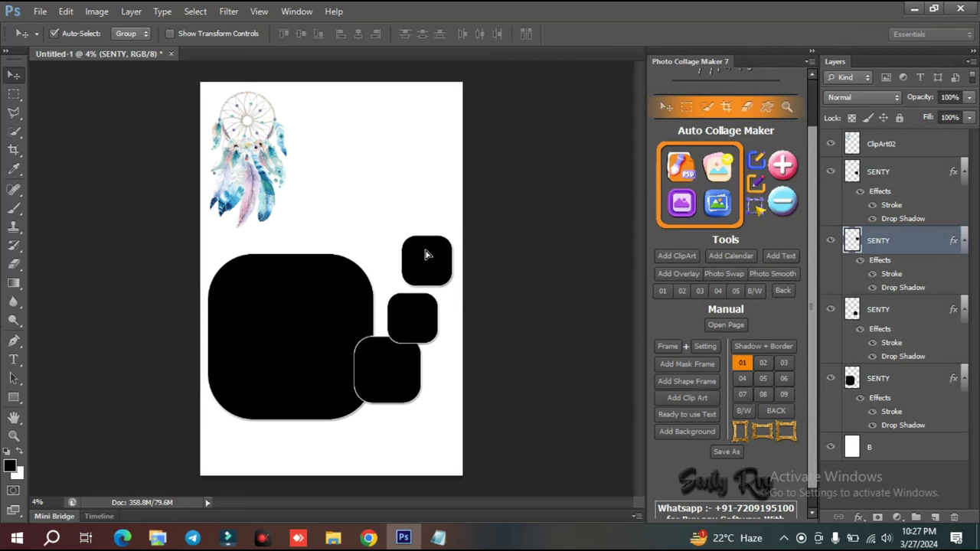
- Nudge the top and middle small squares into their final positions
drag(426, 255, 411, 247)
drag(412, 320, 420, 320)
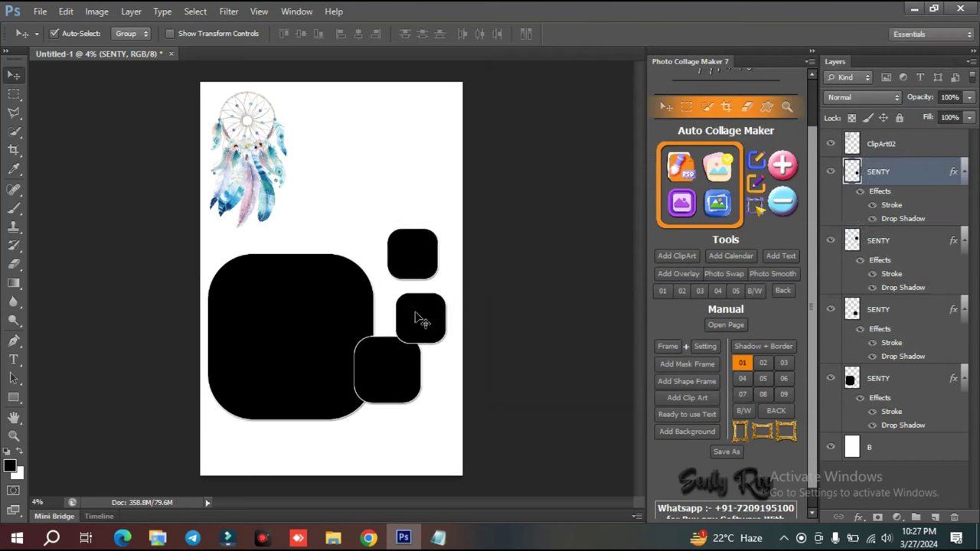
drag(425, 271, 410, 272)
drag(420, 320, 426, 314)
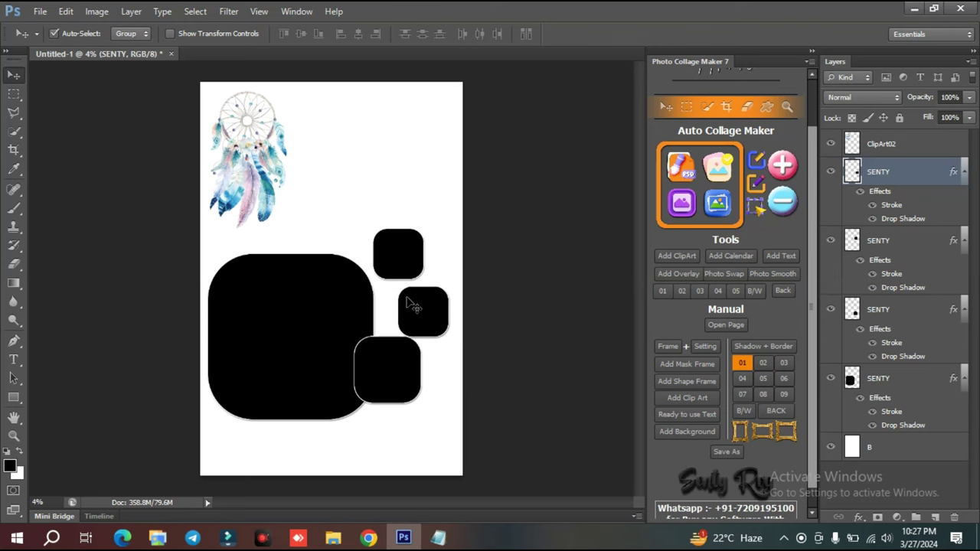
click(316, 334)
- Fill the four rounded frames with the Demo (17) couple photo, then select the Photo layer
click(682, 218)
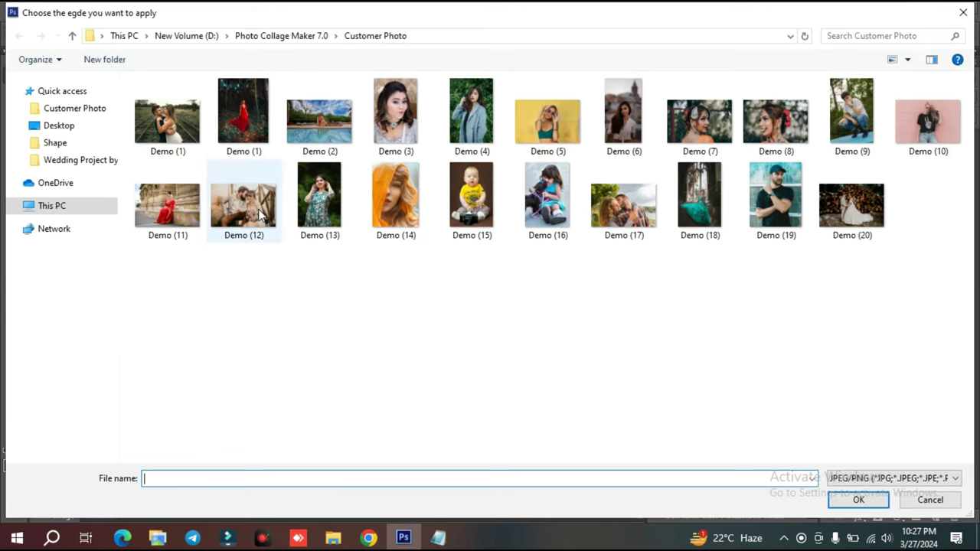
double_click(632, 229)
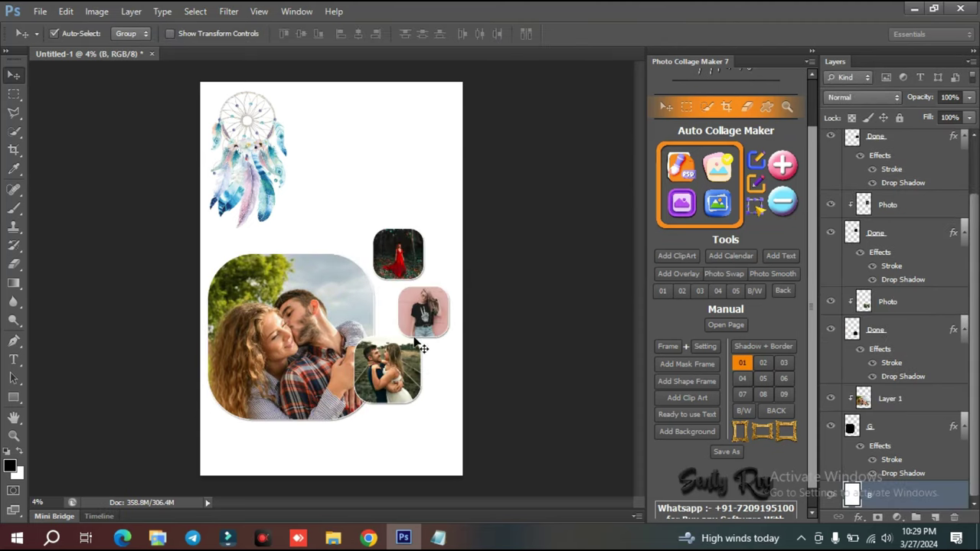
click(409, 264)
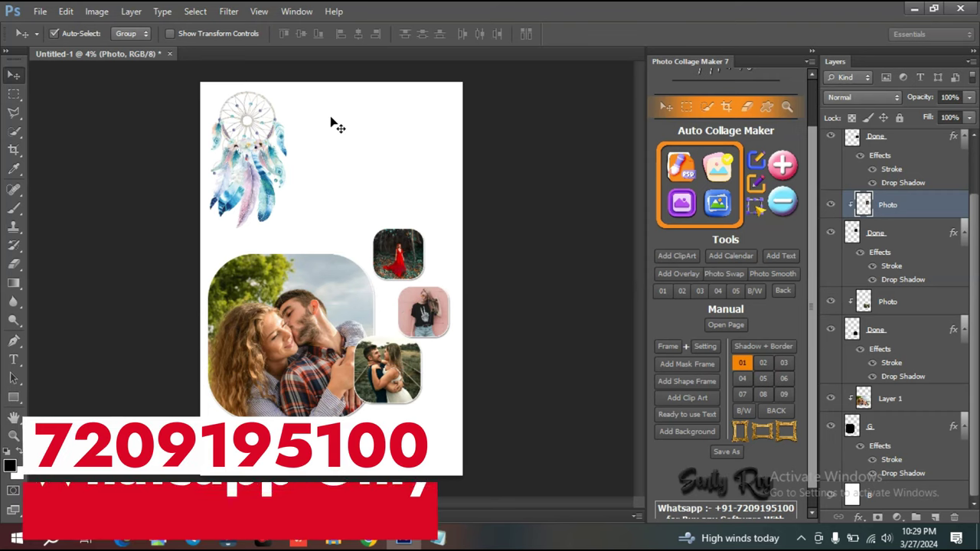
- Place the April calendar, scaled small, at the page's upper right opposite the dreamcatcher
click(732, 256)
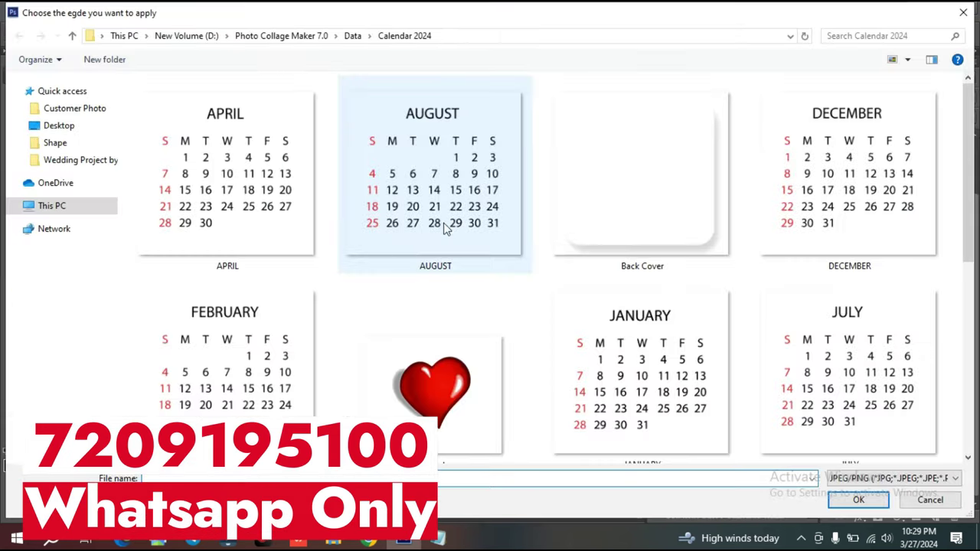
double_click(264, 184)
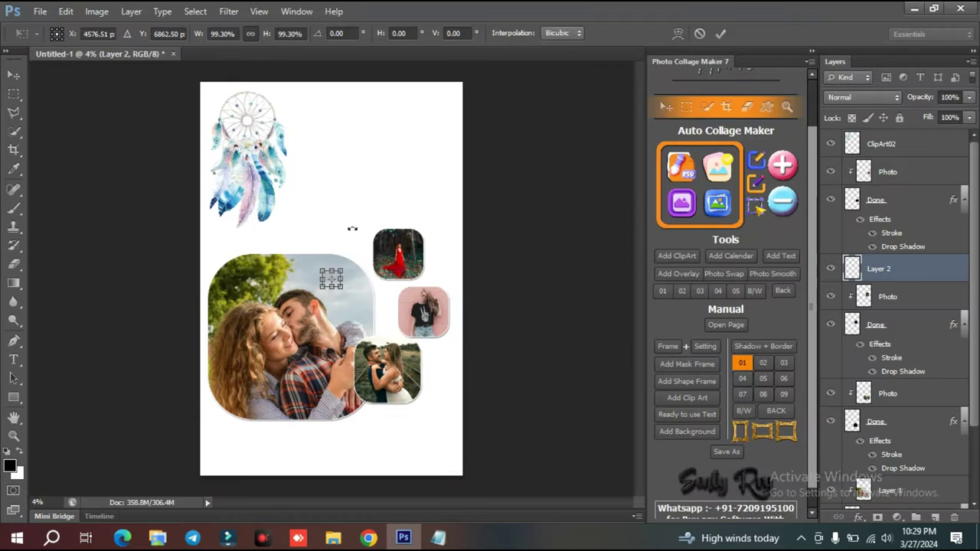
mouse_move(346, 263)
mouse_down()
mouse_move(376, 232)
mouse_move(423, 125)
mouse_up()
key(Return)
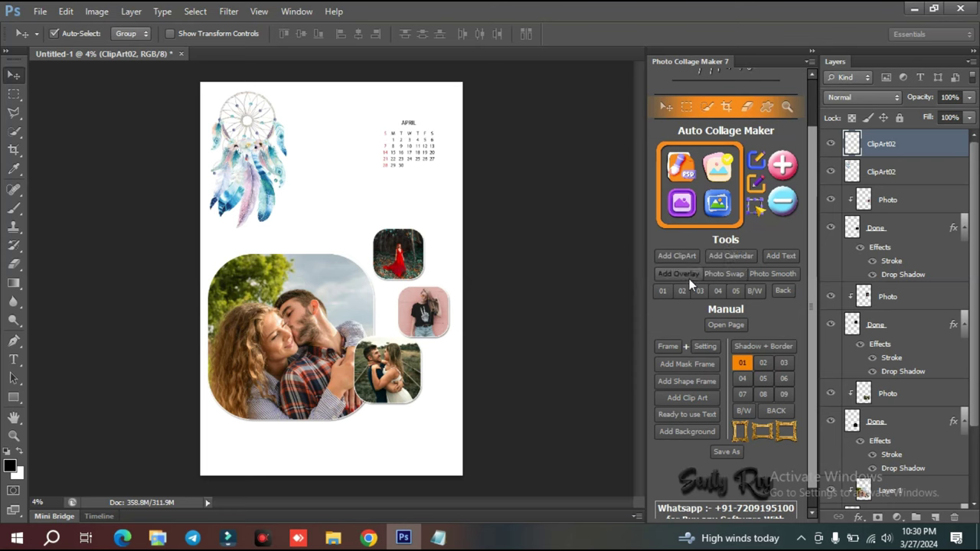
- Place the kissing-couple clipart from the Love folder at the page's bottom right
click(697, 399)
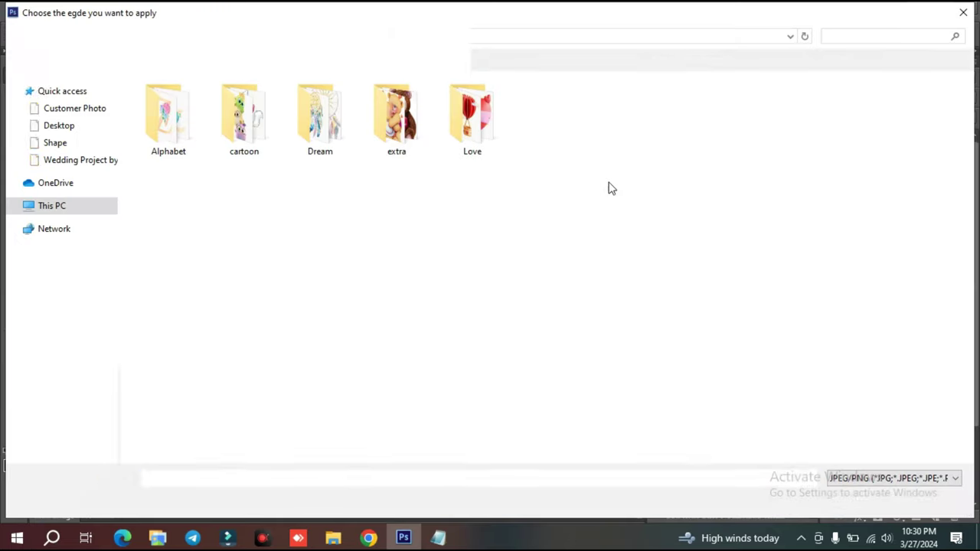
double_click(445, 124)
double_click(509, 165)
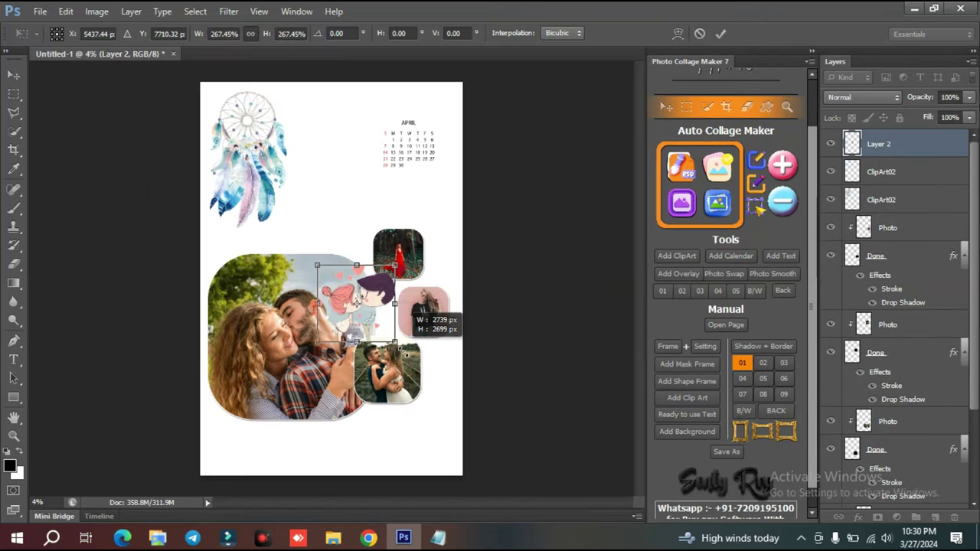
mouse_move(381, 313)
mouse_down()
mouse_move(417, 326)
mouse_move(430, 383)
mouse_move(420, 433)
mouse_up()
key(Return)
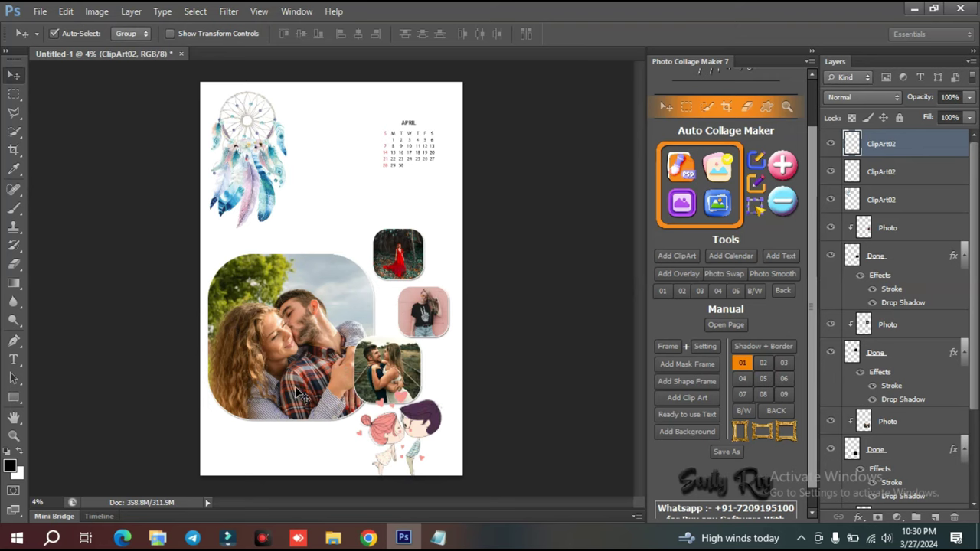
- Reposition the large and small couple photos inside their frames
drag(301, 394, 301, 400)
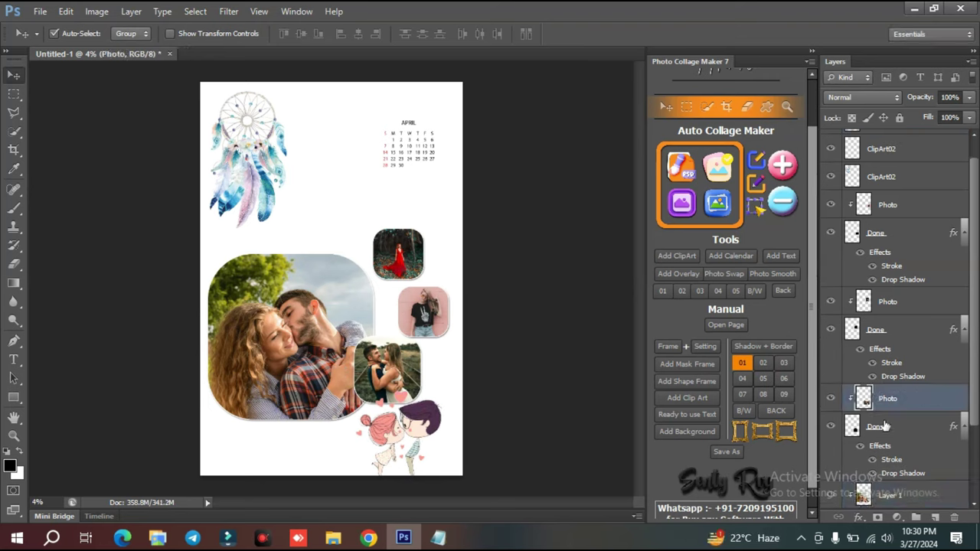
click(395, 376)
drag(420, 358, 428, 344)
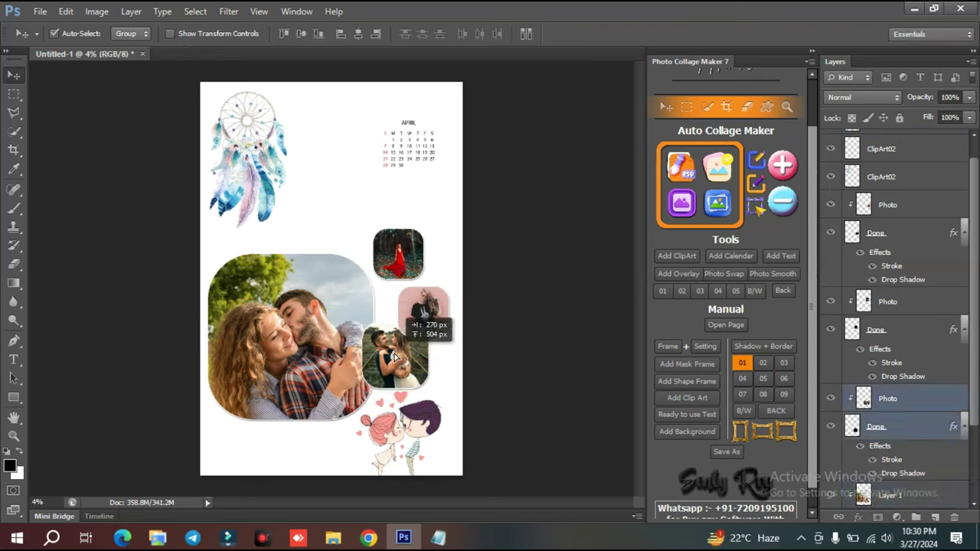
click(442, 320)
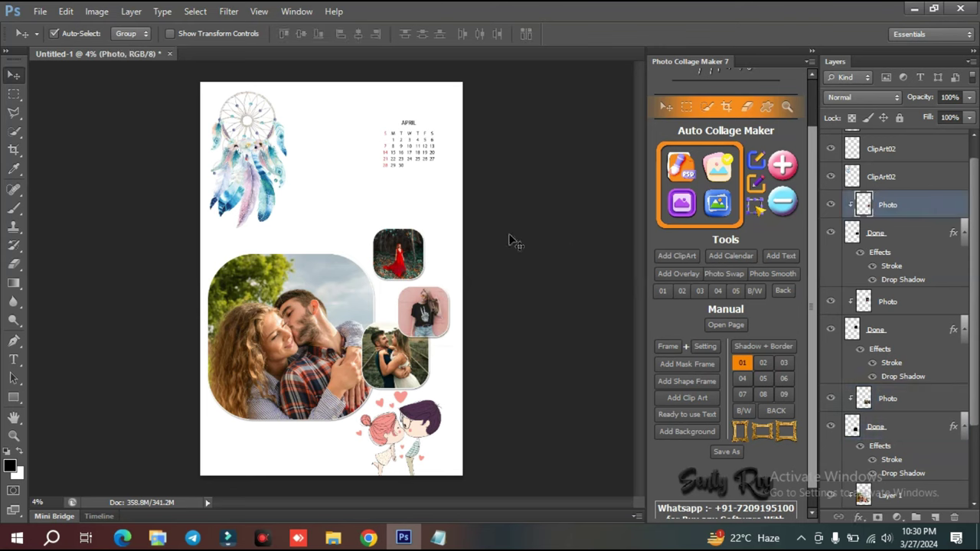
click(414, 264)
click(360, 205)
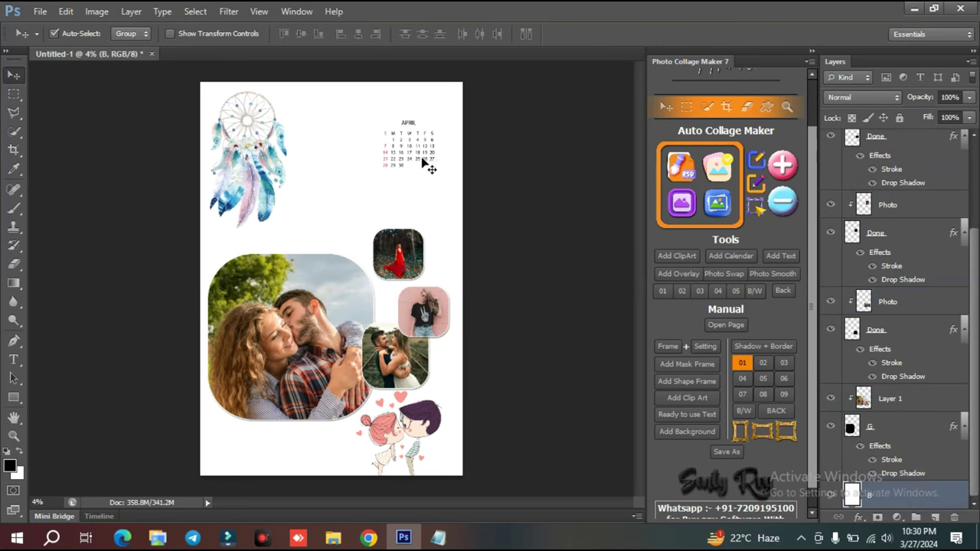
- Enlarge the April calendar to about 149%
click(414, 126)
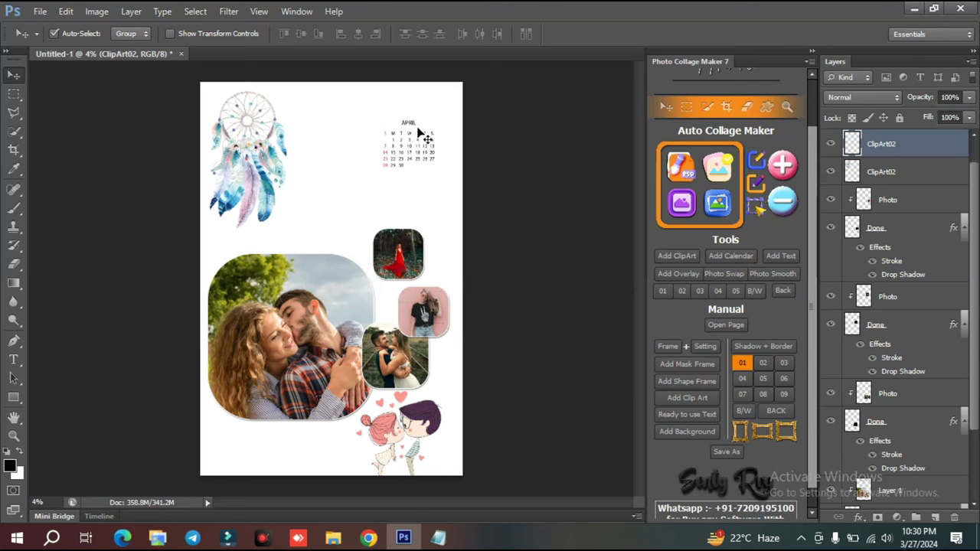
click(755, 207)
drag(436, 167, 366, 181)
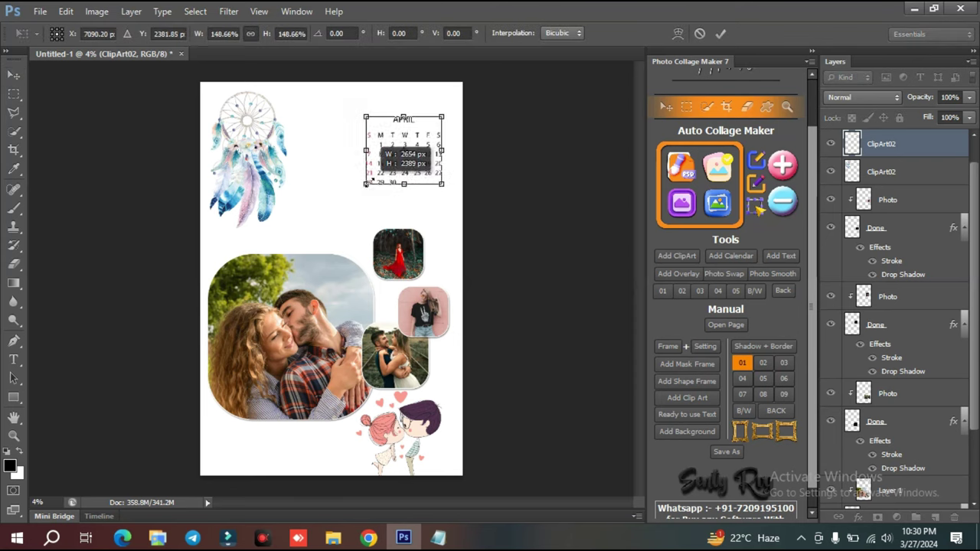
key(Return)
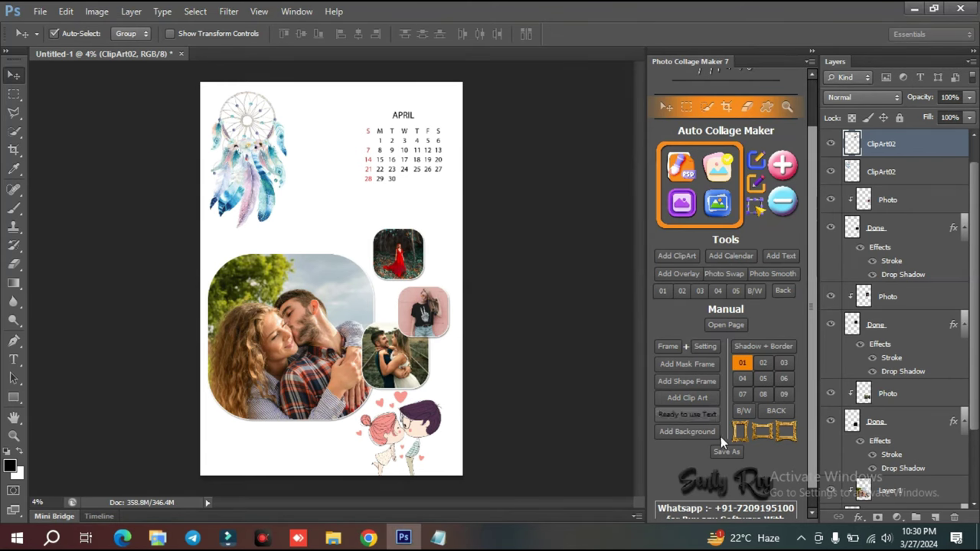
- Add a soft pink-yellow-blue watercolour background, leaving it unblurred
click(689, 433)
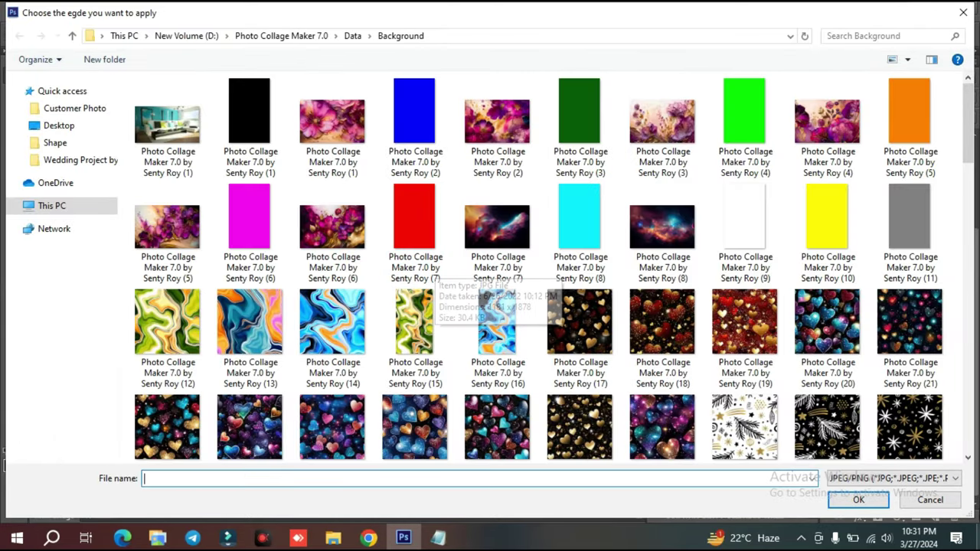
scroll(754, 298, down, 3)
scroll(754, 298, down, 3)
scroll(856, 325, down, 2)
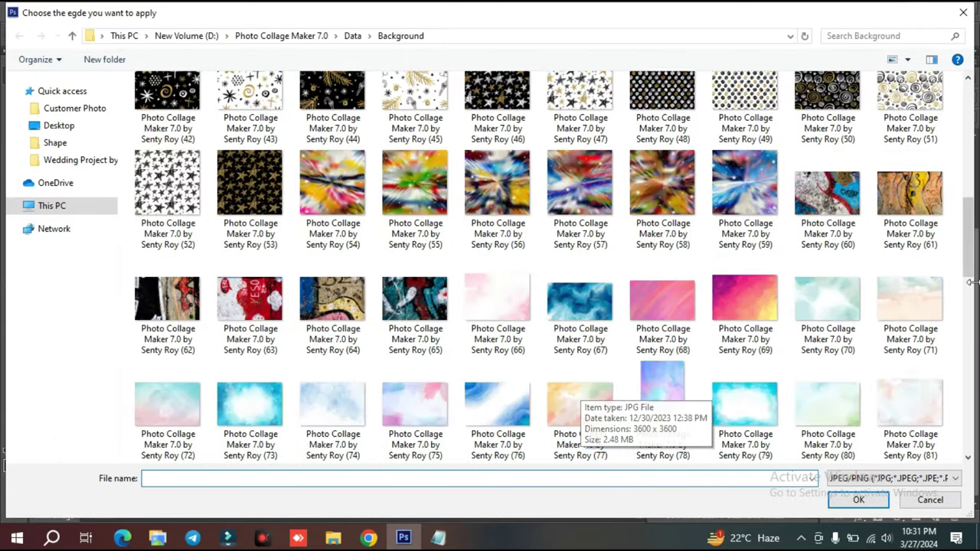
scroll(969, 308, down, 2)
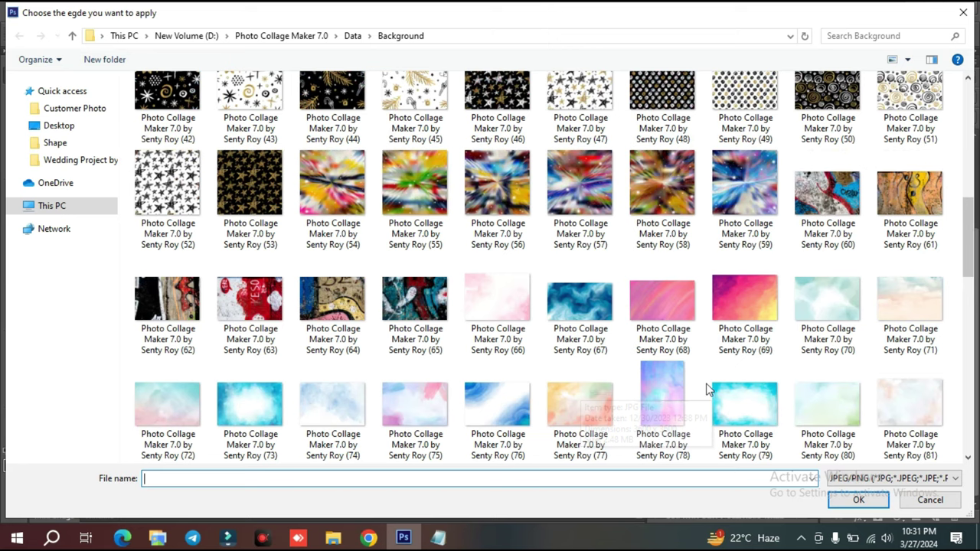
scroll(617, 401, down, 5)
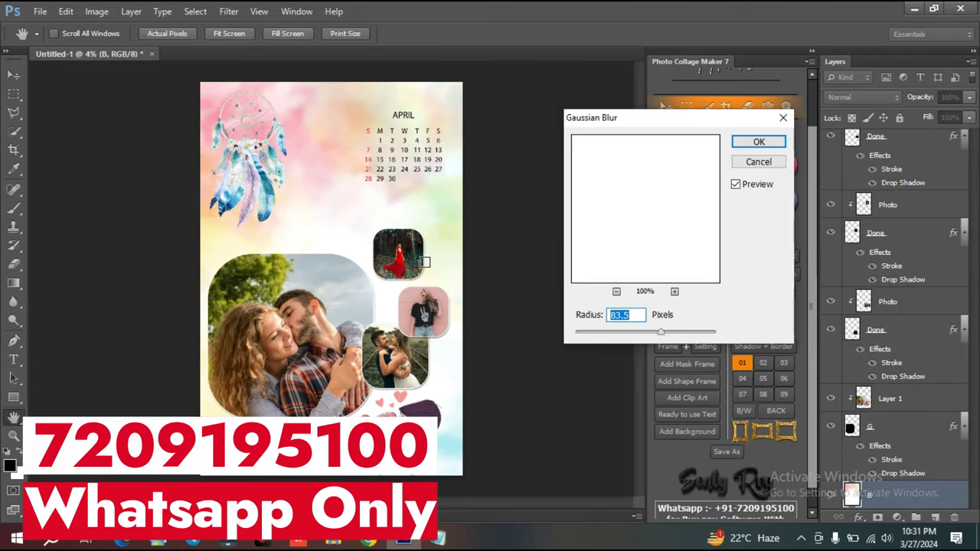
click(758, 161)
click(566, 317)
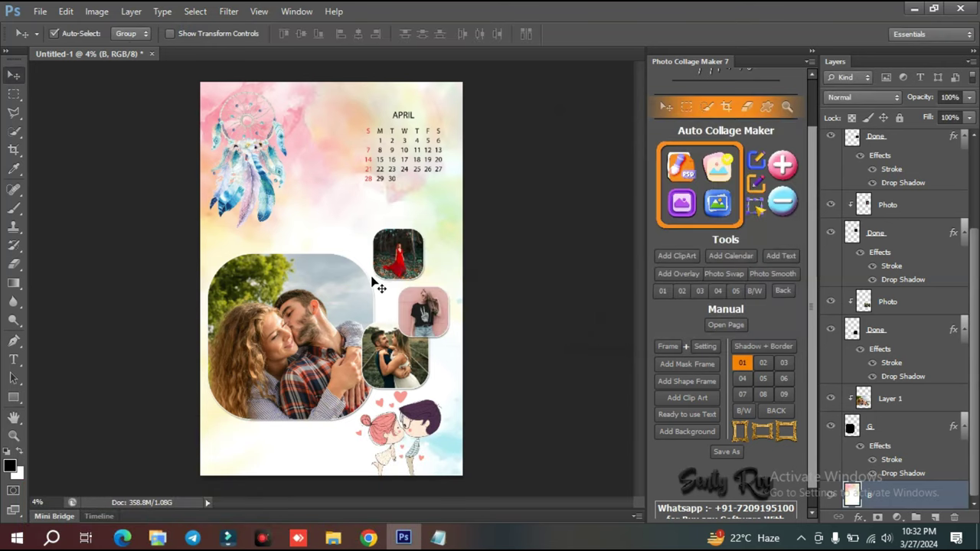
- Delete the pastel dreamcatcher and place the orchid dreamcatcher from the Dream folder
drag(267, 209, 279, 215)
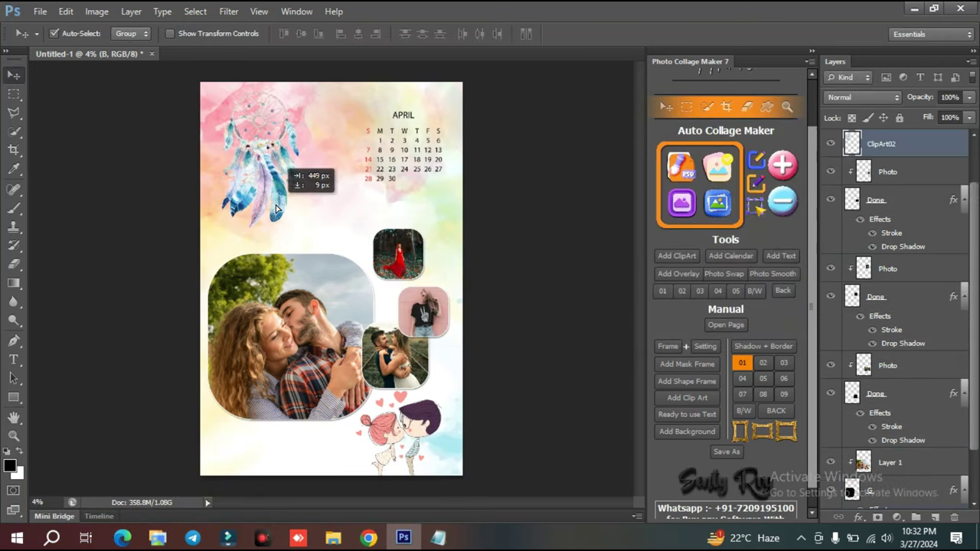
key(Delete)
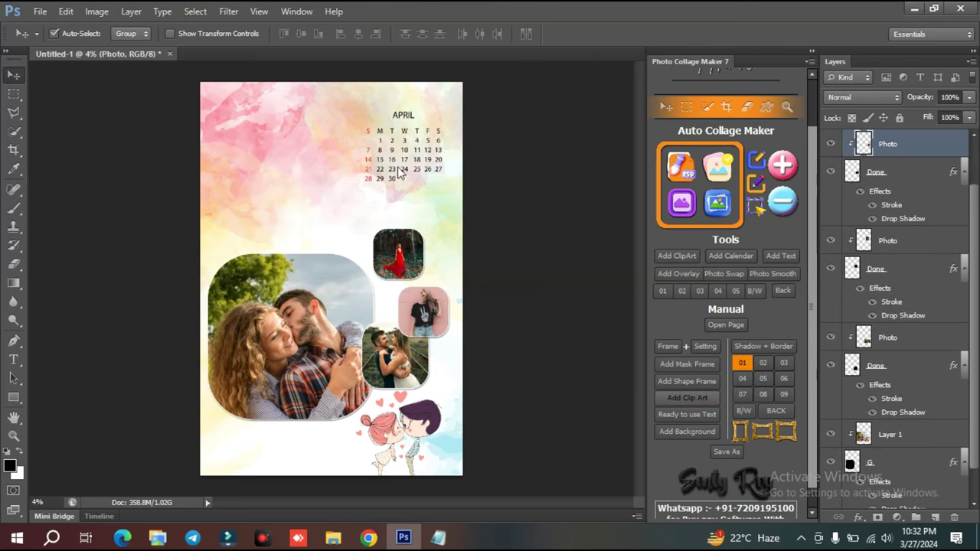
click(676, 399)
double_click(333, 133)
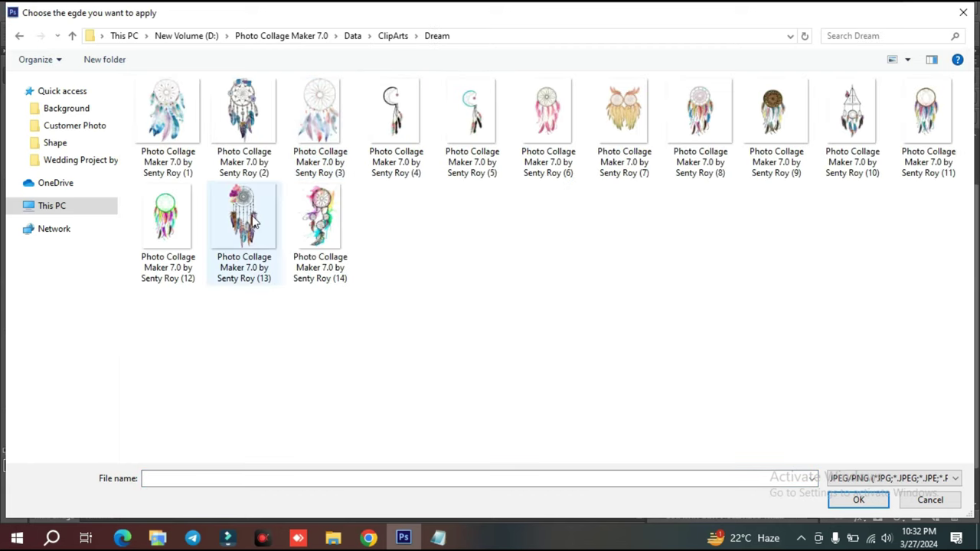
double_click(253, 220)
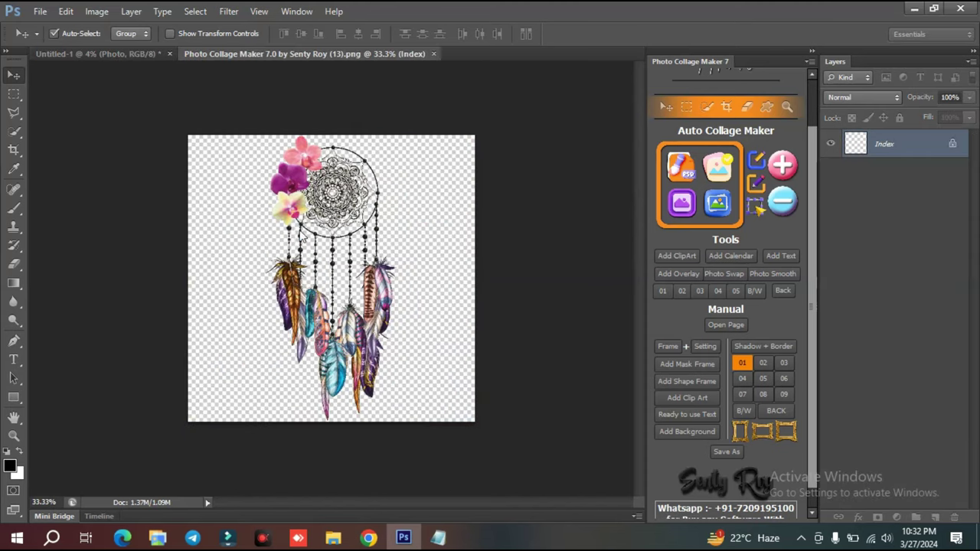
- Enlarge the new dreamcatcher about fourfold and move it to the page's top left
drag(322, 261, 274, 157)
drag(312, 206, 257, 150)
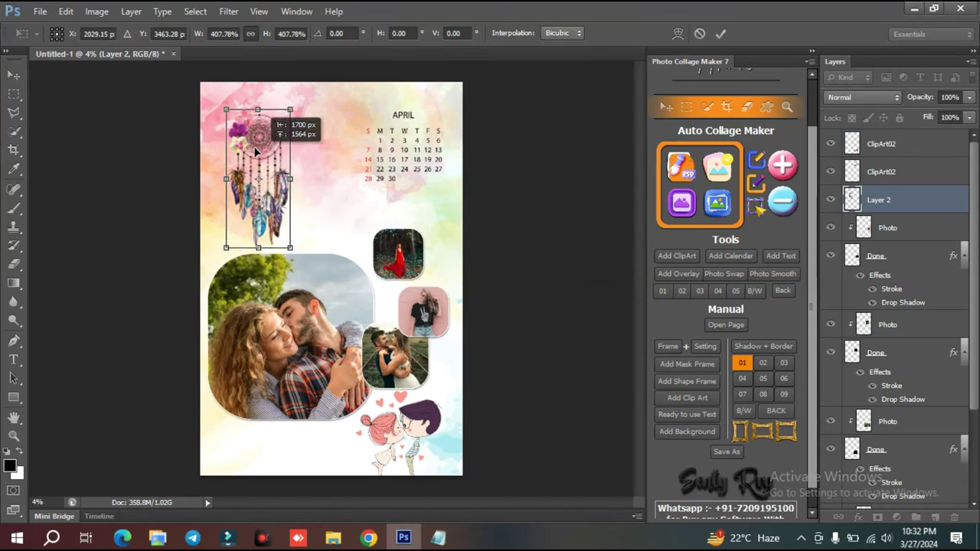
key(Return)
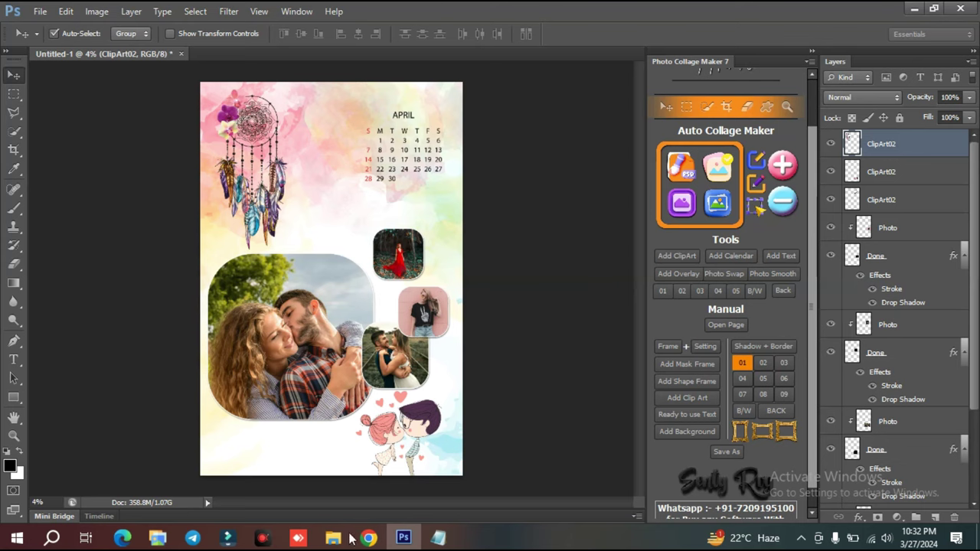
mouse_move(368, 538)
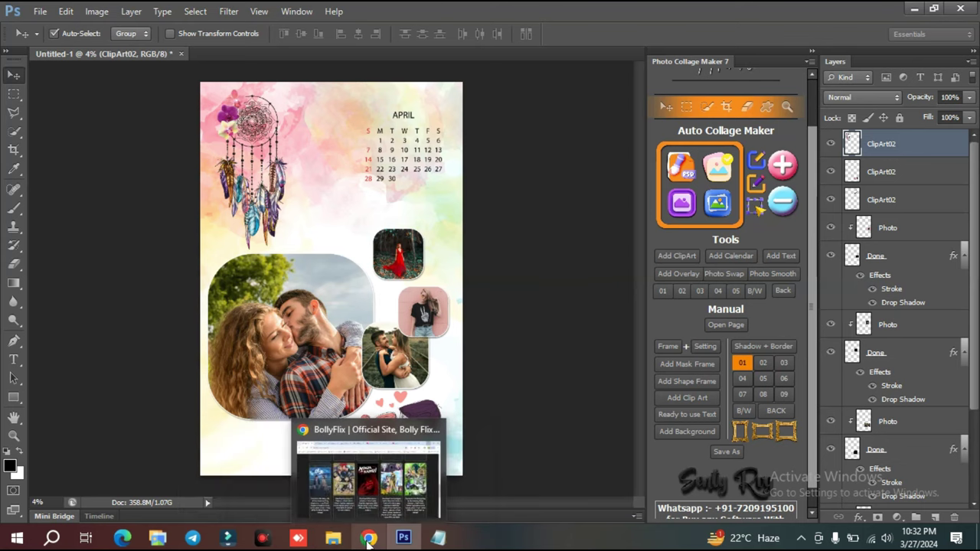
click(368, 538)
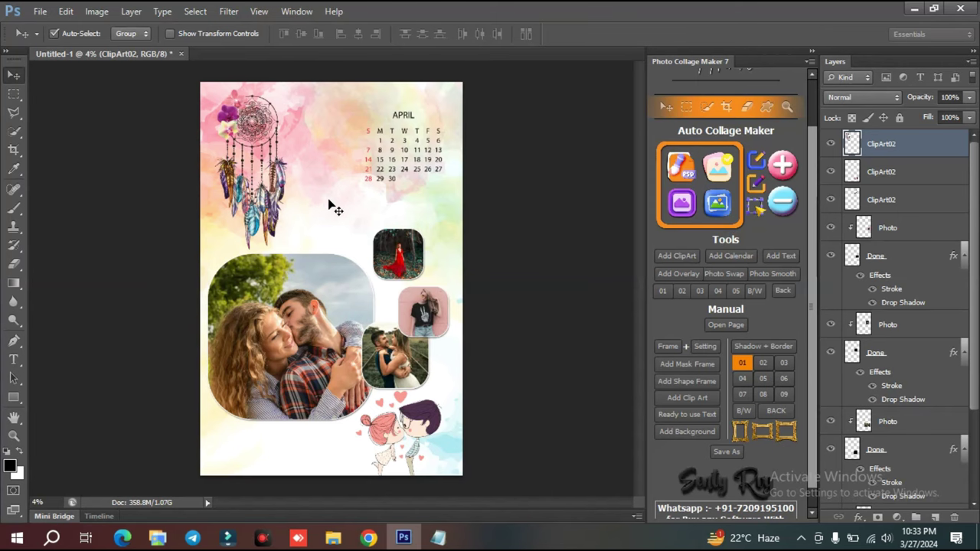
- Paste the 'Thinking of you keeps me awake…' quote into a text box between dreamcatcher and calendar
key(ctrl+plus)
key(ctrl+plus)
key(ctrl+plus)
key(ctrl+plus)
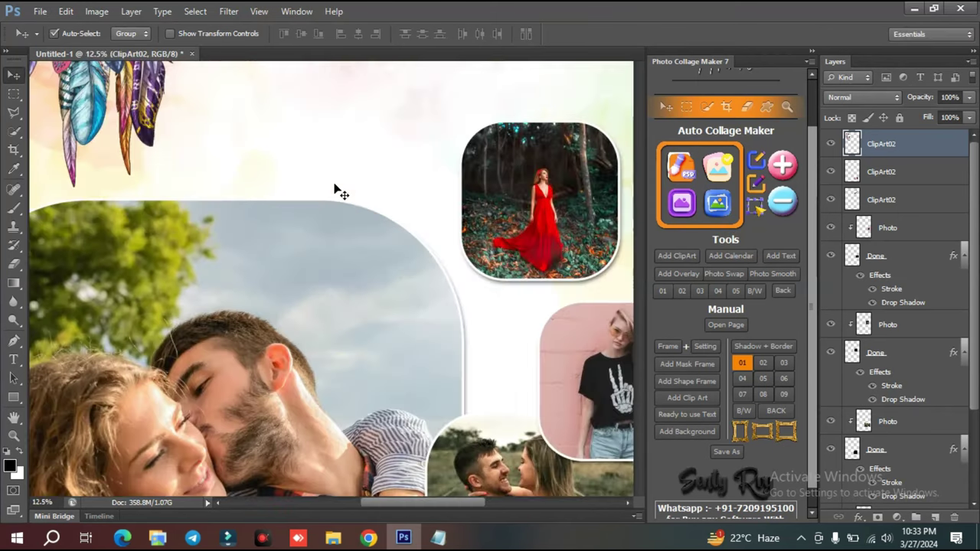
drag(356, 160, 377, 497)
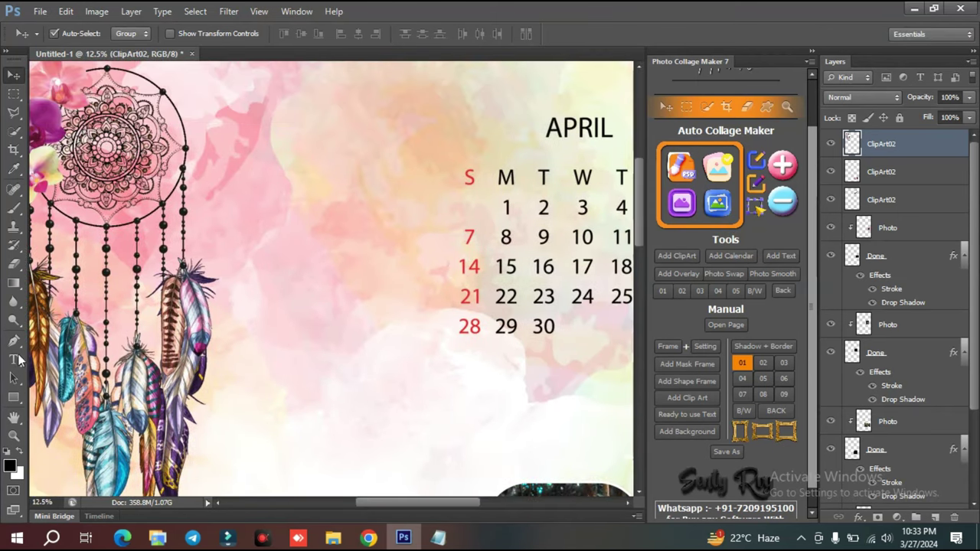
key(t)
drag(227, 100, 432, 398)
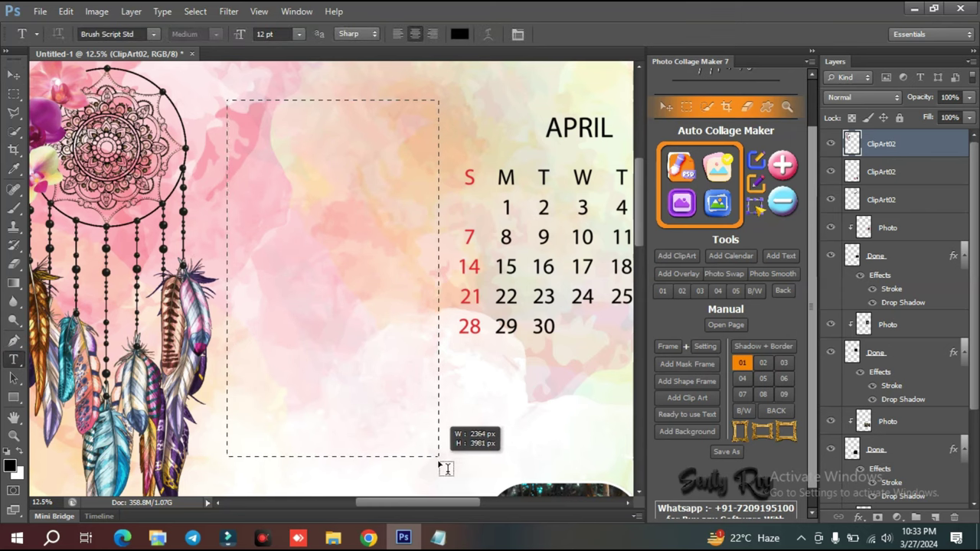
drag(440, 406, 460, 459)
click(463, 325)
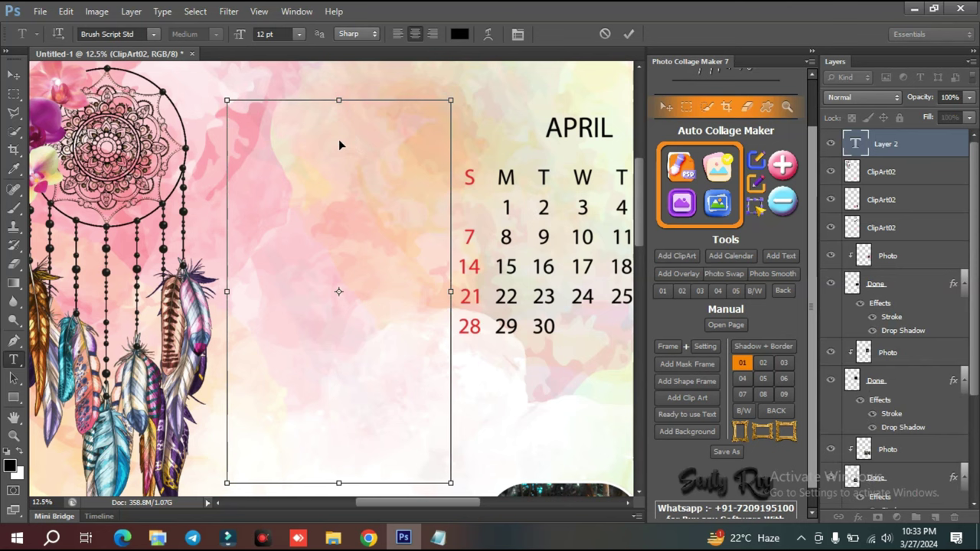
text(Thinking of you keeps me awake. Dreaming of you keeps me asleep. Being with you keeps me alive.)
- Set the whole quote to 39 pt and commit the text
key(ctrl+a)
click(259, 35)
text(36)
key(Return)
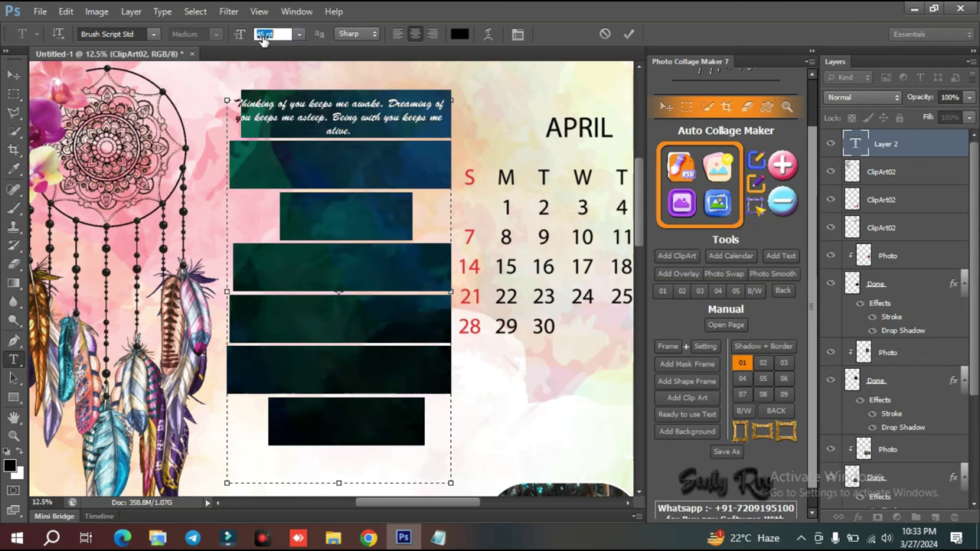
key(Up)
key(Up)
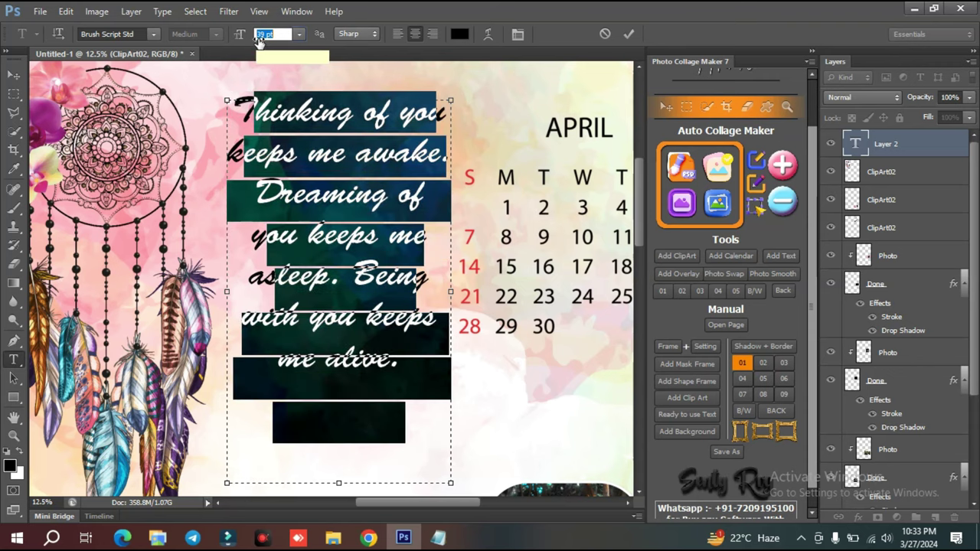
key(Up)
click(14, 74)
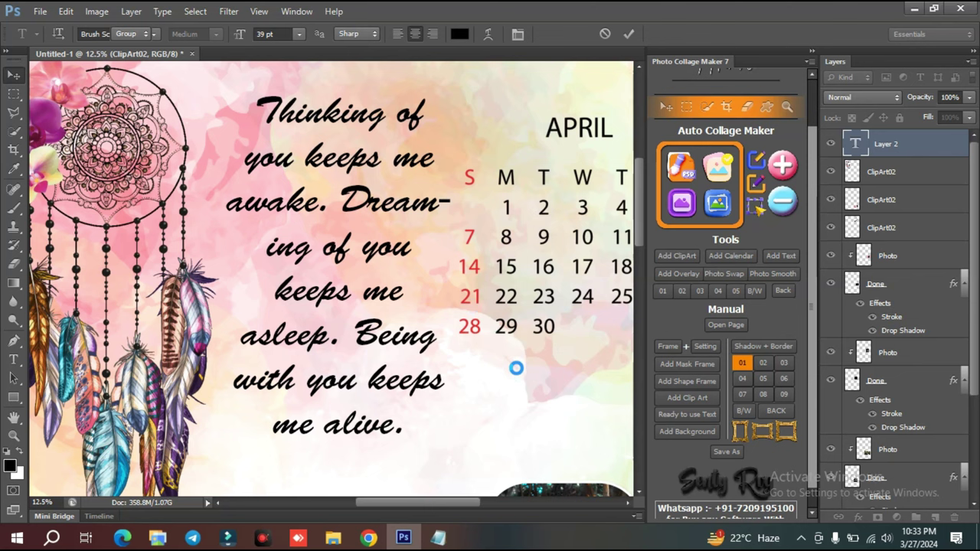
- Move the quote text slightly lower on the page
scroll(516, 368, down, 1)
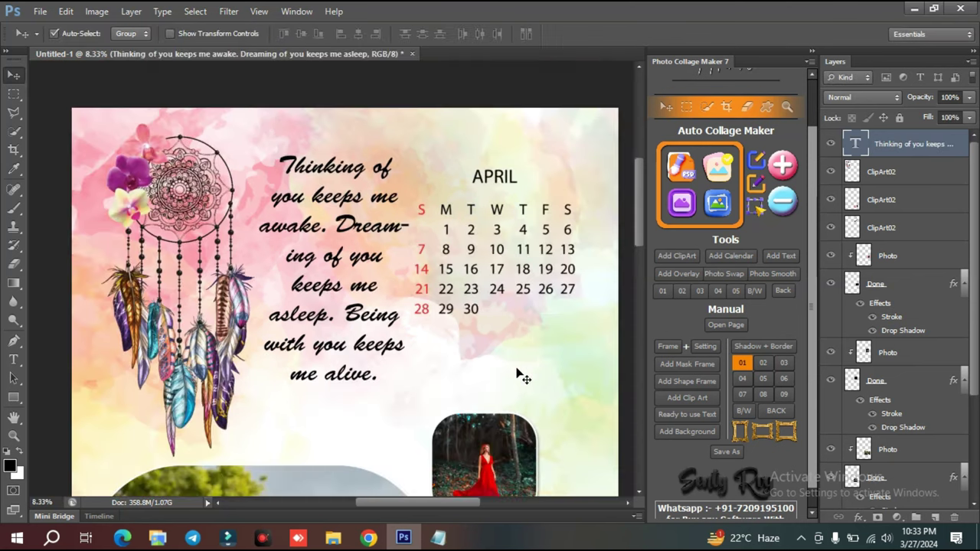
scroll(517, 372, down, 1)
scroll(520, 375, down, 1)
scroll(518, 375, down, 1)
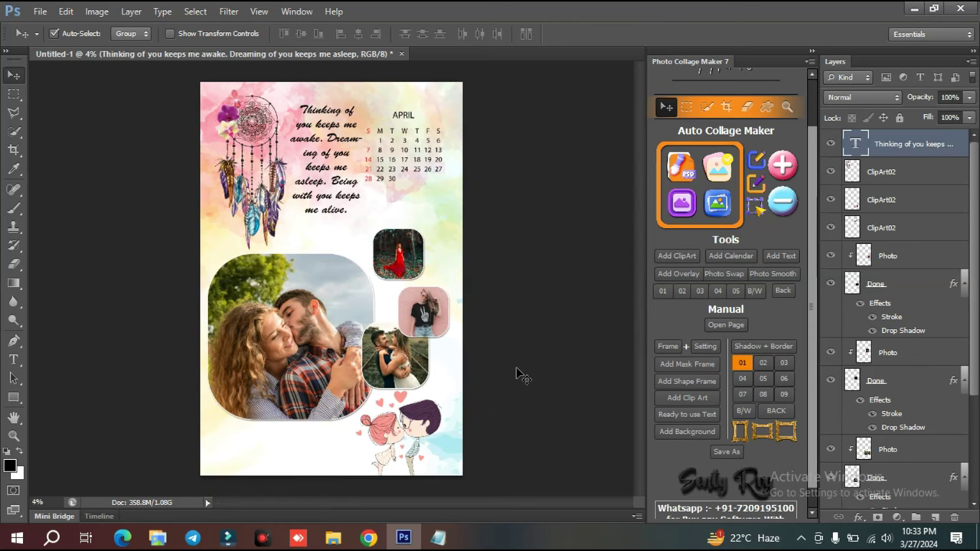
scroll(517, 370, up, 1)
scroll(517, 371, up, 1)
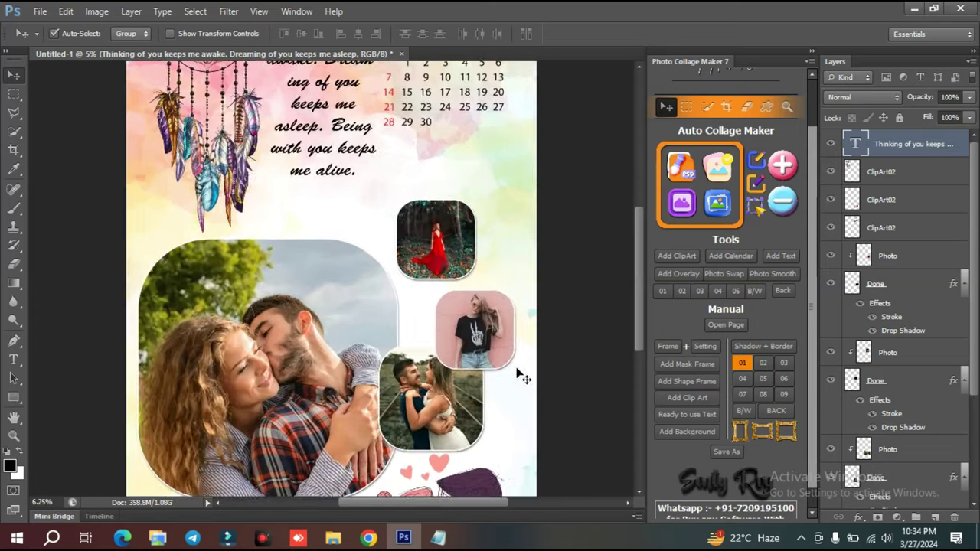
scroll(355, 201, up, 1)
drag(352, 250, 354, 267)
click(460, 127)
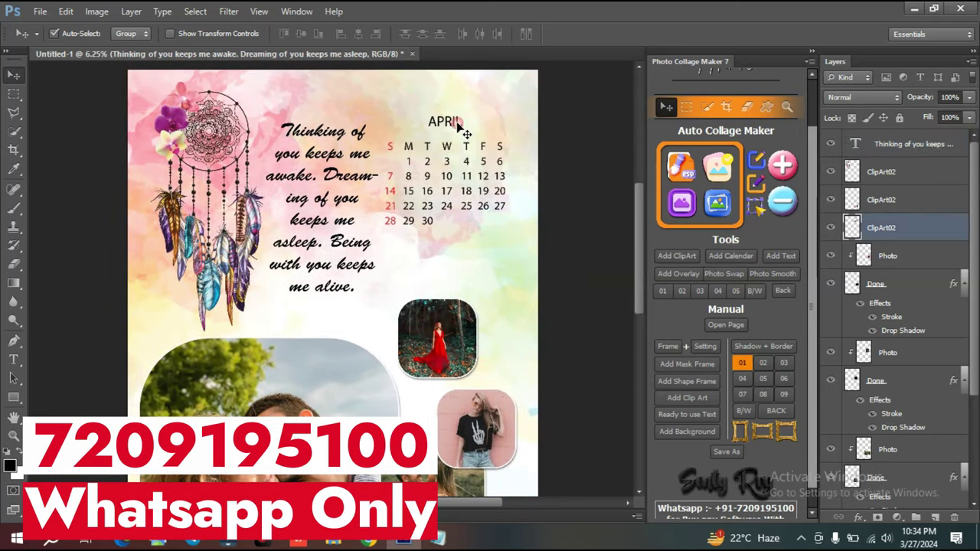
- Shift the April calendar up and right, then preview the page in the first wall-frame mockup
drag(457, 123, 470, 108)
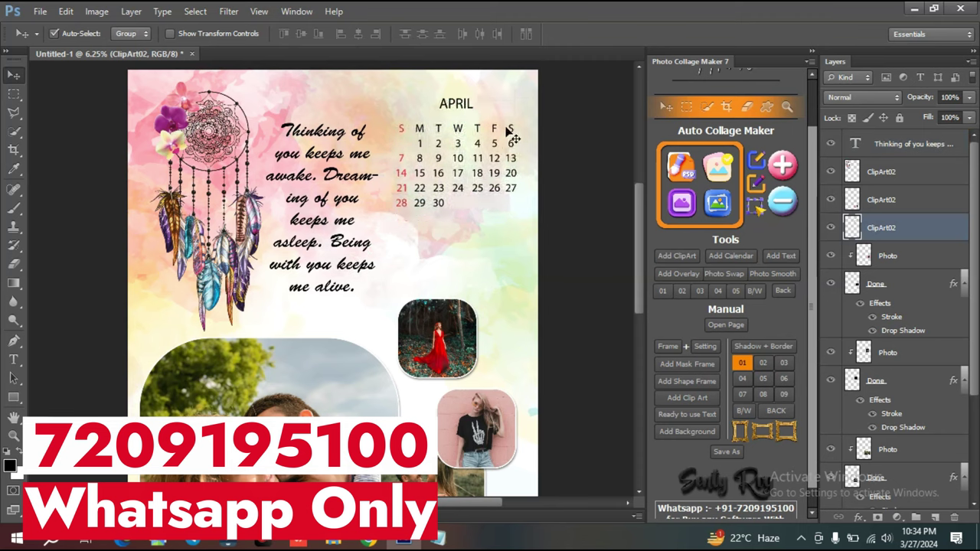
scroll(459, 284, down, 6)
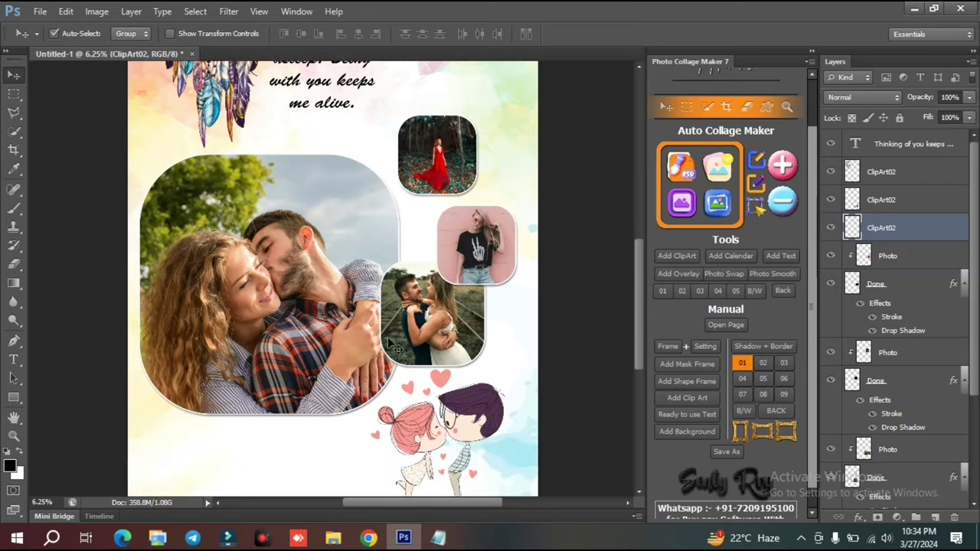
scroll(377, 375, down, 3)
scroll(360, 367, up, 2)
scroll(328, 350, up, 4)
scroll(329, 350, up, 1)
scroll(321, 368, down, 5)
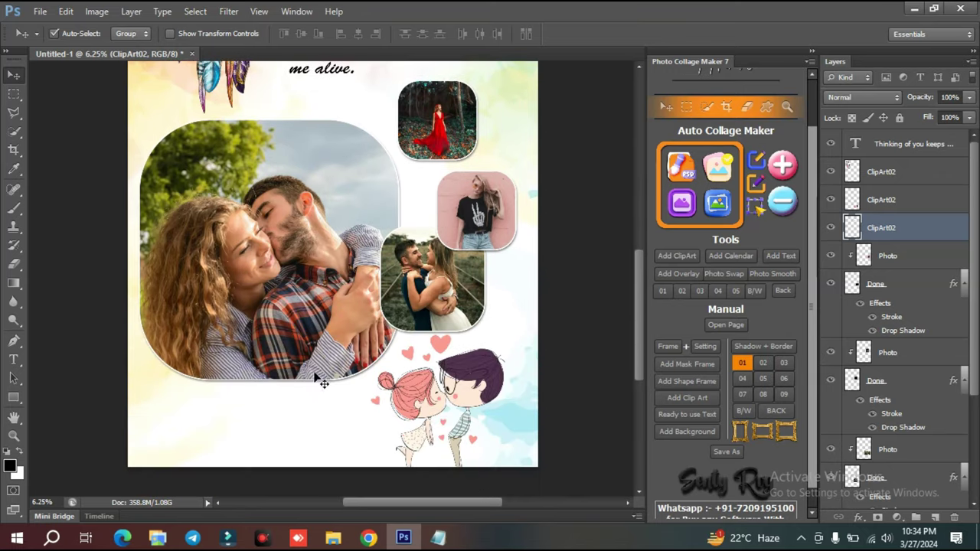
click(742, 432)
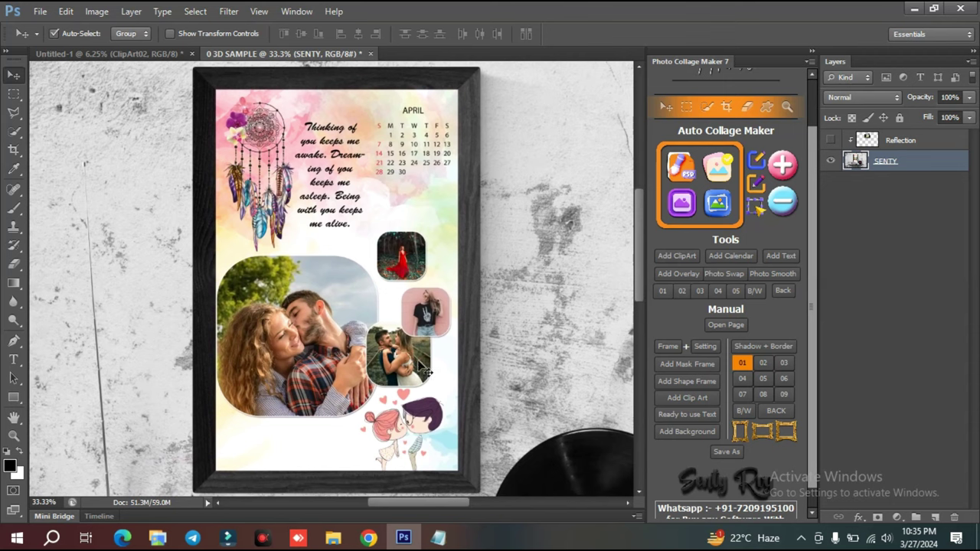
- Zoom out to view the whole 0 3D SAMPLE mockup scene, then close it without saving
scroll(429, 367, down, 1)
scroll(432, 366, down, 1)
scroll(432, 365, down, 1)
scroll(433, 366, up, 1)
scroll(429, 355, down, 1)
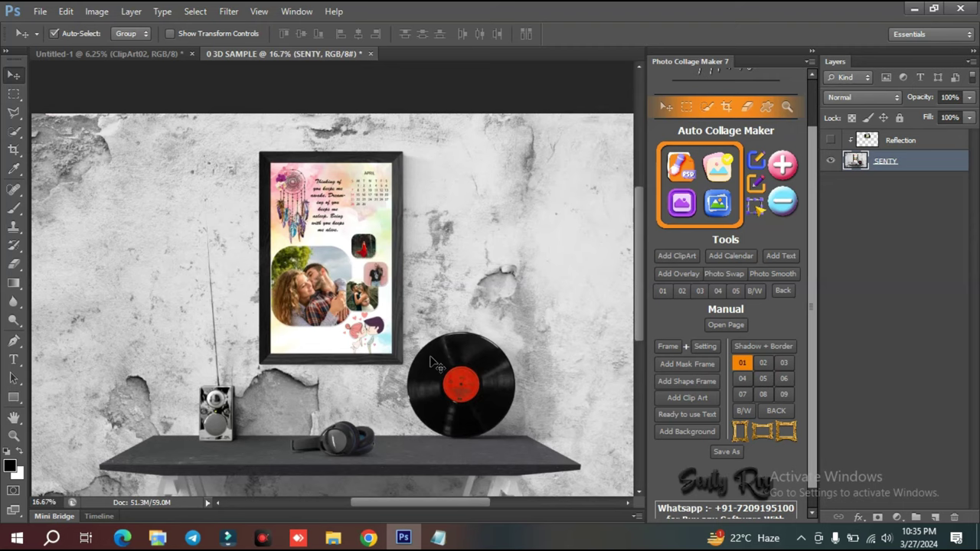
click(370, 54)
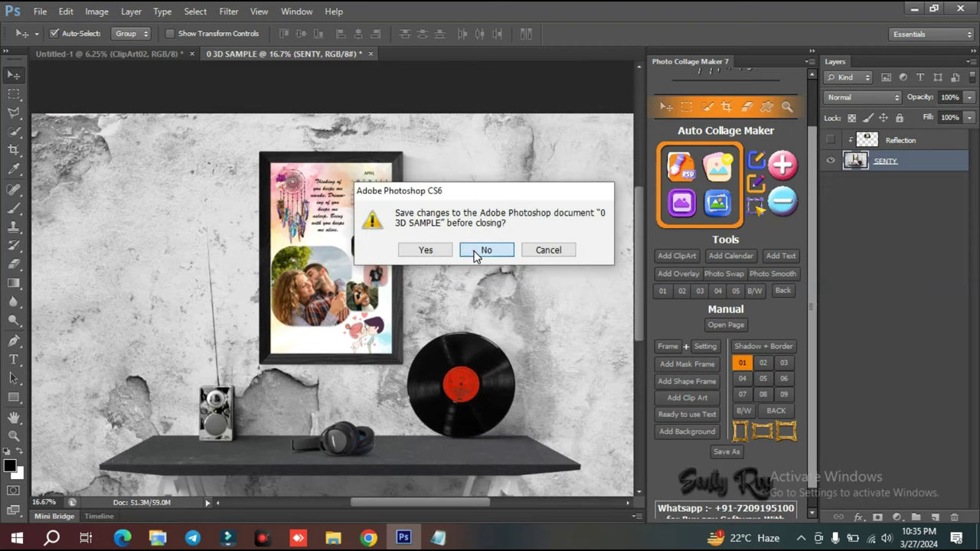
click(485, 249)
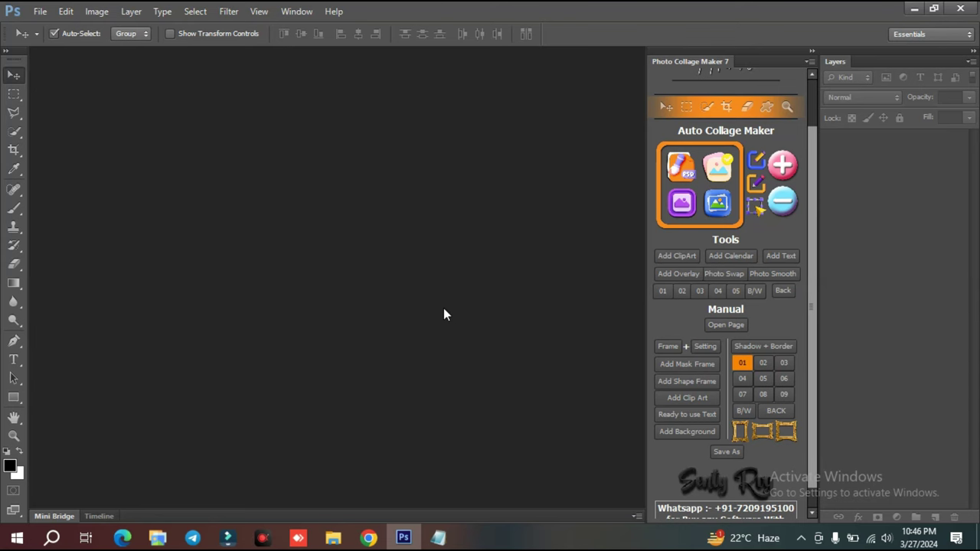
- Create a new blank white document 8 inches wide by 6 inches high
click(727, 325)
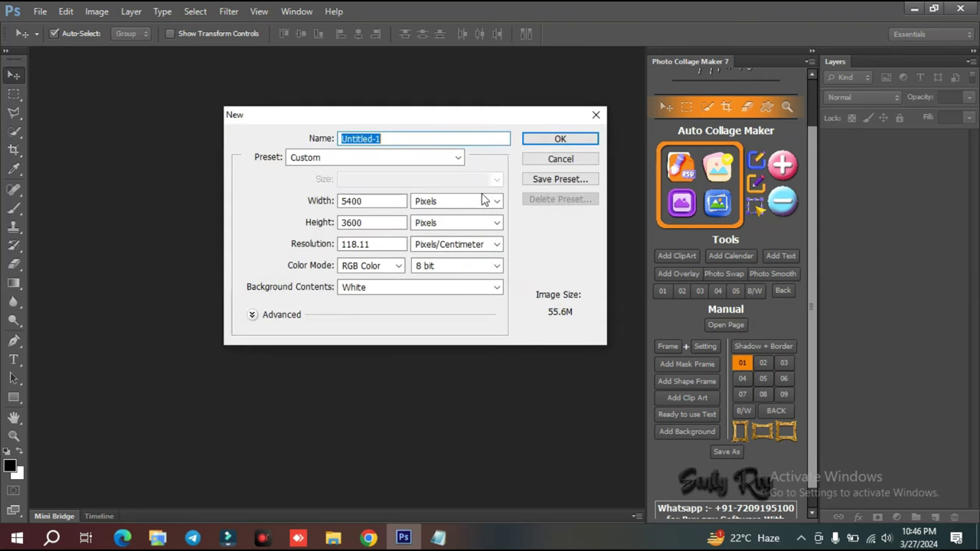
key(Tab)
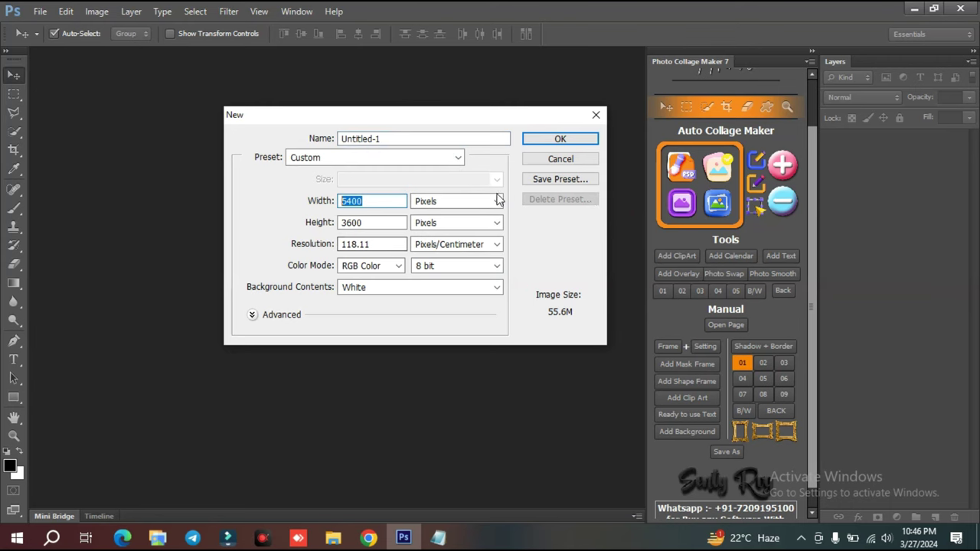
click(476, 201)
click(444, 225)
double_click(371, 200)
text(8)
key(Tab)
text(12)
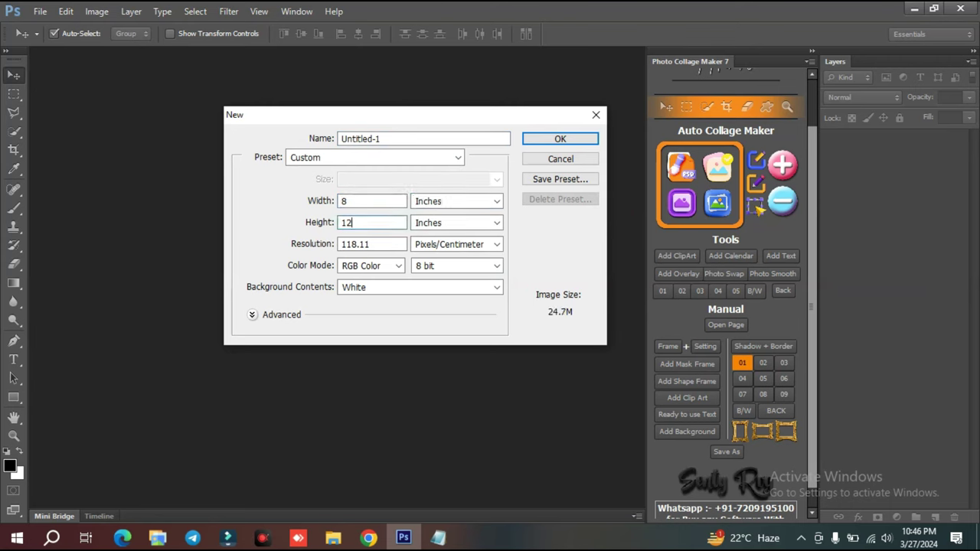
key(BackSpace)
key(BackSpace)
text(6)
key(Tab)
key(Return)
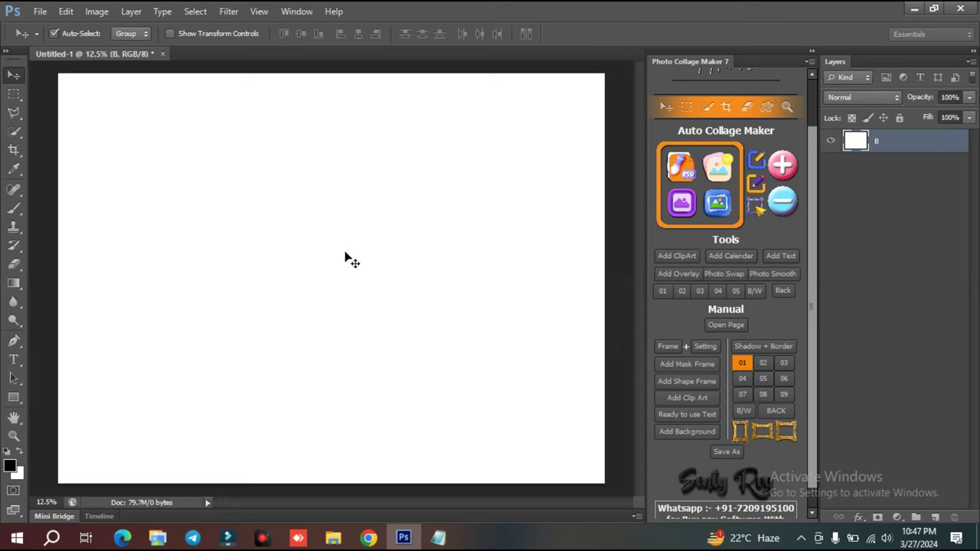
- Add leafy vine frame 72, enlarged and slightly tilted on the white canvas
click(671, 347)
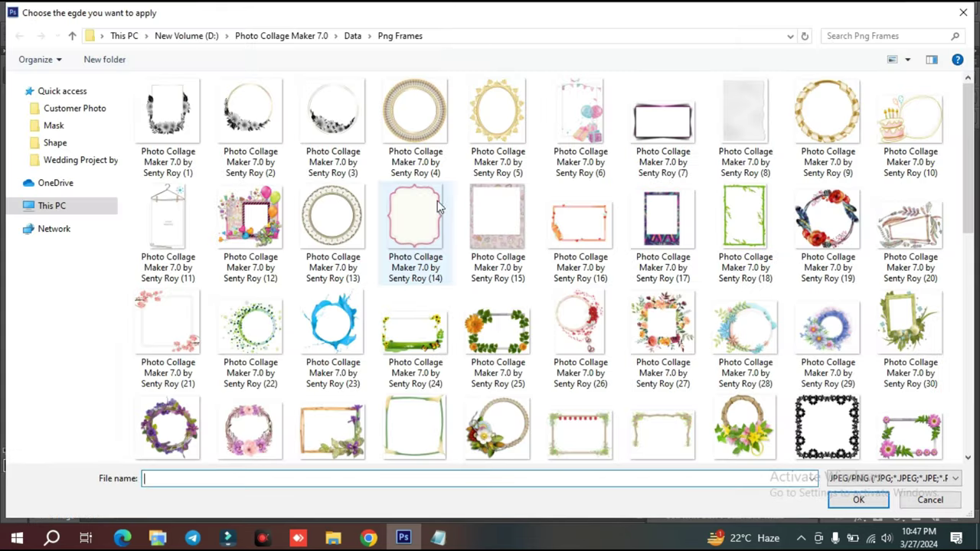
scroll(602, 374, down, 3)
scroll(603, 373, down, 5)
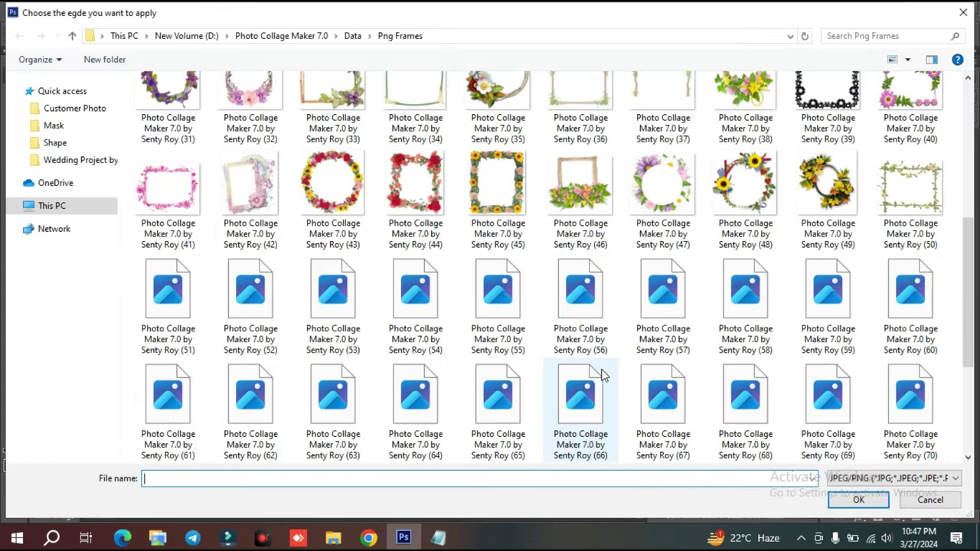
scroll(602, 373, up, 3)
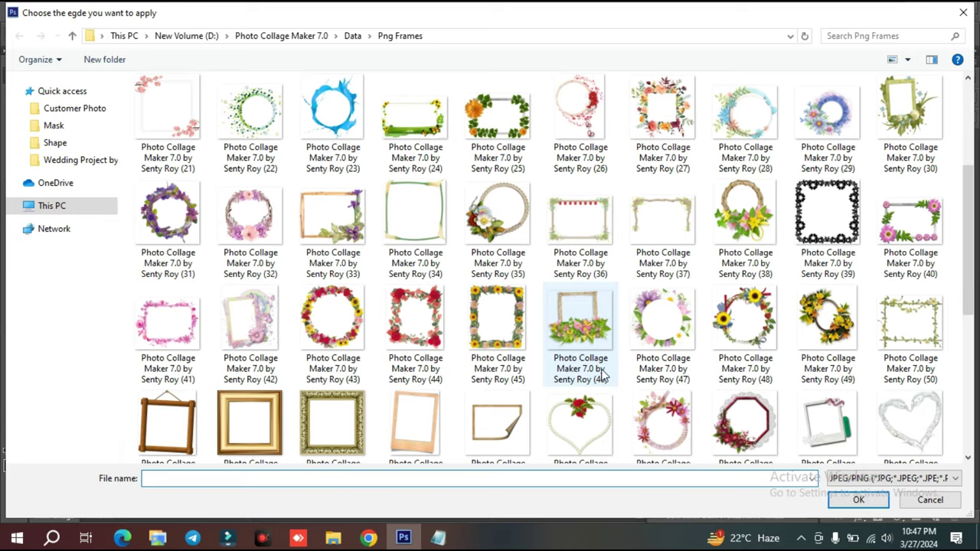
scroll(603, 373, down, 2)
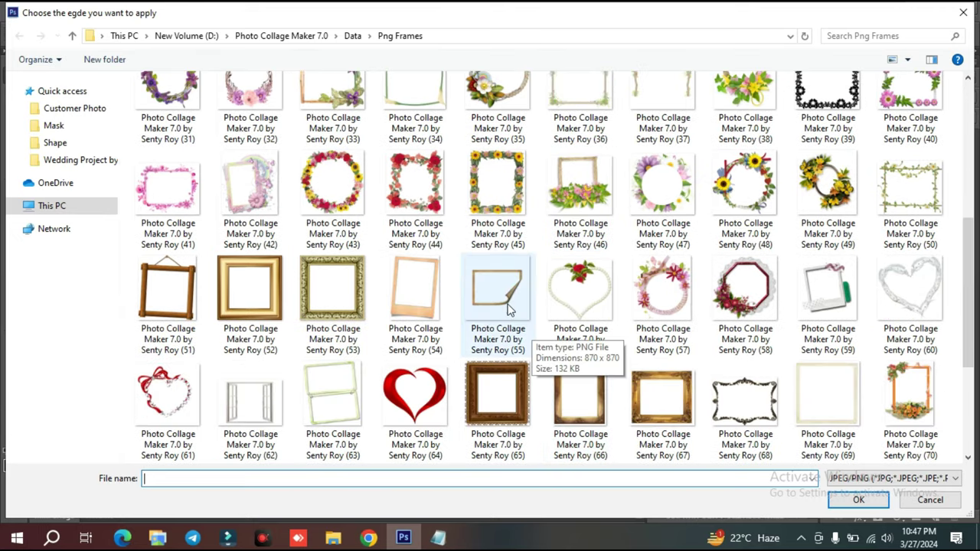
scroll(509, 310, down, 3)
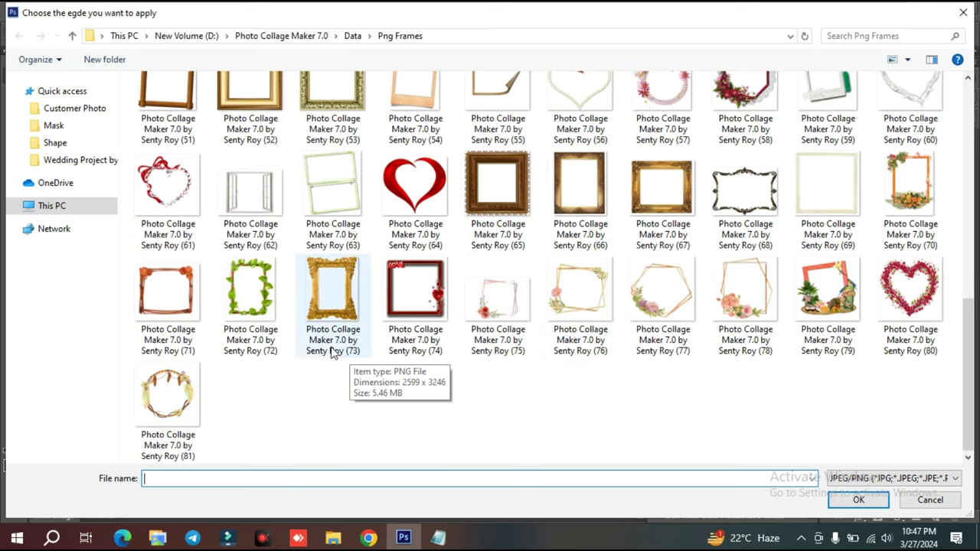
double_click(253, 337)
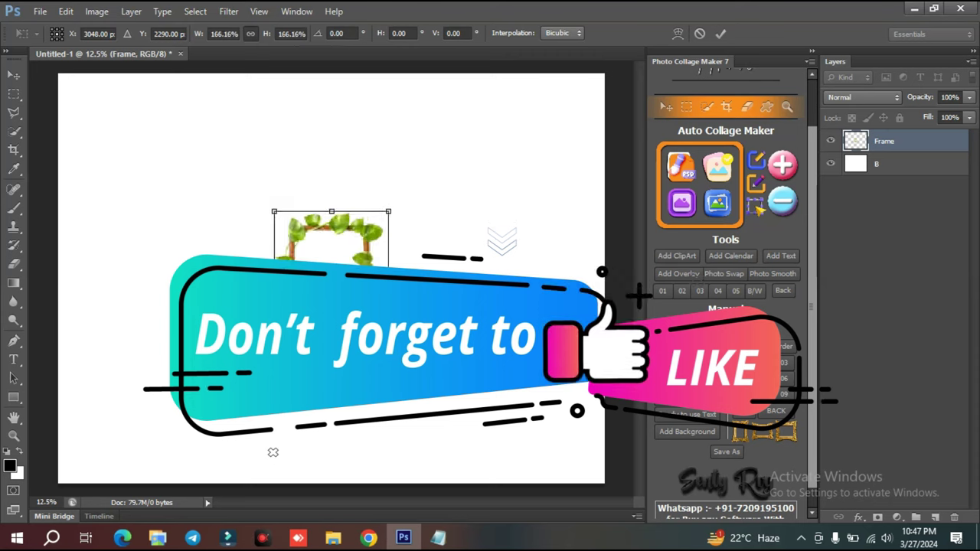
mouse_move(388, 356)
mouse_down()
mouse_move(461, 413)
mouse_move(528, 399)
mouse_up()
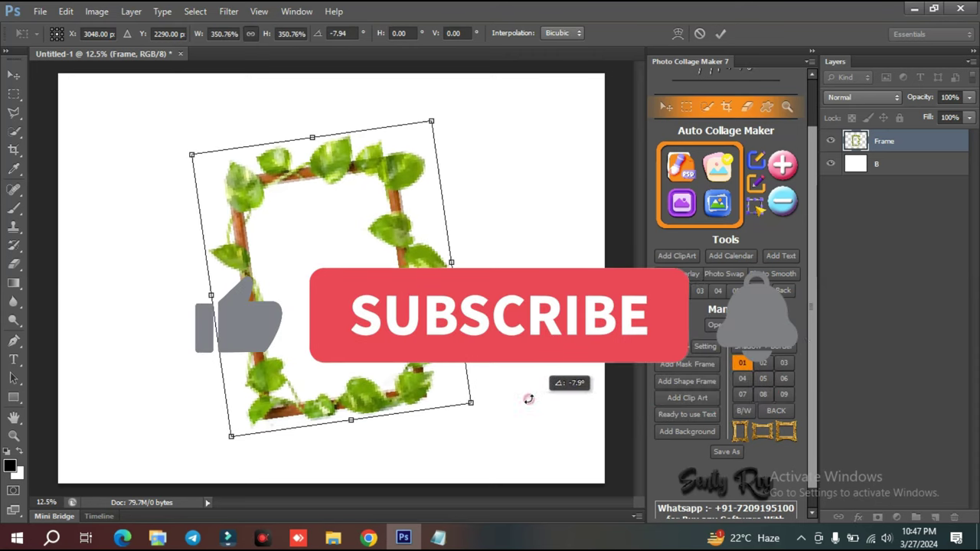
double_click(422, 396)
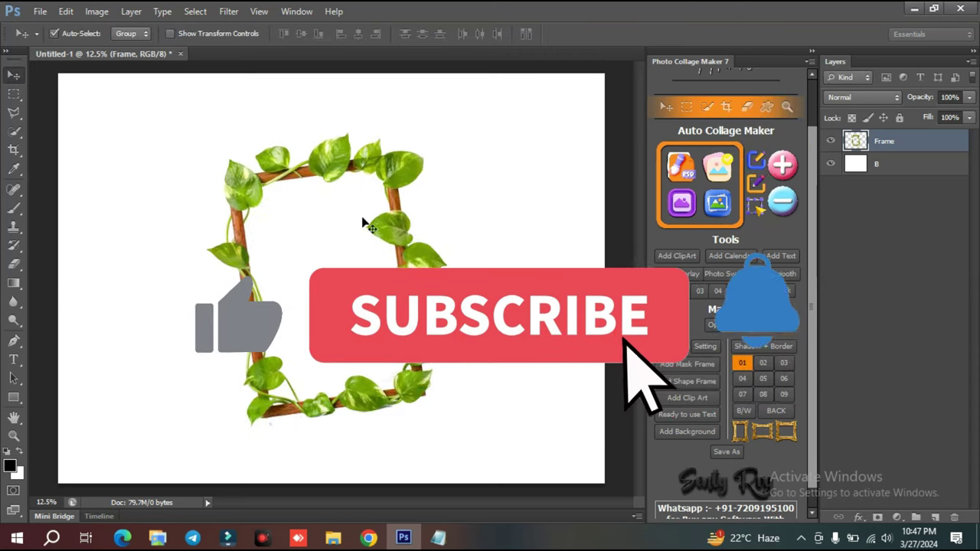
key(l)
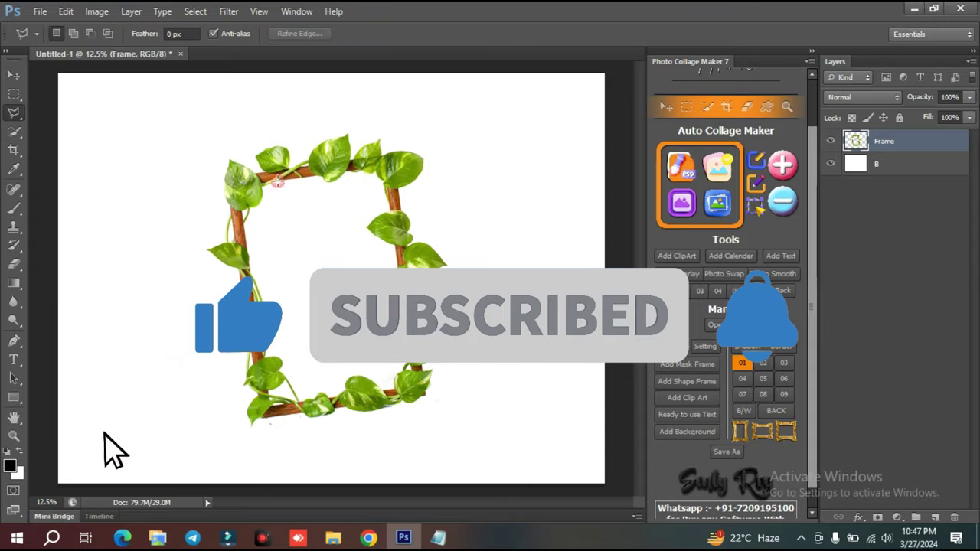